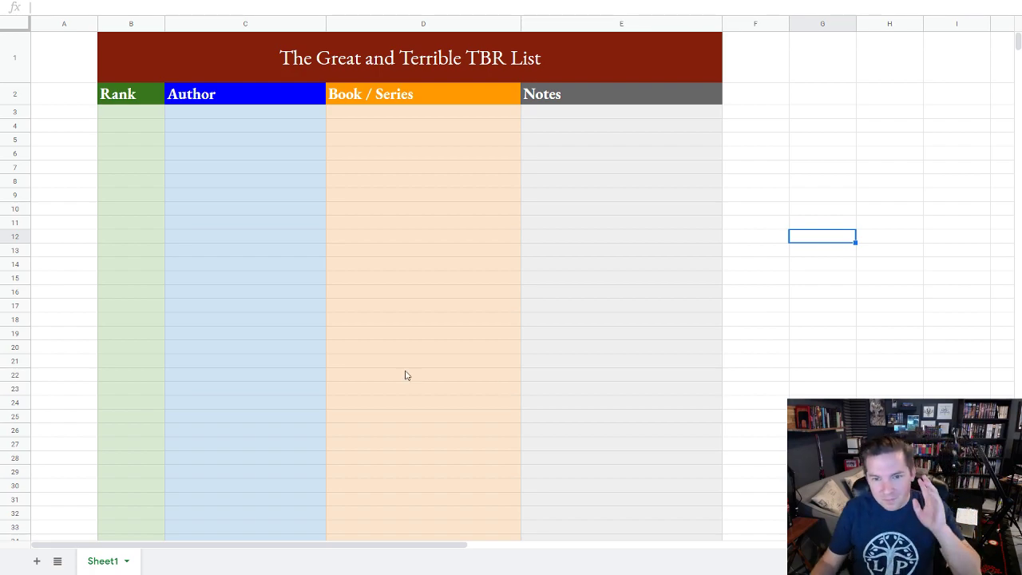
# Enter "A Song of Ice and Fire" as the book/series in row 3, the first row of the TBR list
pyautogui.click(189, 113)
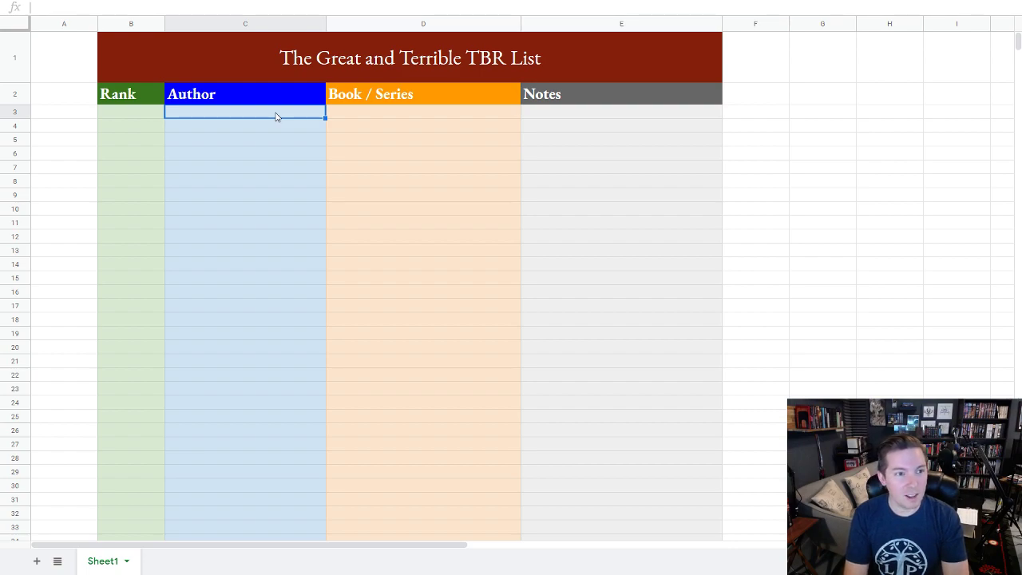
pyautogui.press('Tab')
pyautogui.write('A S')
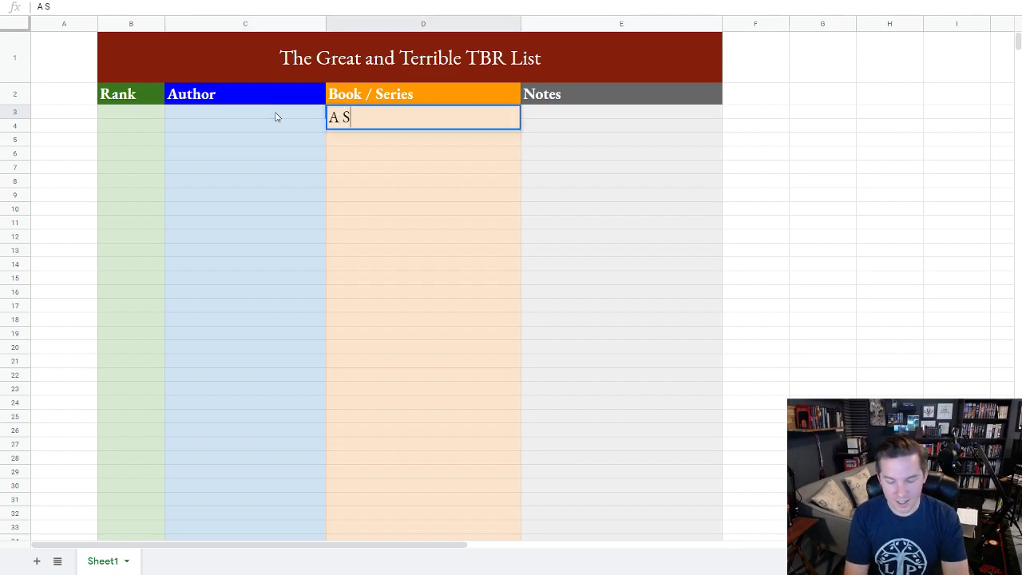
pyautogui.write('ong of Ice and Fire')
pyautogui.press('Return')
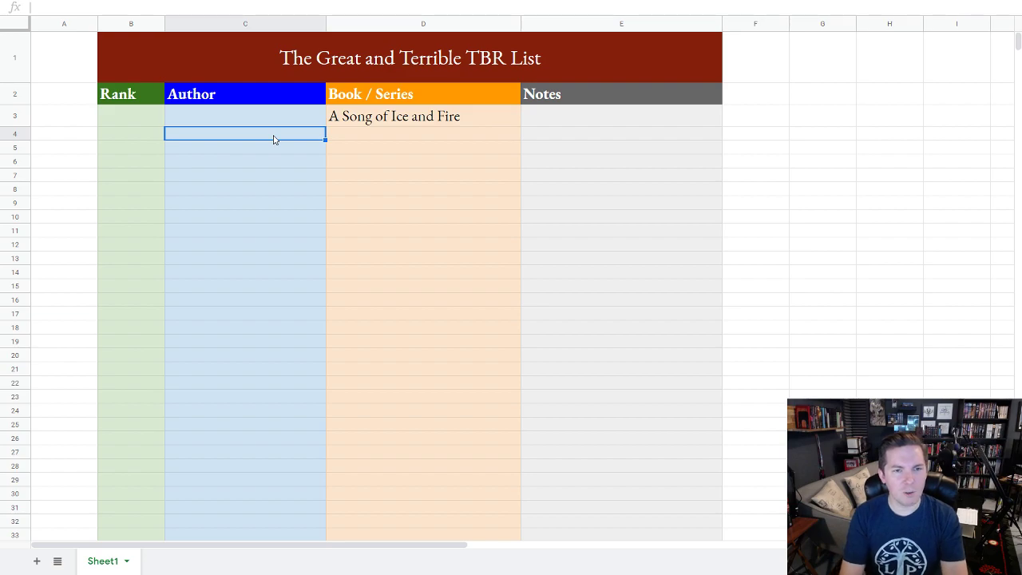
# Add author Naomi Novik with "Temeraire" in row 4, and enter "The Expanse" as the book/series in row 5
pyautogui.write('Naomi Novik')
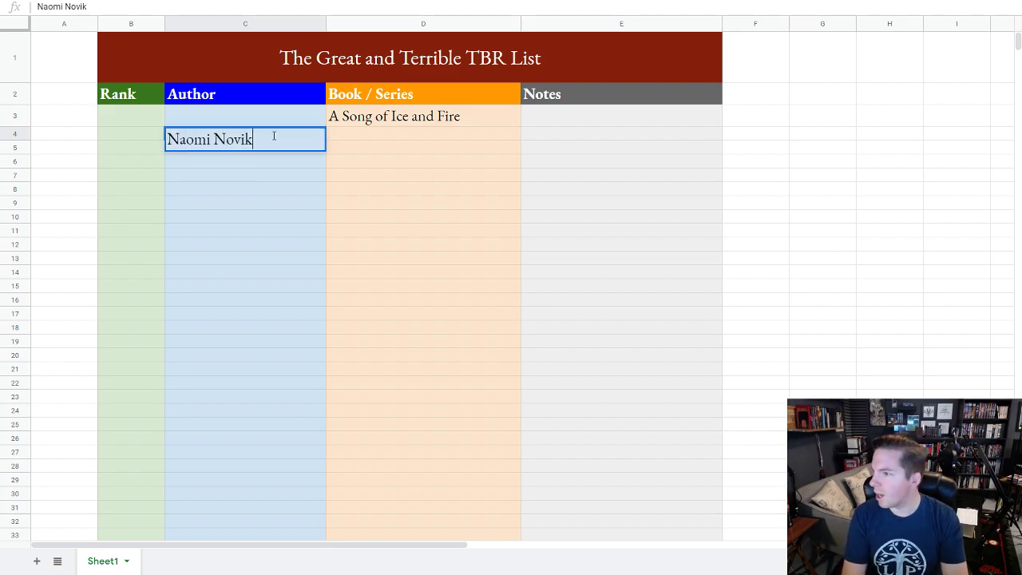
pyautogui.press('Tab')
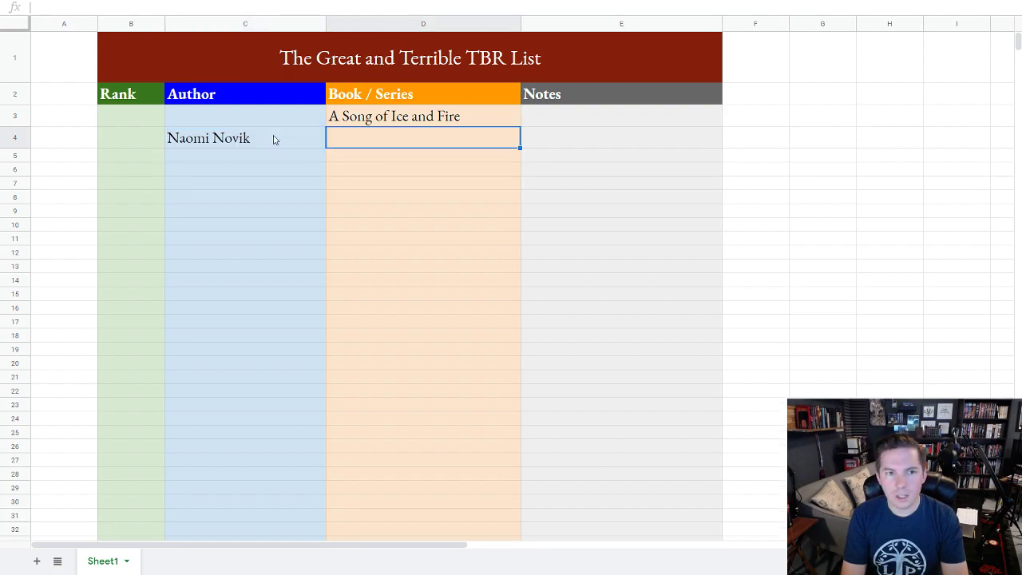
pyautogui.write('Temeraire')
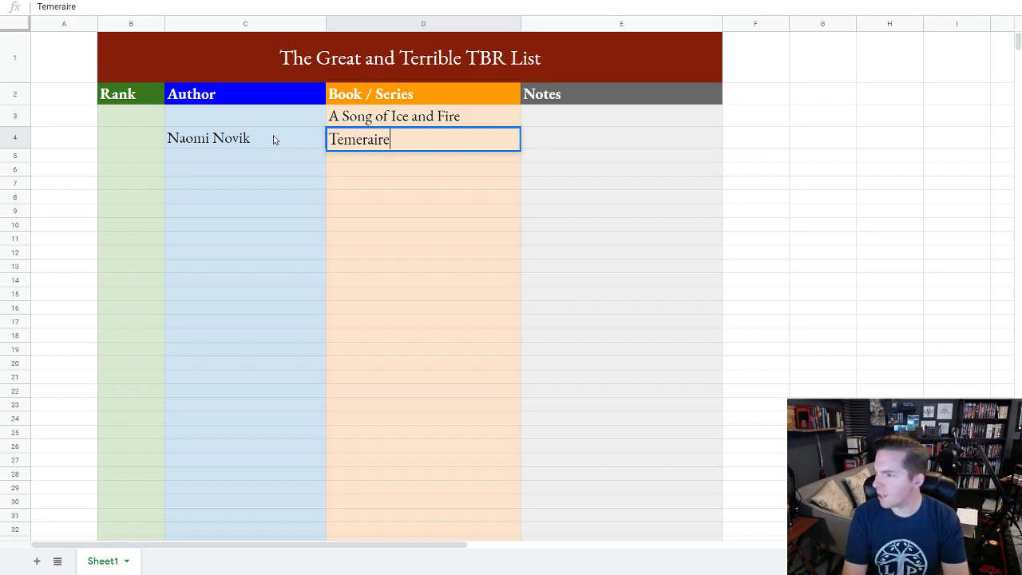
pyautogui.press('Return')
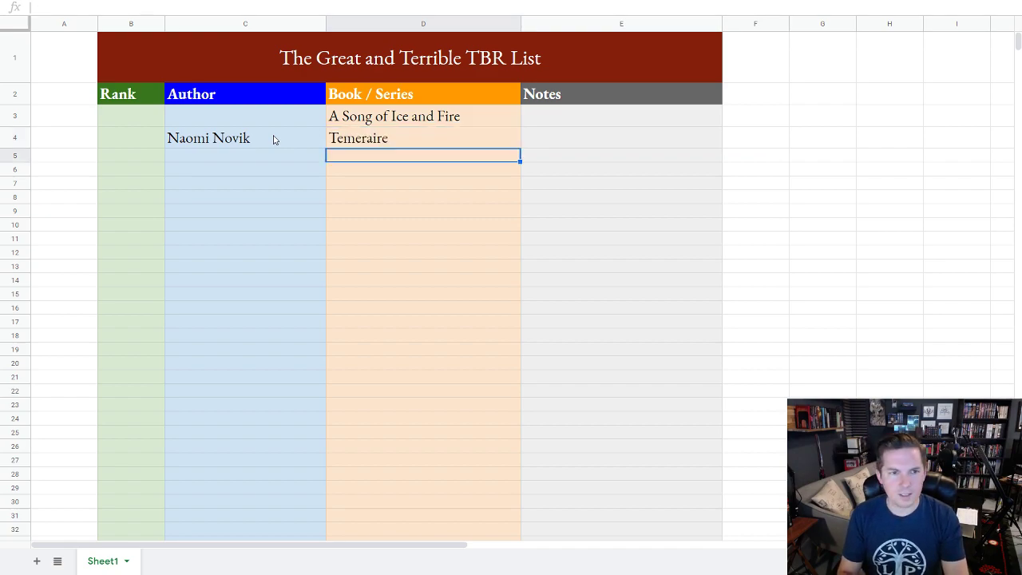
pyautogui.write('The Expanse')
pyautogui.press('Return')
# Fill in "George RR Martin" as the author of A Song of Ice and Fire in row 3
pyautogui.press('Up')
pyautogui.press('Up')
pyautogui.press('Up')
pyautogui.press('Left')
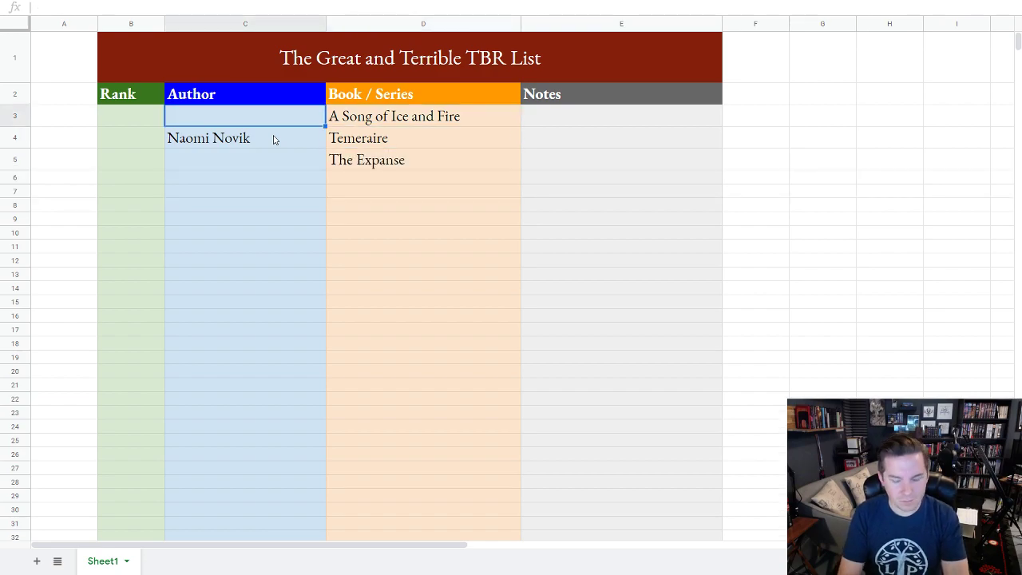
pyautogui.write('Gore')
pyautogui.press('BackSpace')
pyautogui.press('BackSpace')
pyautogui.press('BackSpace')
pyautogui.write('eorge RR')
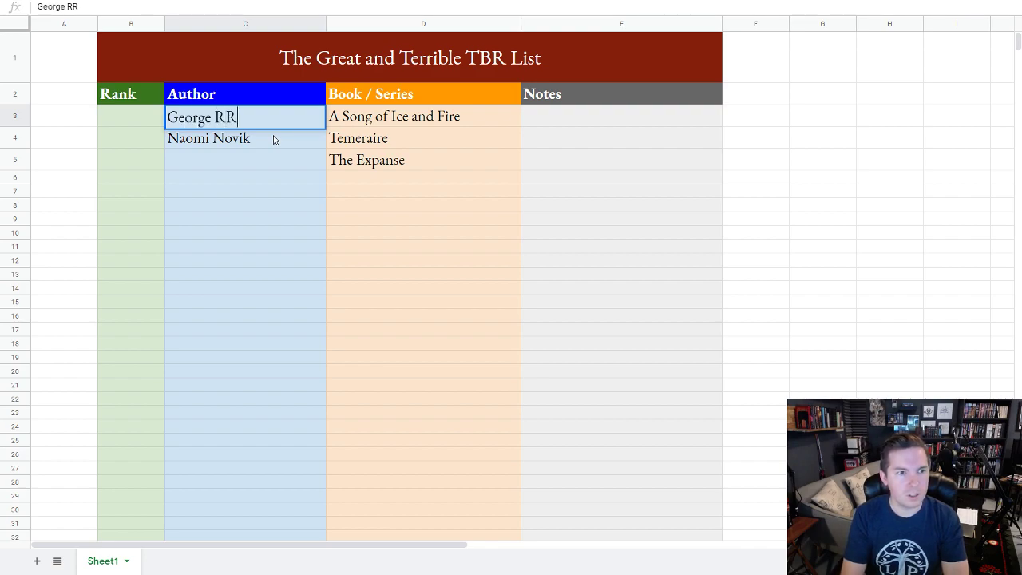
pyautogui.write(' Martin')
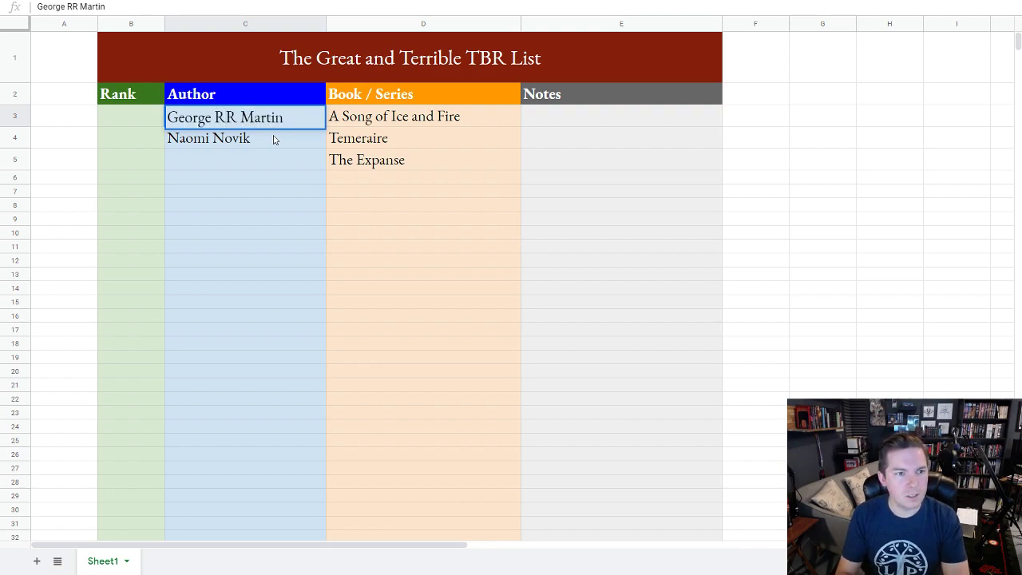
pyautogui.press('Return')
# Fill in "James Corey" as the author of The Expanse in row 5
pyautogui.press('Down')
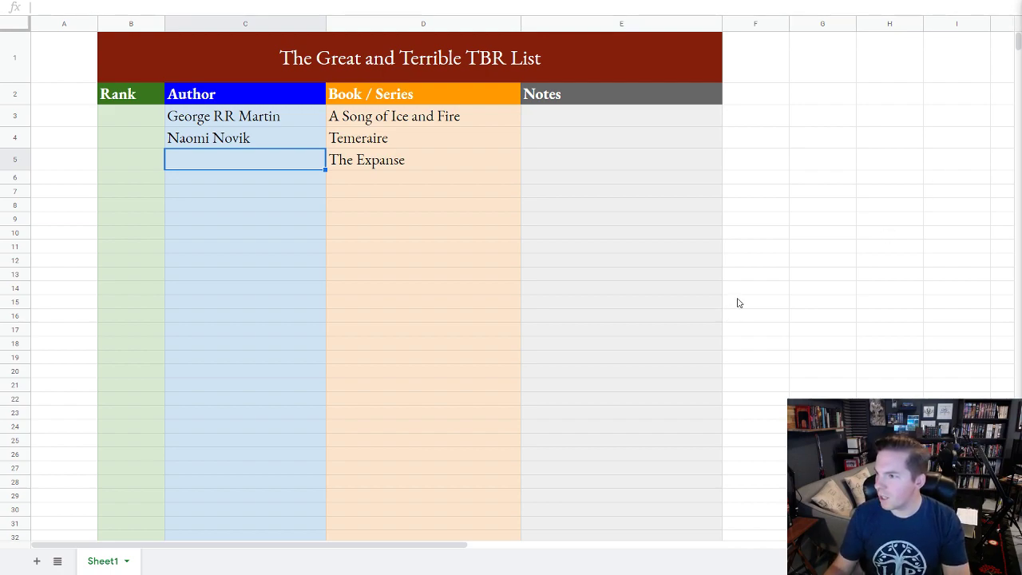
pyautogui.write('James Corey')
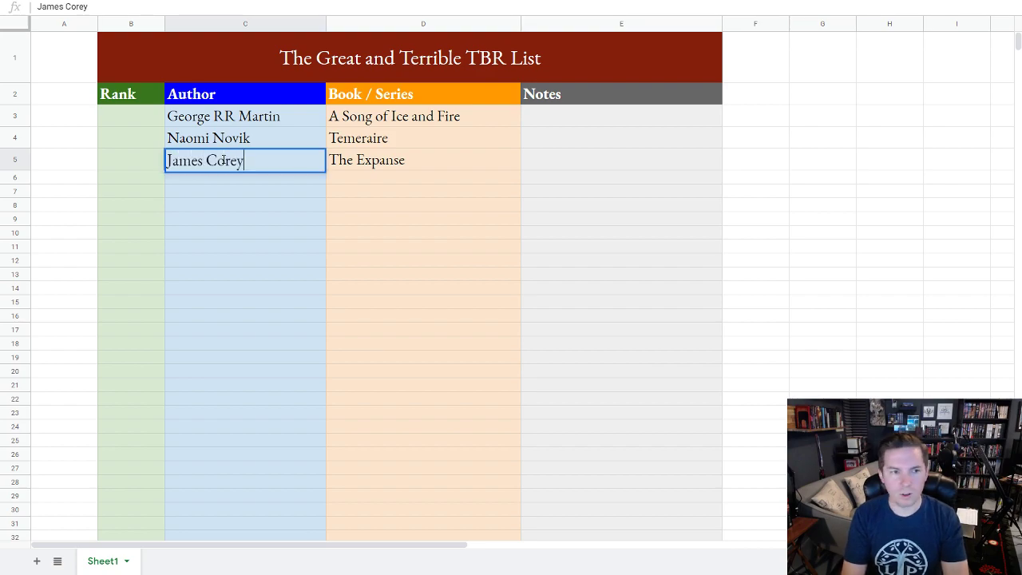
pyautogui.press('Return')
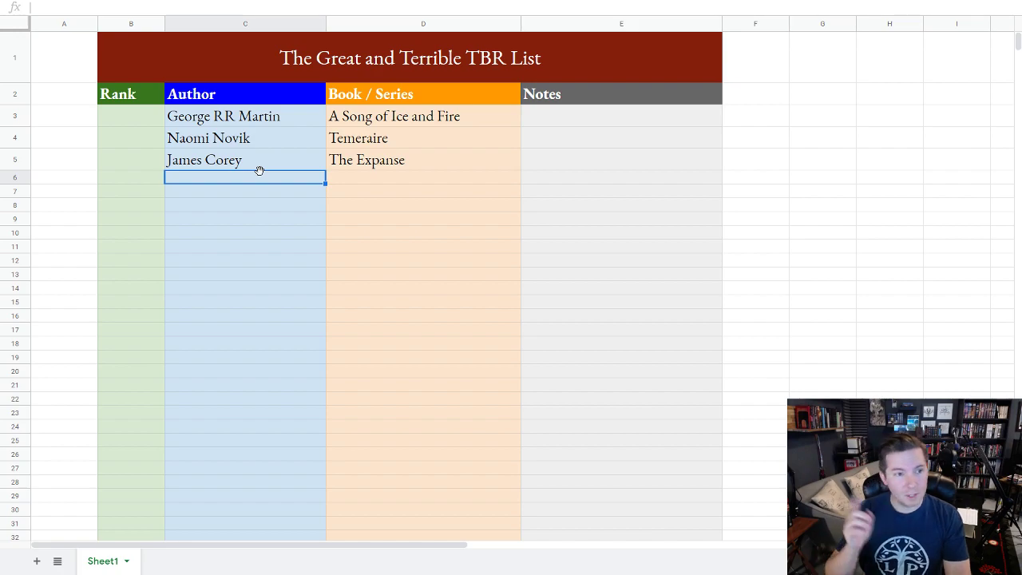
# Add author "Glen Cook" with the series "The Black Company" in row 6
pyautogui.write('Glen')
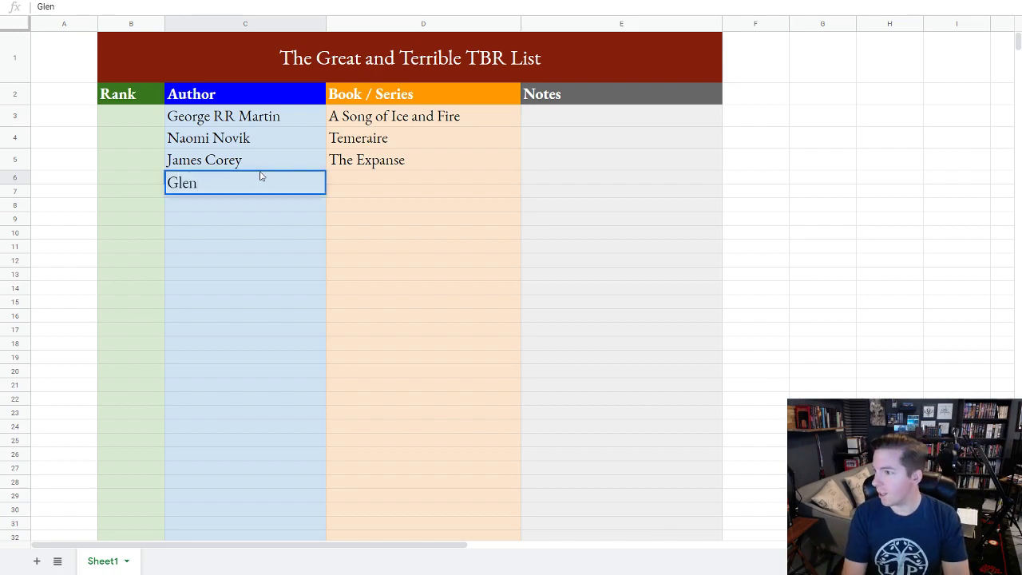
pyautogui.write(' Cook')
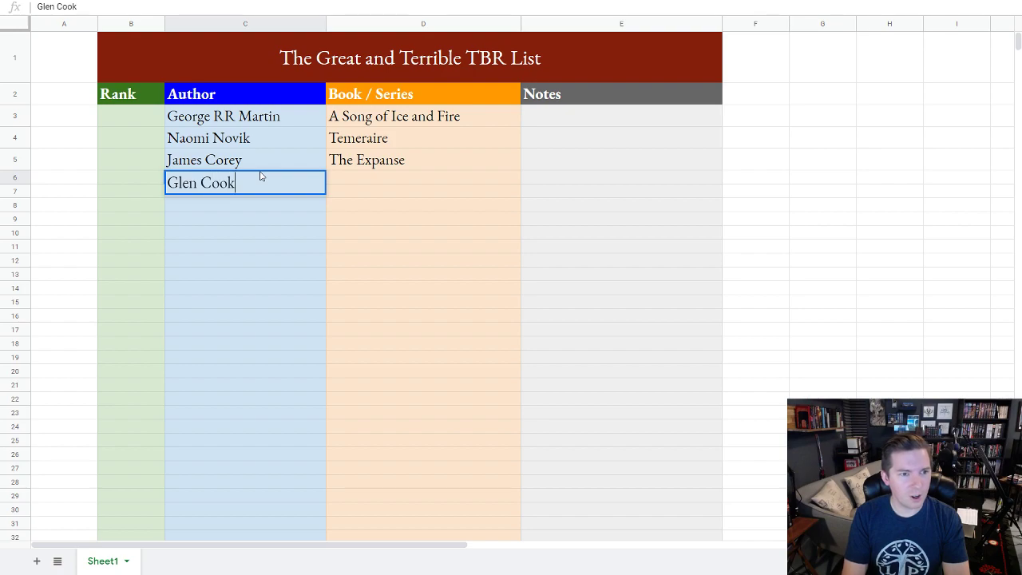
pyautogui.press('Tab')
pyautogui.write('T')
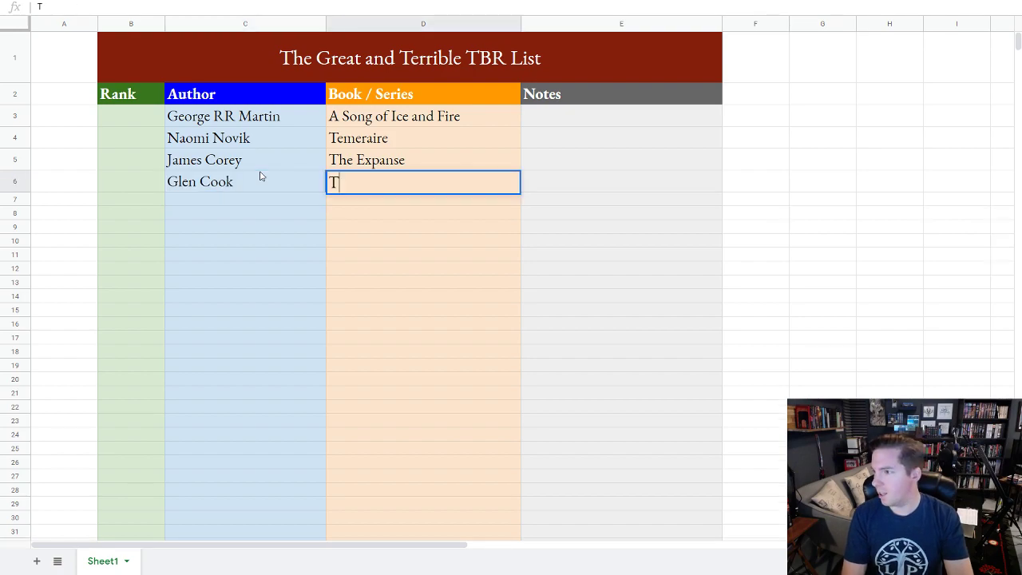
pyautogui.write('he Black C')
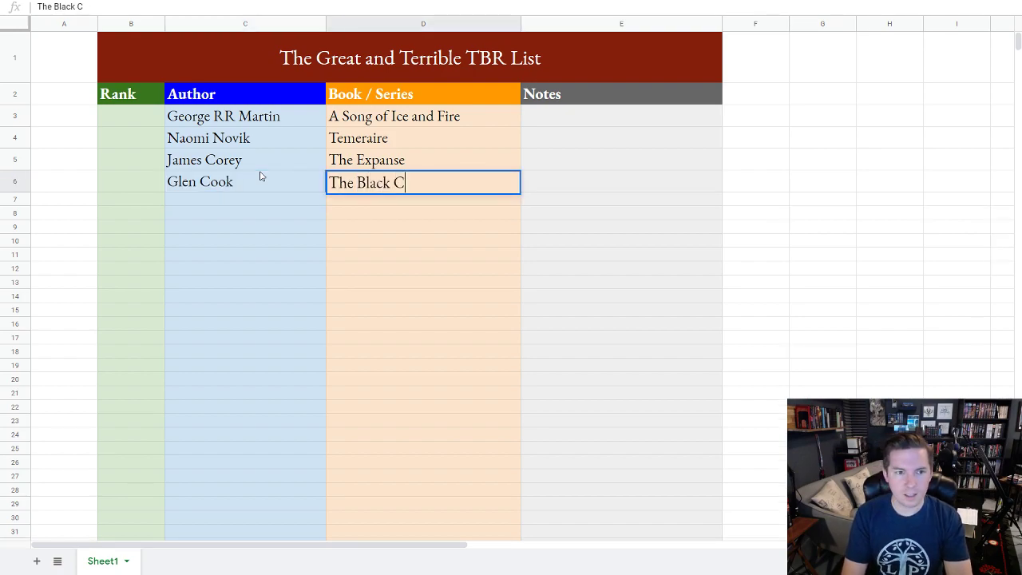
pyautogui.write('ompany')
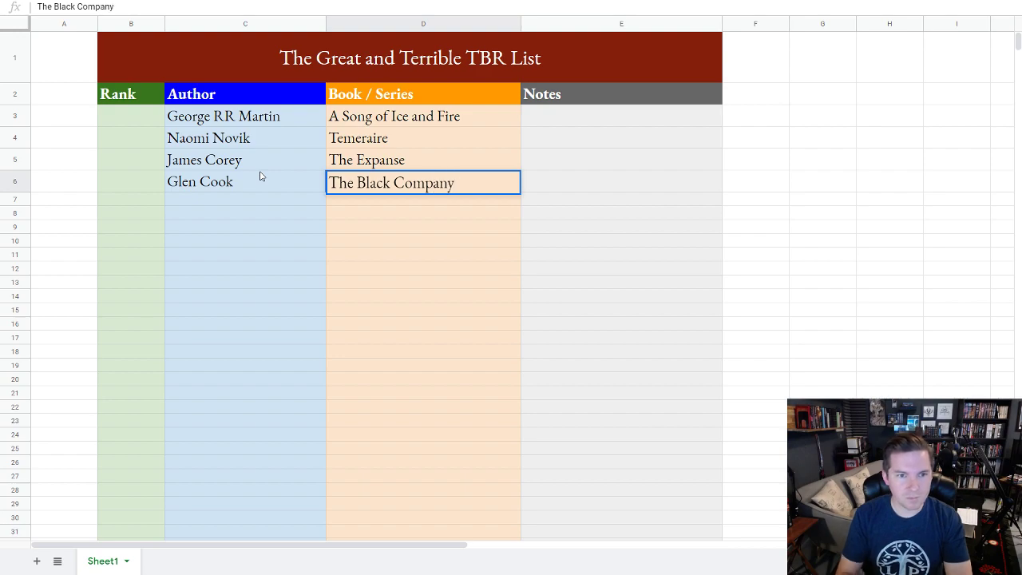
pyautogui.press('Return')
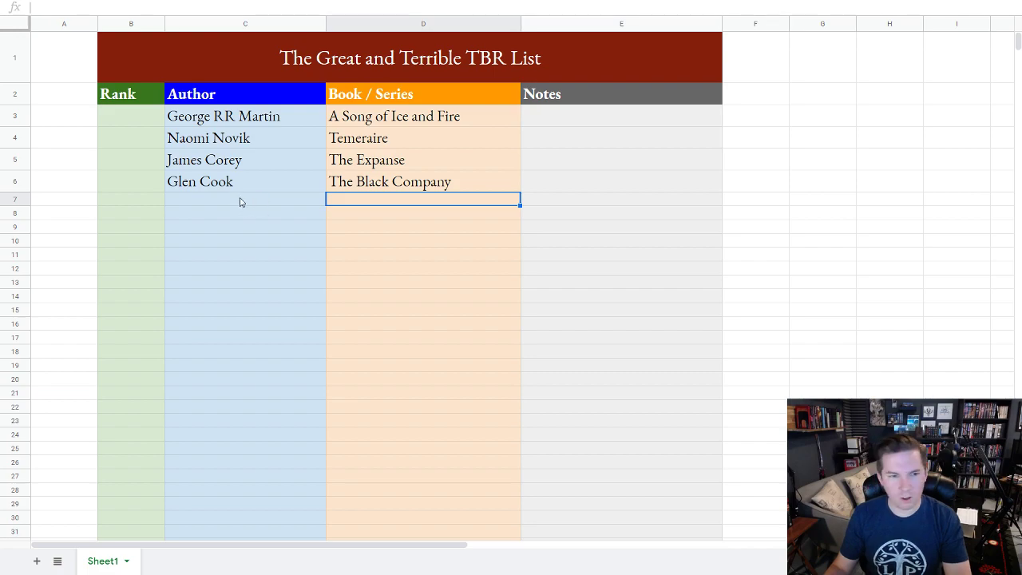
# Add author "Iain Banks" with the series "The Culture" in row 7
pyautogui.click(238, 200)
pyautogui.write('Iain Banks')
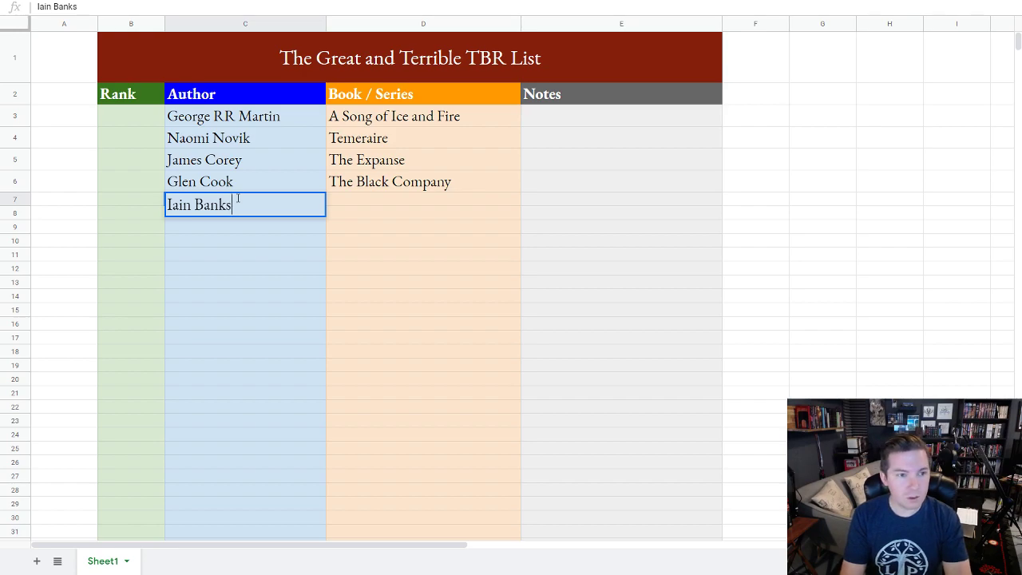
pyautogui.press('Tab')
pyautogui.write('The Culture')
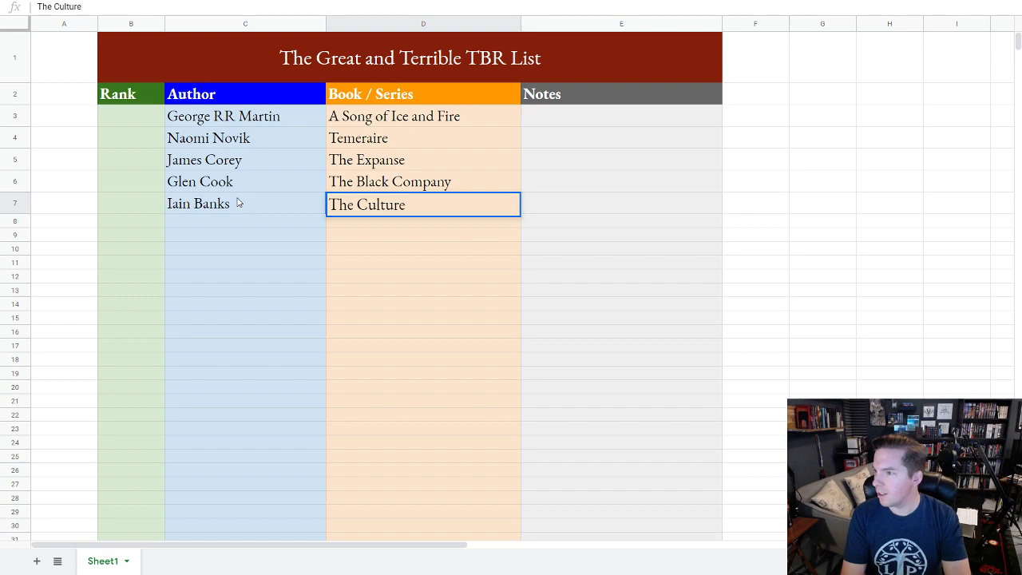
pyautogui.press('Return')
# Add the book "Rook" with author "Daniel O'Malley" in row 8
pyautogui.write('Rook')
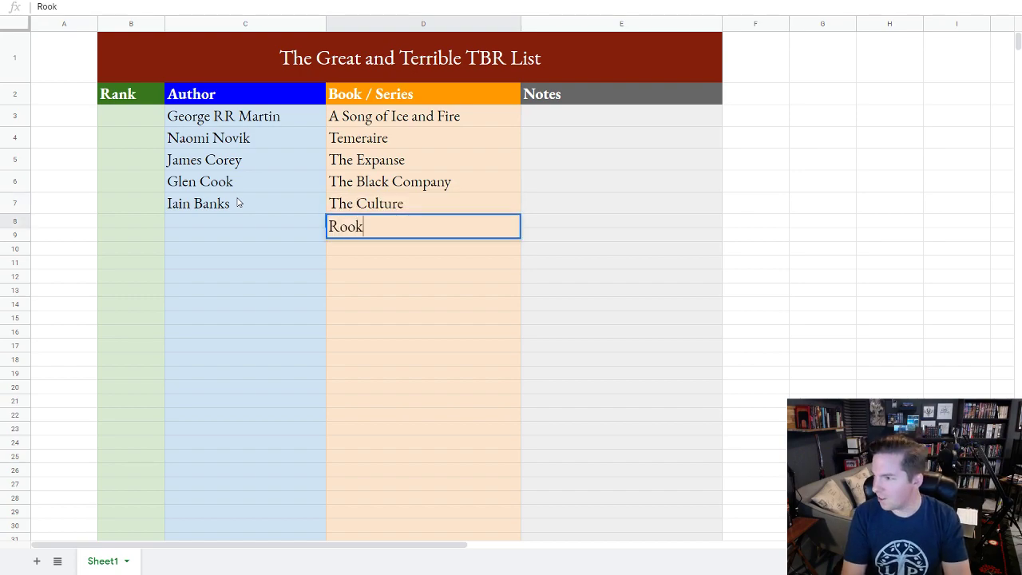
pyautogui.hotkey('shift', 'Tab')
pyautogui.write("Daniel O'")
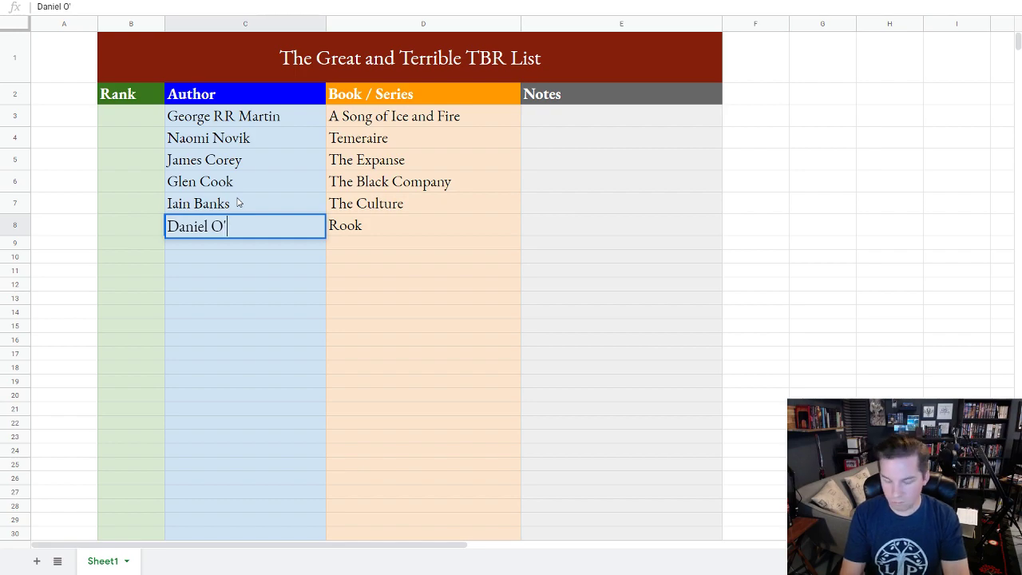
pyautogui.write('Malley')
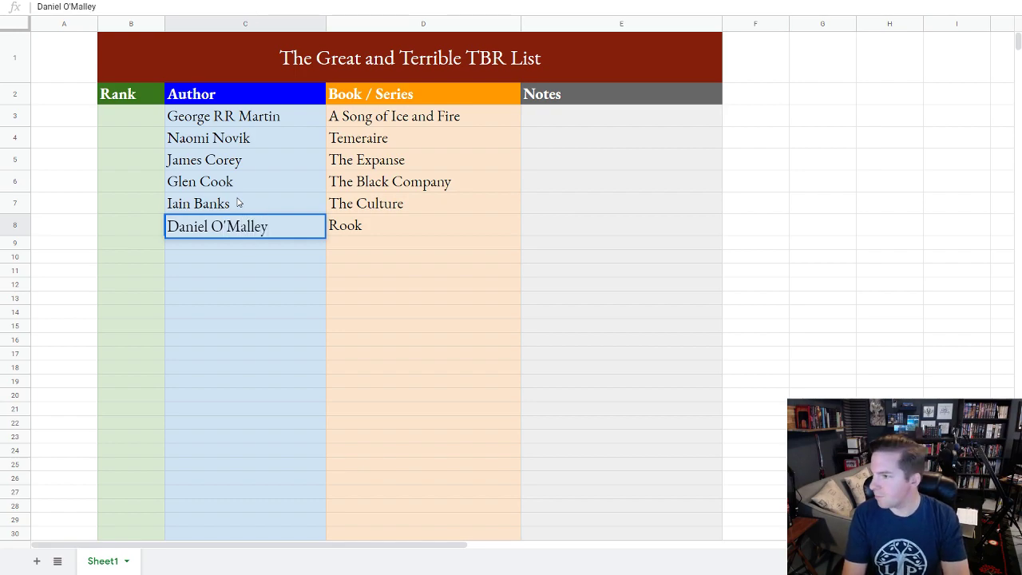
pyautogui.press('Return')
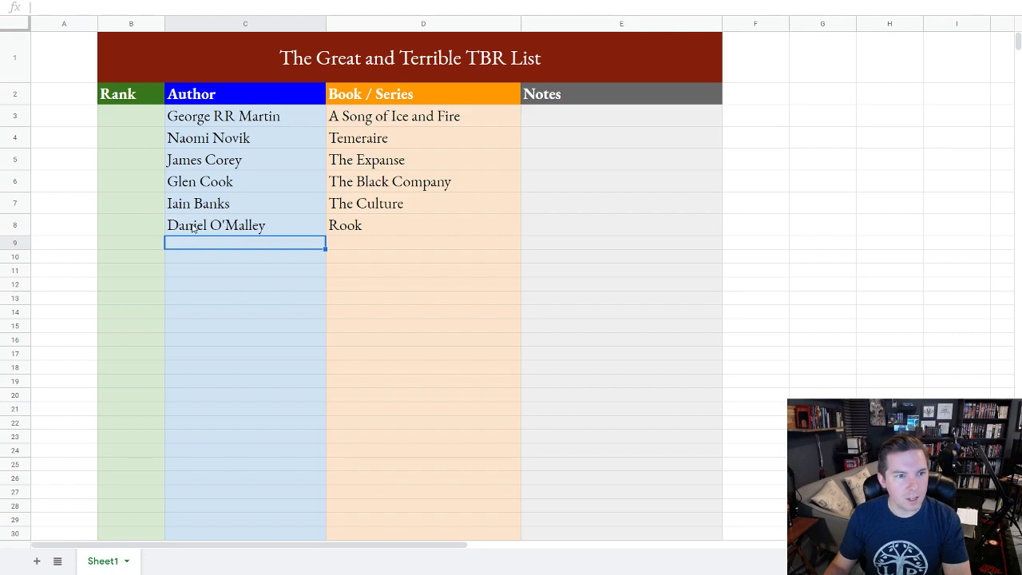
# Add author "NK Jemesin" with the series "Broken Earth" in row 9
pyautogui.write('N')
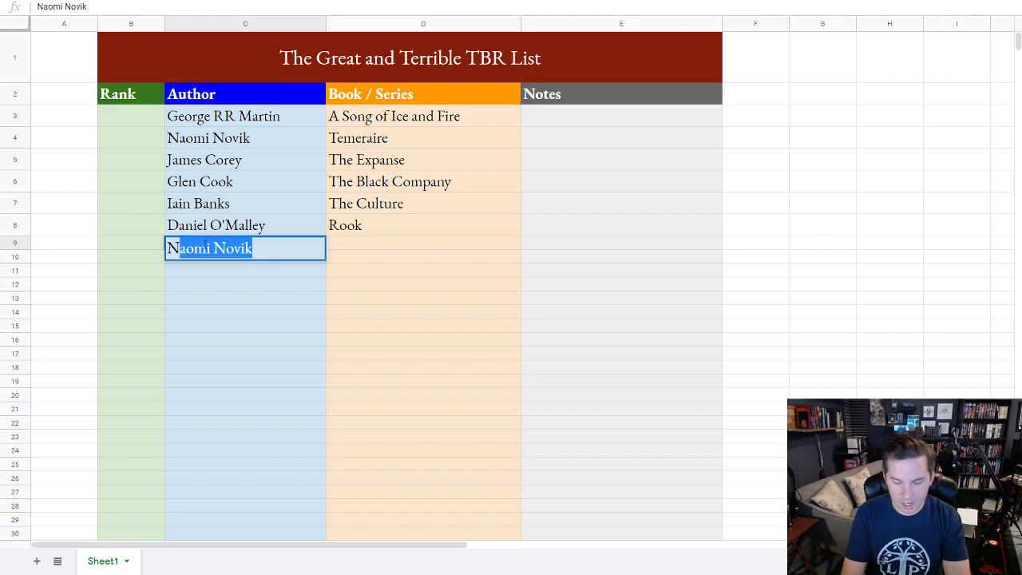
pyautogui.write('K Jemesin')
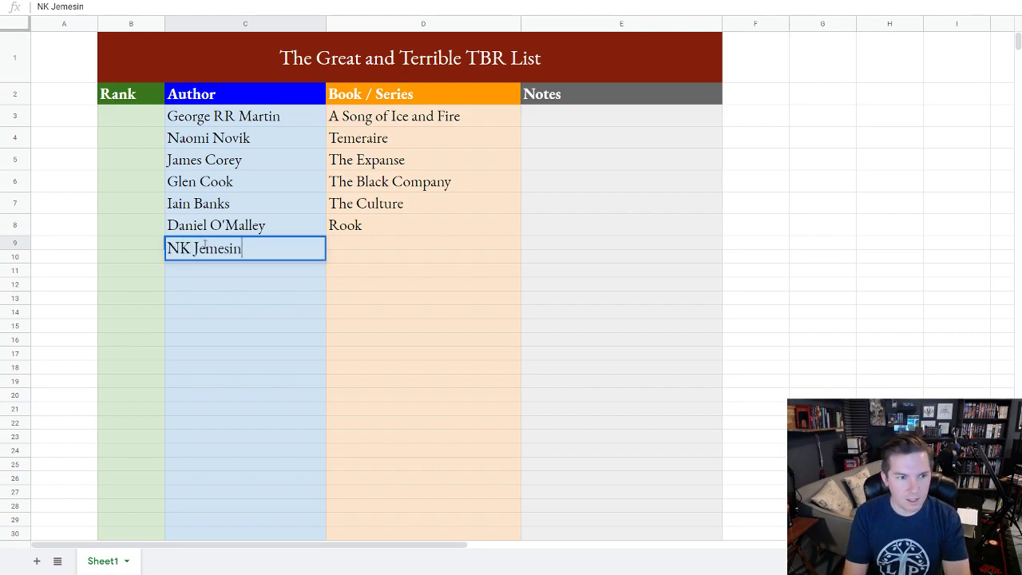
pyautogui.press('Tab')
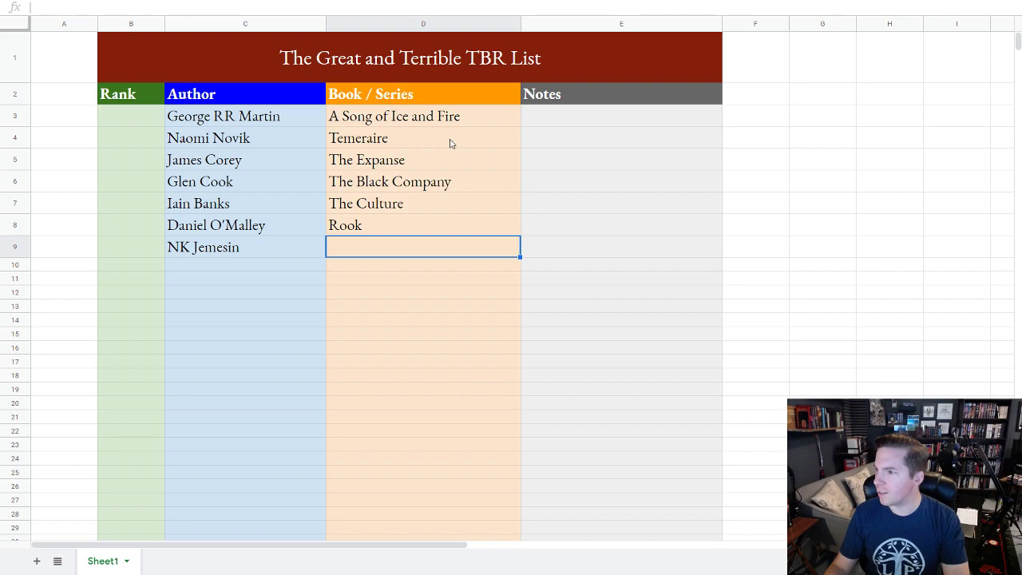
pyautogui.write('Bro')
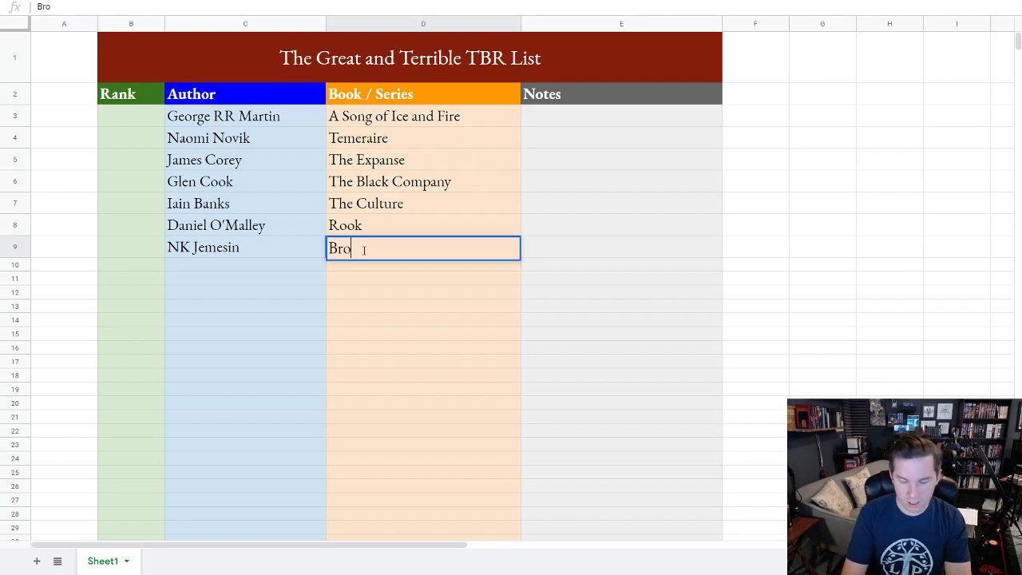
pyautogui.write('ken Earth')
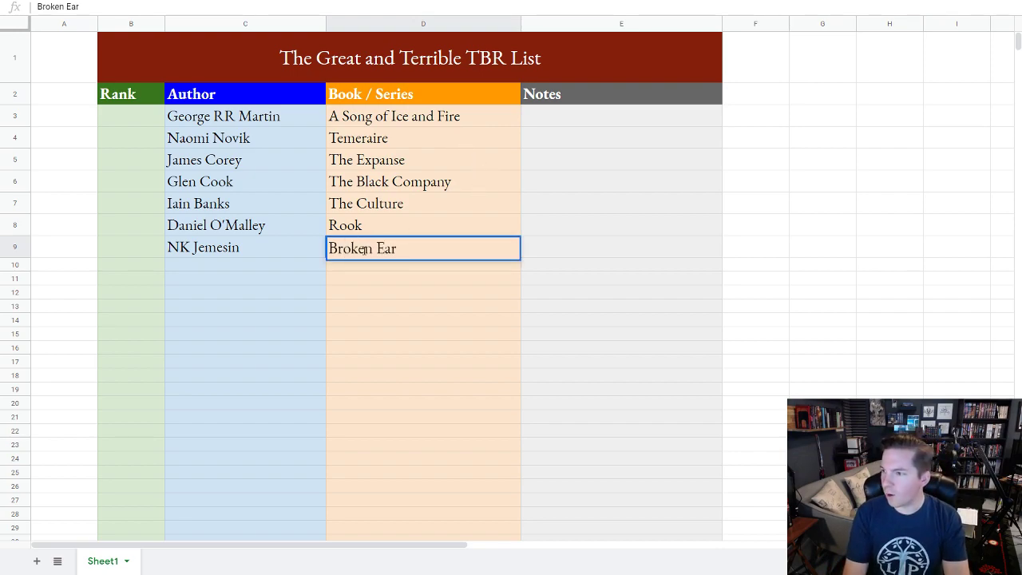
pyautogui.press('Return')
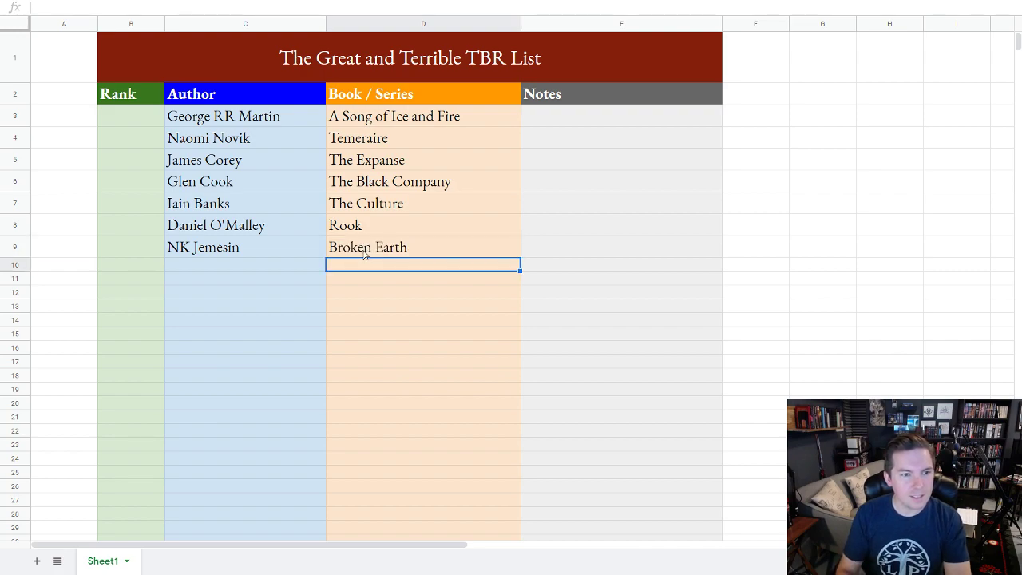
# Add author "Mike Cole" with the book "The Armored Saint" in row 10
pyautogui.press('Left')
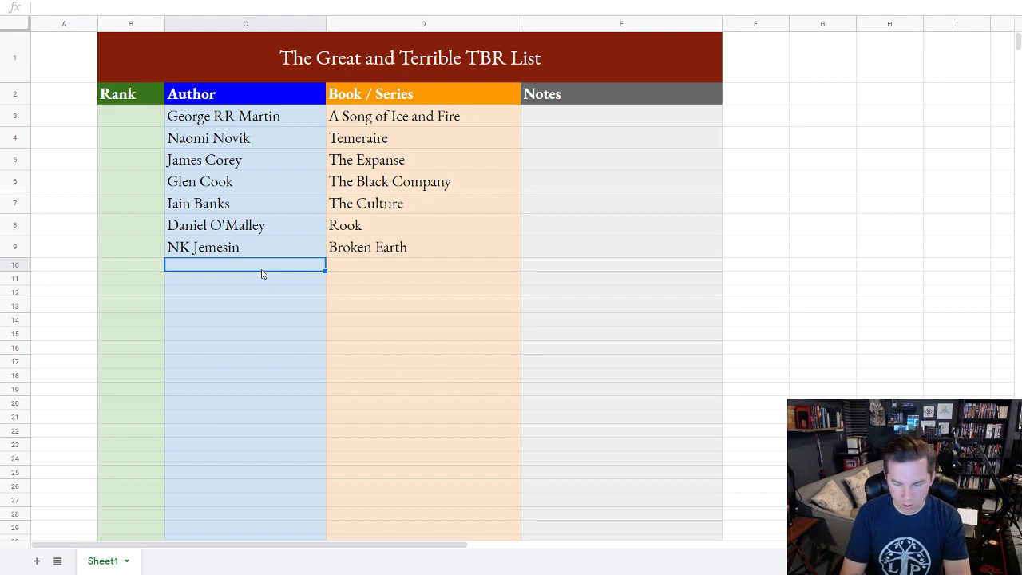
pyautogui.write('Mike Cole')
pyautogui.press('Tab')
pyautogui.write('The Armored Saint')
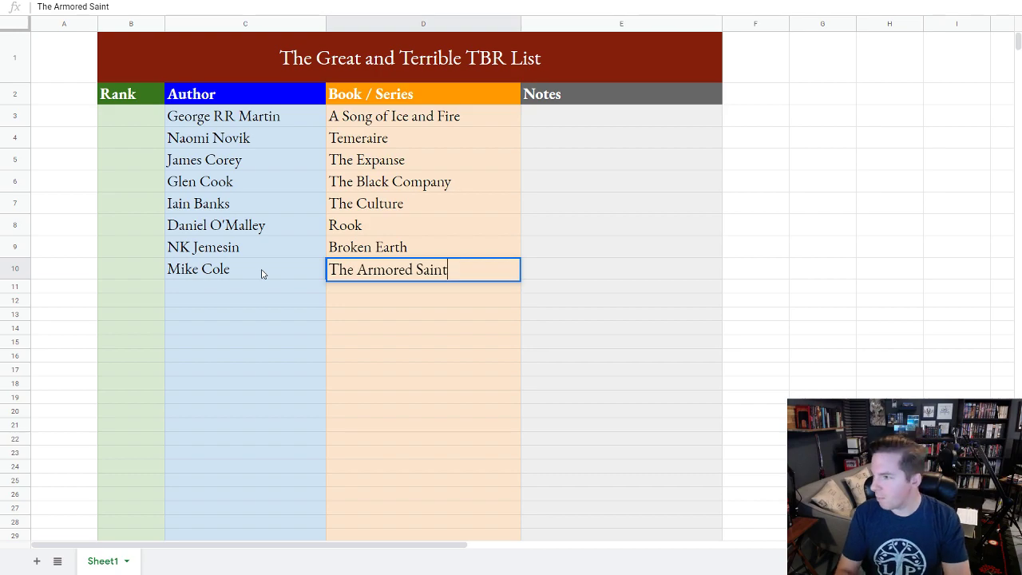
pyautogui.press('Return')
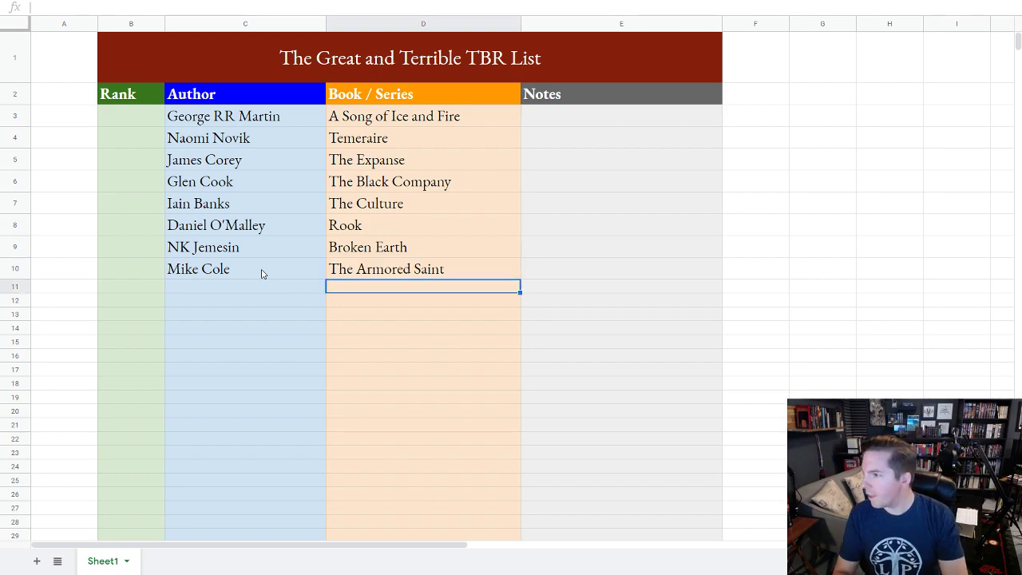
# Correct the spelling of the author in row 10 to "Myke Cole"
pyautogui.press('Up')
pyautogui.press('Left')
pyautogui.press('Left')
pyautogui.press('Right')
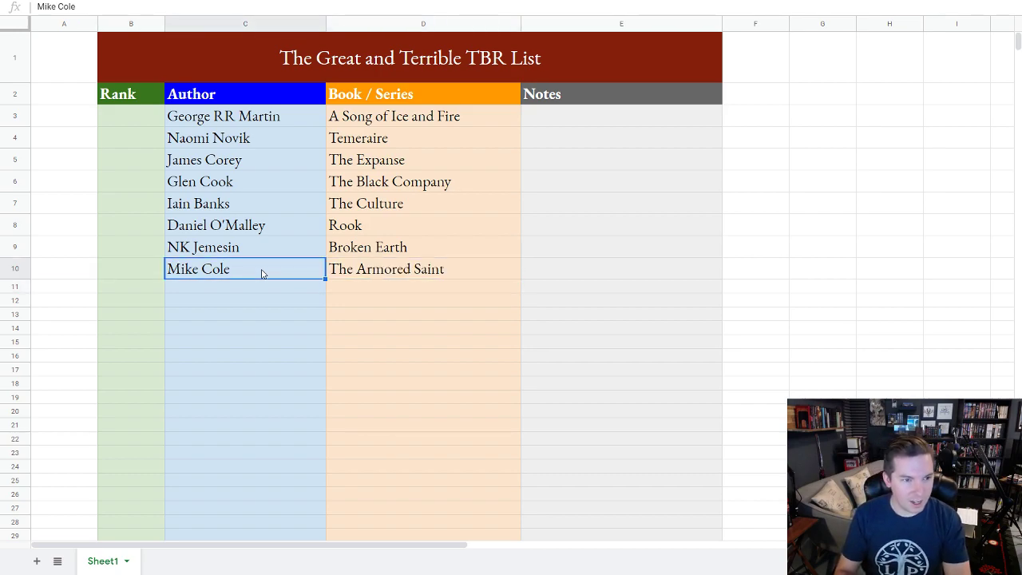
pyautogui.click(183, 270)
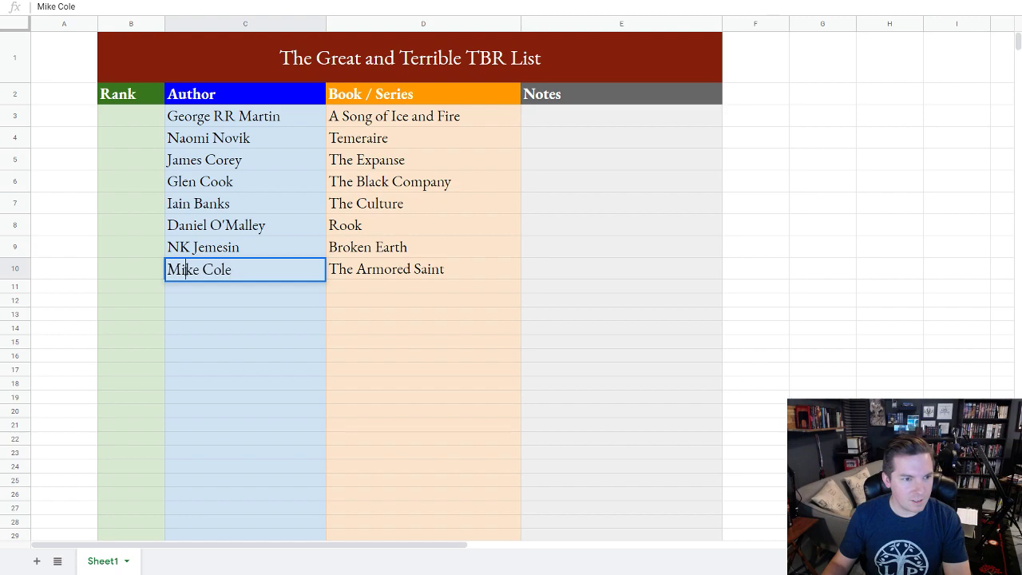
pyautogui.press('BackSpace')
pyautogui.write('y')
pyautogui.press('Return')
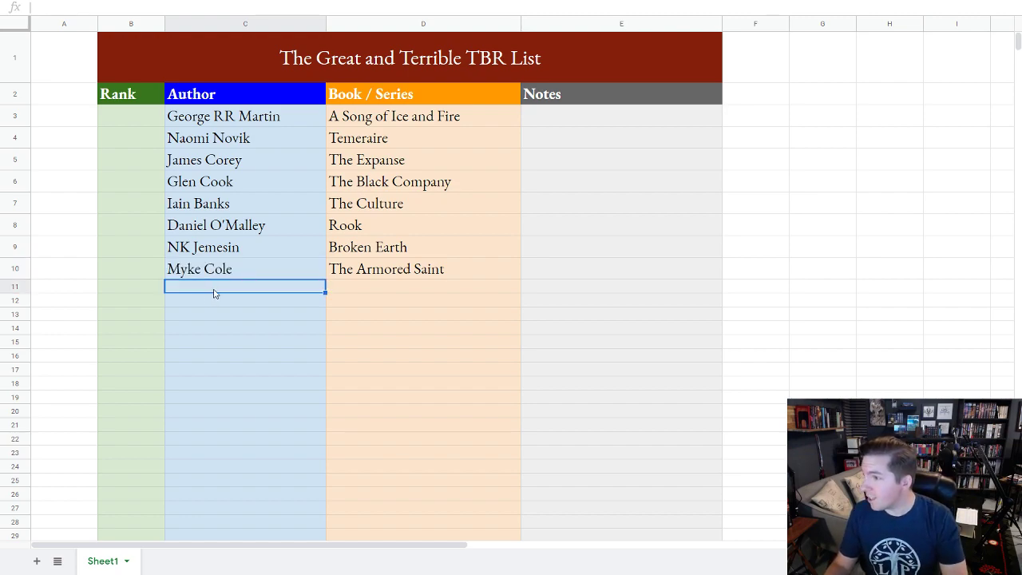
# Add author "Martha Wells" with the book "All Systems Red" in row 11
pyautogui.write('Martha')
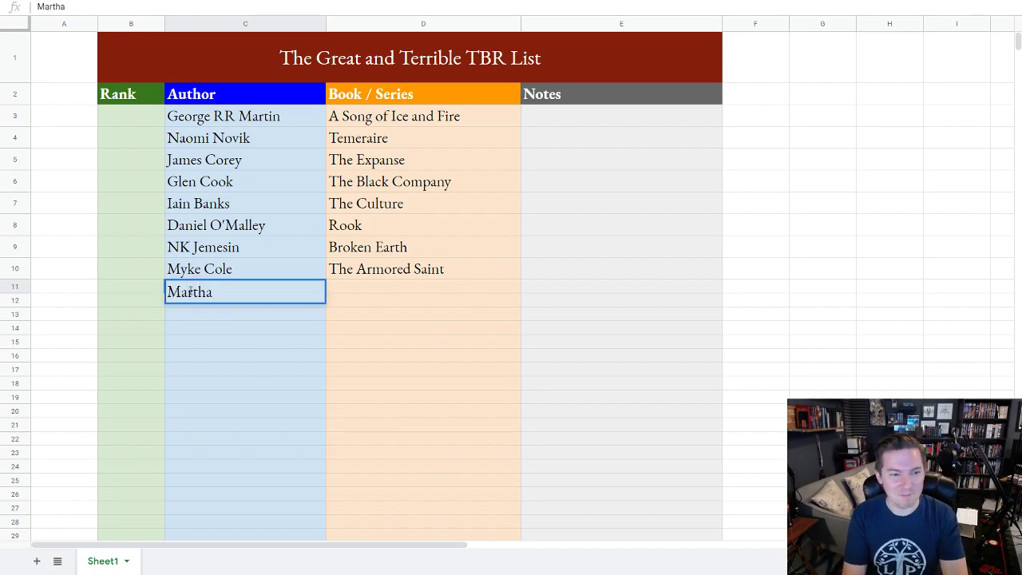
pyautogui.write(' Wells')
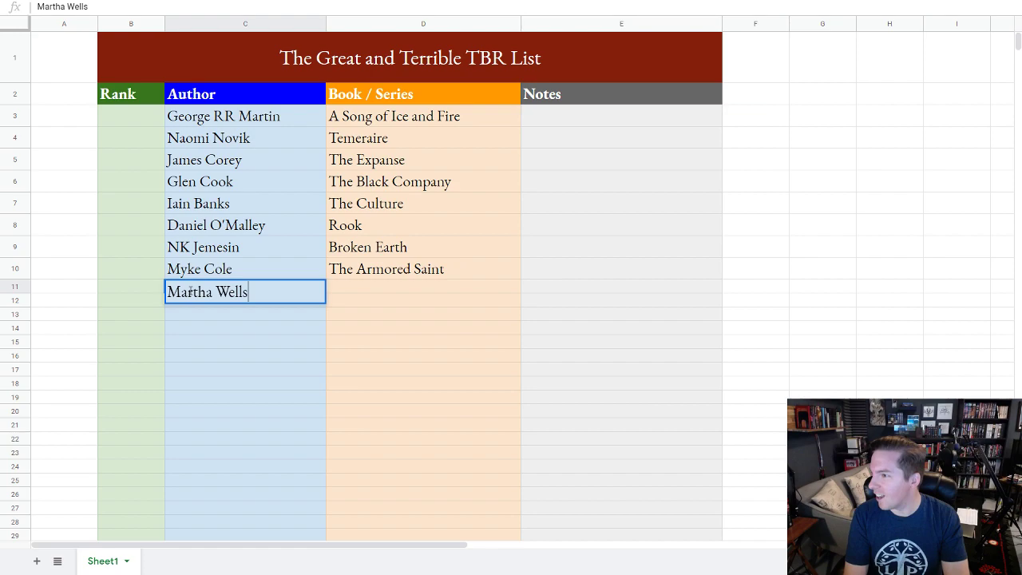
pyautogui.press('Tab')
pyautogui.write('All Systems Red')
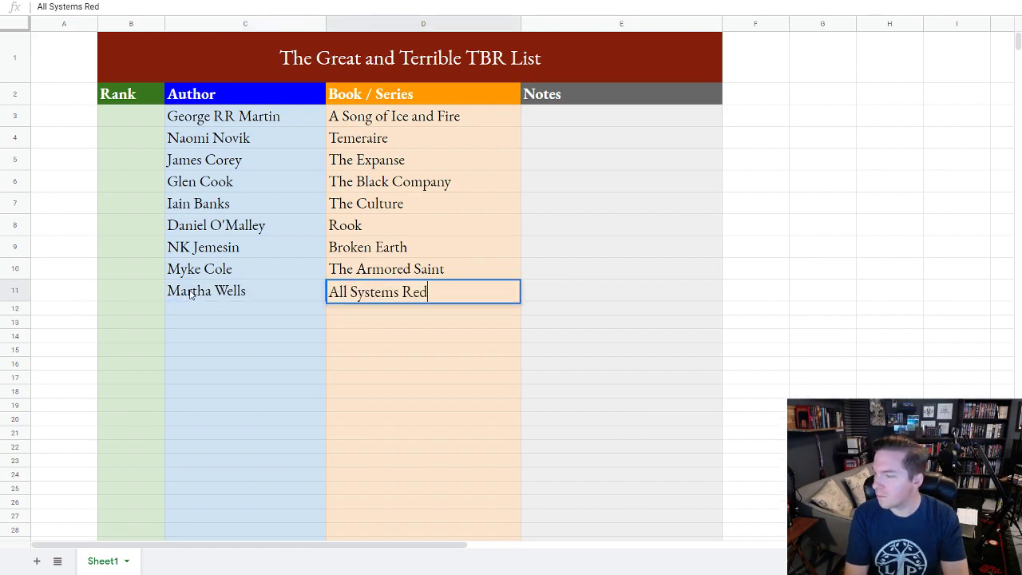
pyautogui.press('Return')
# Enter the series "Murderbot" in the Book / Series column of row 12
pyautogui.press('Tab')
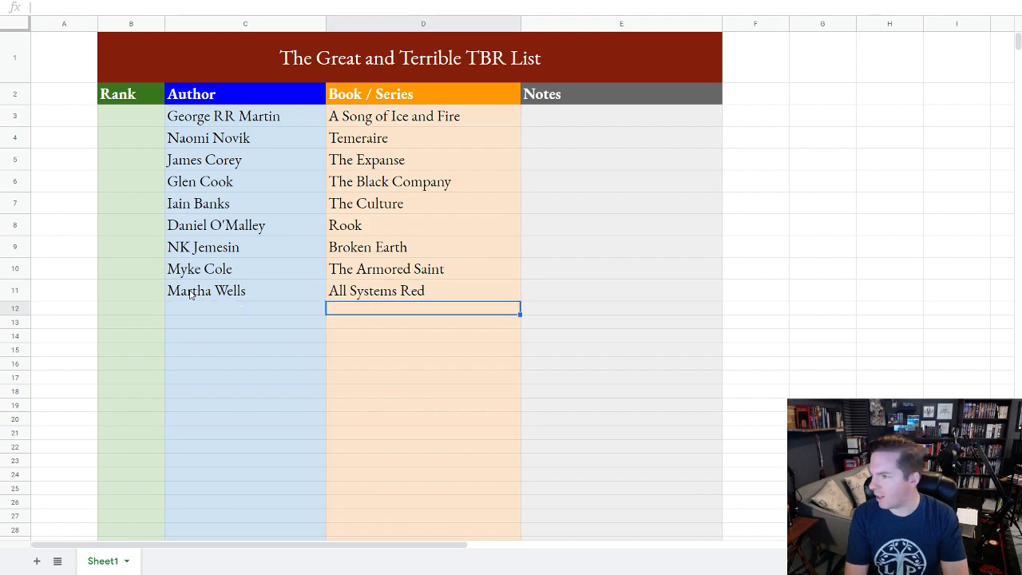
pyautogui.write('Murderb')
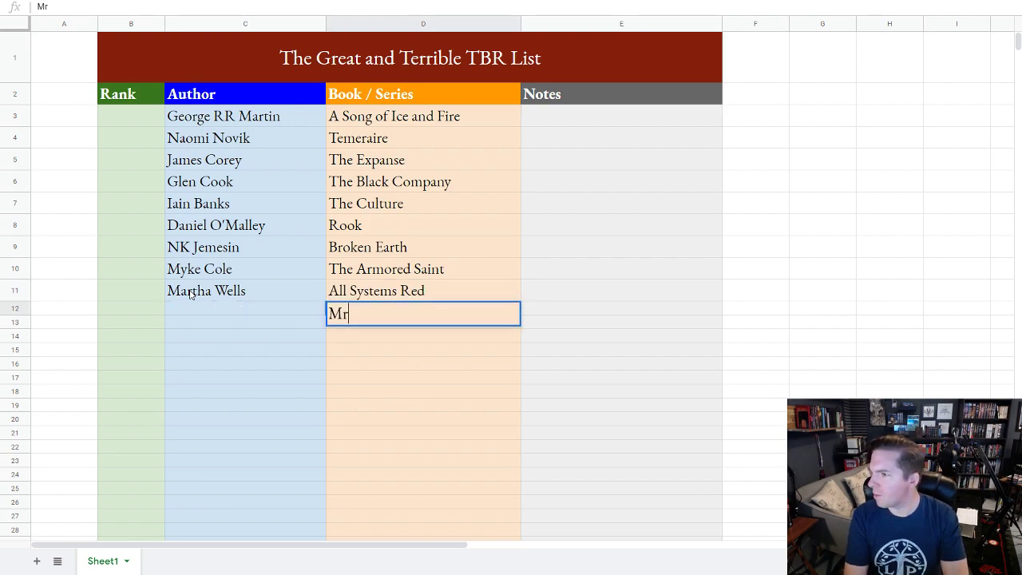
pyautogui.write('ot')
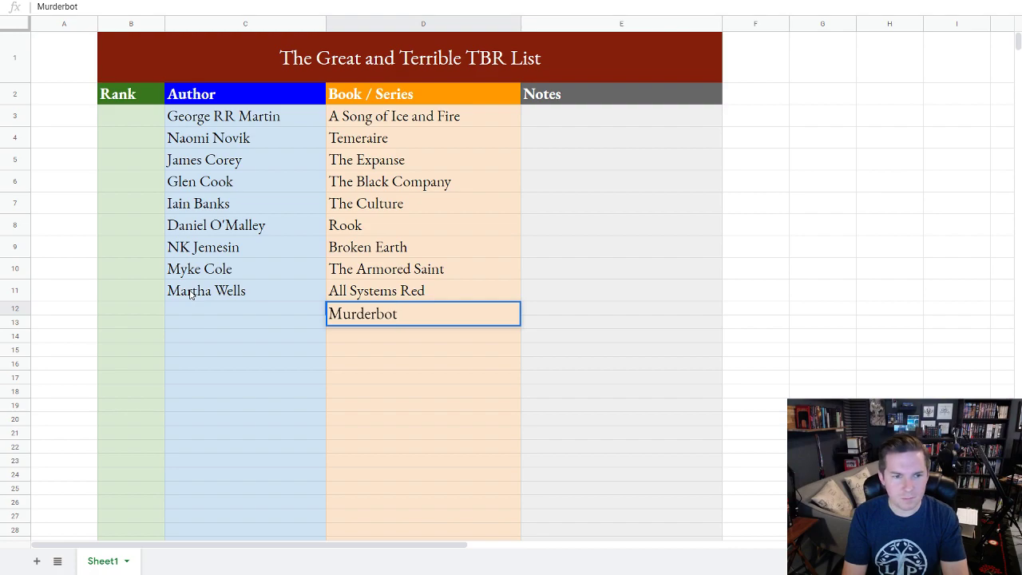
pyautogui.press('Return')
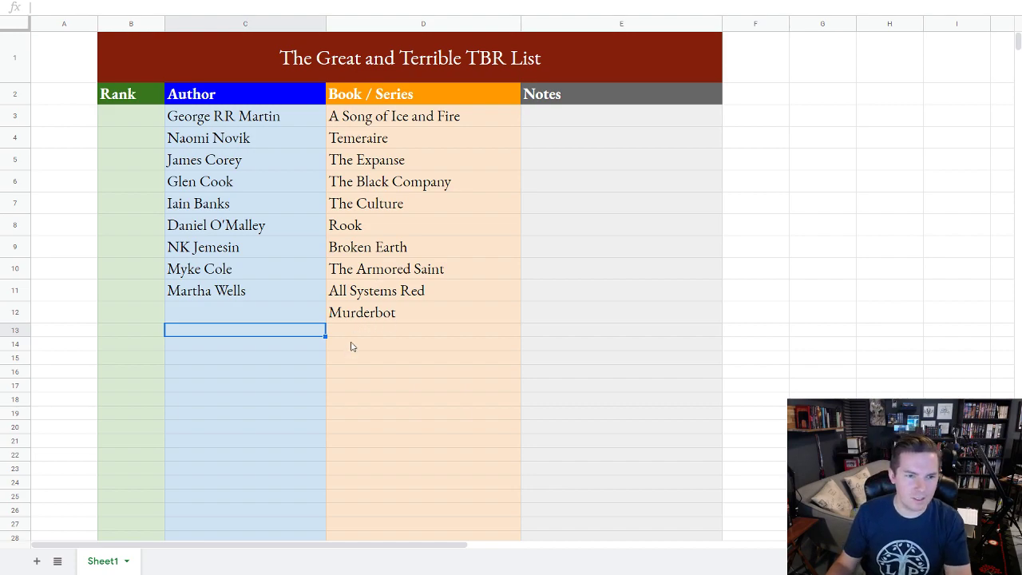
# Add the series "The Witcher" with author "Andrzej Sapkowski" in row 13
pyautogui.click(352, 333)
pyautogui.write('T')
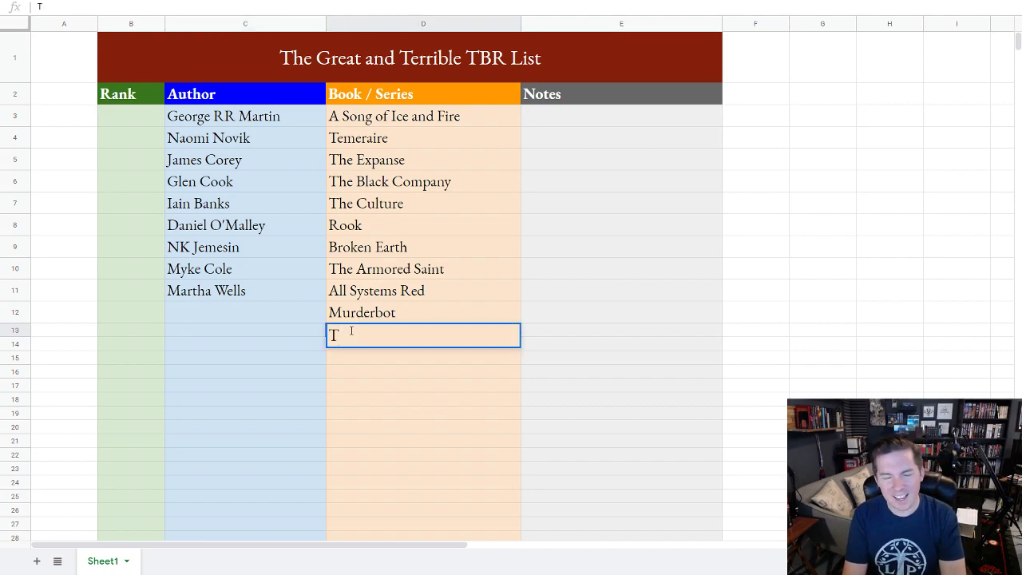
pyautogui.write('he Witcher')
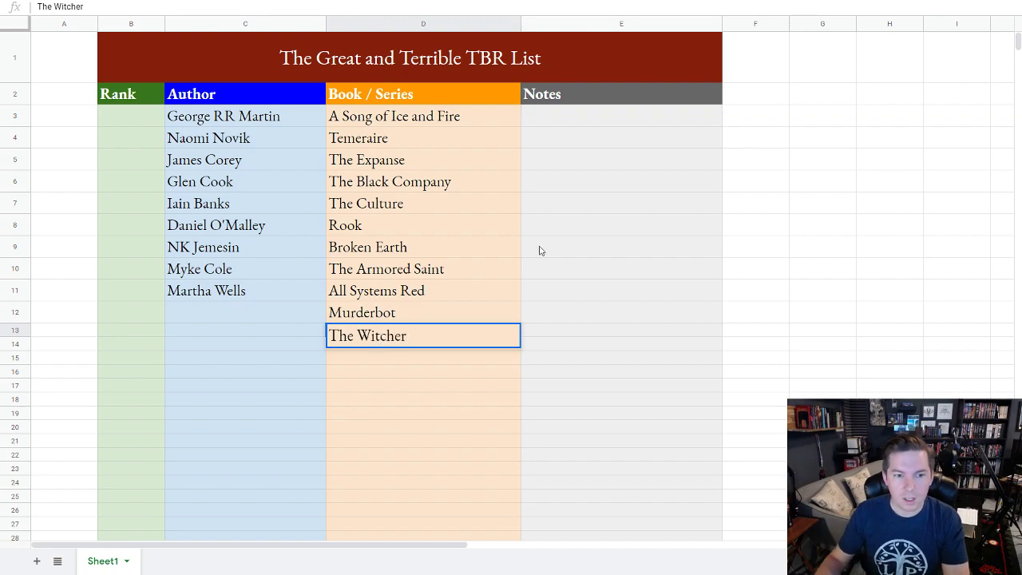
pyautogui.press('Tab')
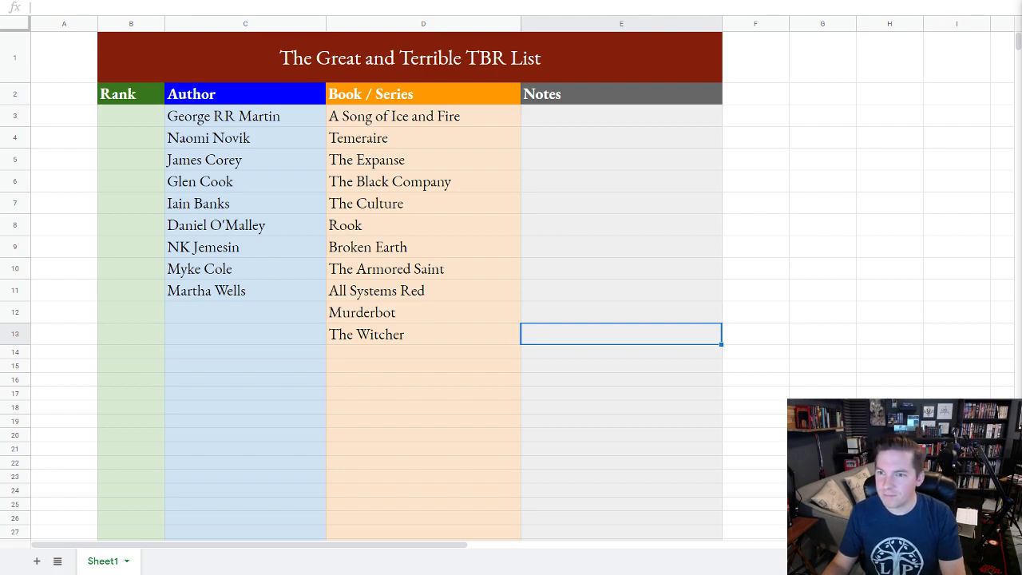
pyautogui.click(259, 333)
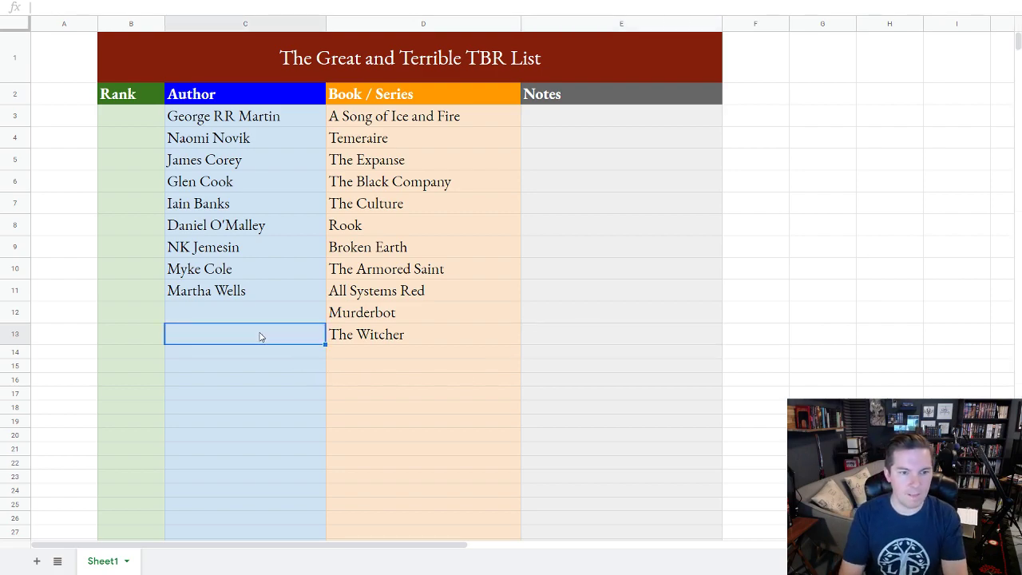
pyautogui.write('Andre')
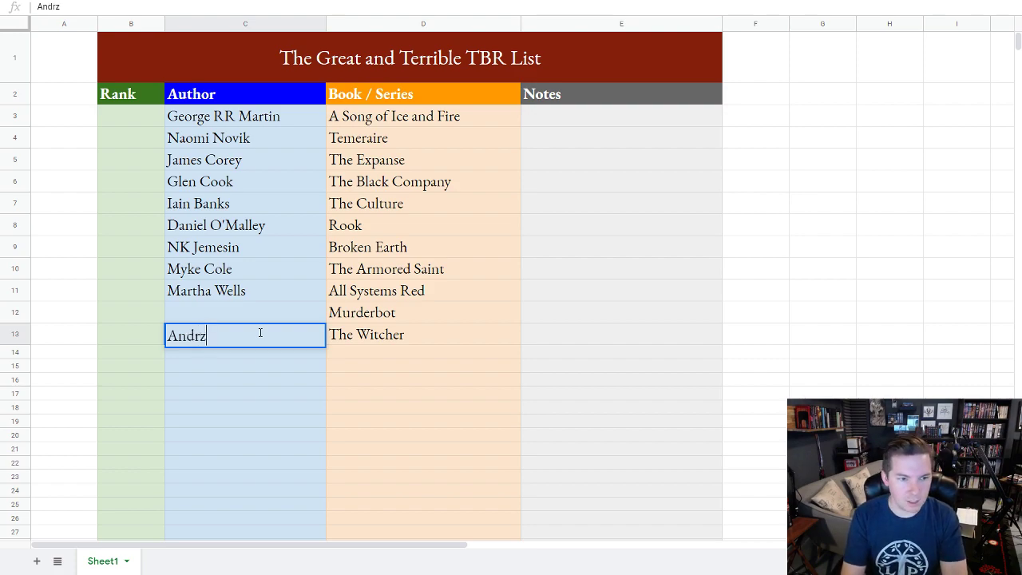
pyautogui.write('ej Sapkowski')
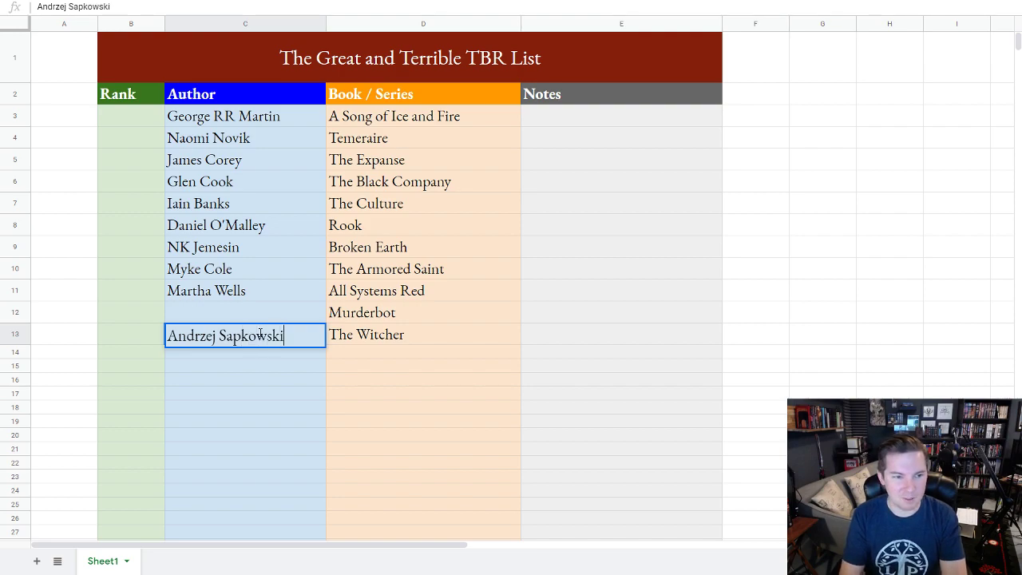
pyautogui.press('Return')
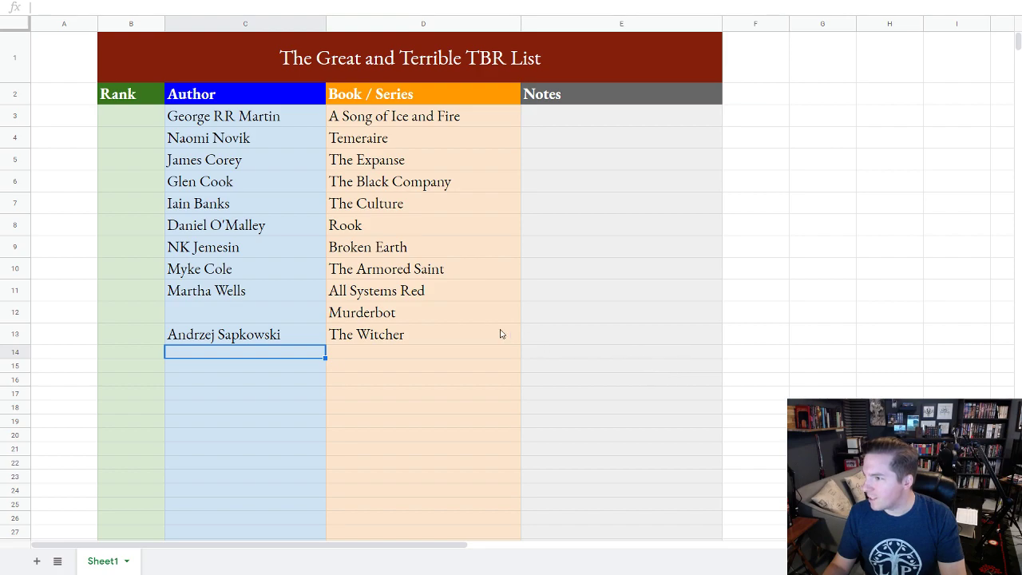
# Add author "Max Gladstone" with the book "Three Parts Dead" in row 14
pyautogui.write('Ma')
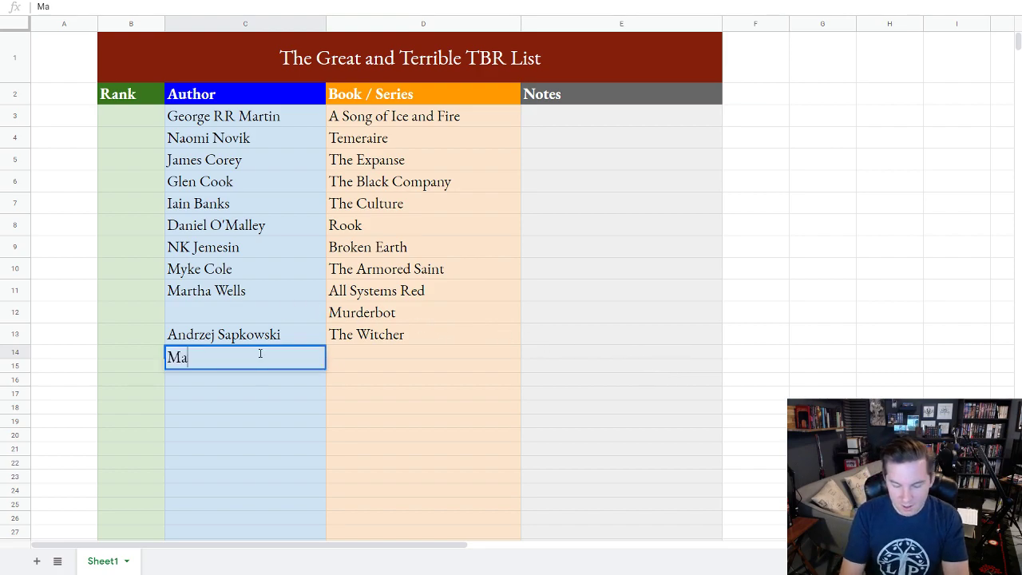
pyautogui.write('x Gladstone')
pyautogui.press('Tab')
pyautogui.write('Three Parts Dead')
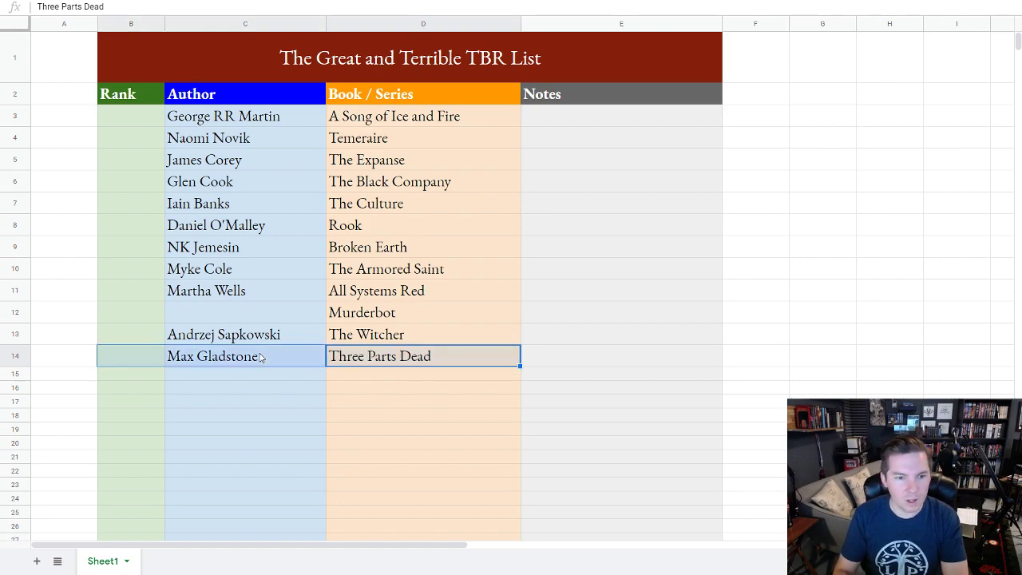
pyautogui.press('Tab')
# Replace Max Gladstone's book title in row 14 with the series name "Craft Sequence"
pyautogui.press('Left')
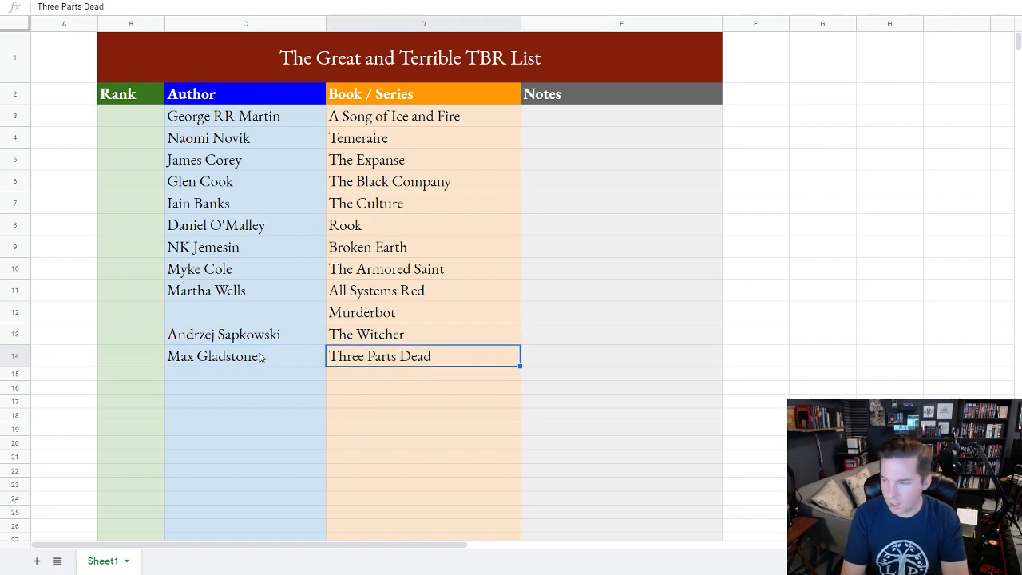
pyautogui.write('Craft W')
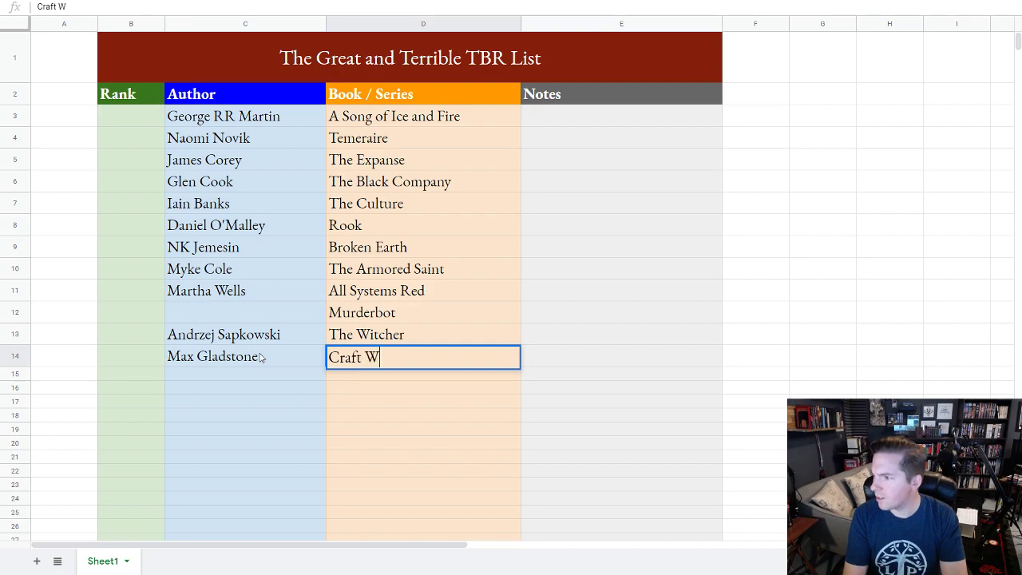
pyautogui.press('BackSpace')
pyautogui.write('Sequence')
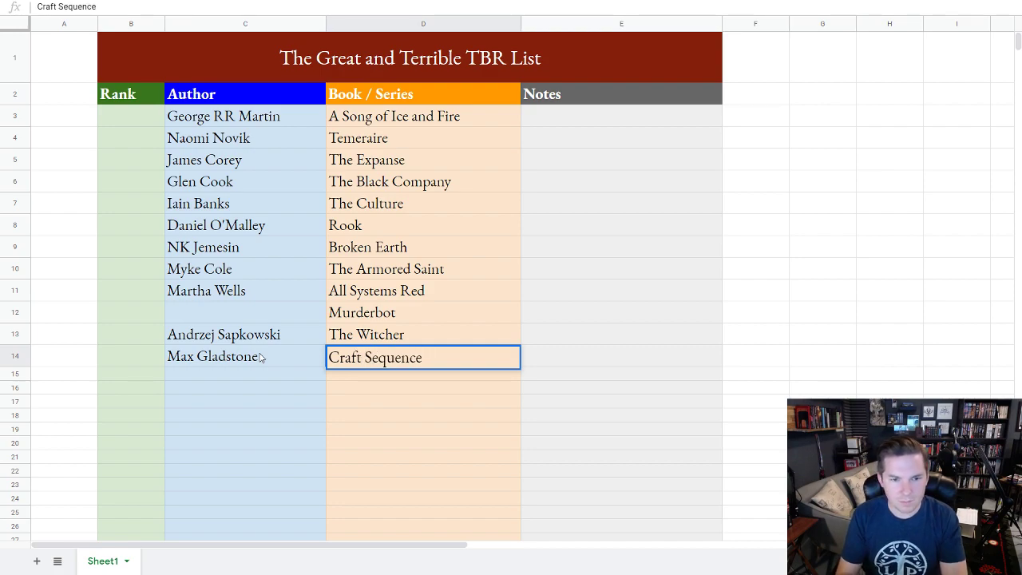
pyautogui.press('Tab')
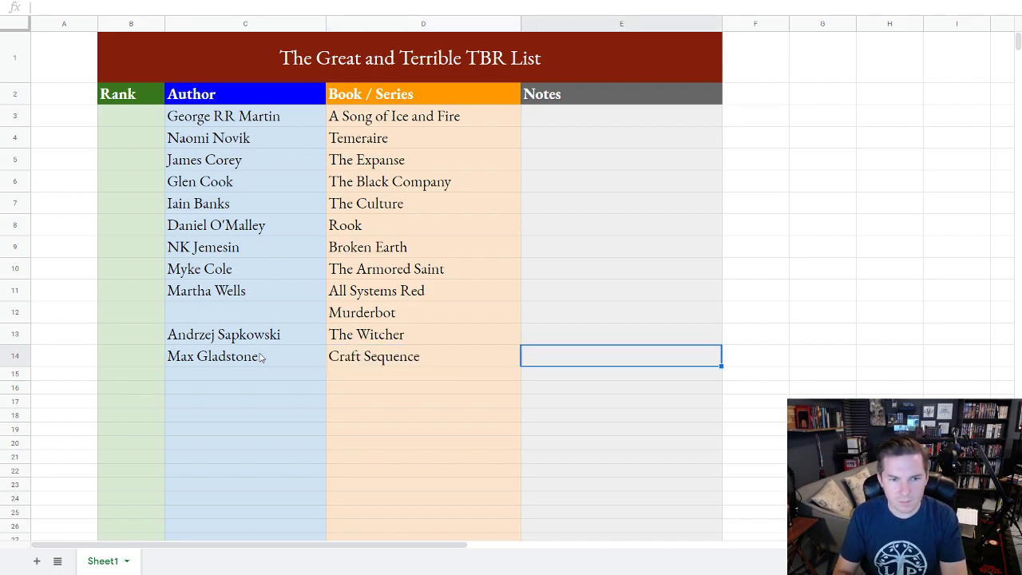
pyautogui.press('Return')
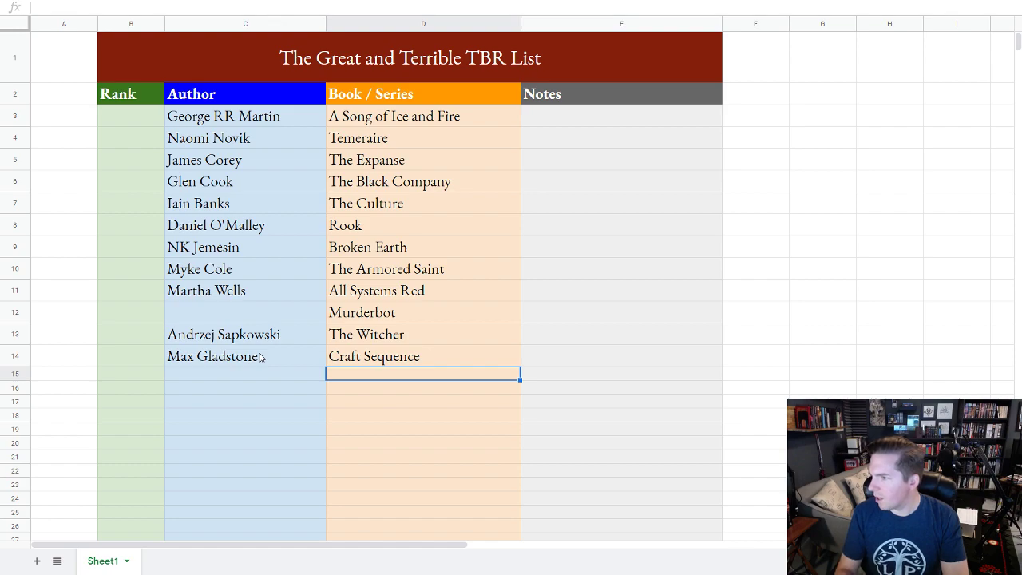
# Add author "Mark Lawrence" with the series "Broken Empire" in row 15
pyautogui.click(253, 376)
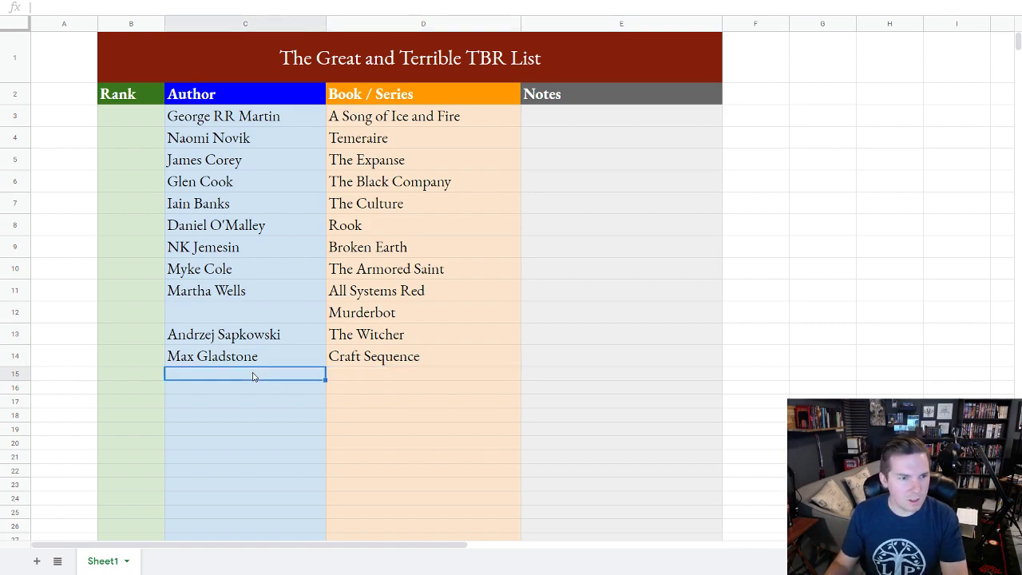
pyautogui.write('Mark Lawrence')
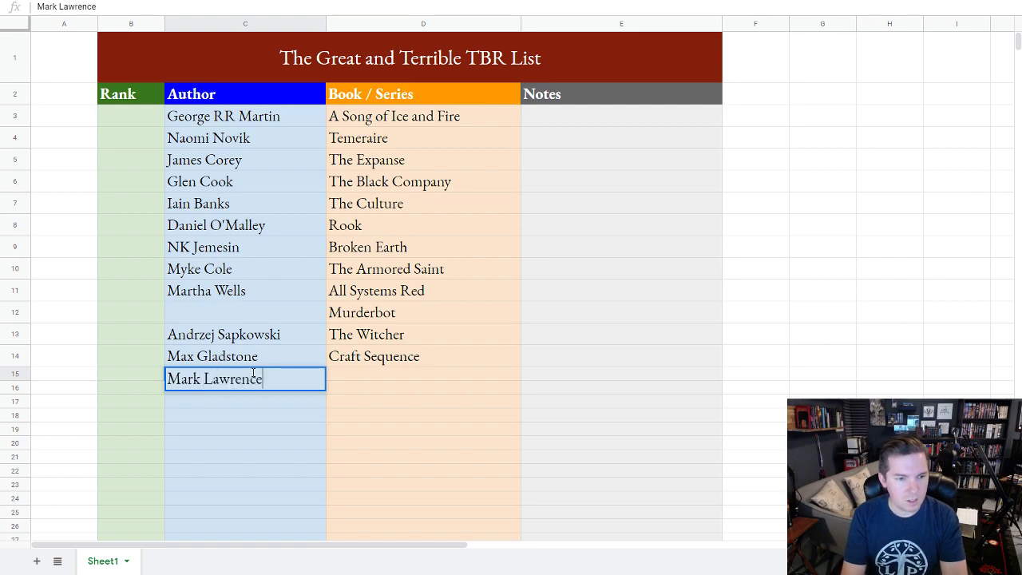
pyautogui.press('Tab')
pyautogui.write('Brok')
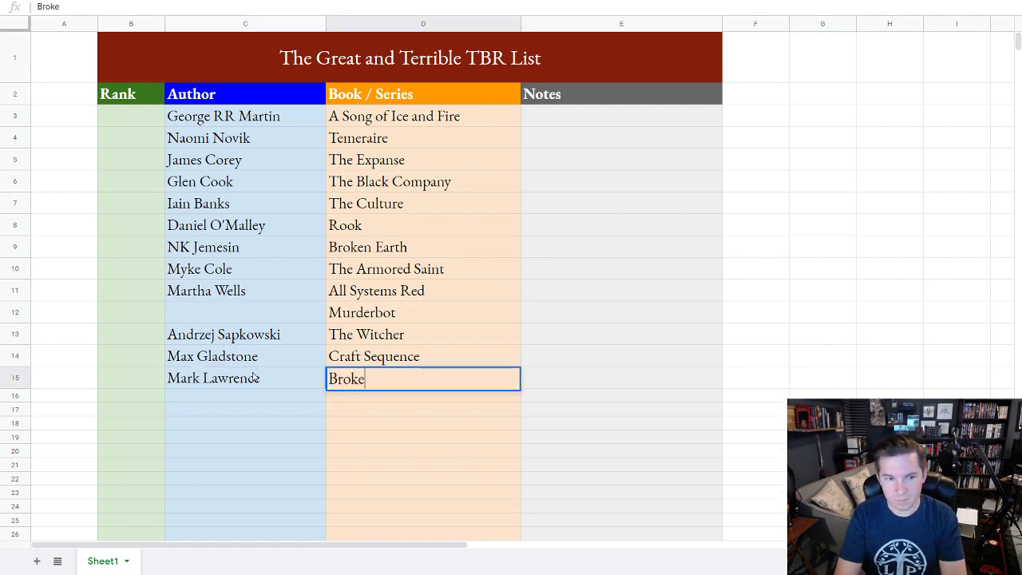
pyautogui.write('en Empire')
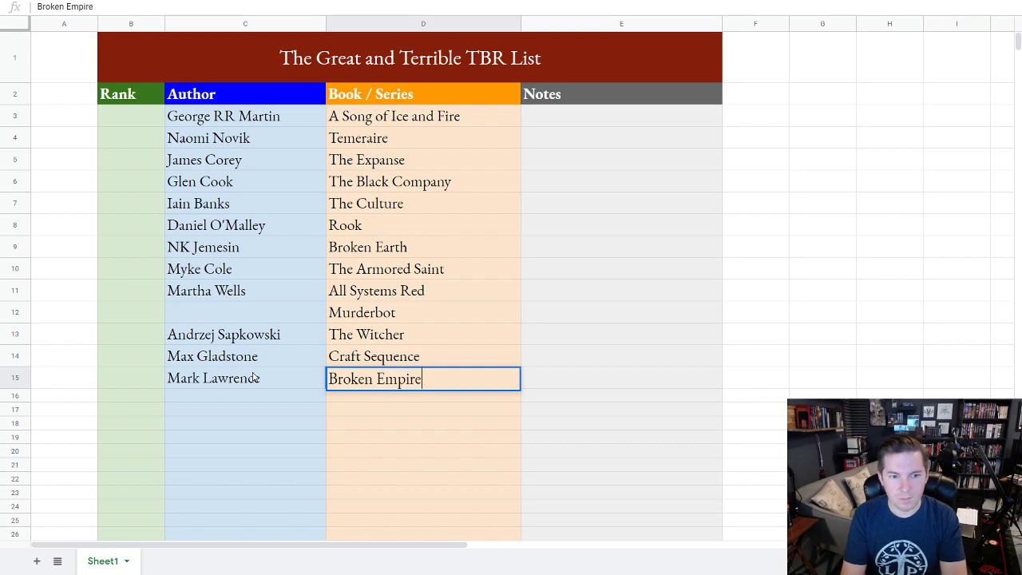
pyautogui.press('Return')
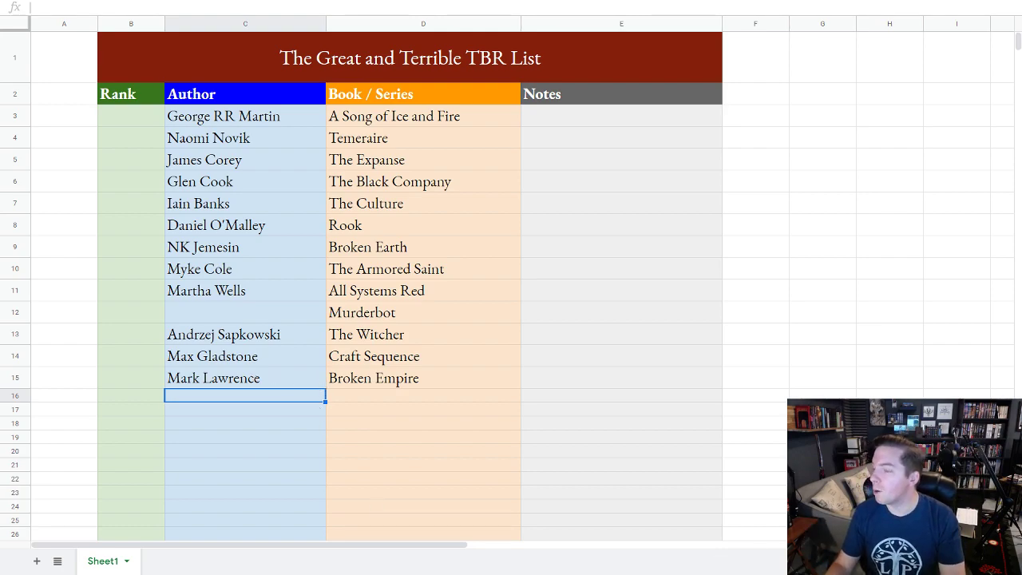
# Clear Martha Wells's book title "All Systems Red" from row 11
pyautogui.click(373, 293)
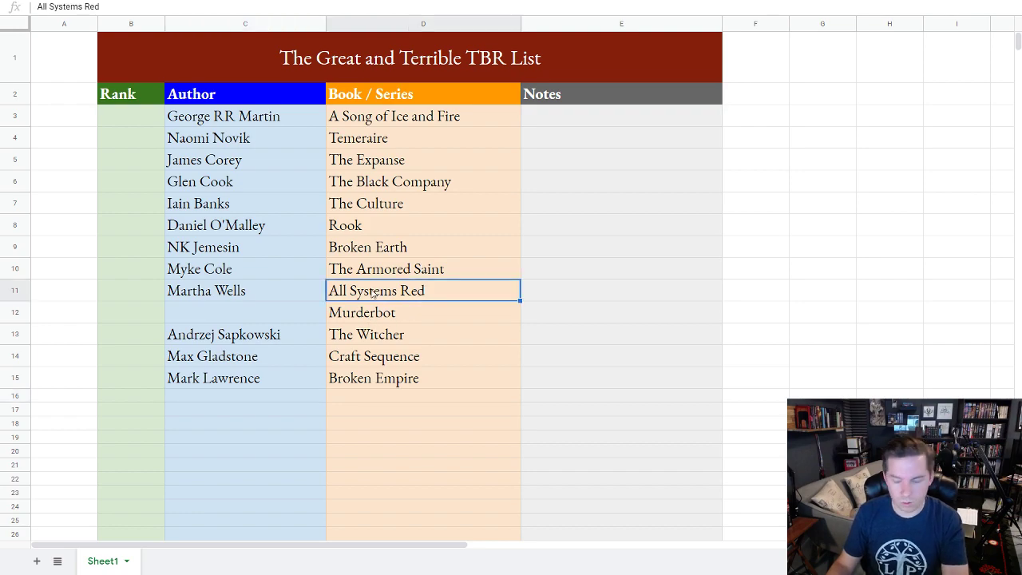
pyautogui.press('Delete')
# Try moving "Murderbot" from row 12 up to Martha Wells's row 11, and undo the move
pyautogui.click(381, 315)
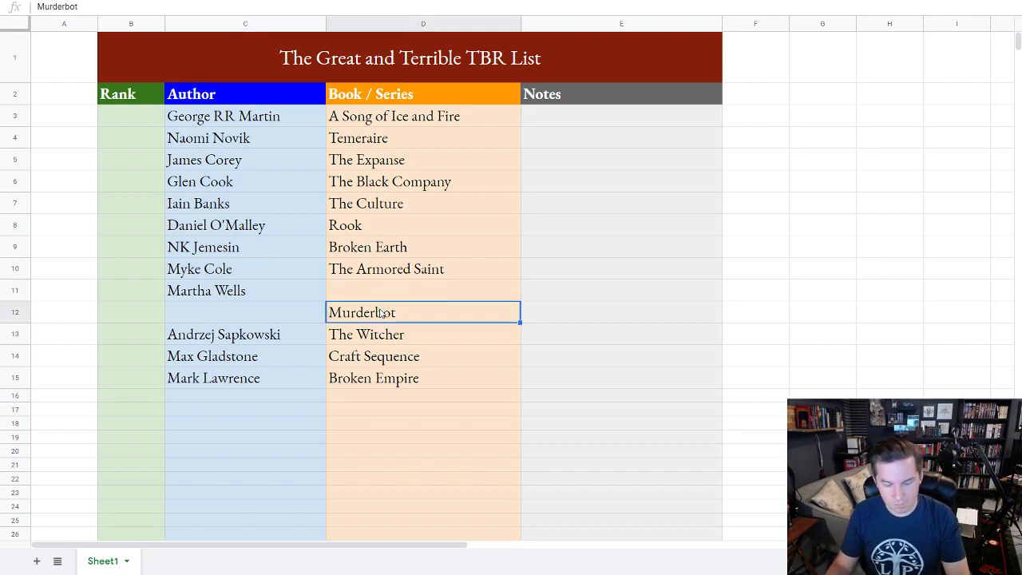
pyautogui.click(368, 289)
pyautogui.write('Murderbot')
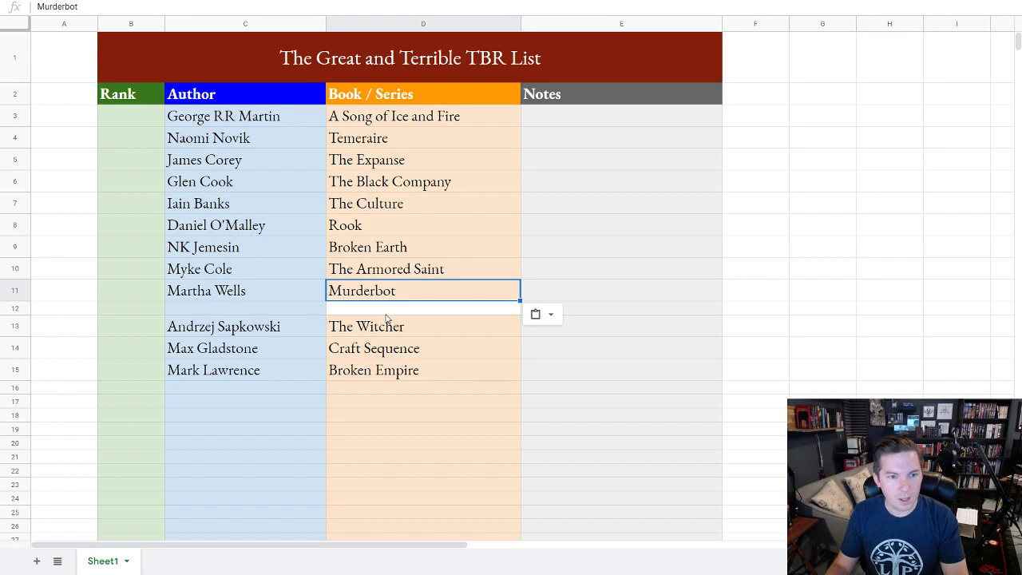
pyautogui.click(387, 310)
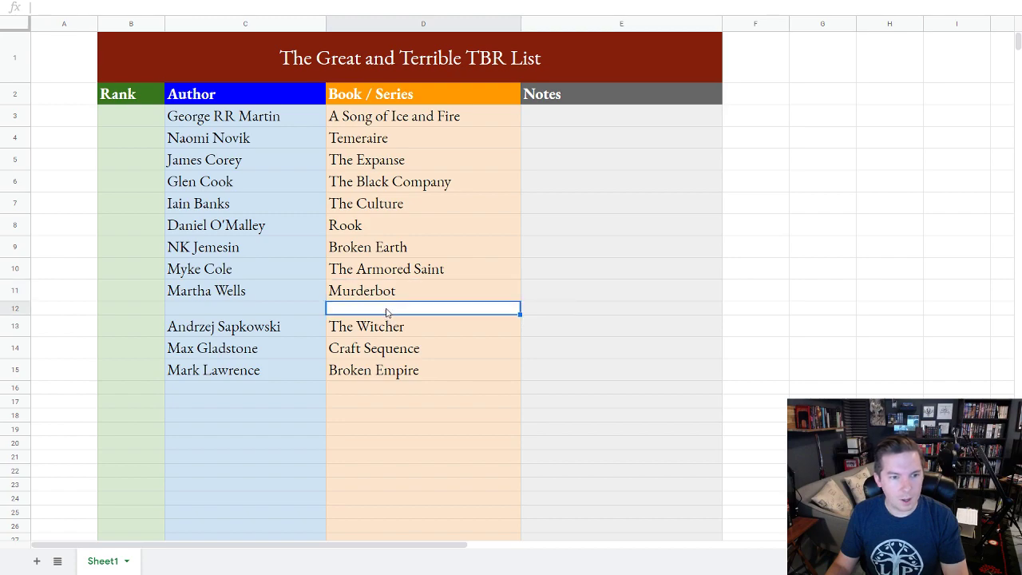
pyautogui.click(449, 297)
pyautogui.hotkey('ctrl', 'z')
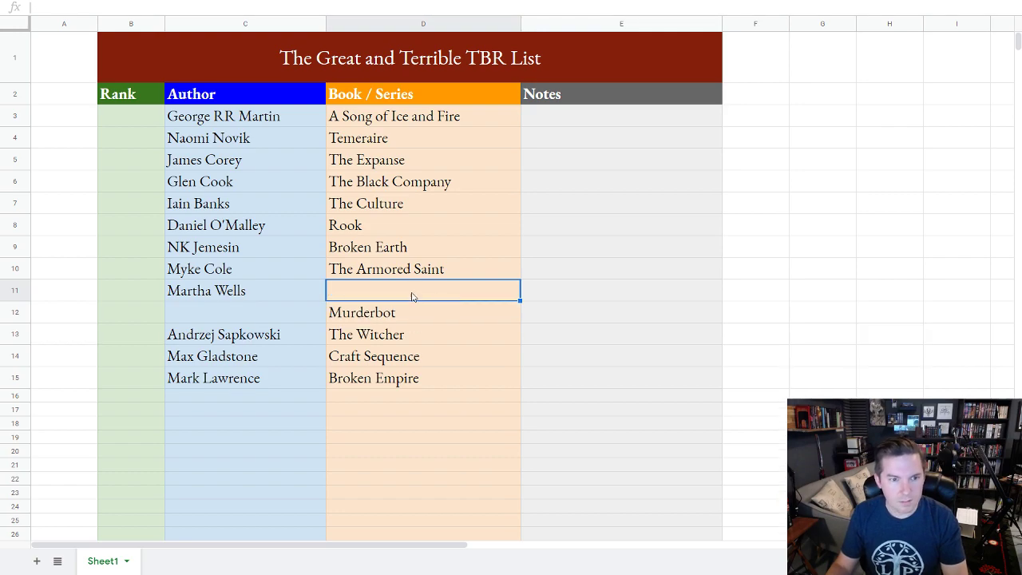
# Enter "Murderbot" as Martha Wells's series in row 11 and clear the duplicate from row 12
pyautogui.write('Murderb')
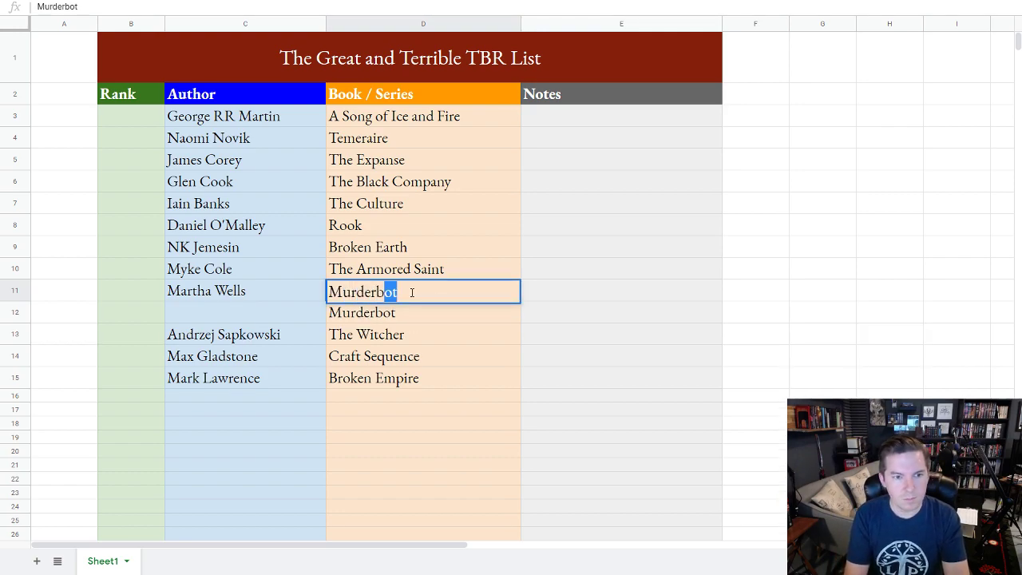
pyautogui.press('Return')
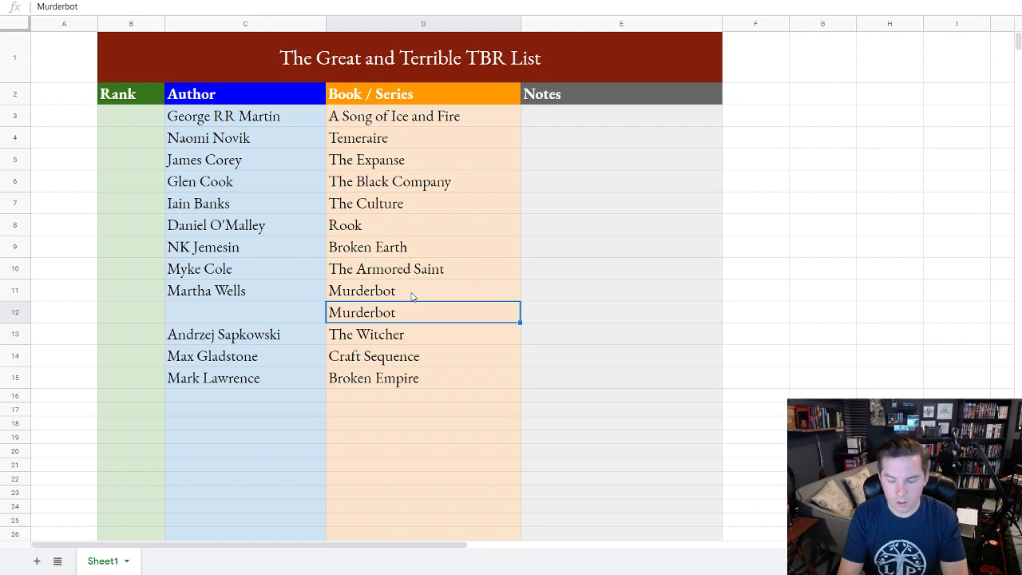
pyautogui.press('Delete')
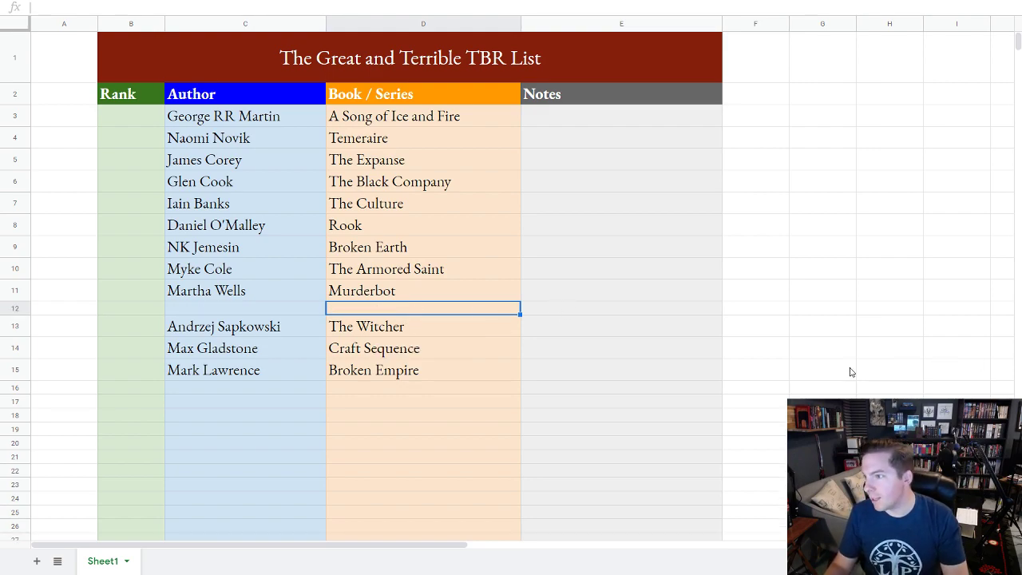
# Add author "Steven Erikson" with the series "Malazan" in the empty row 12
pyautogui.click(227, 310)
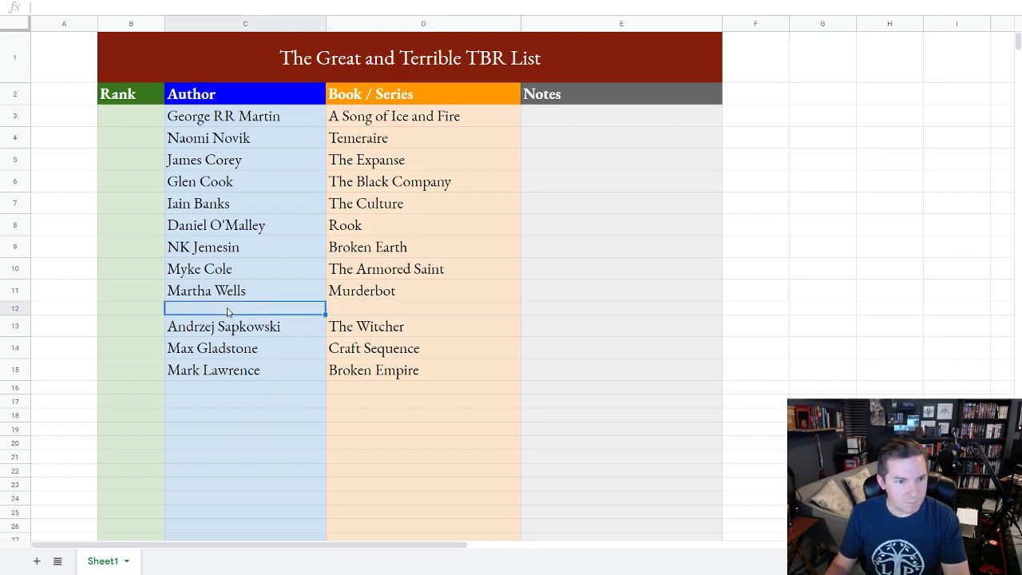
pyautogui.write('Steven Erik')
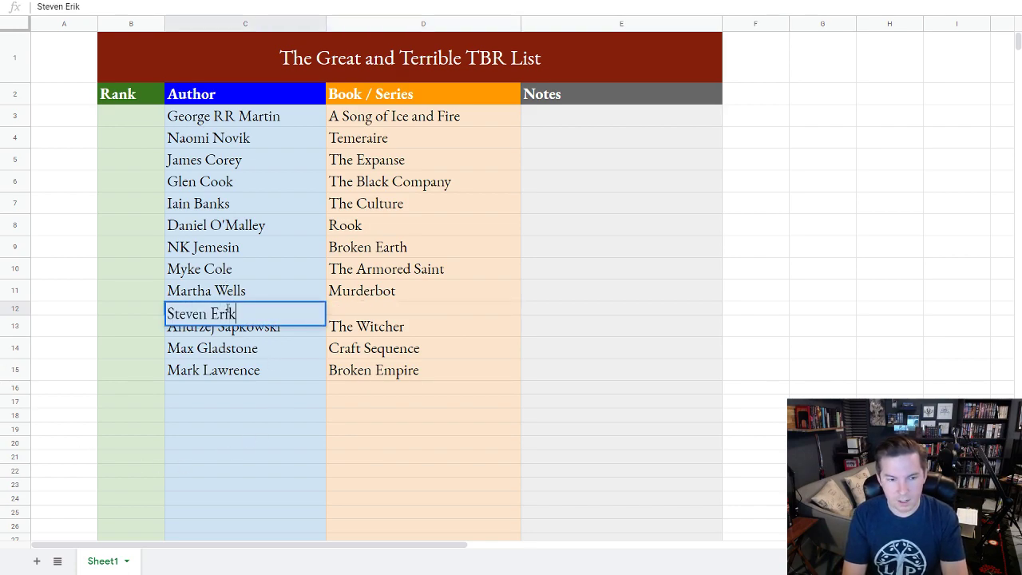
pyautogui.write('sson')
pyautogui.press('Tab')
pyautogui.write('Ma')
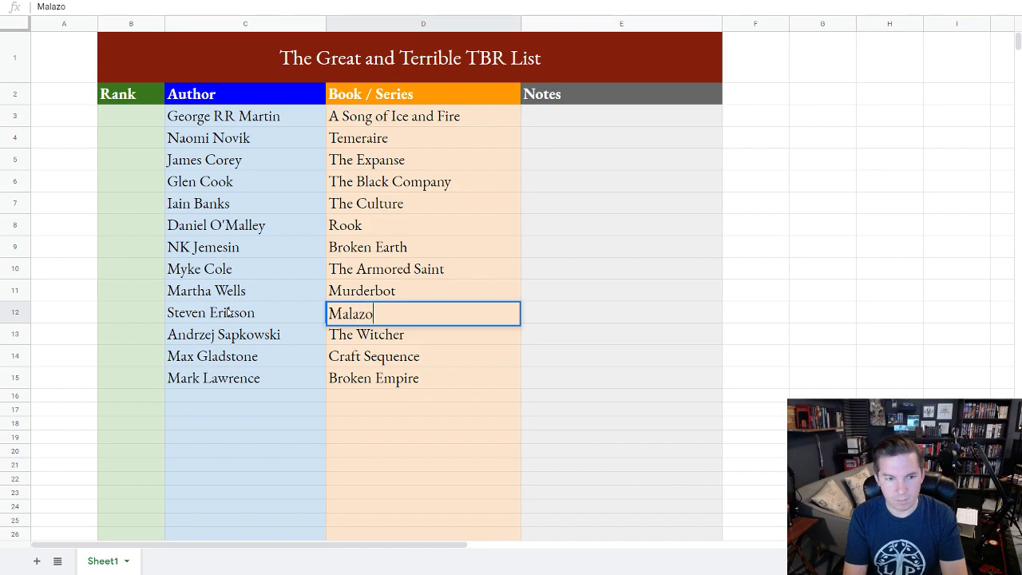
pyautogui.press('Tab')
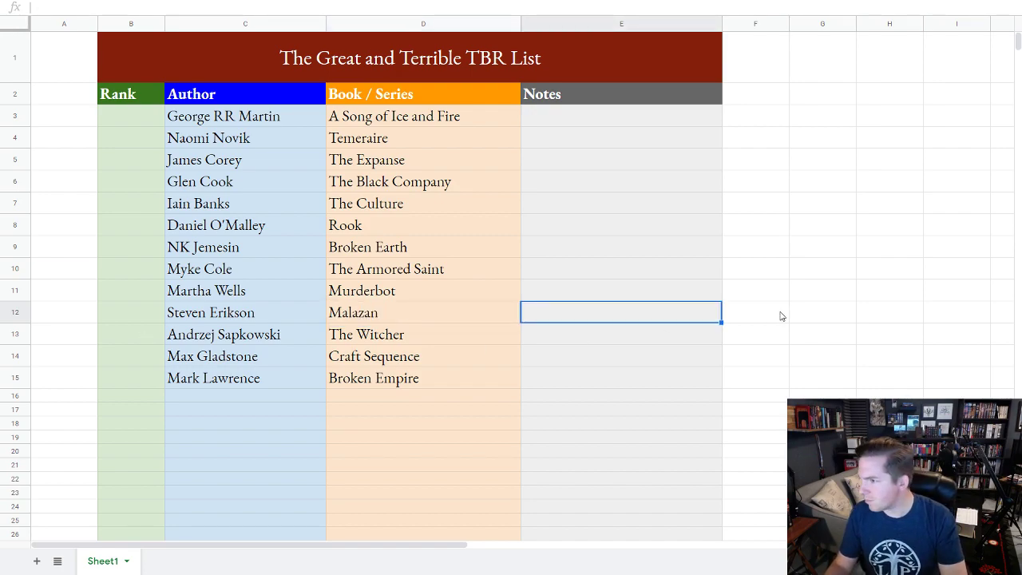
# Add "Joe Abercrombie" as the author in row 16
pyautogui.click(281, 397)
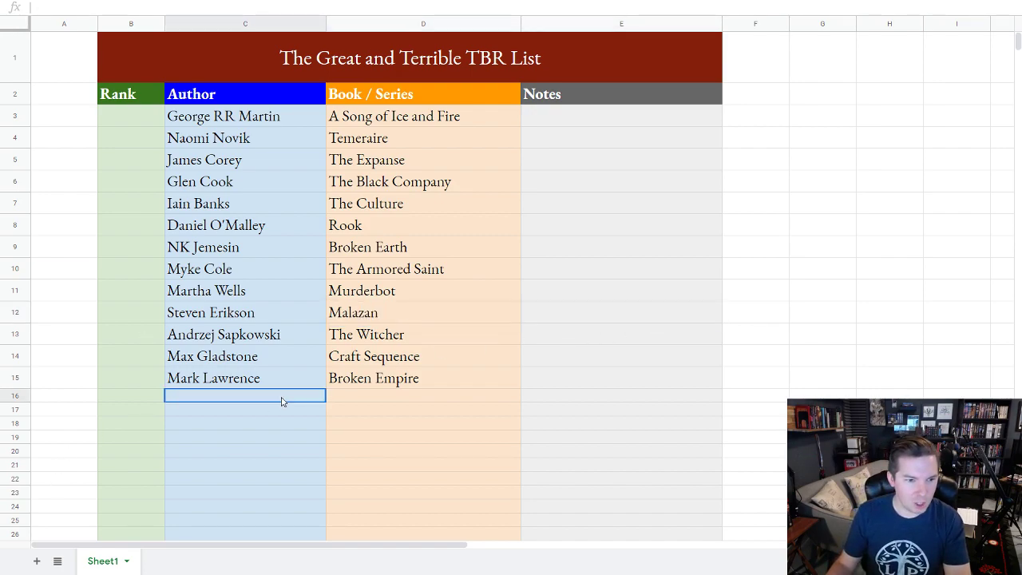
pyautogui.write('Joe Abercrombie')
pyautogui.press('Tab')
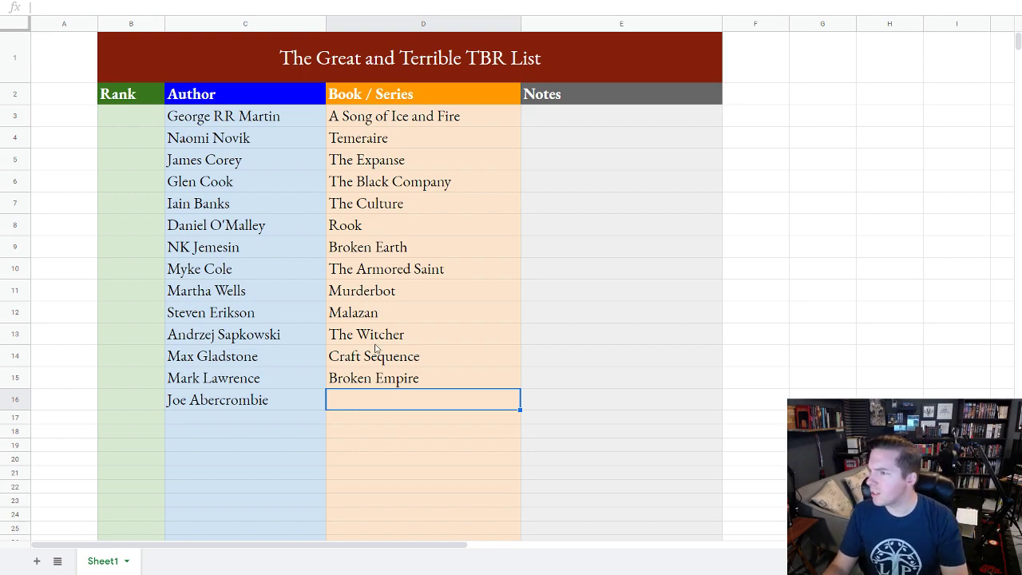
# Add author "Roger Zelazny" with the book "Lord of Light" in row 17
pyautogui.click(250, 413)
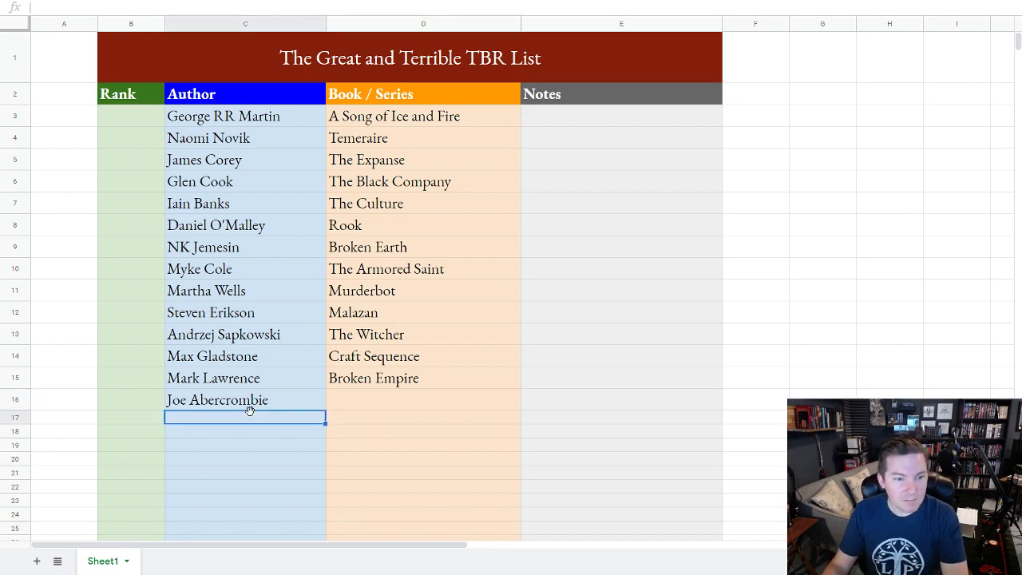
pyautogui.write('Roger Z')
pyautogui.write('al')
pyautogui.press('BackSpace')
pyautogui.press('BackSpace')
pyautogui.write('e')
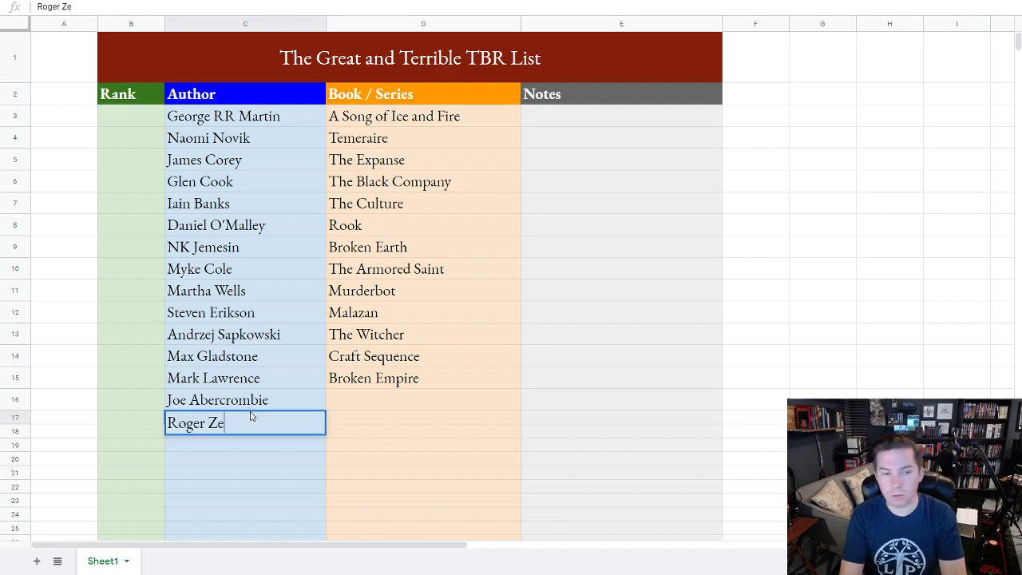
pyautogui.write('lazny')
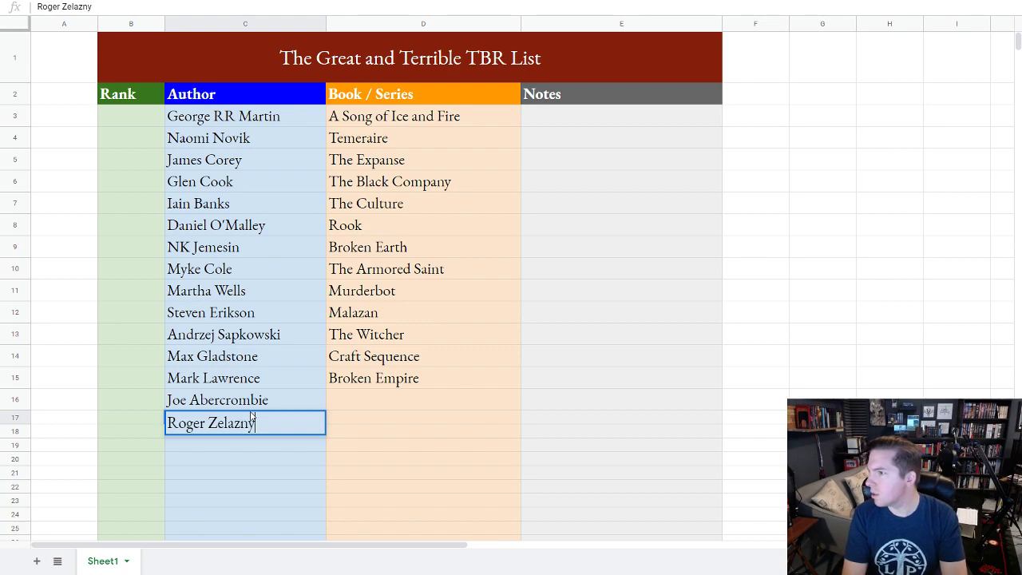
pyautogui.press('Tab')
pyautogui.write('Lord of Light')
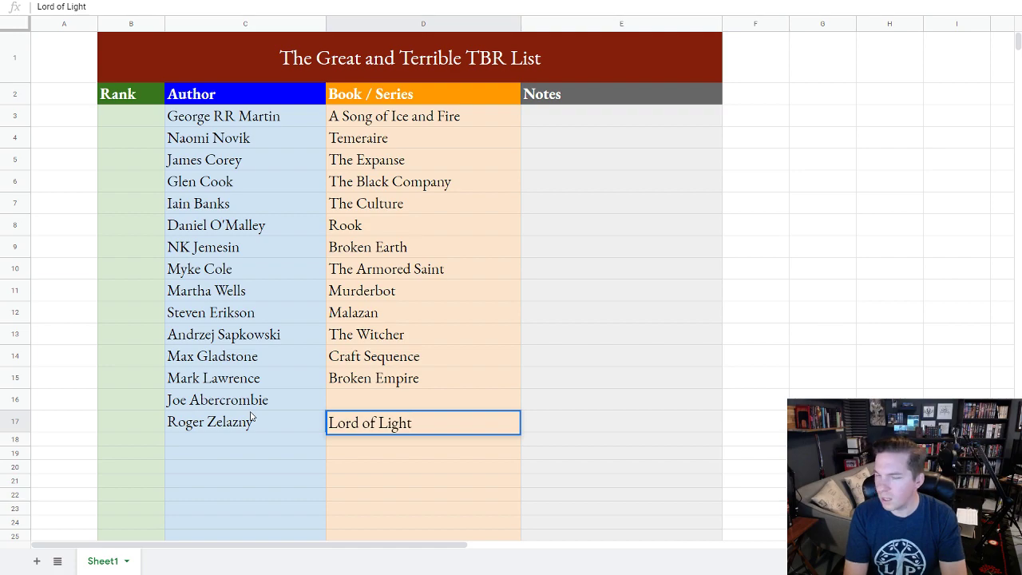
pyautogui.press('Return')
# Enter "Chronicles of Amber" as a second Roger Zelazny title in row 18, leaving its author cell blank
pyautogui.press('Tab')
pyautogui.write('Chromicl')
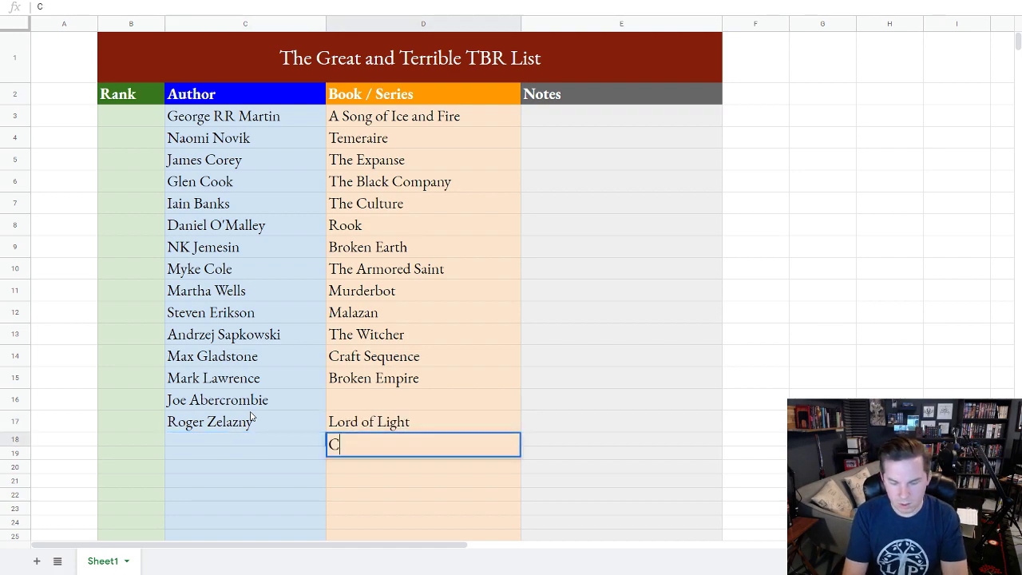
pyautogui.press('BackSpace')
pyautogui.press('BackSpace')
pyautogui.press('BackSpace')
pyautogui.press('BackSpace')
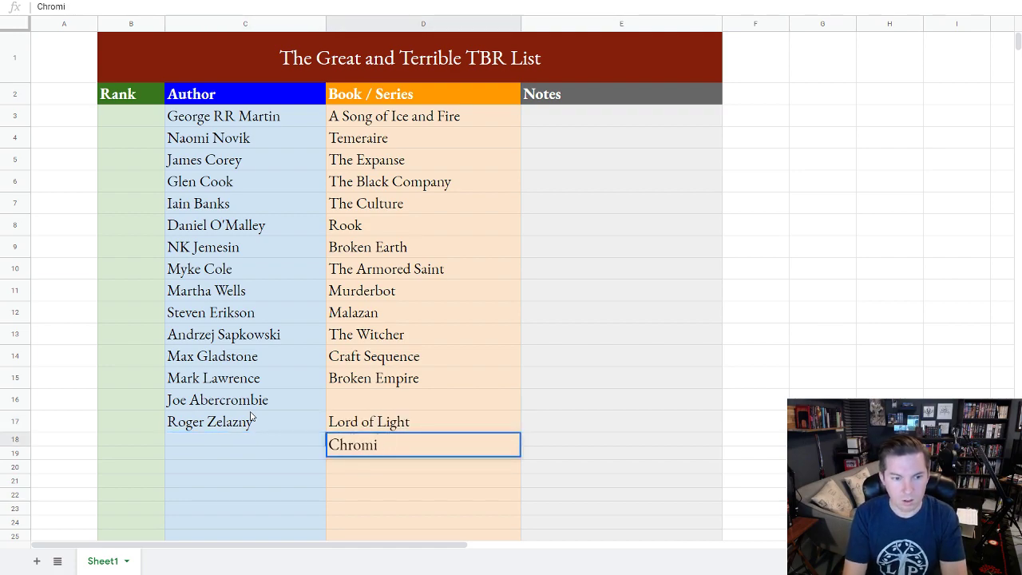
pyautogui.write('nicles of Amber')
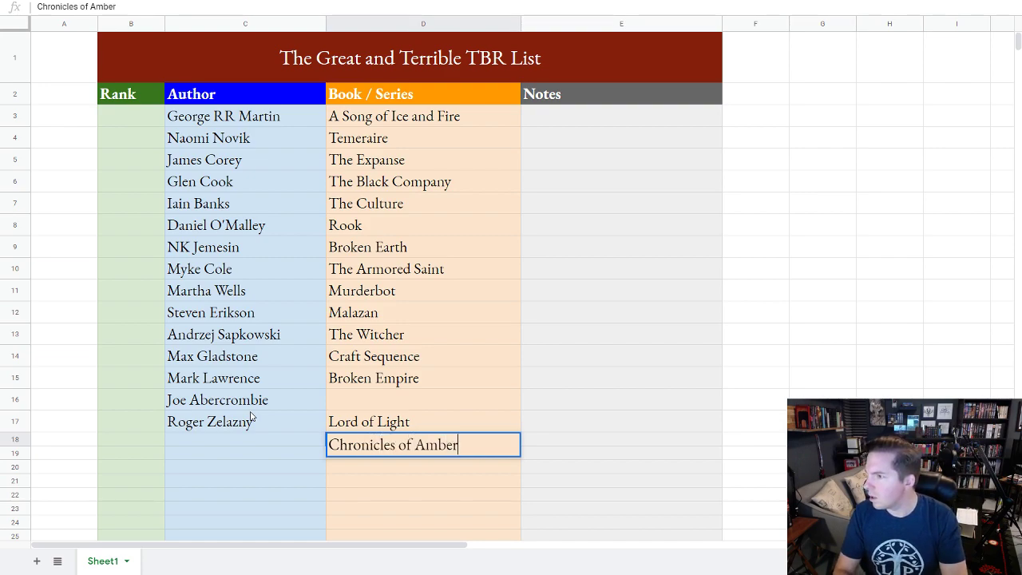
pyautogui.press('Return')
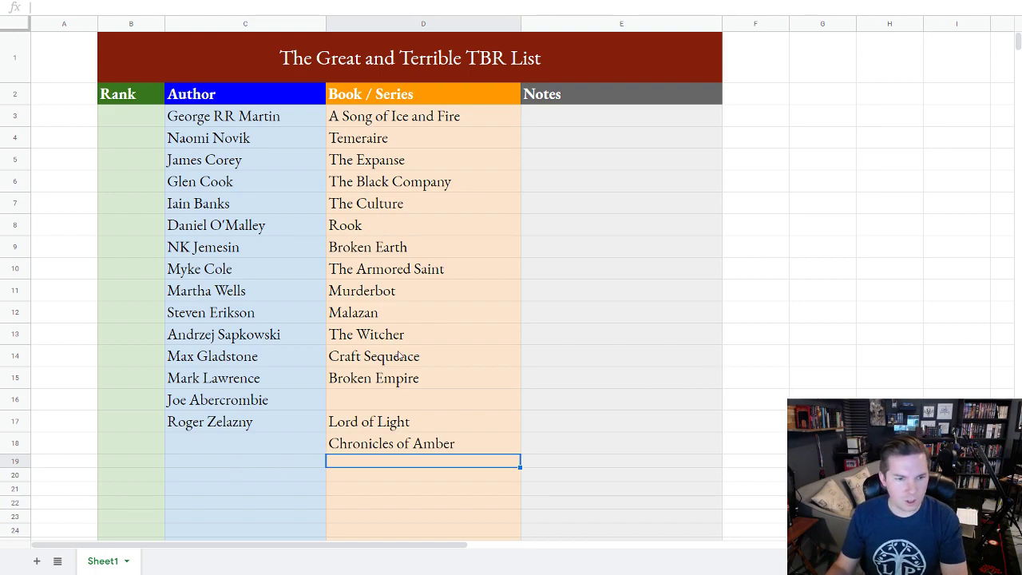
# Enter "First Law" as Joe Abercrombie's series in row 16
pyautogui.click(355, 399)
pyautogui.write('First Law')
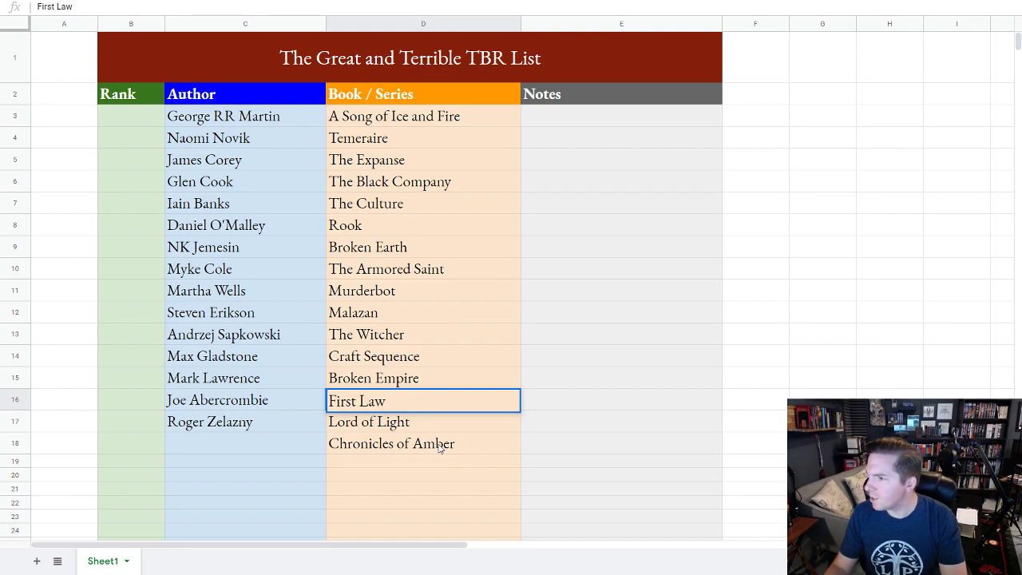
pyautogui.click(394, 452)
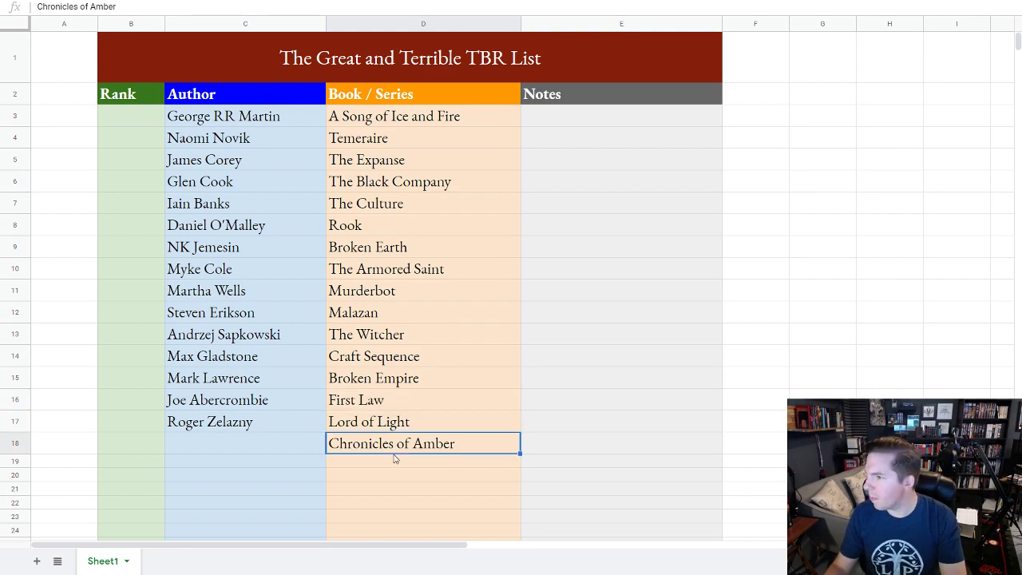
# Add author "Melissa McPhail" with the series "A Pattern of Shadow and Light" in row 19
pyautogui.click(211, 461)
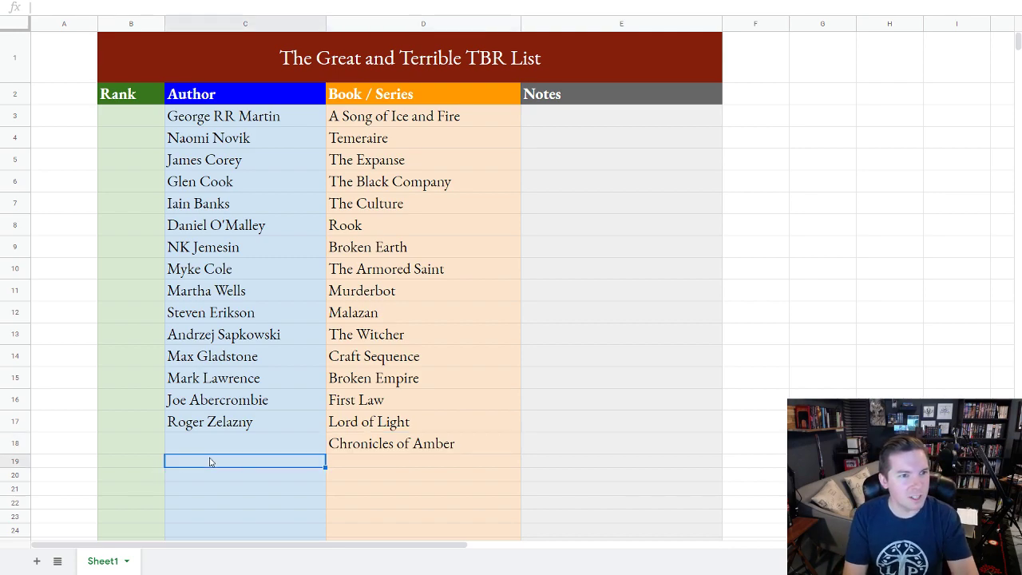
pyautogui.write('Melissa McPhail')
pyautogui.press('Tab')
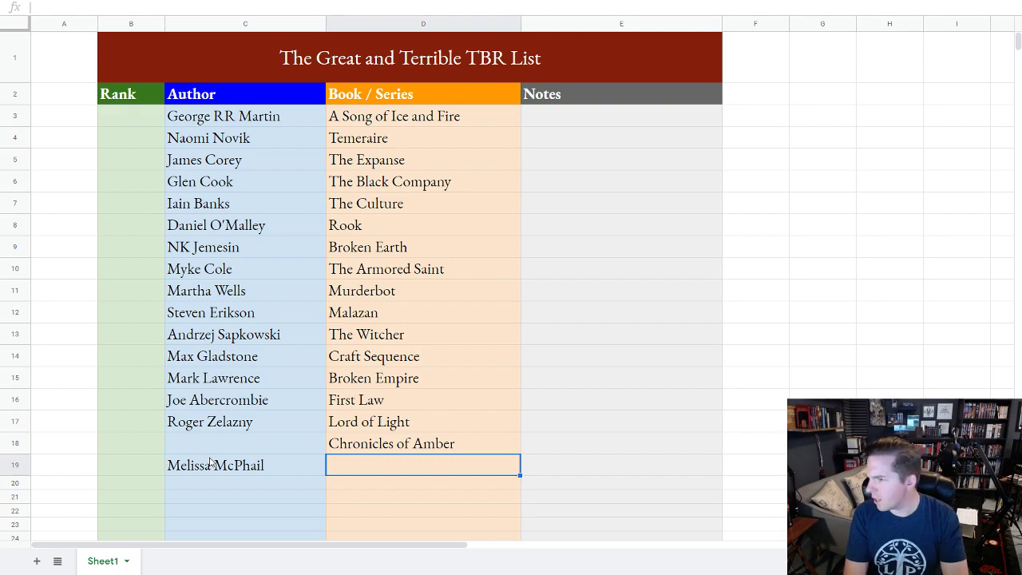
pyautogui.write('A Pattern of Shadow and Light')
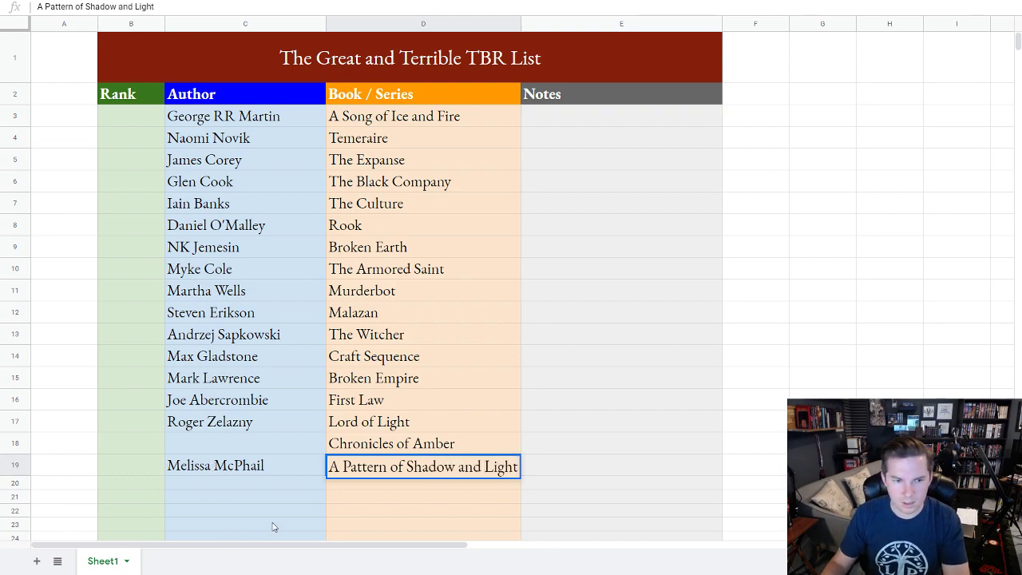
pyautogui.click(482, 438)
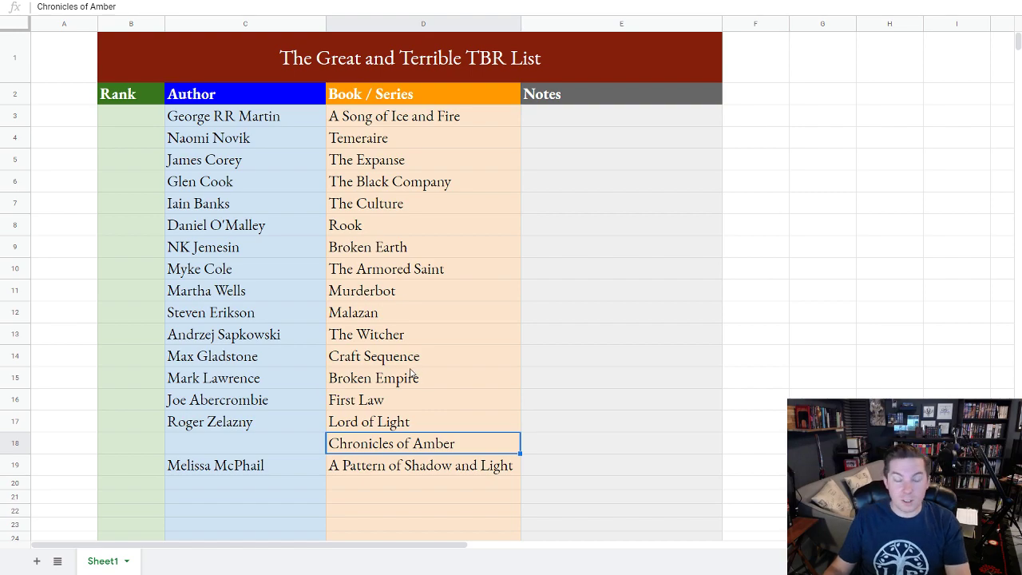
# Add "Guy Gavriel Kay" as the author in row 20, leaving the book or series blank
pyautogui.click(217, 487)
pyautogui.write('G')
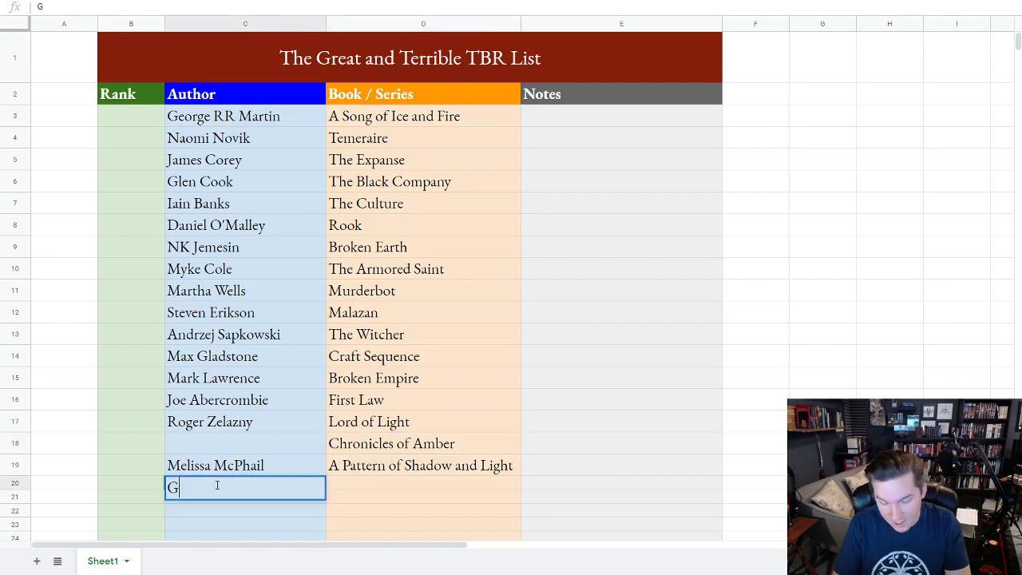
pyautogui.write('uy Gavriel ')
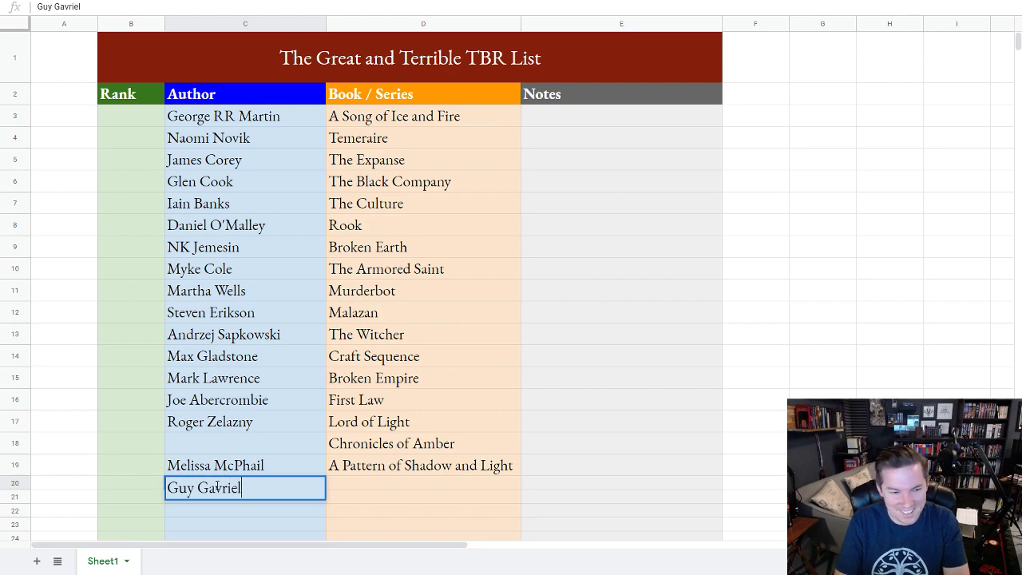
pyautogui.write('Kay')
pyautogui.press('Tab')
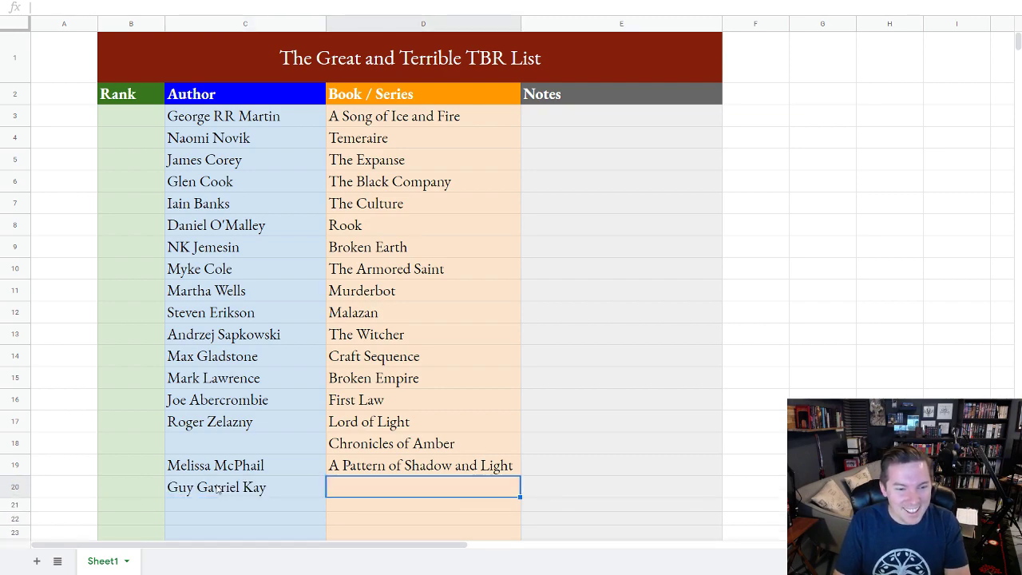
# Add author "VE Schwab" with the book "A Darker Shade of Magic" in row 21
pyautogui.press('Down')
pyautogui.press('Left')
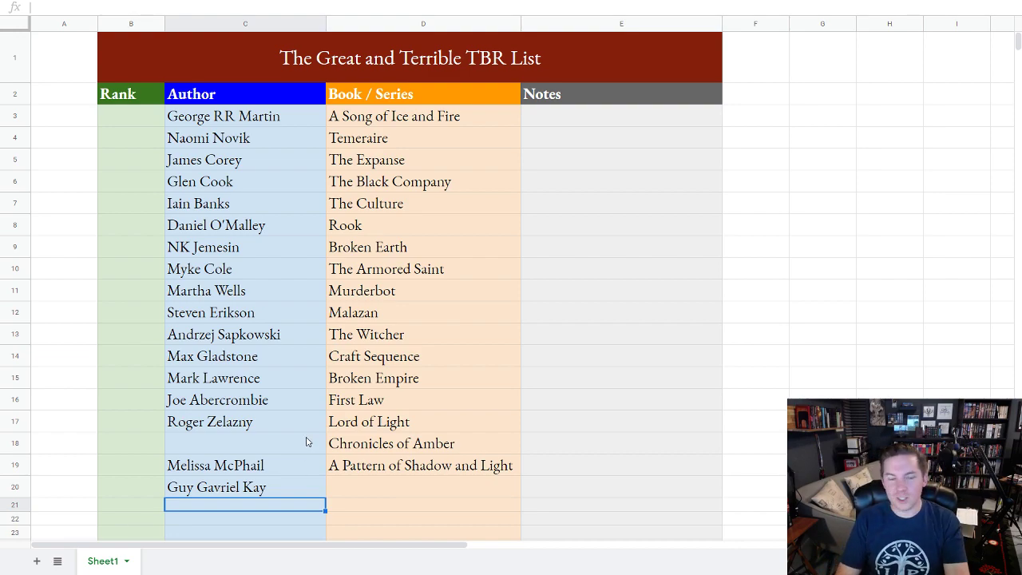
pyautogui.write('VE Sch')
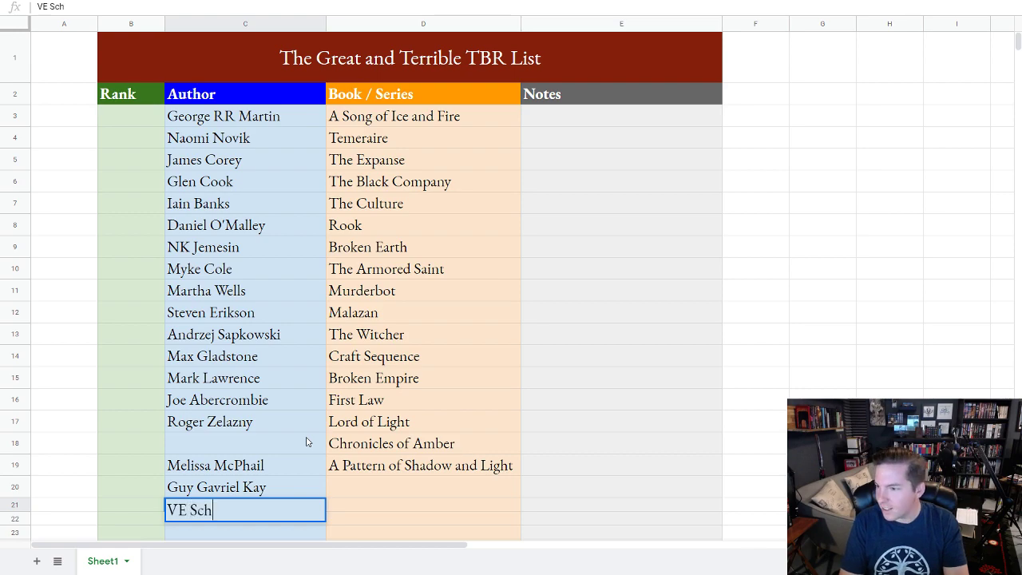
pyautogui.write('wab')
pyautogui.press('Tab')
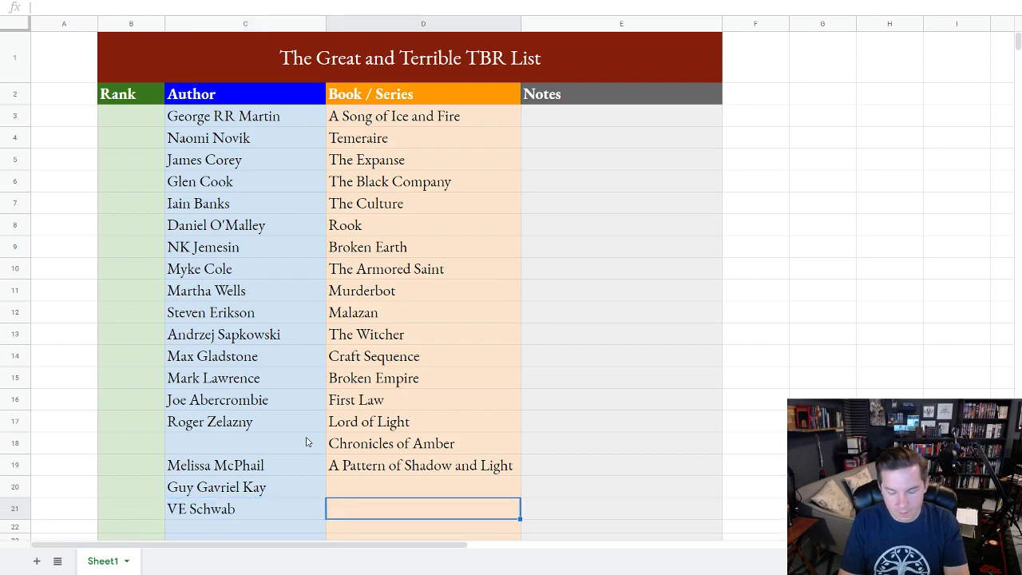
pyautogui.write('A Darker Shade of Magic')
pyautogui.press('Up')
pyautogui.press('Up')
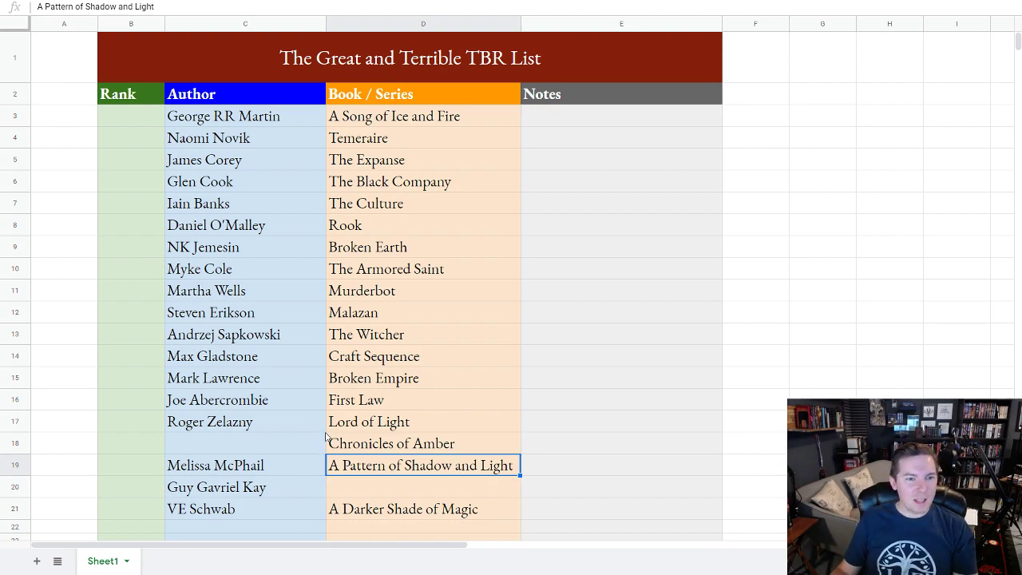
# Add the series "Raven's Mark" with its author "Ed McDonald" in row 22
pyautogui.click(204, 189)
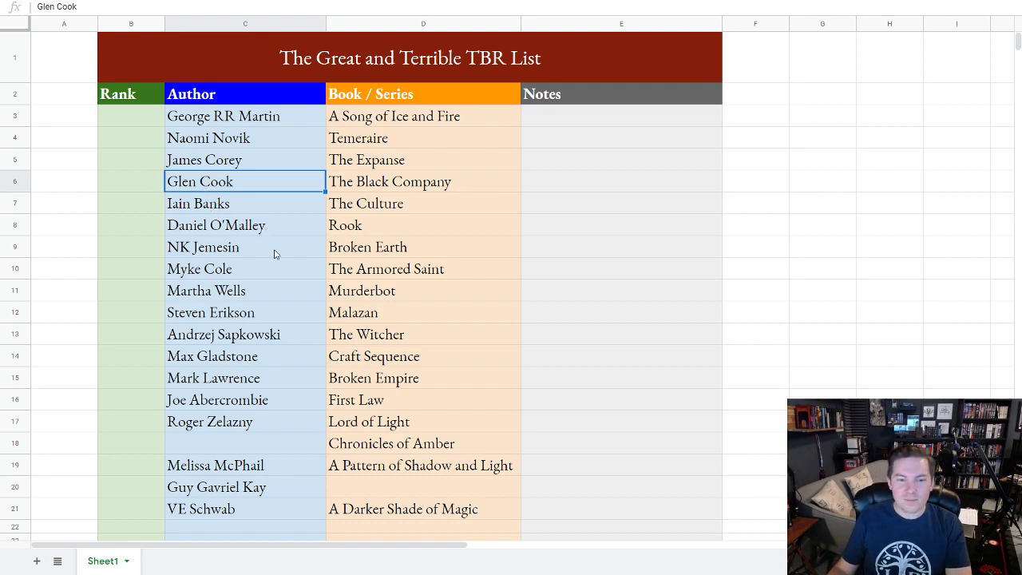
pyautogui.scroll(-2, 478, 312)
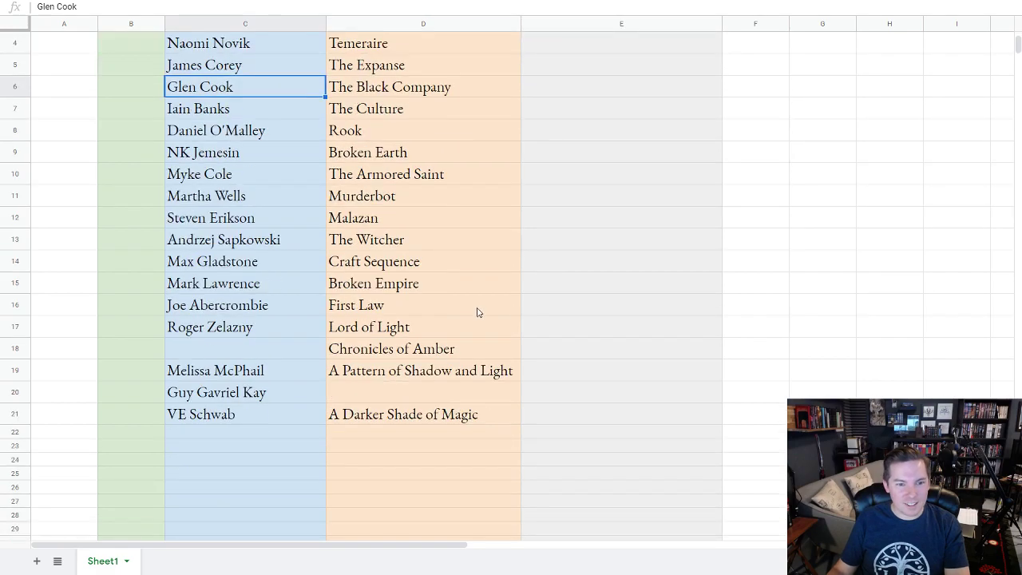
pyautogui.scroll(-1, 478, 312)
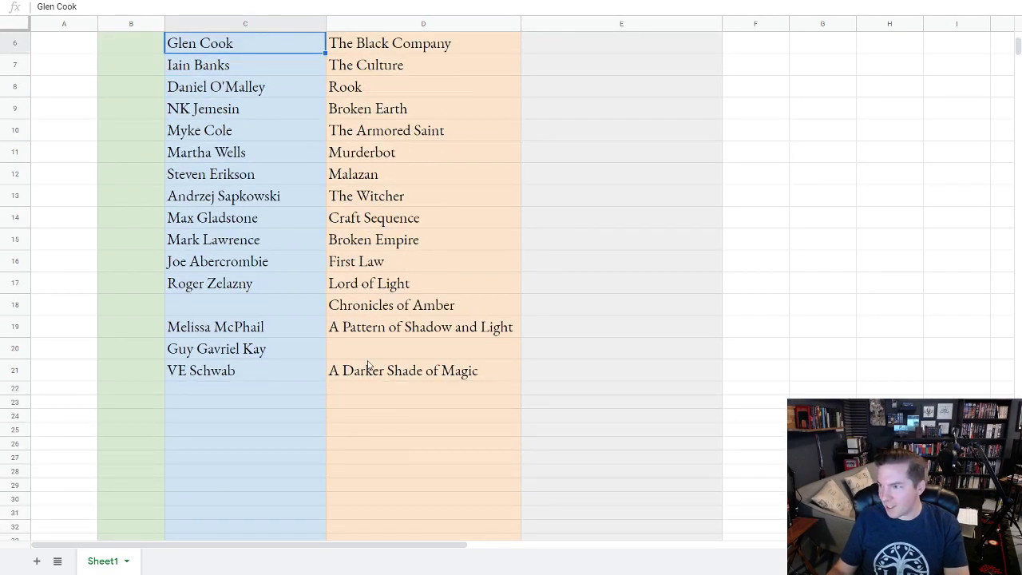
pyautogui.click(372, 391)
pyautogui.write("Raven's Mark")
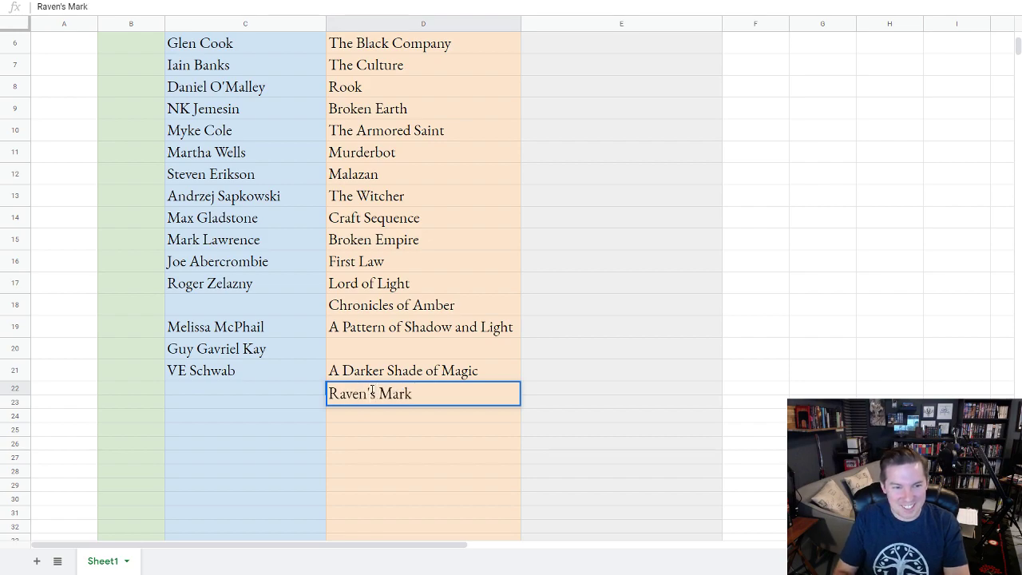
pyautogui.hotkey('shift', 'Tab')
pyautogui.write('Ed McDonald')
pyautogui.click(503, 371)
pyautogui.scroll(2, 449, 388)
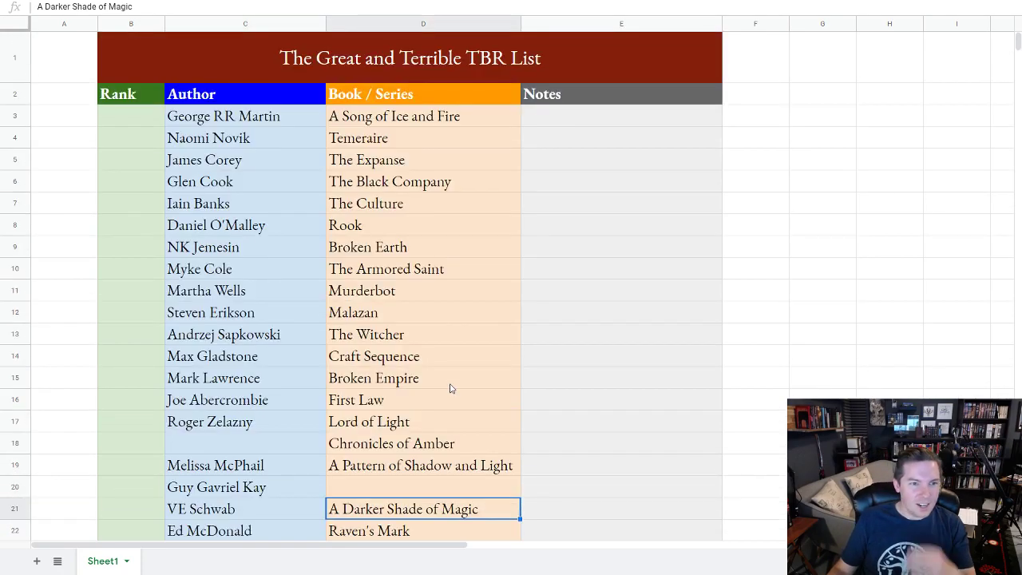
pyautogui.scroll(-1, 451, 390)
pyautogui.scroll(1, 454, 385)
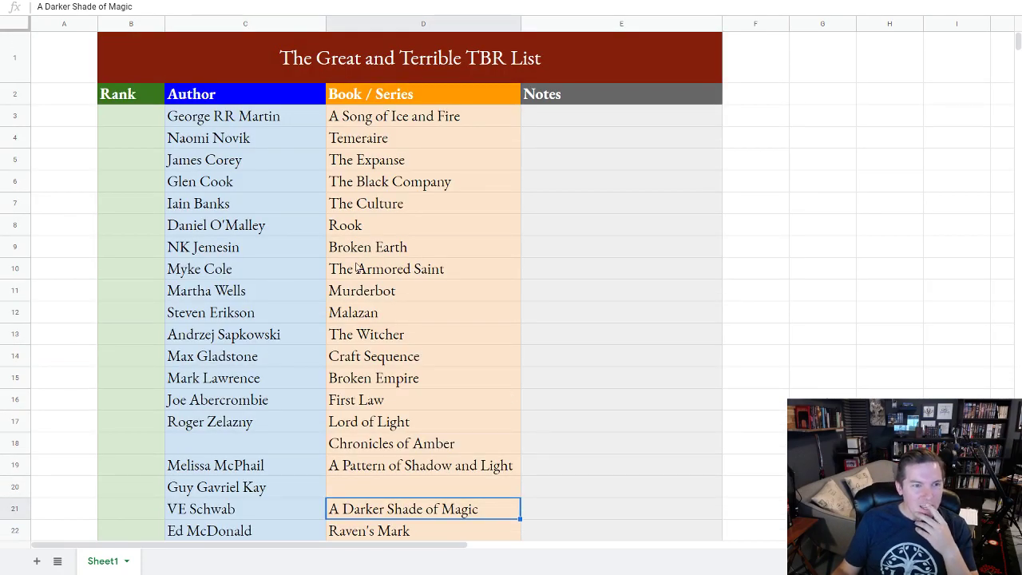
pyautogui.click(225, 380)
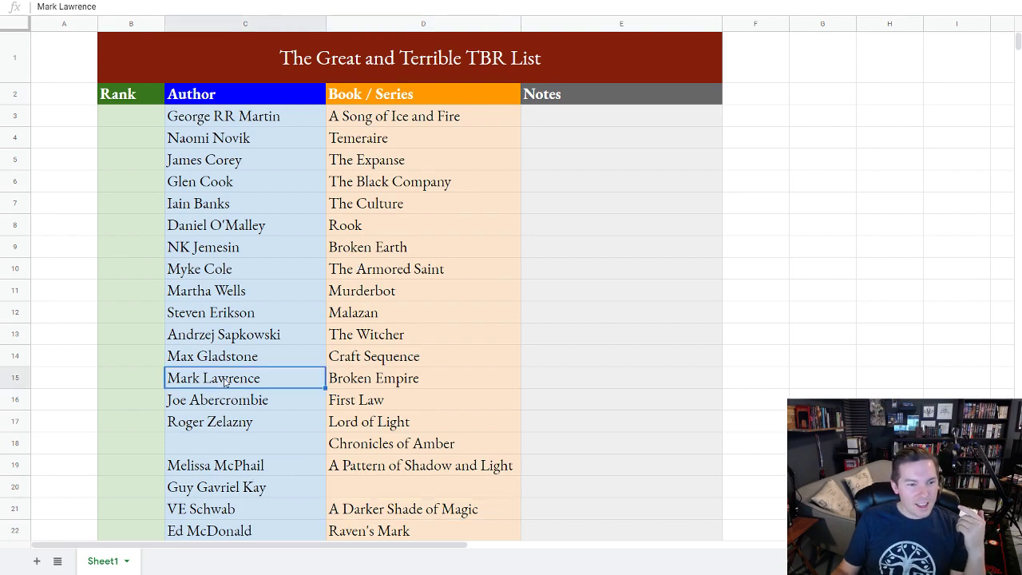
pyautogui.click(136, 408)
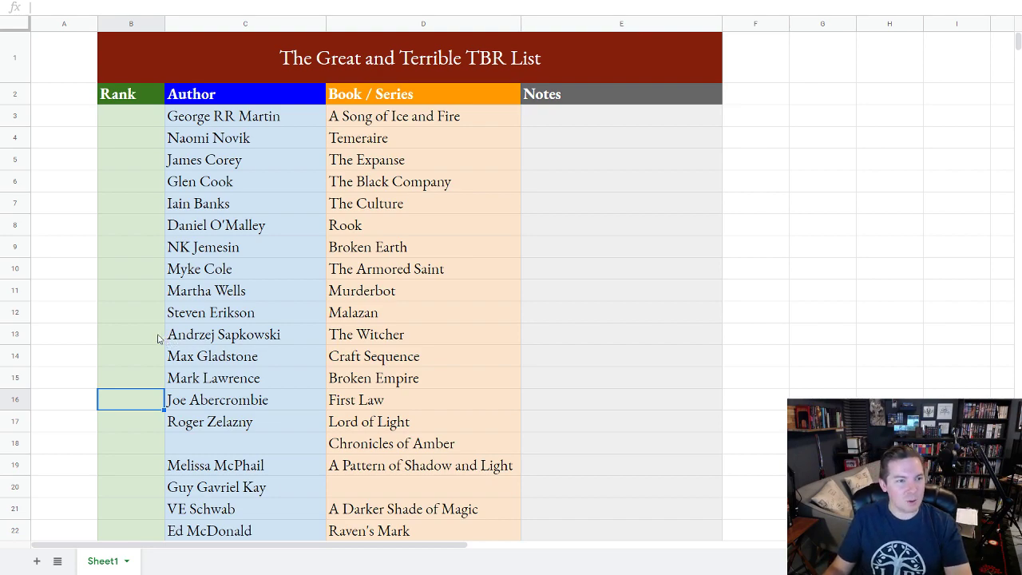
# Widen the Rank column slightly and change its header to "Rank (1-5)"
pyautogui.click(145, 95)
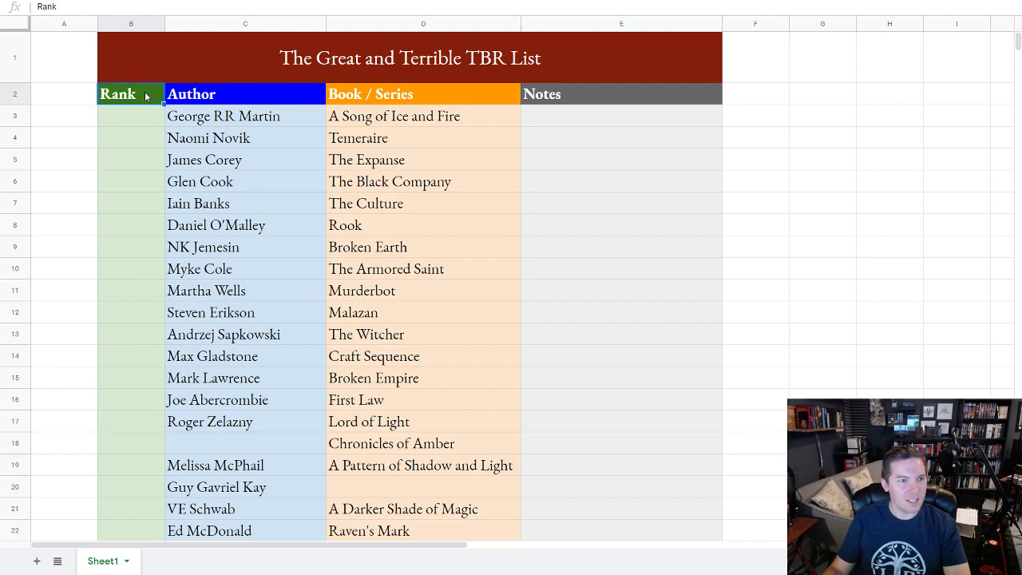
pyautogui.moveTo(165, 27); pyautogui.dragTo(181, 27)
pyautogui.doubleClick(161, 98)
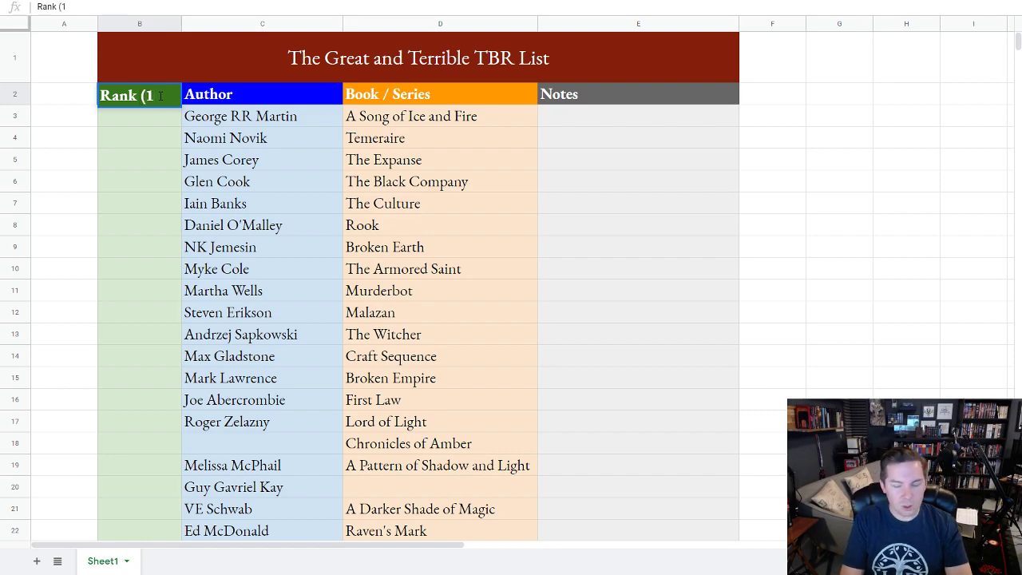
pyautogui.write('(1-5)')
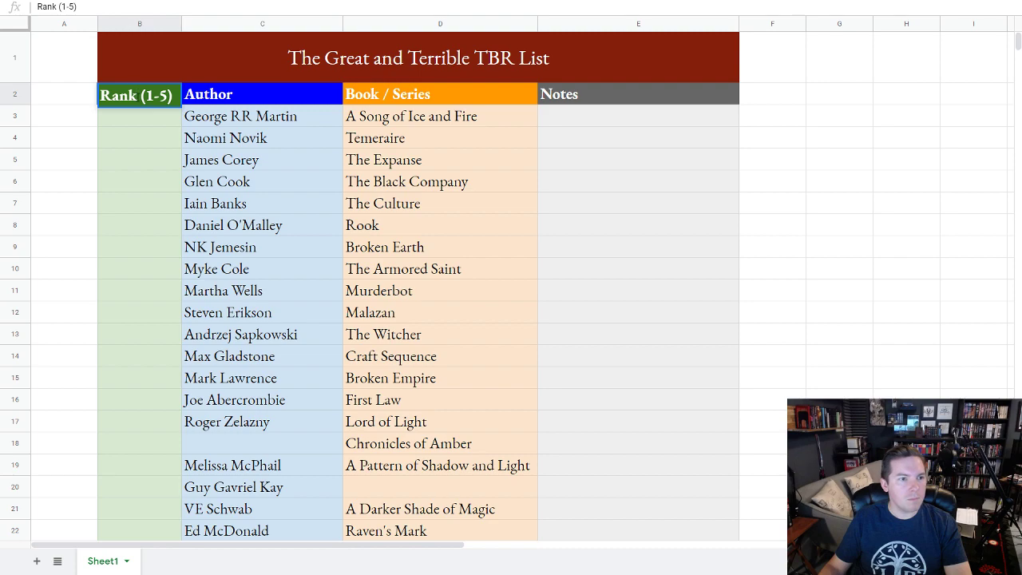
pyautogui.click(137, 120)
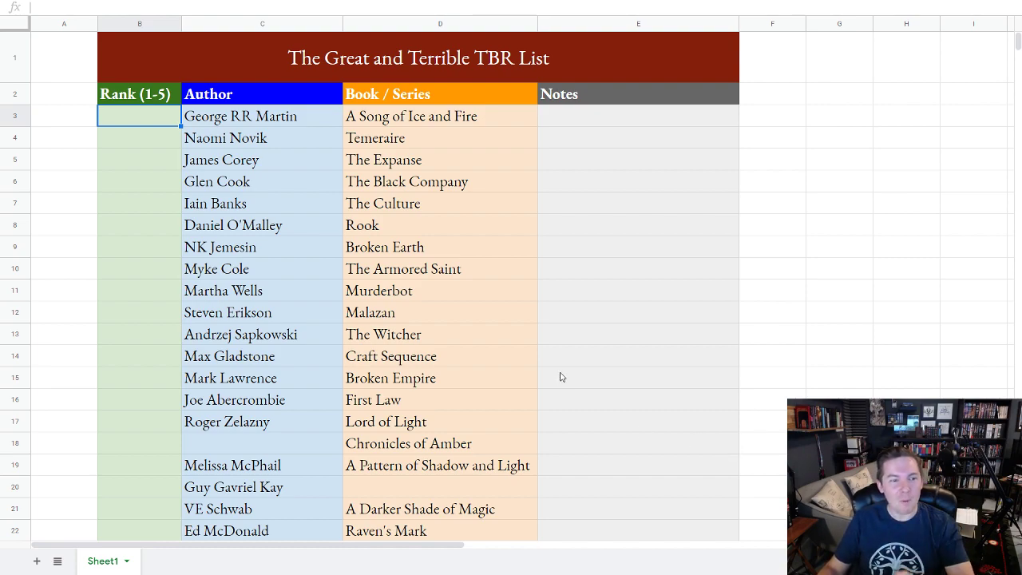
# Give both NK Jemesin's "Broken Earth" and Joe Abercrombie's "First Law" a rank of 1
pyautogui.click(156, 250)
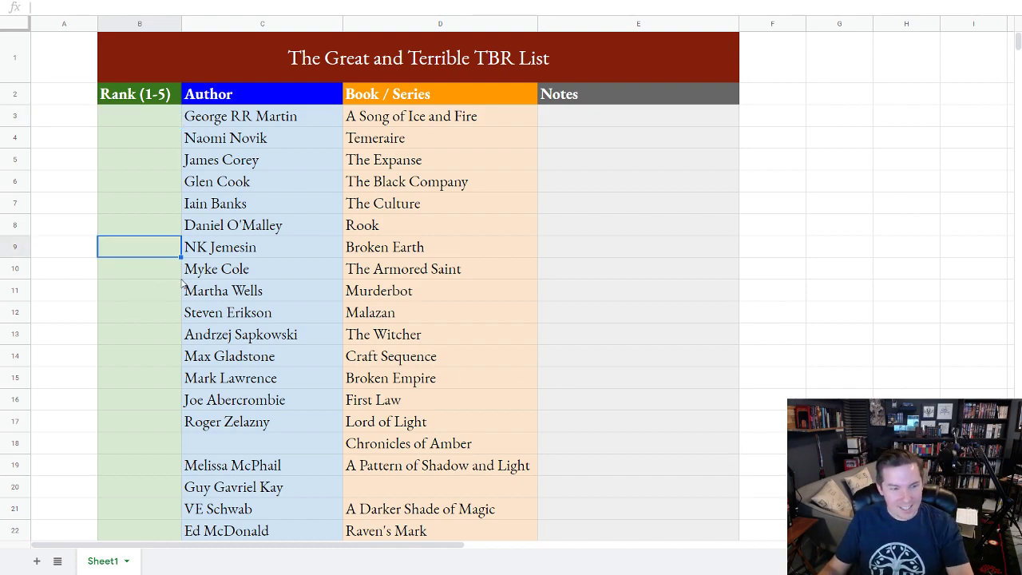
pyautogui.write('1')
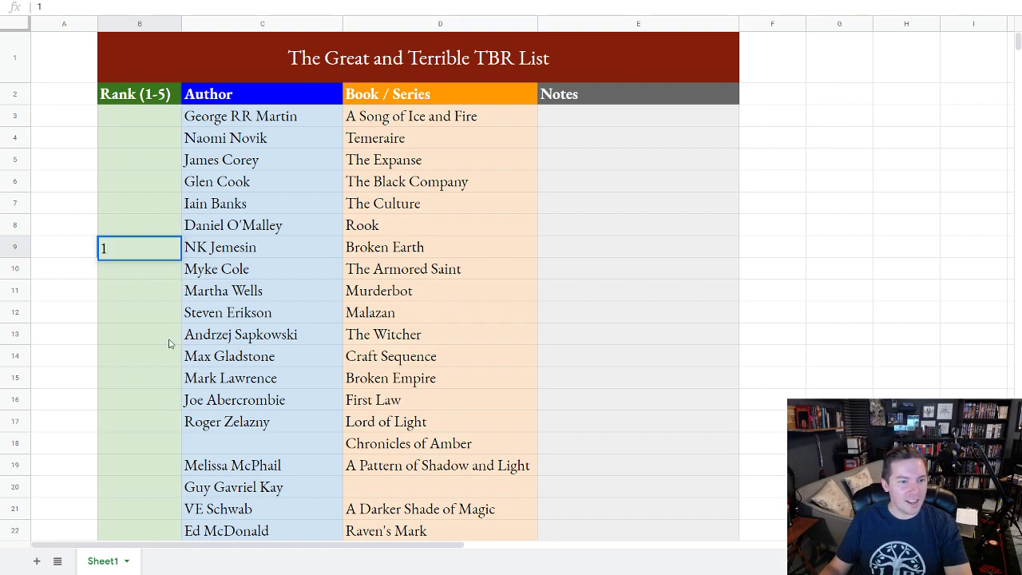
pyautogui.click(153, 400)
pyautogui.write('1')
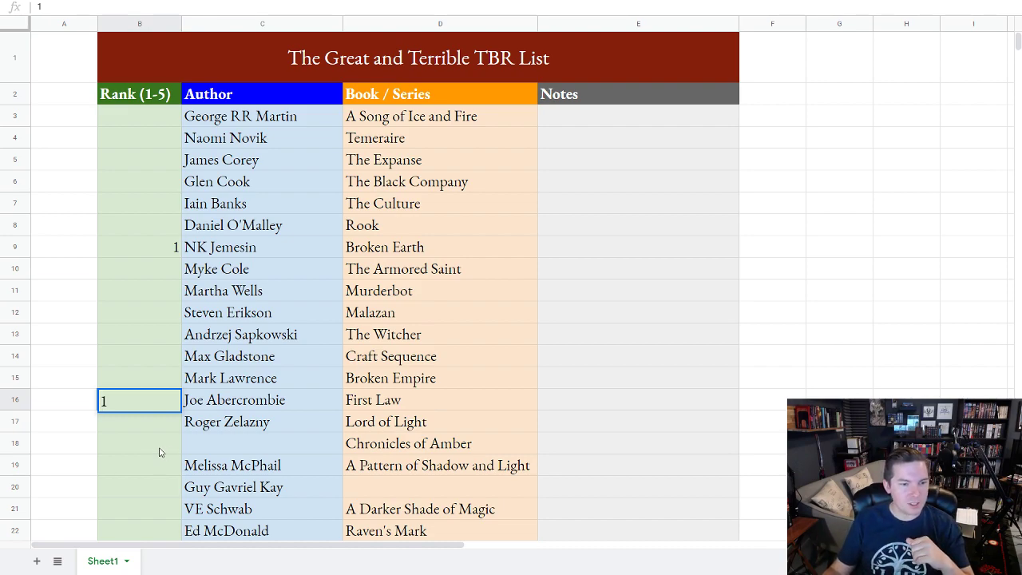
pyautogui.click(159, 426)
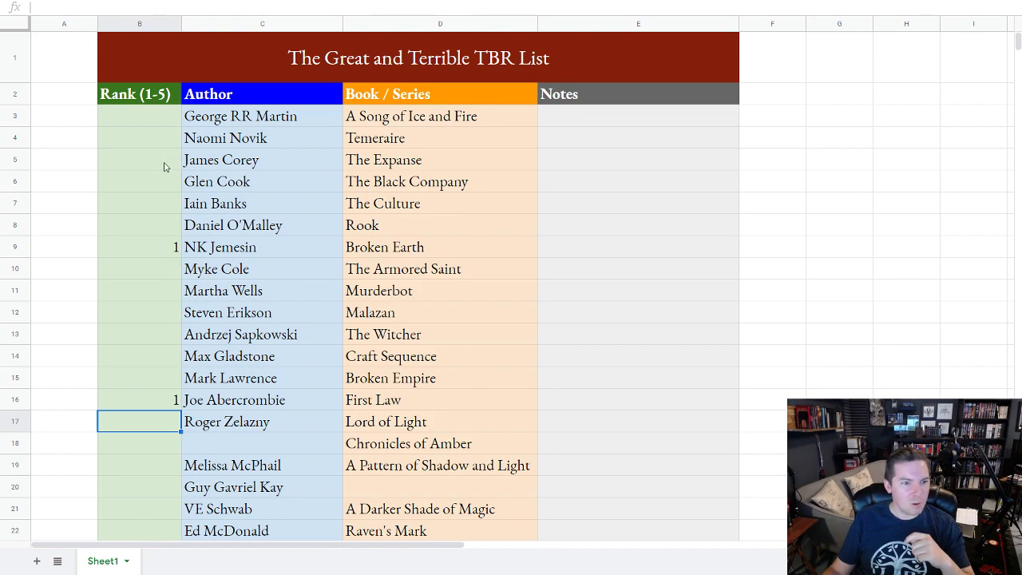
# Set the rank of George RR Martin's "A Song of Ice and Fire" to 5
pyautogui.click(163, 98)
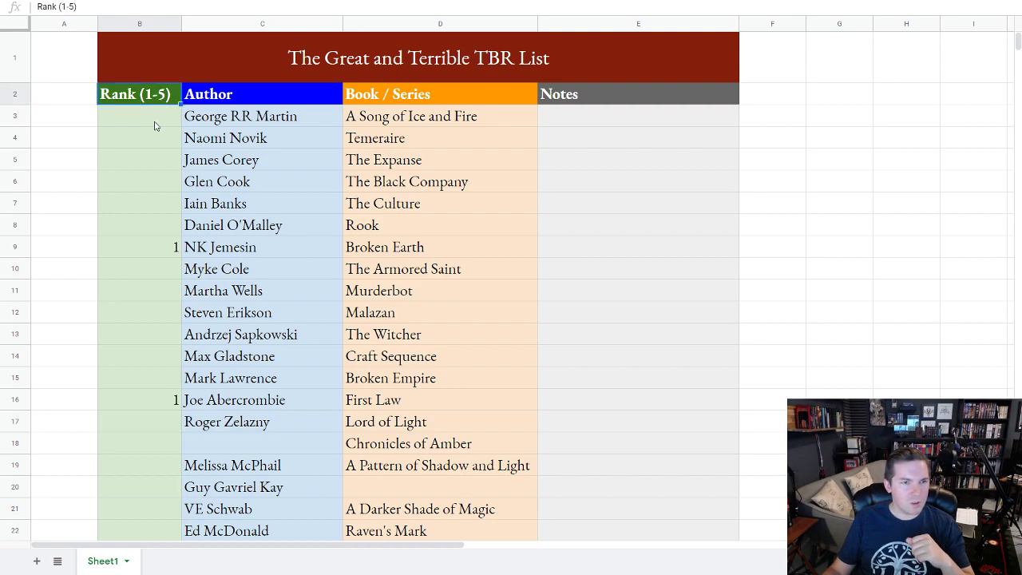
pyautogui.click(155, 125)
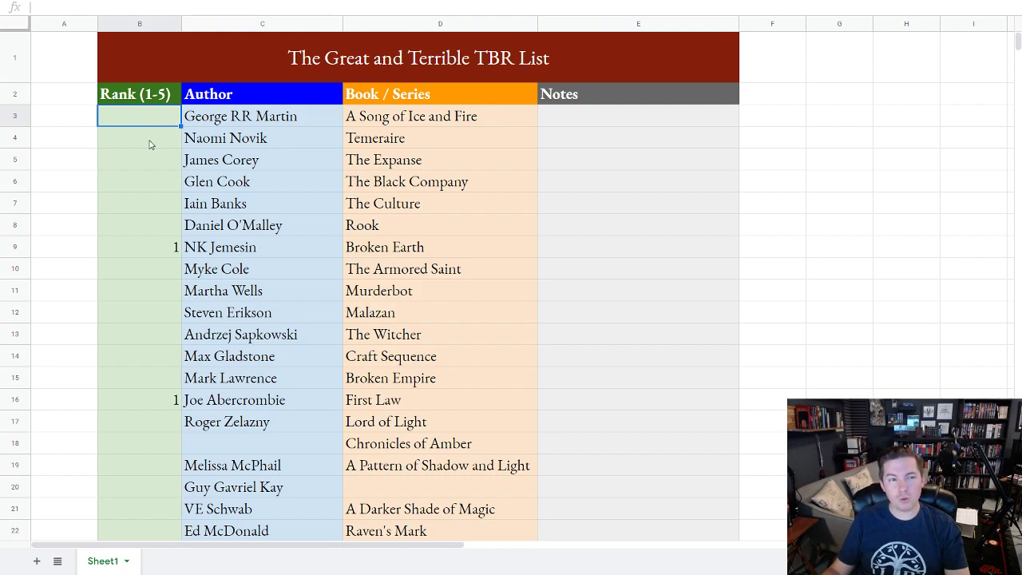
pyautogui.write('3')
pyautogui.press('BackSpace')
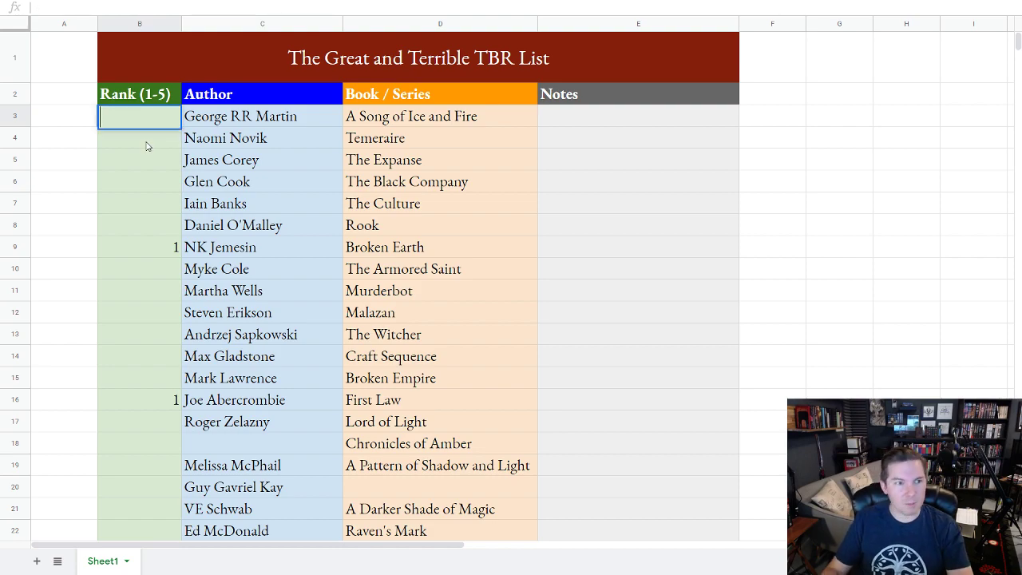
pyautogui.write('5')
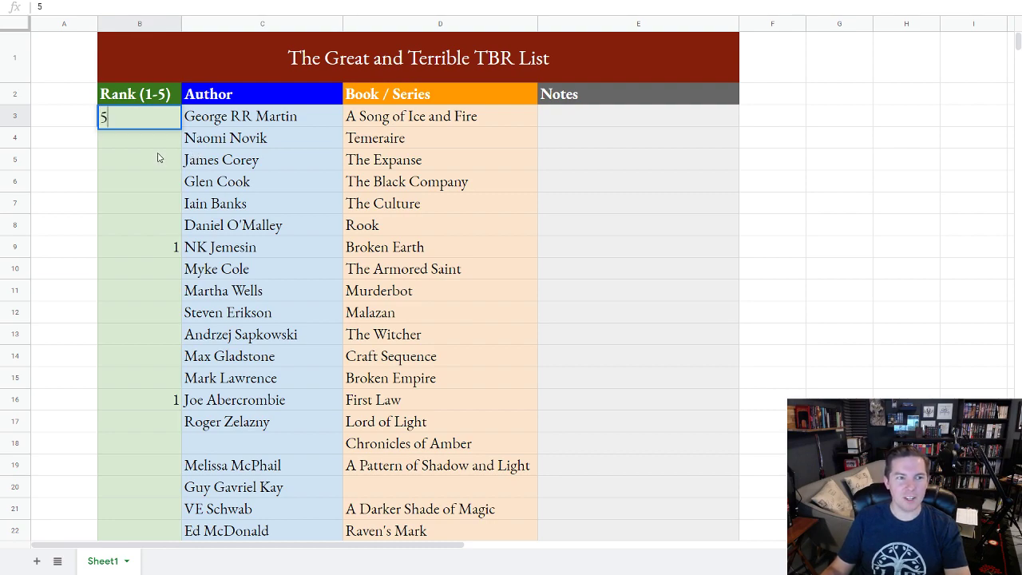
pyautogui.press('Return')
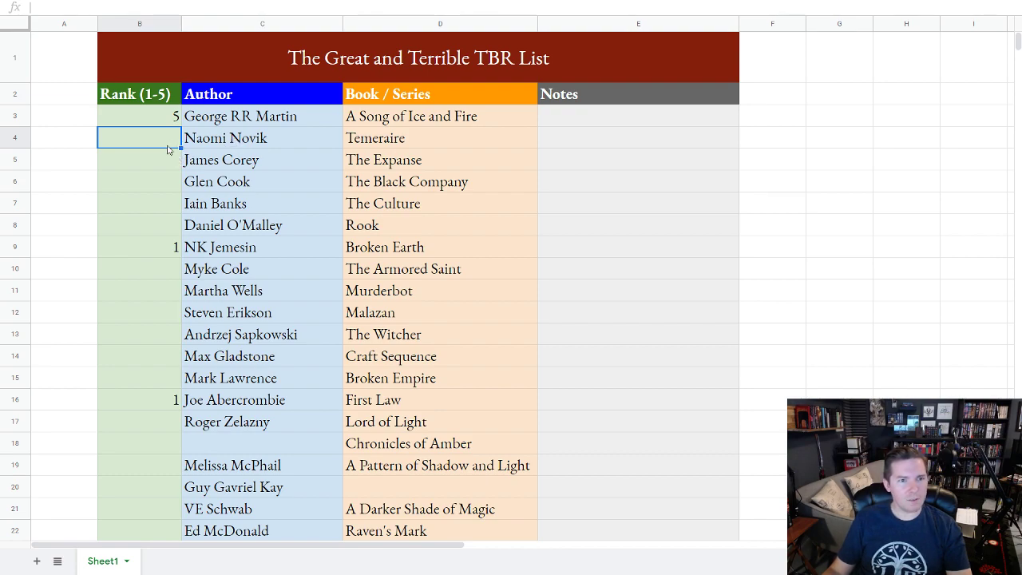
# Rank Naomi Novik's "Temeraire" as 3 and James Corey's "The Expanse" as 2
pyautogui.write('3')
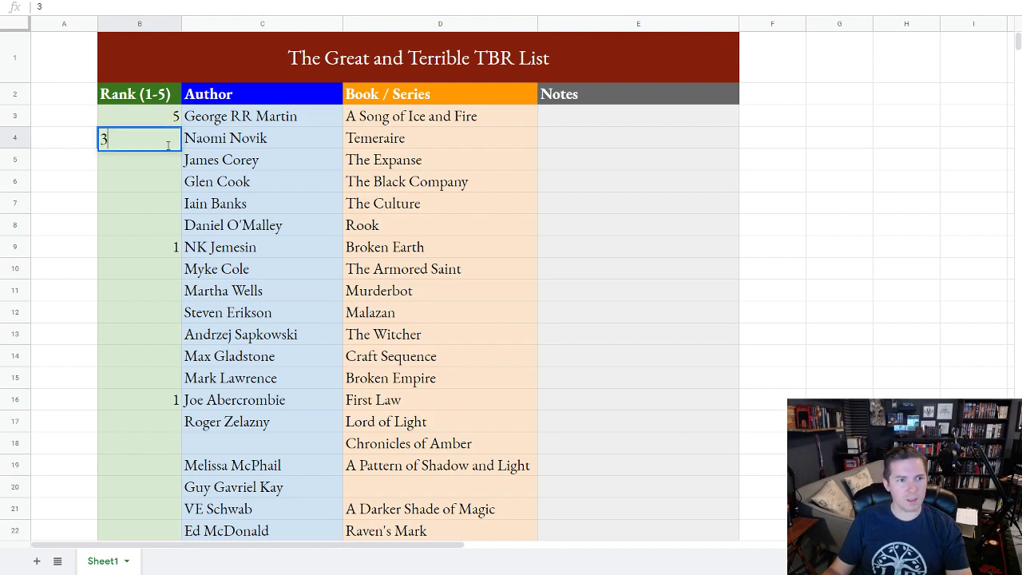
pyautogui.press('Return')
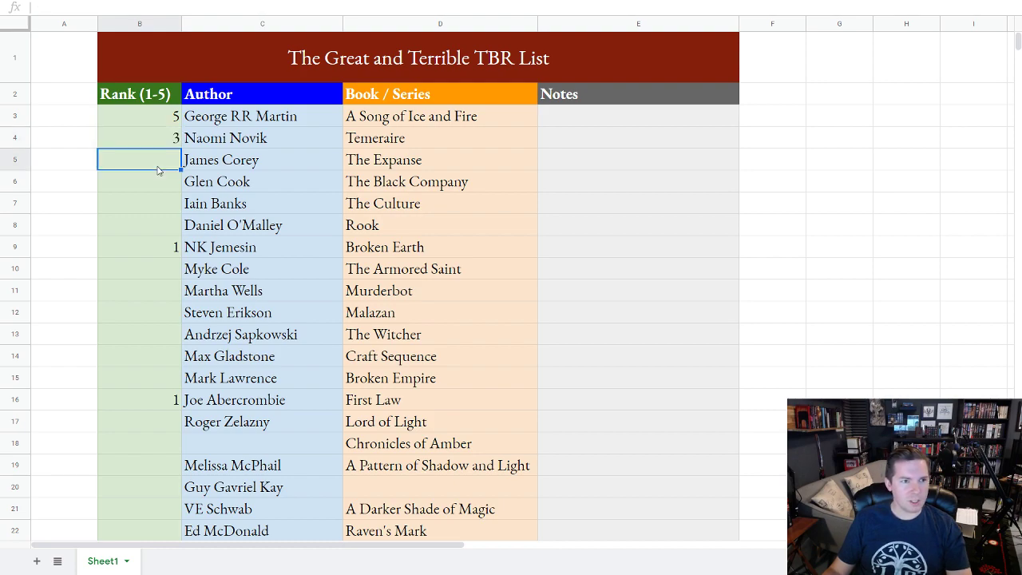
pyautogui.write('2')
pyautogui.press('Return')
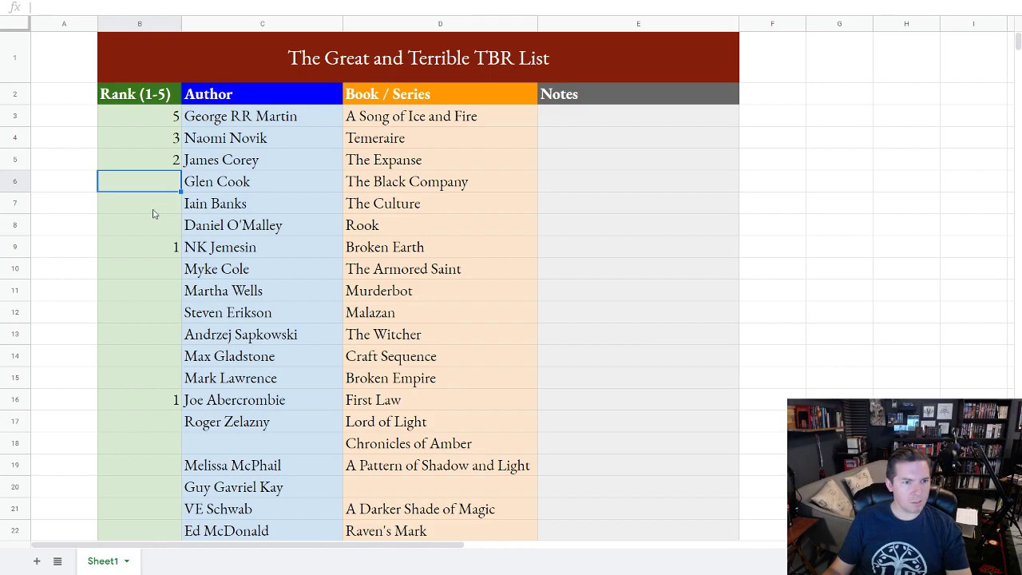
# Assign rank 2 to VE Schwab's "A Darker Shade of Magic" in row 21
pyautogui.scroll(-1, 132, 305)
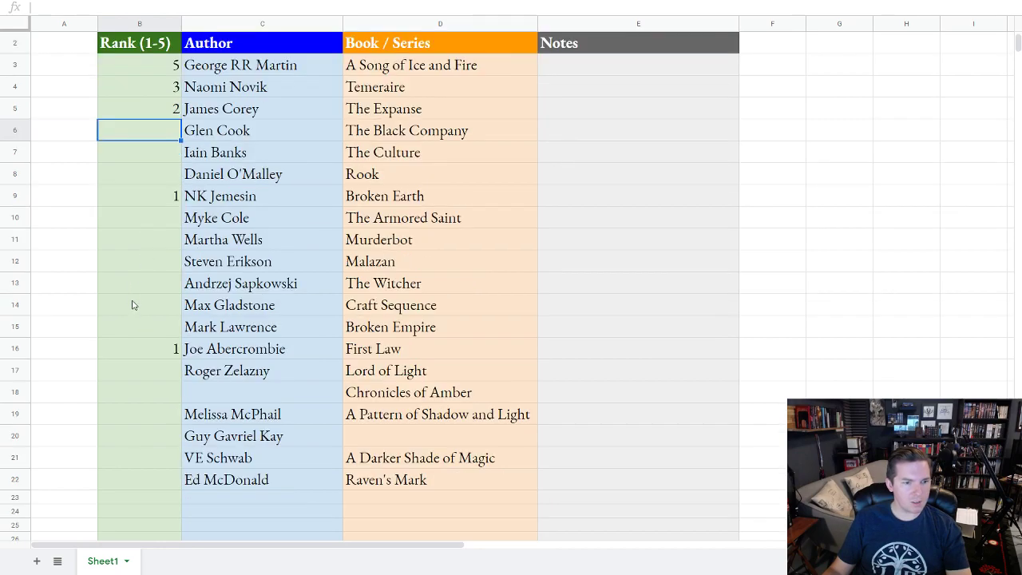
pyautogui.click(127, 458)
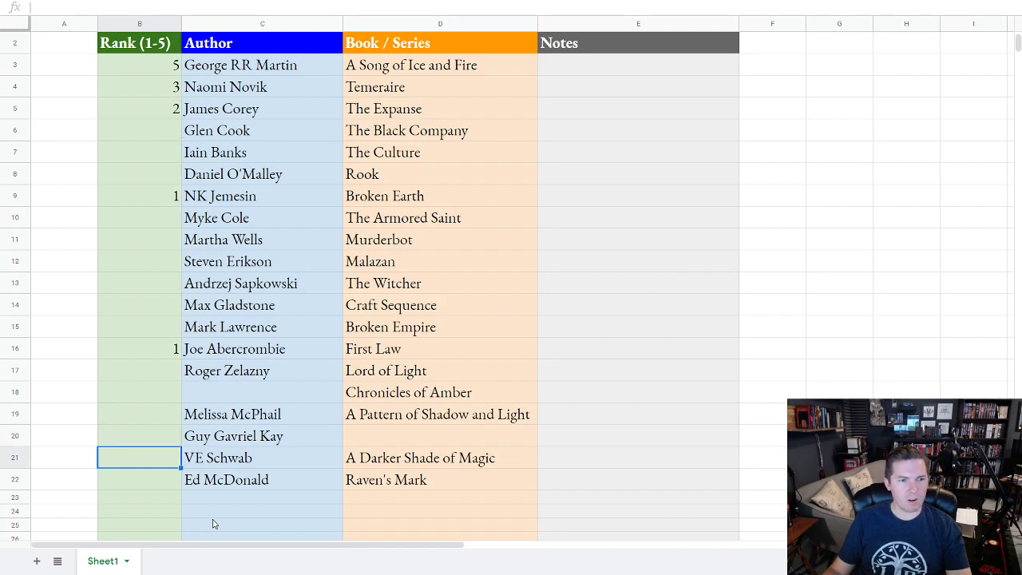
pyautogui.write('2')
pyautogui.click(173, 444)
pyautogui.scroll(1, 173, 448)
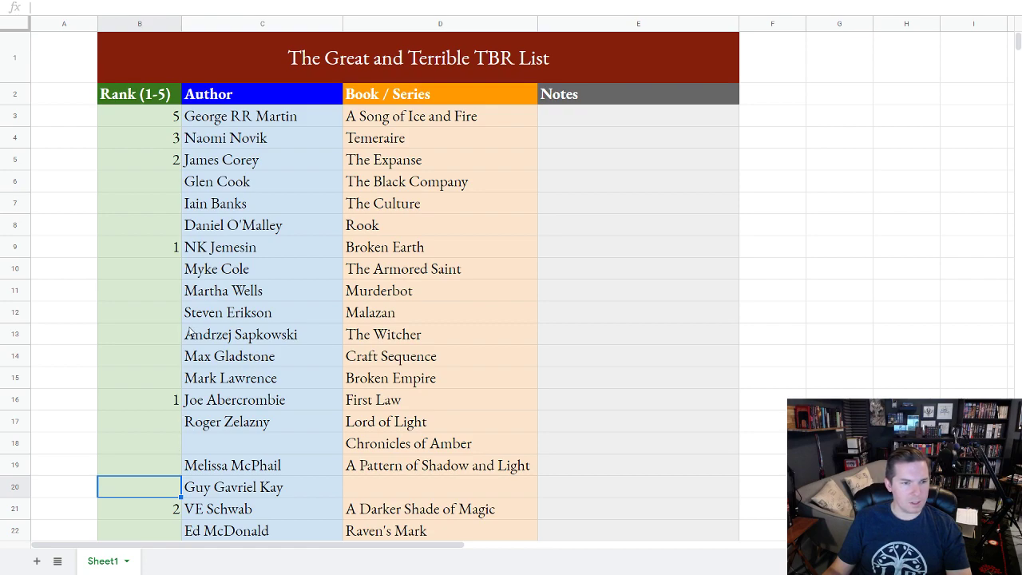
# Enter a rank of 3 for Steven Erikson's "Malazan" in row 12
pyautogui.click(162, 319)
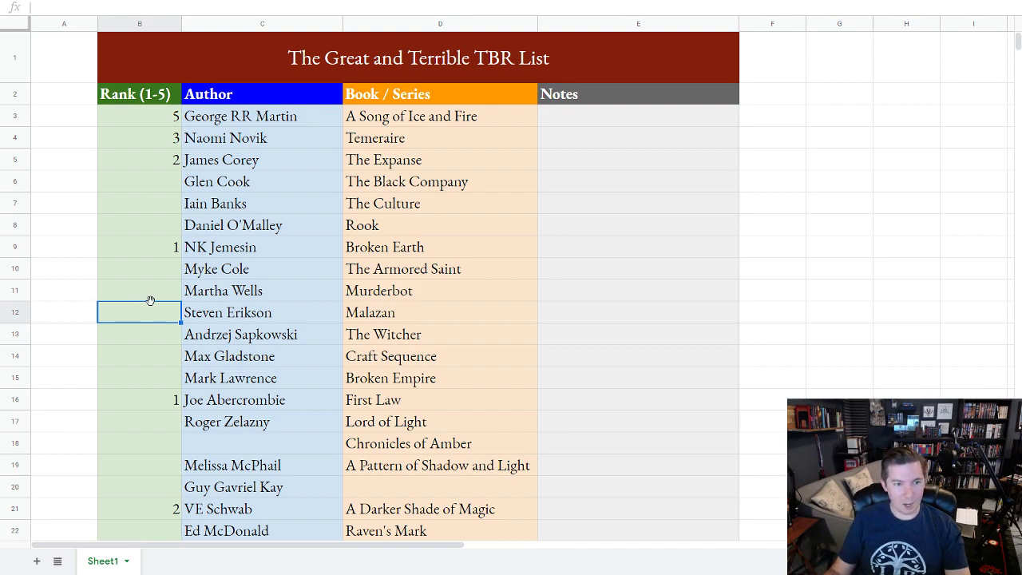
pyautogui.write('3')
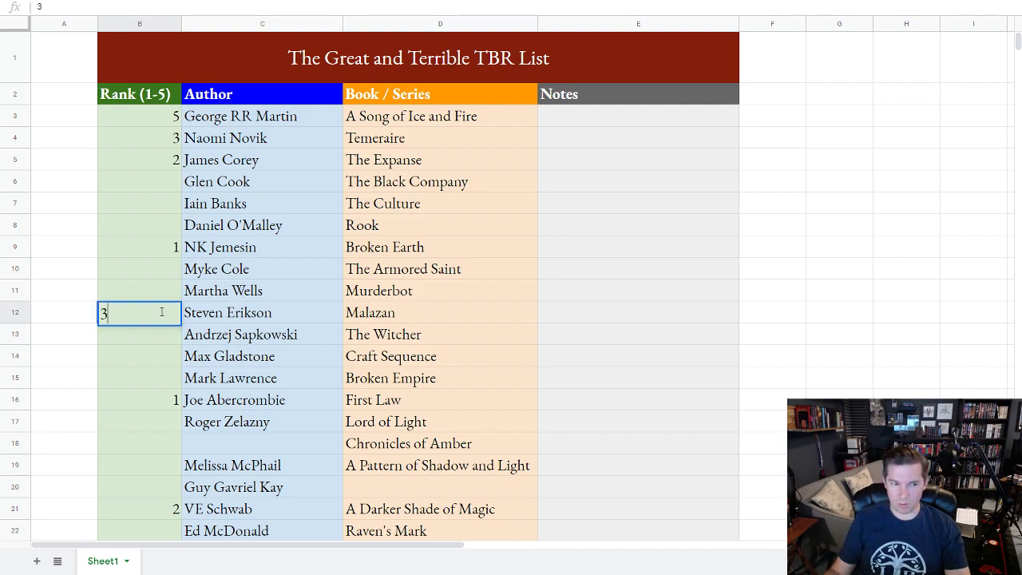
pyautogui.press('Return')
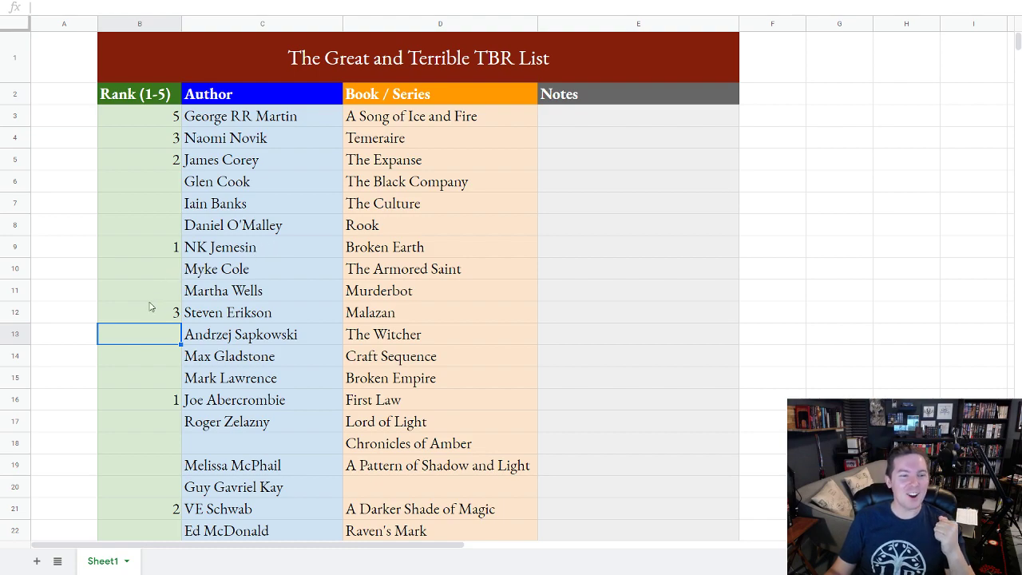
# Add the middle initial to the author of "The Culture" so the name reads "Iain M. Banks"
pyautogui.click(172, 186)
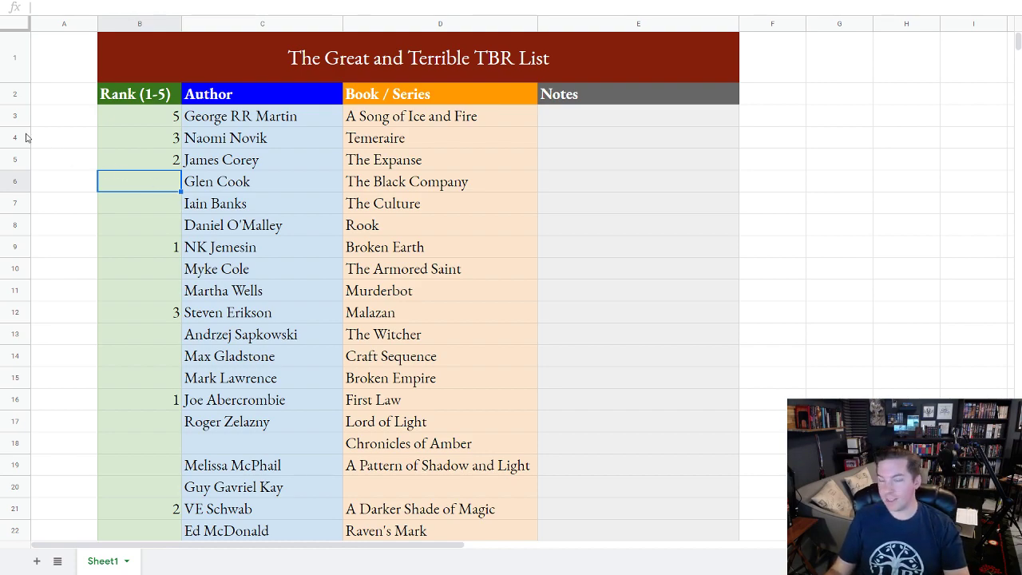
pyautogui.doubleClick(213, 205)
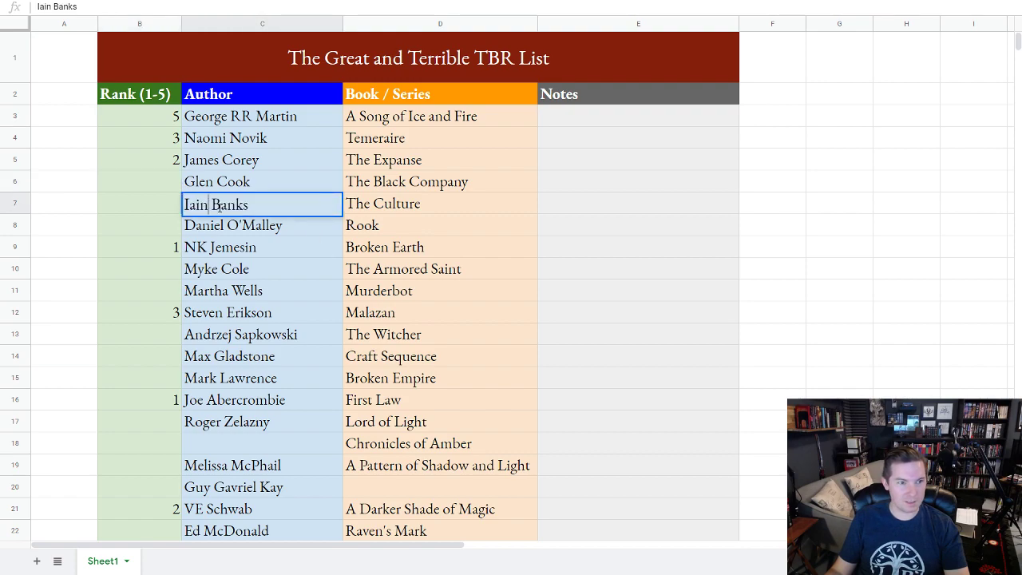
pyautogui.write('M.')
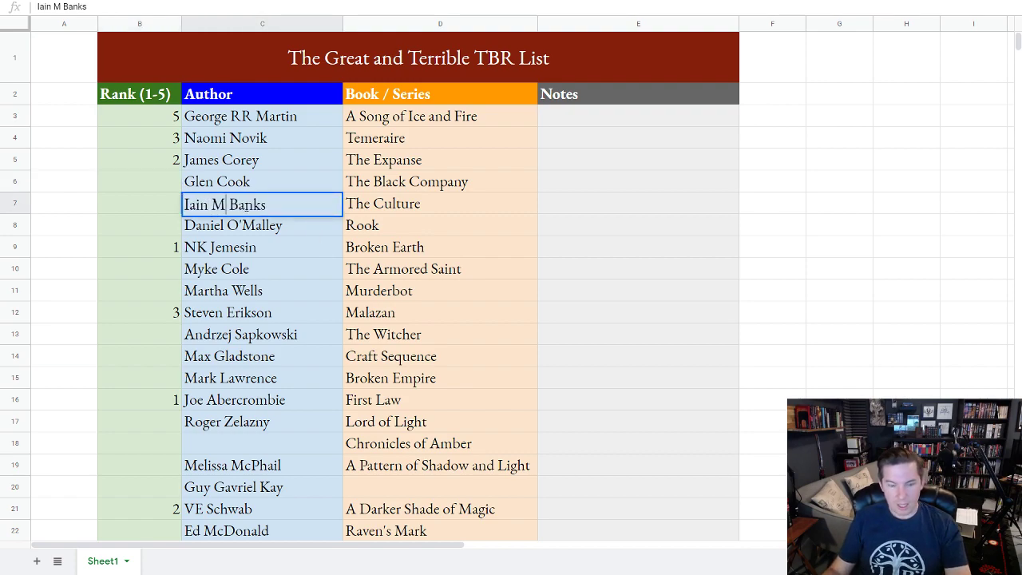
pyautogui.click(123, 200)
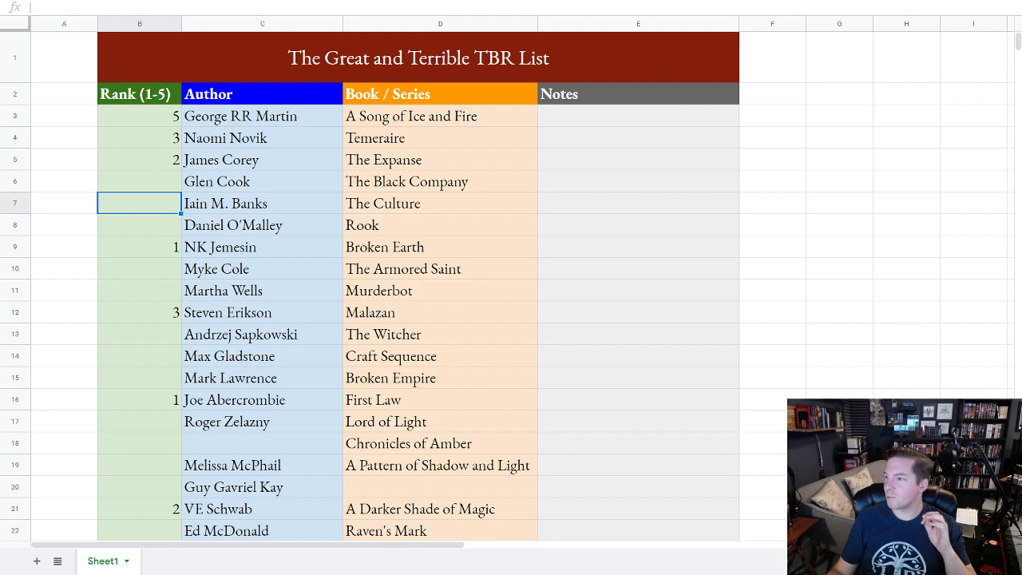
# Set the rank of Glen Cook's "The Black Company" in row 6 to 1
pyautogui.click(166, 192)
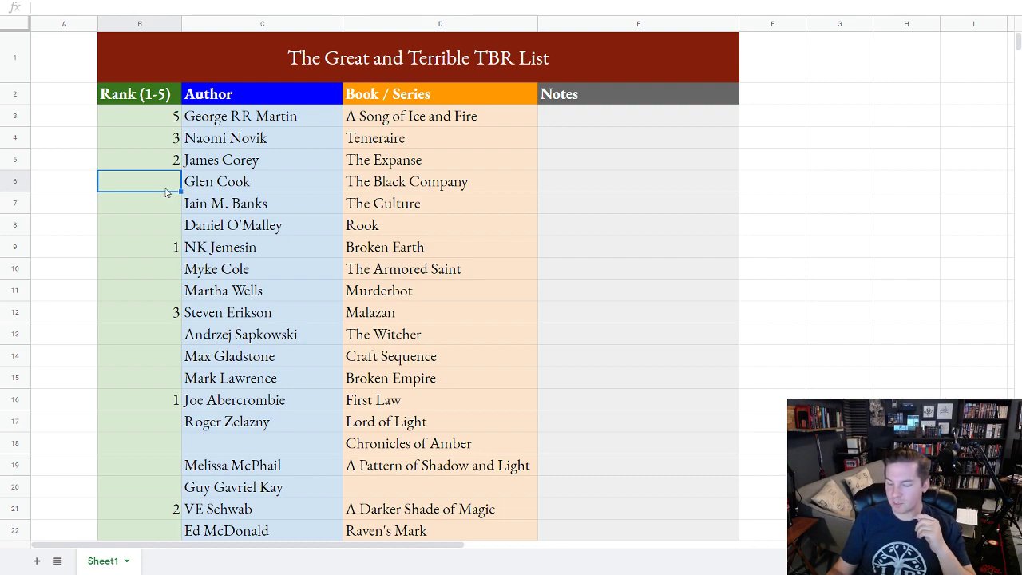
pyautogui.write('1')
pyautogui.press('Return')
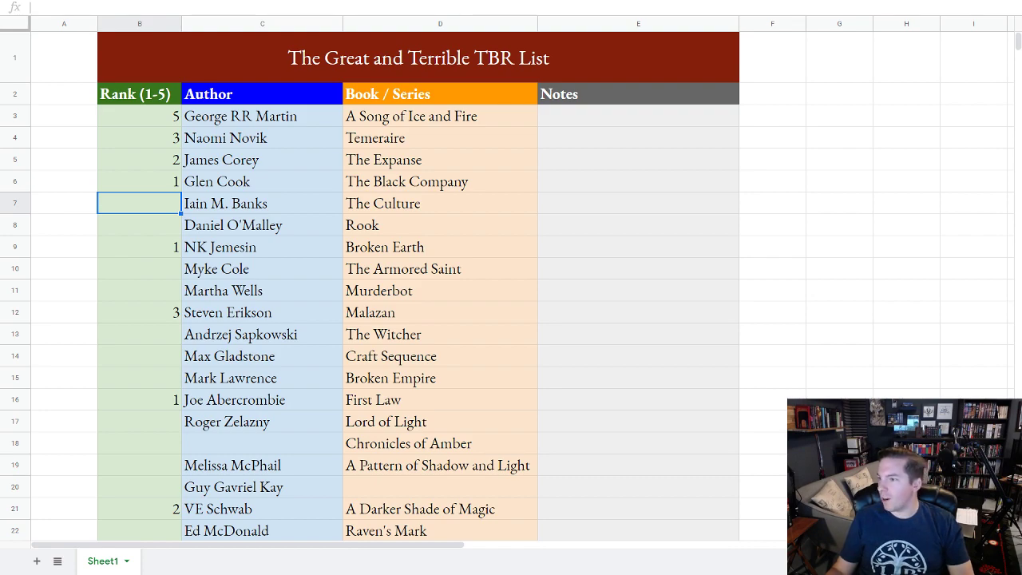
# Add author "Garth Nix" with the series "Abhorsen" in row 23
pyautogui.scroll(-1, 119, 392)
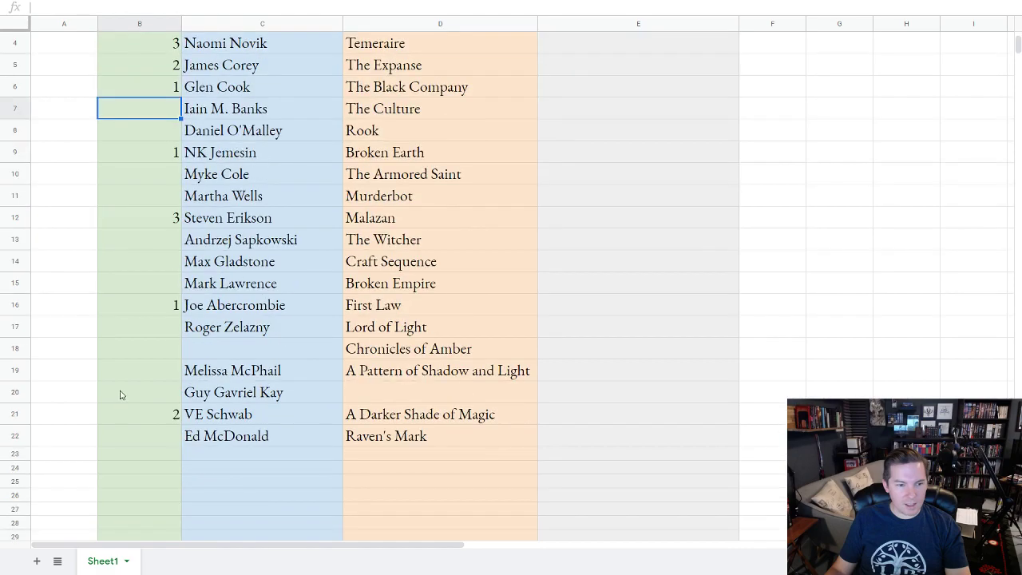
pyautogui.click(196, 455)
pyautogui.write('Garth Nix')
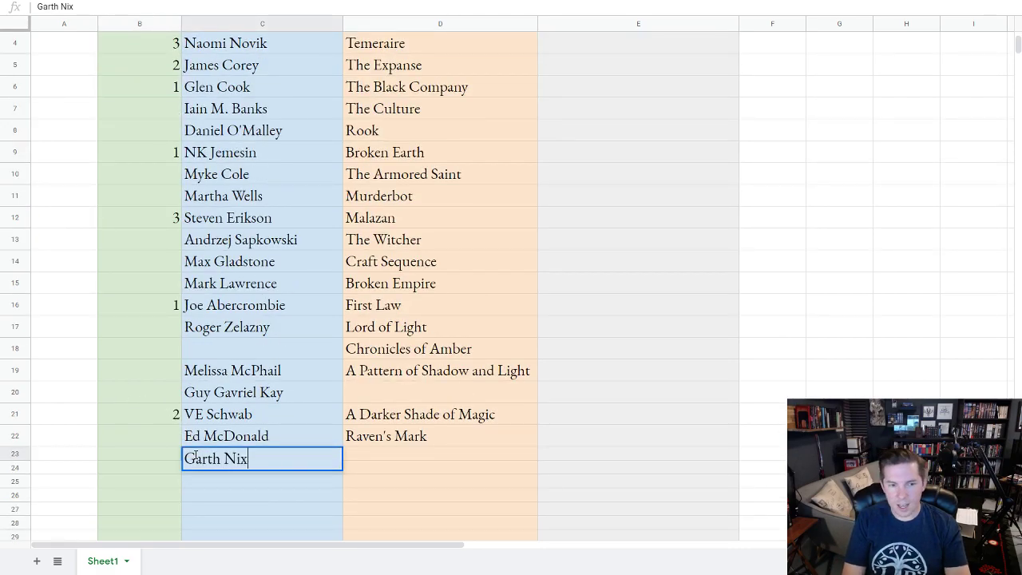
pyautogui.press('Tab')
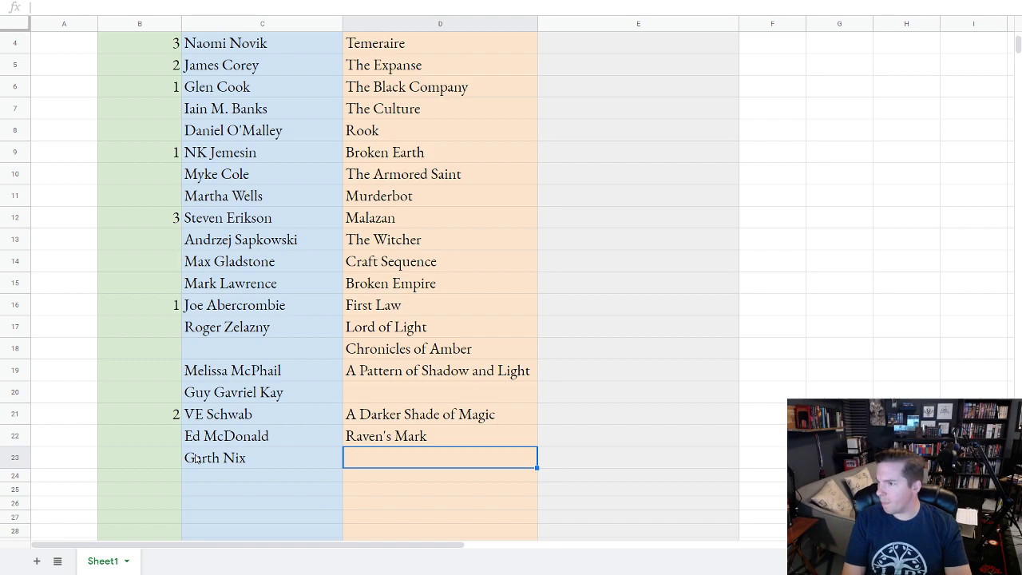
pyautogui.write('Abhorsen')
pyautogui.press('Tab')
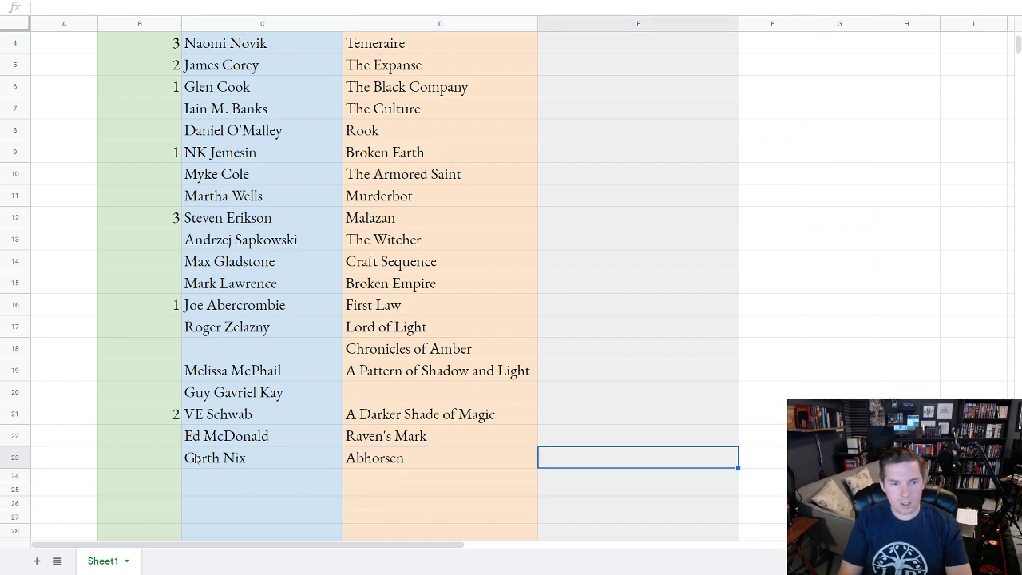
# Rank Daniel O'Malley's "Rook" in row 8 as 5 and Iain M. Banks's "The Culture" in row 7 as 4
pyautogui.scroll(2, 112, 418)
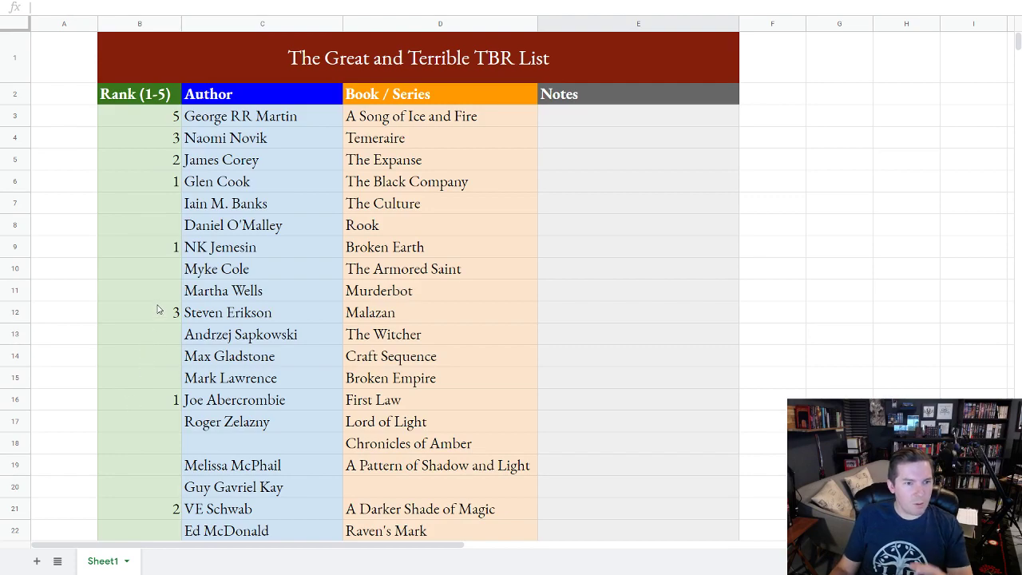
pyautogui.click(171, 226)
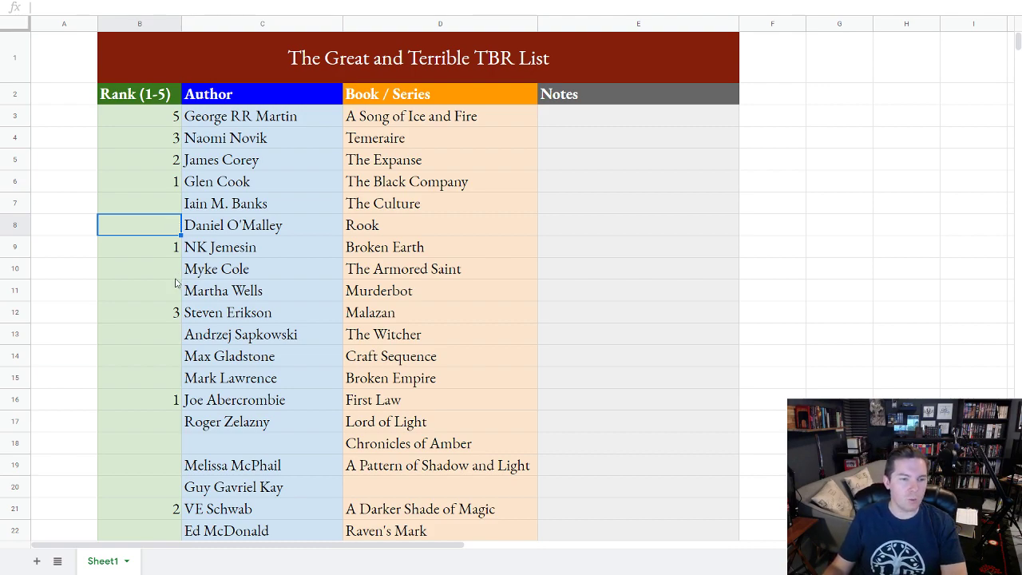
pyautogui.write('5')
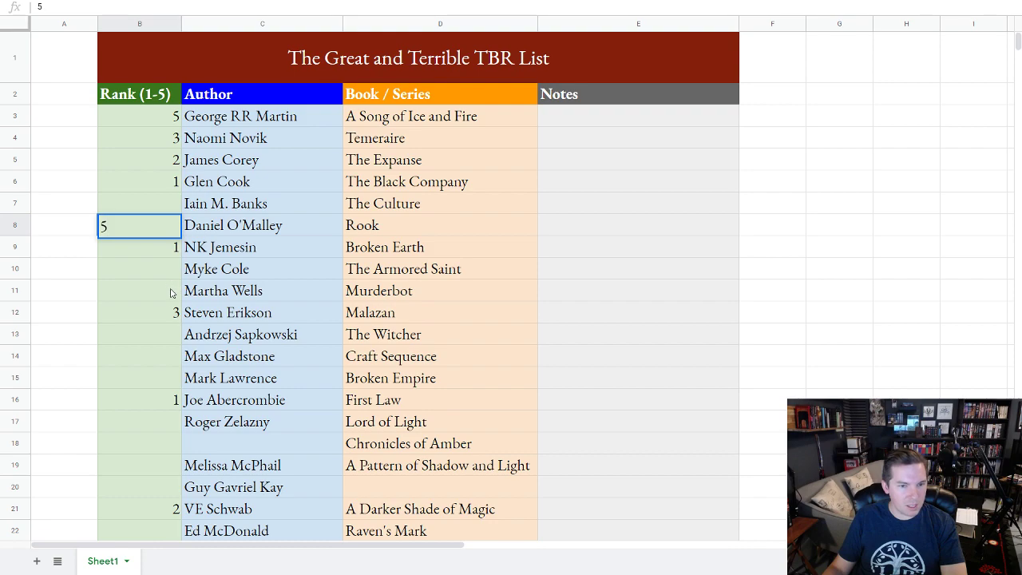
pyautogui.click(168, 206)
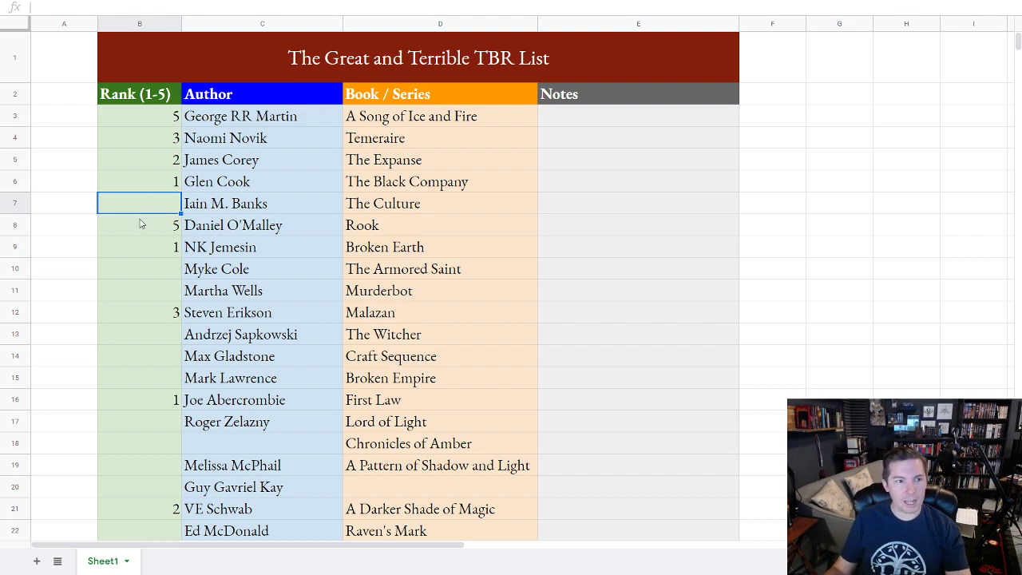
pyautogui.write('5')
pyautogui.click(141, 267)
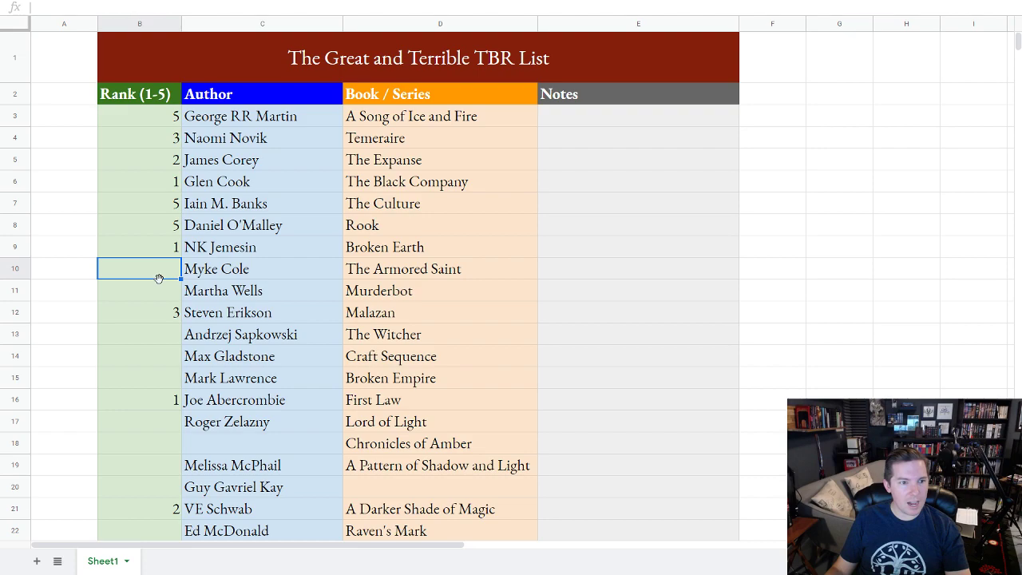
pyautogui.click(155, 204)
pyautogui.write('4')
# Enter a rank of 5 for both Myke Cole's "The Armored Saint" and Martha Wells's "Murderbot"
pyautogui.click(157, 291)
pyautogui.click(163, 269)
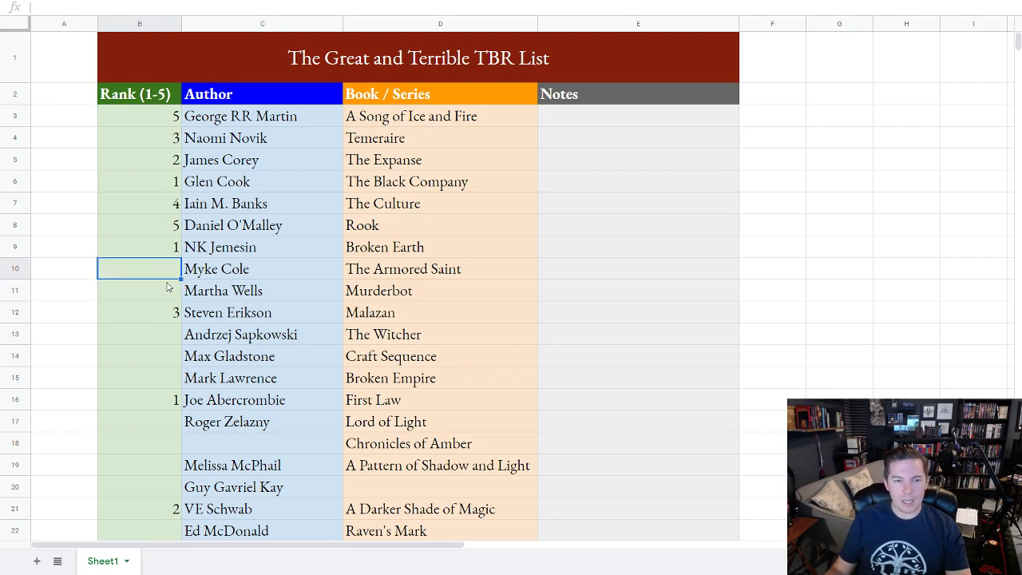
pyautogui.write('5')
pyautogui.click(172, 297)
pyautogui.write('5')
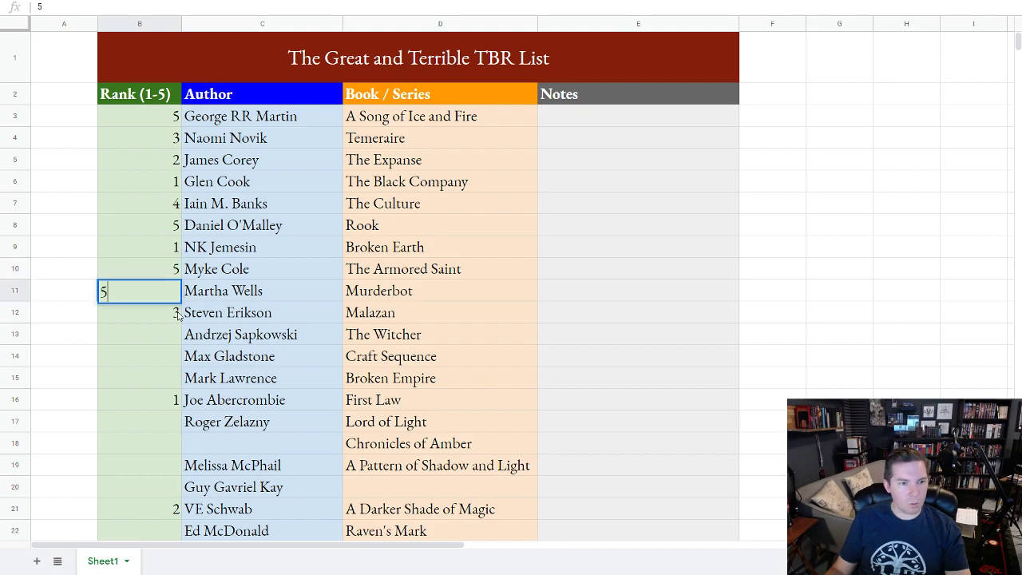
# Rank Andrzej Sapkowski's "The Witcher" as 3 and Max Gladstone's "Craft Sequence" as 5
pyautogui.click(170, 341)
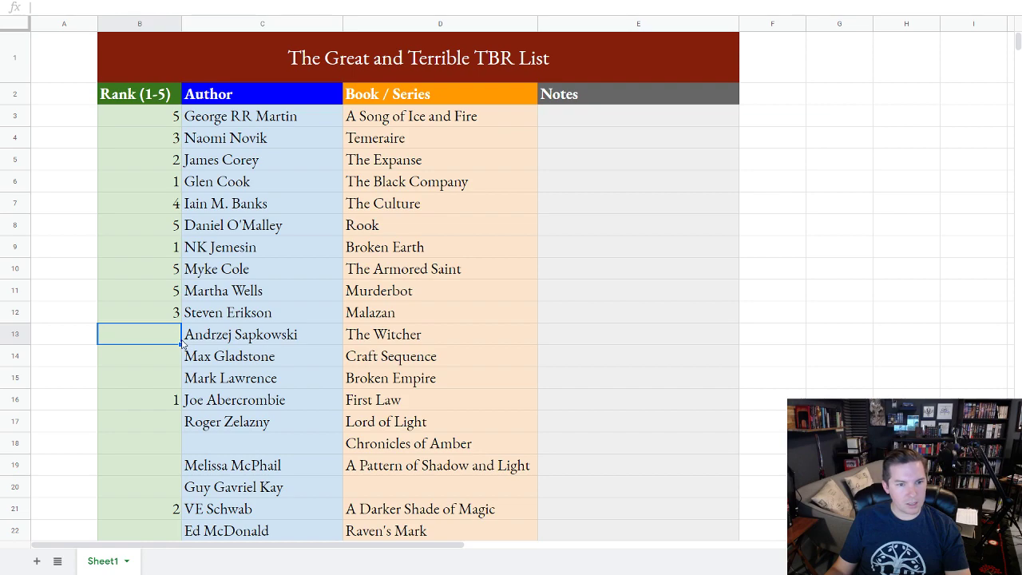
pyautogui.write('3')
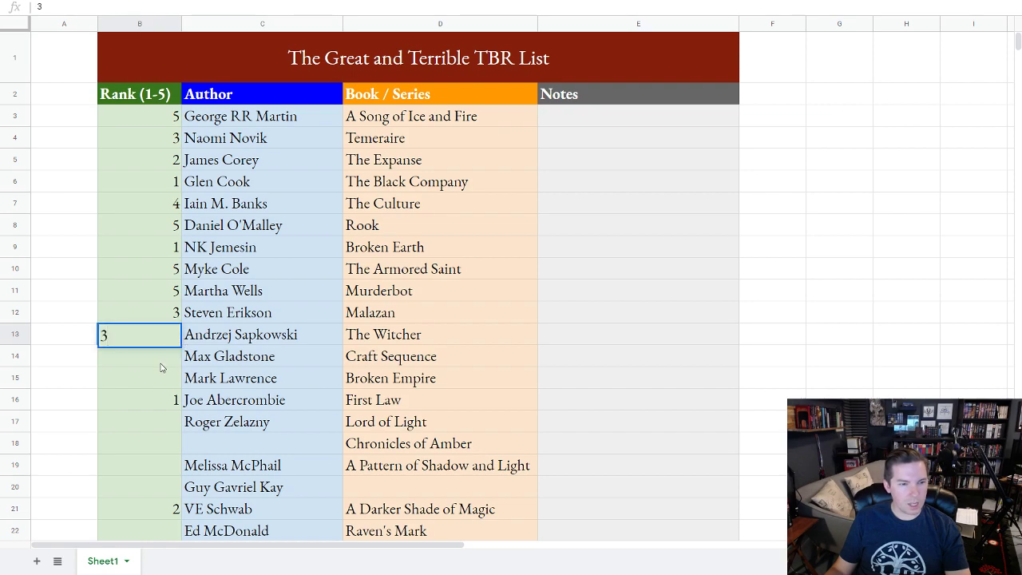
pyautogui.click(163, 364)
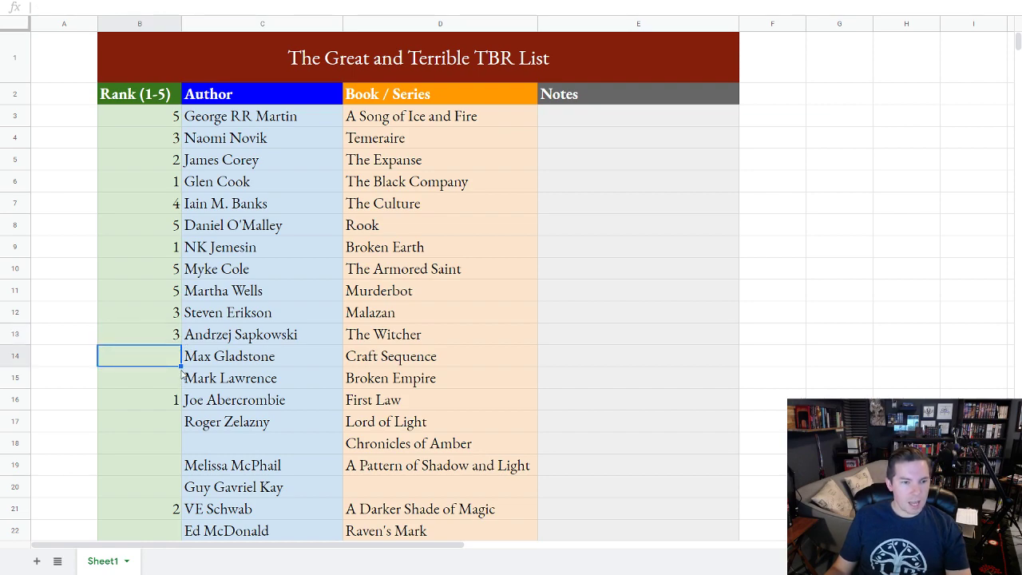
pyautogui.write('5')
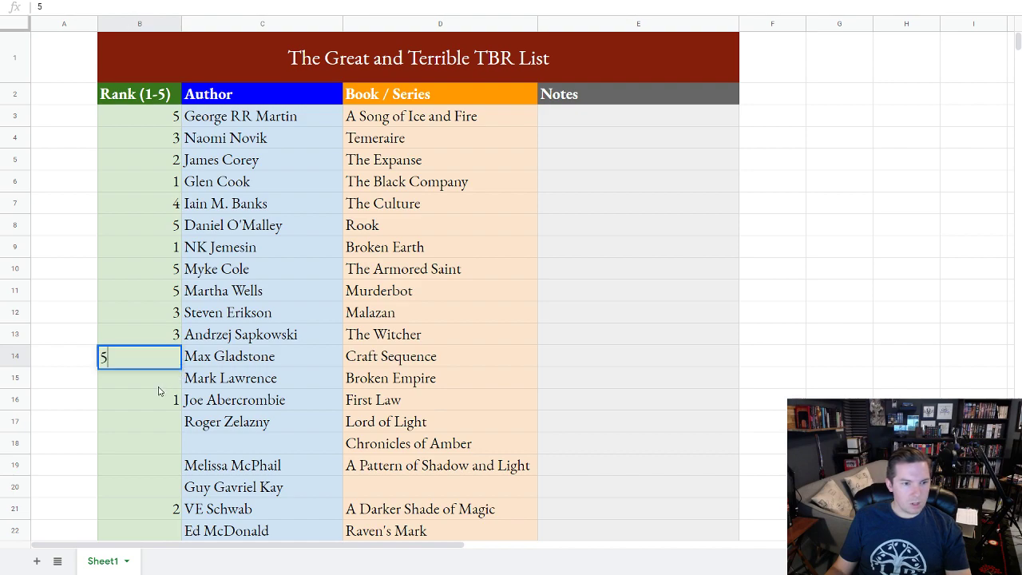
# Rank Mark Lawrence's "Broken Empire" as 3 and Roger Zelazny's "Lord of Light" as 4
pyautogui.click(159, 384)
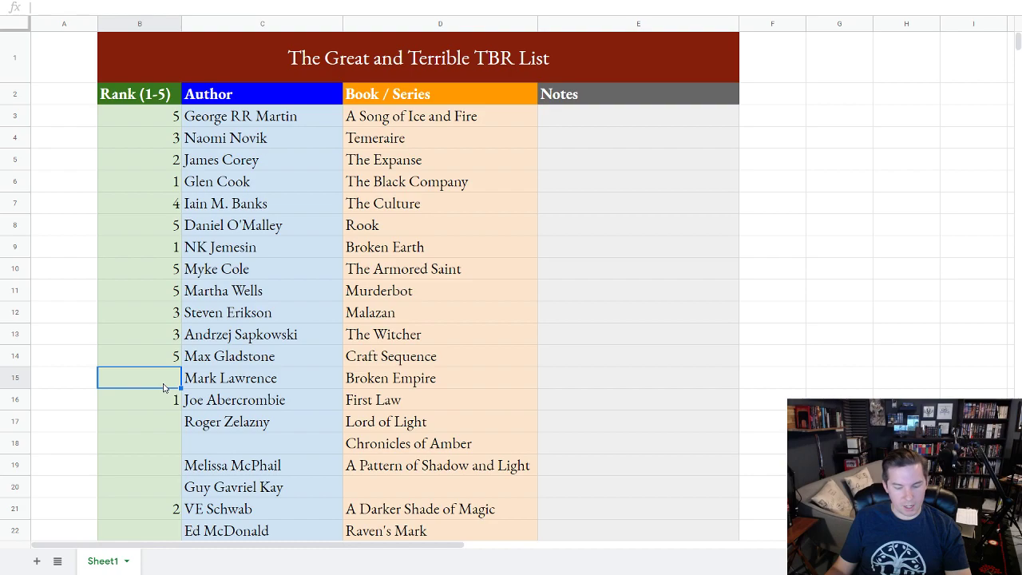
pyautogui.write('3')
pyautogui.scroll(-1, 160, 391)
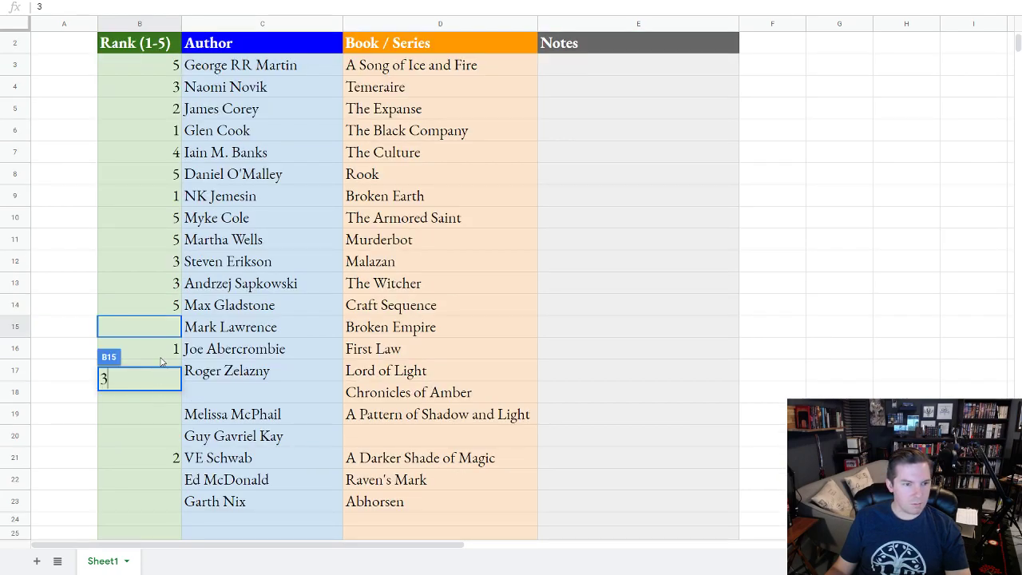
pyautogui.press('Return')
pyautogui.click(165, 379)
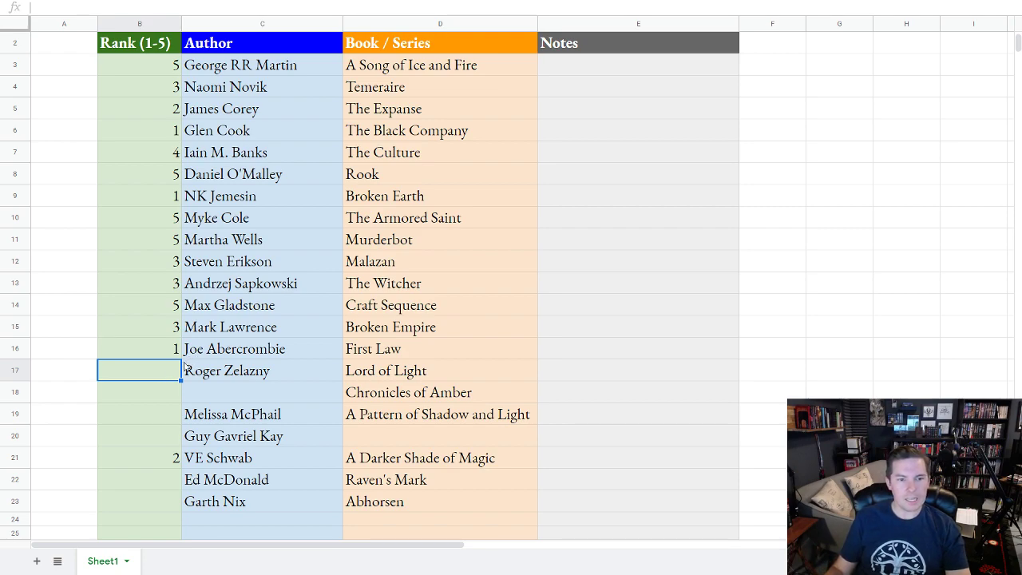
pyautogui.write('4')
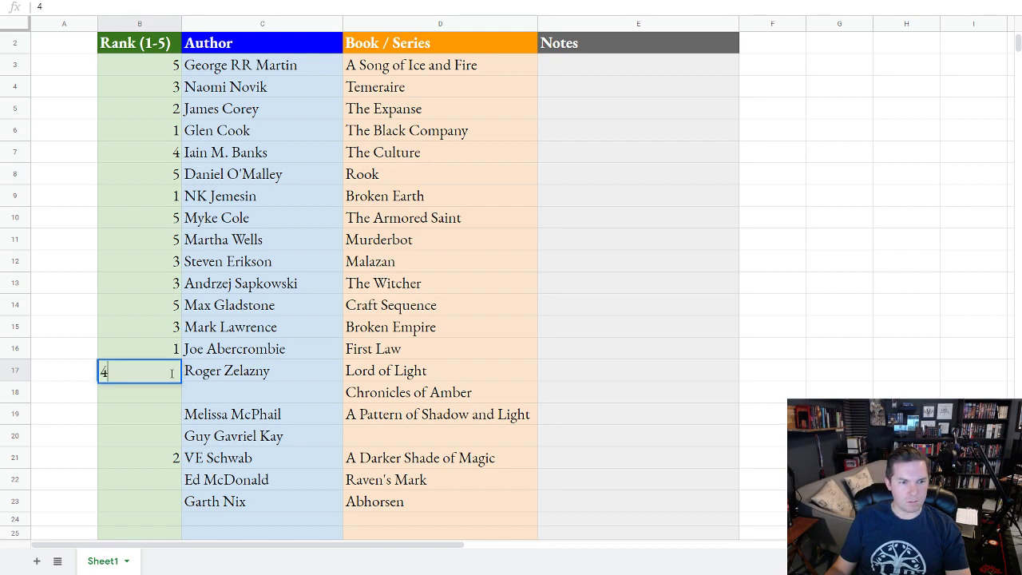
# Rank Guy Gavriel Kay in row 20 as 2 and Melissa McPhail's "A Pattern of Shadow and Light" as 5
pyautogui.click(157, 445)
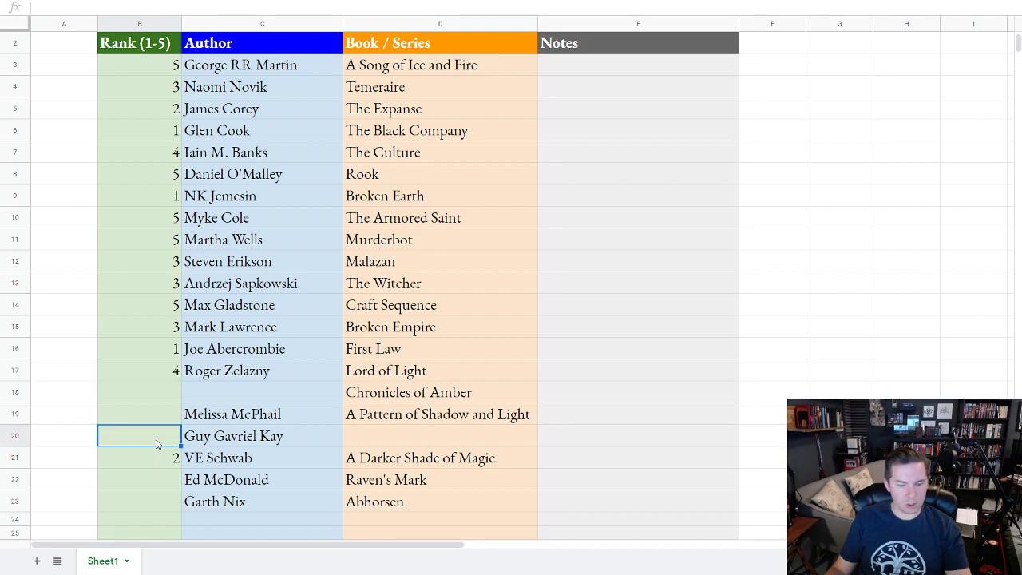
pyautogui.write('2')
pyautogui.click(163, 421)
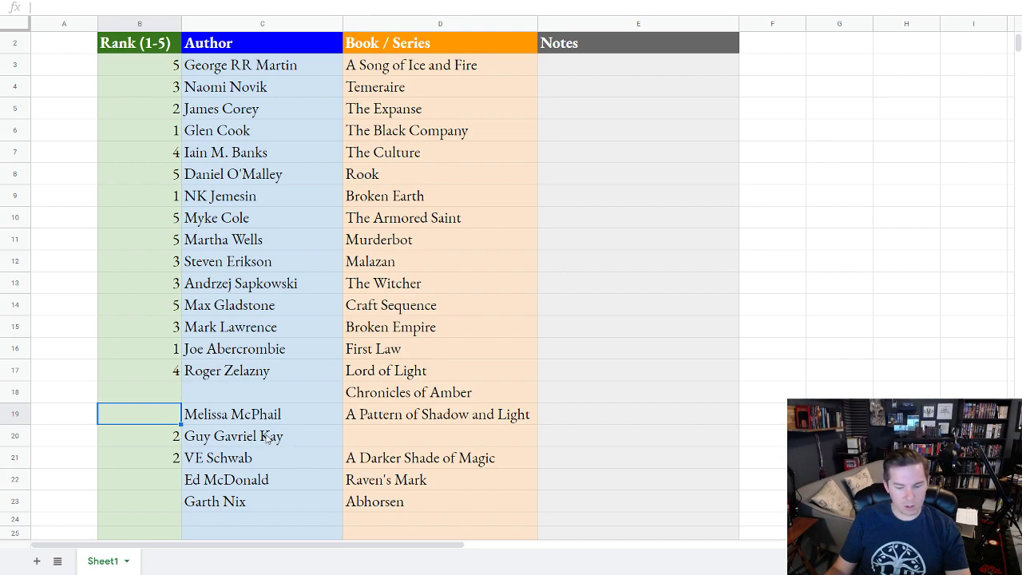
pyautogui.write('5')
# Rank Ed McDonald's "Raven's Mark" as 5 and Garth Nix's "Abhorsen" as 4
pyautogui.click(160, 483)
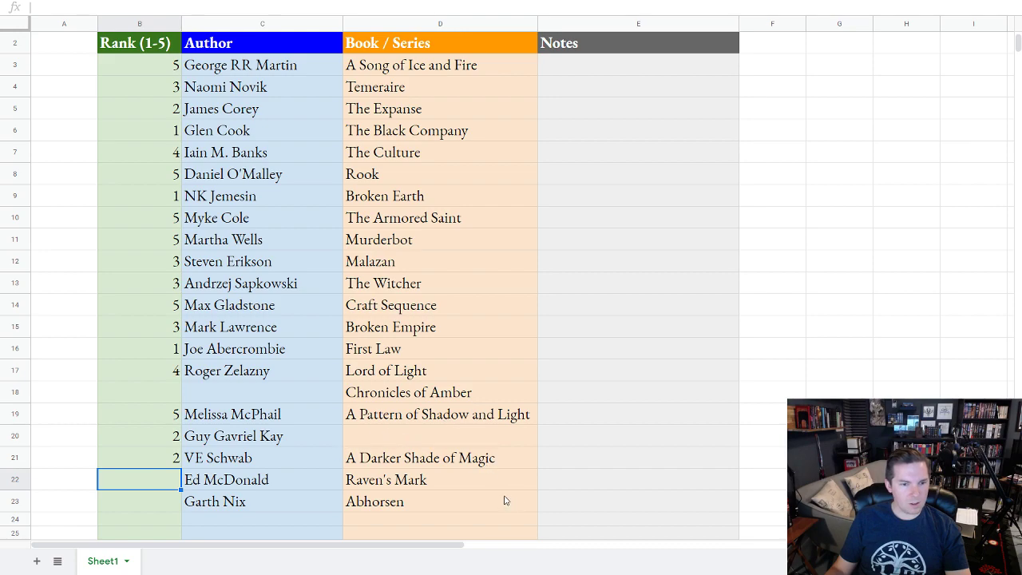
pyautogui.write('5')
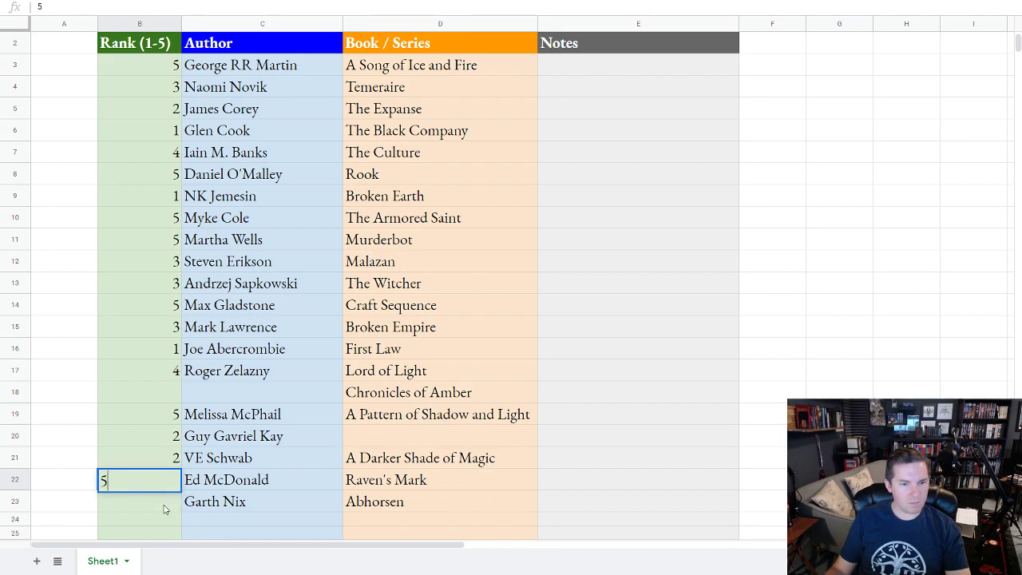
pyautogui.click(163, 508)
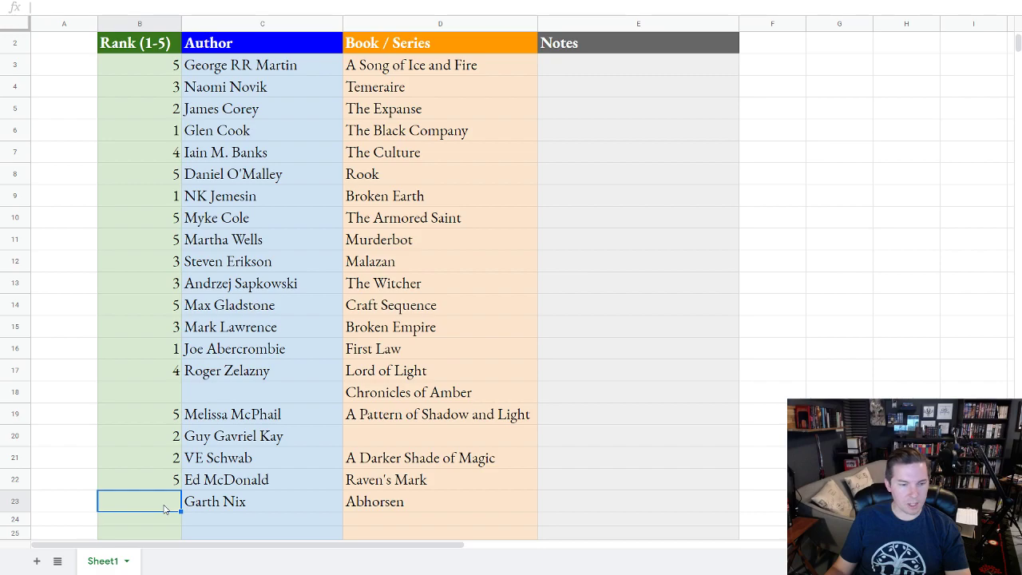
pyautogui.write('4')
pyautogui.click(219, 501)
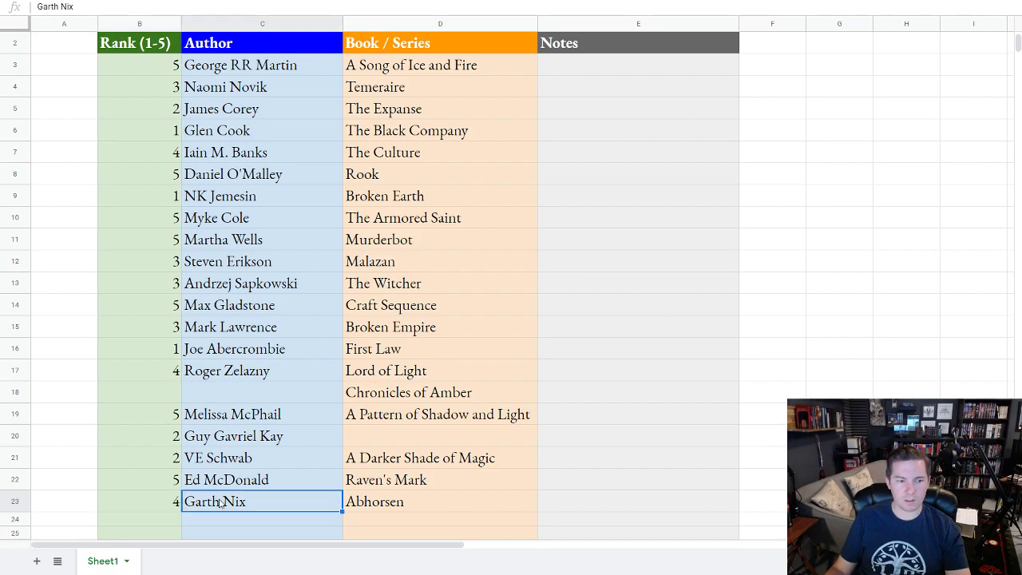
pyautogui.scroll(1, 154, 452)
pyautogui.scroll(-1, 155, 452)
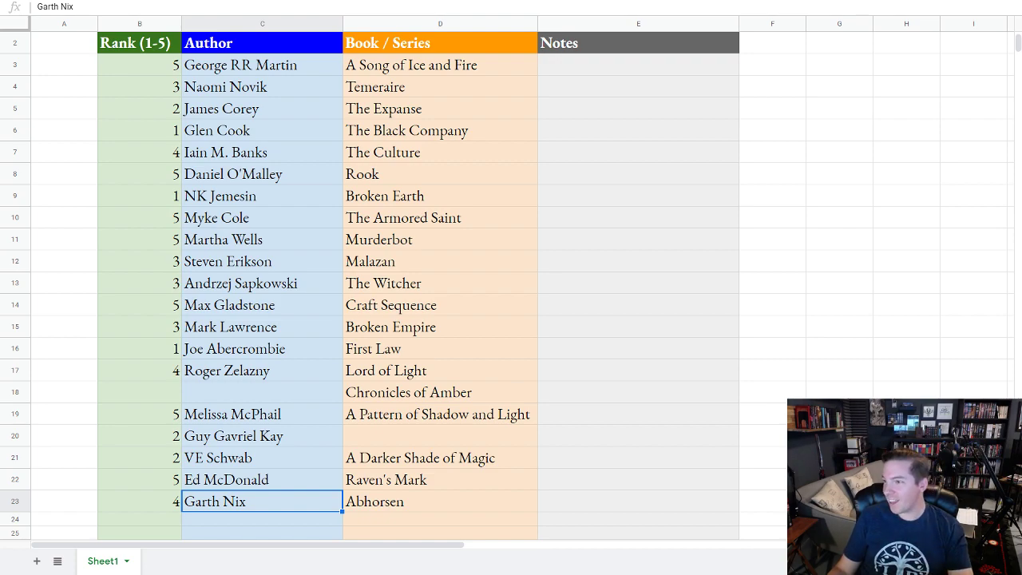
# Add author "Marie Brennan" in row 24 with the book title "A Natrual History of dragons"
pyautogui.click(220, 519)
pyautogui.write('M')
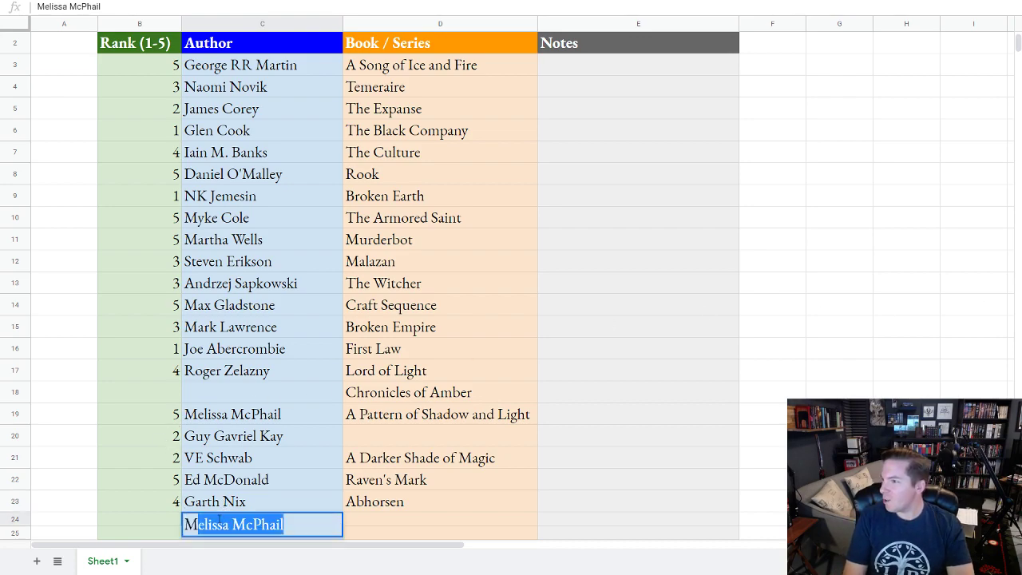
pyautogui.write('arie Brennan')
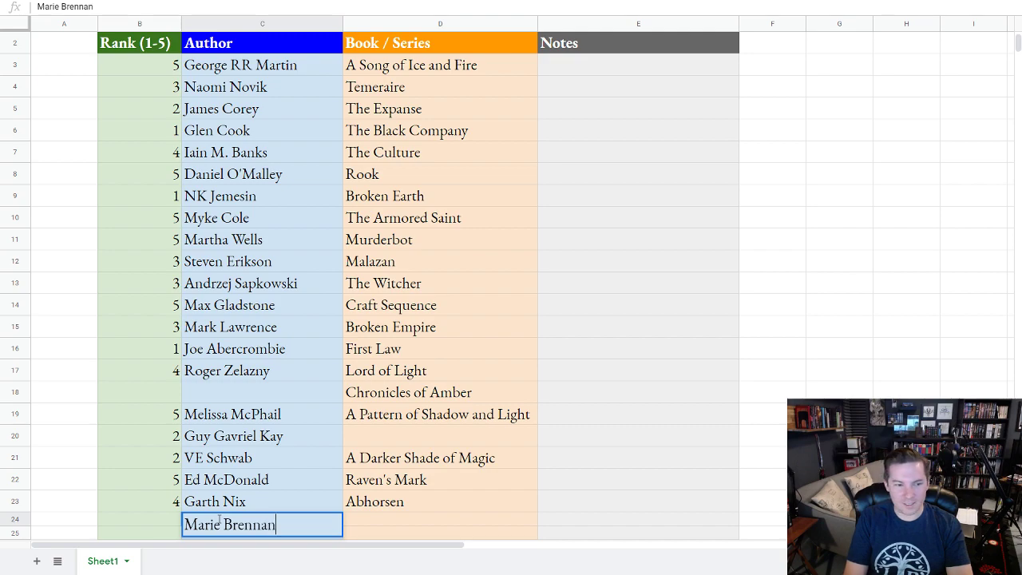
pyautogui.press('Tab')
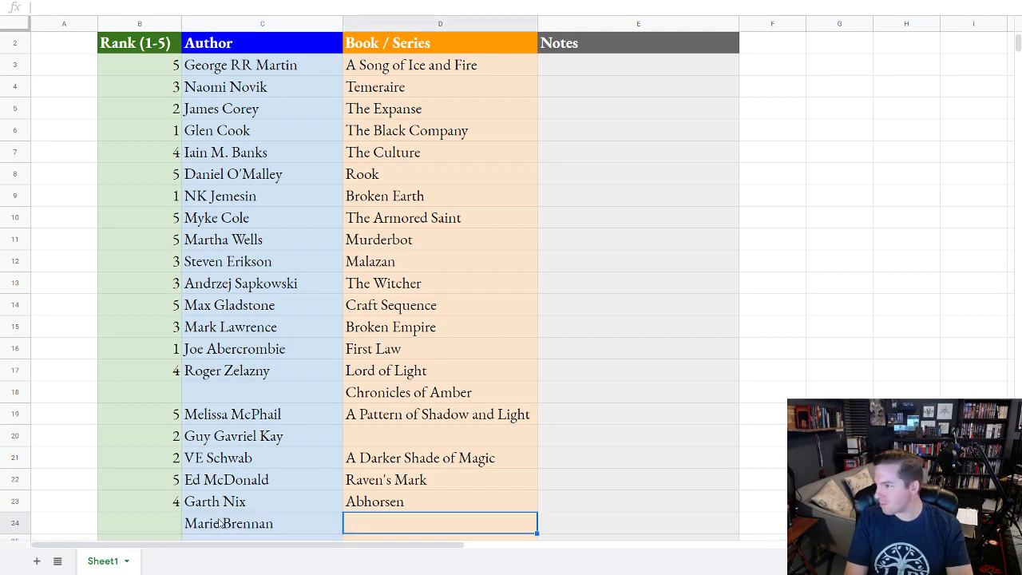
pyautogui.write('A Natrual N')
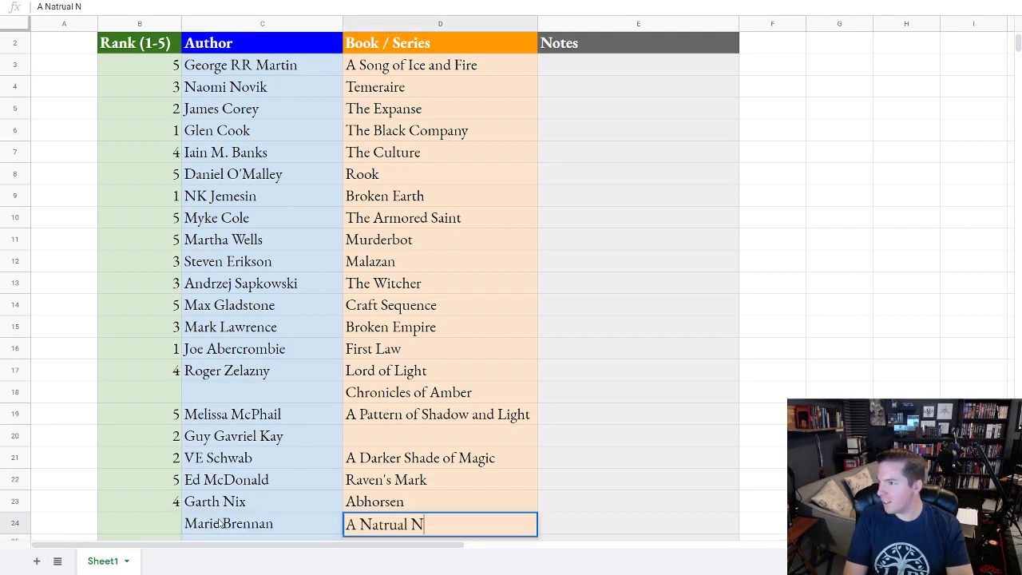
pyautogui.press('BackSpace')
pyautogui.write('History')
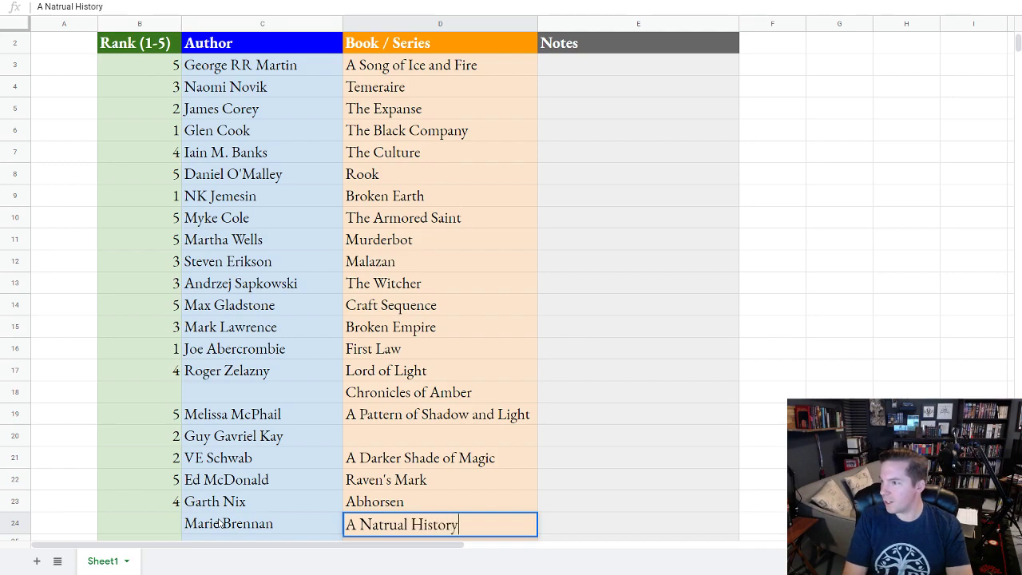
pyautogui.write(' of dragons')
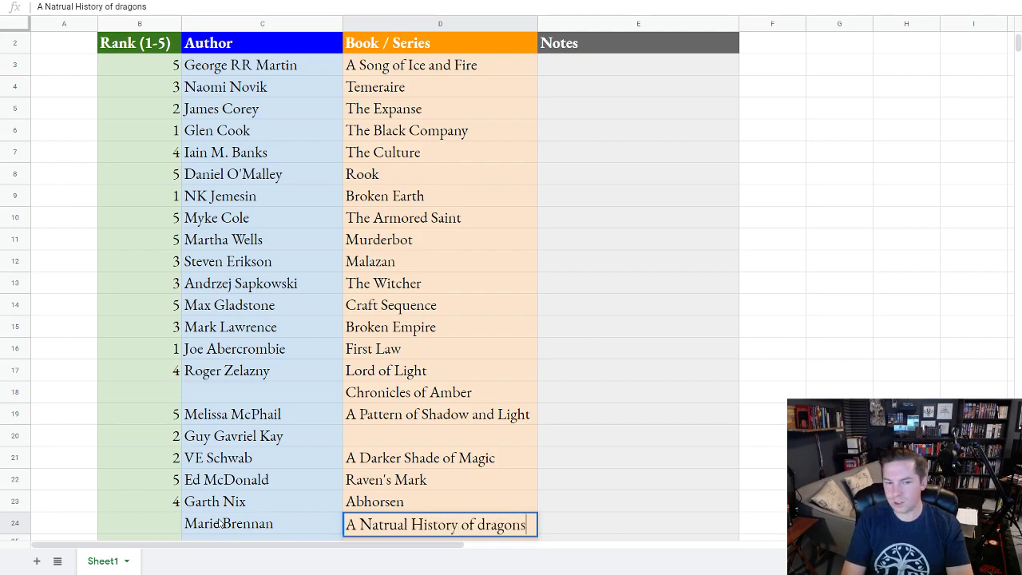
pyautogui.press('Left')
pyautogui.press('Left')
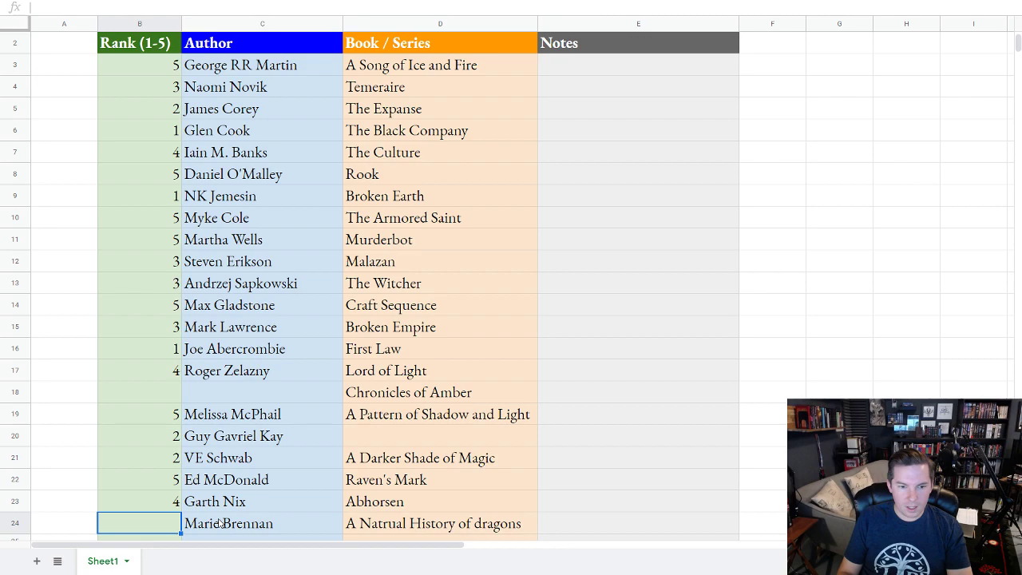
# Correct the spelling and capitalization of Marie Brennan's title so it reads "A Natural History of Dragons"
pyautogui.doubleClick(388, 527)
pyautogui.click(396, 525)
pyautogui.moveTo(397, 527); pyautogui.dragTo(385, 527)
pyautogui.write('ur')
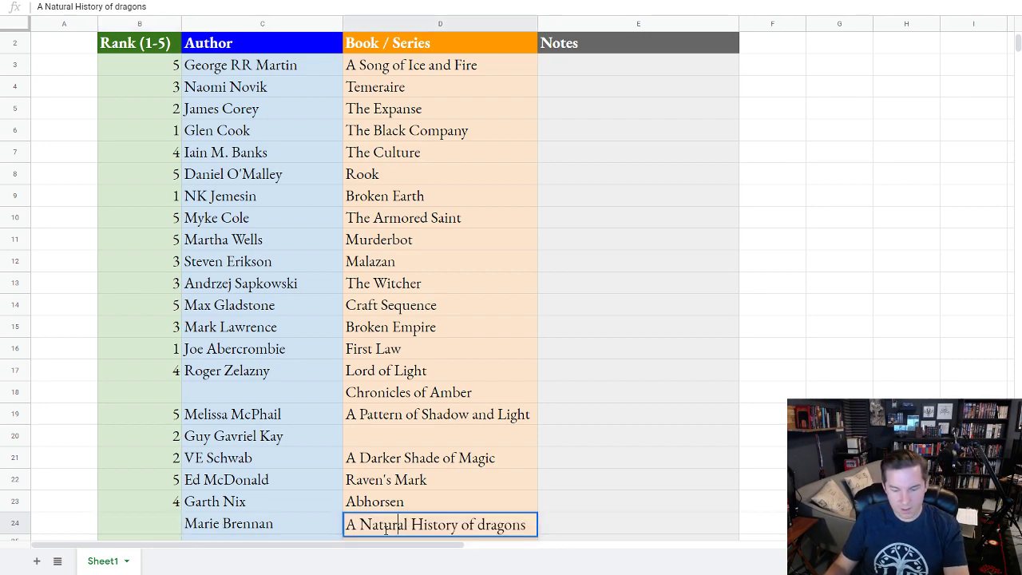
pyautogui.moveTo(485, 527); pyautogui.dragTo(478, 527)
pyautogui.write('D')
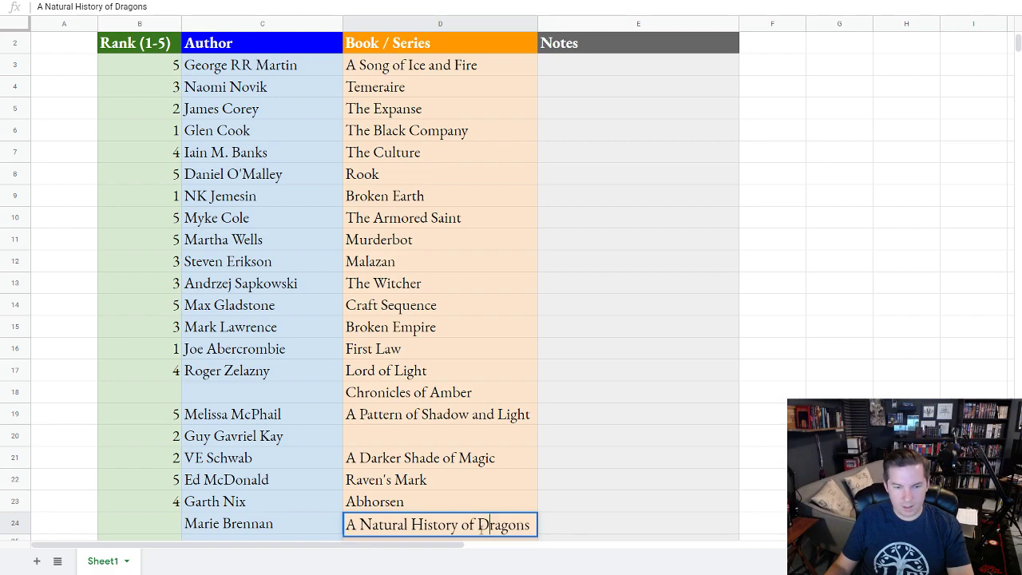
pyautogui.click(589, 490)
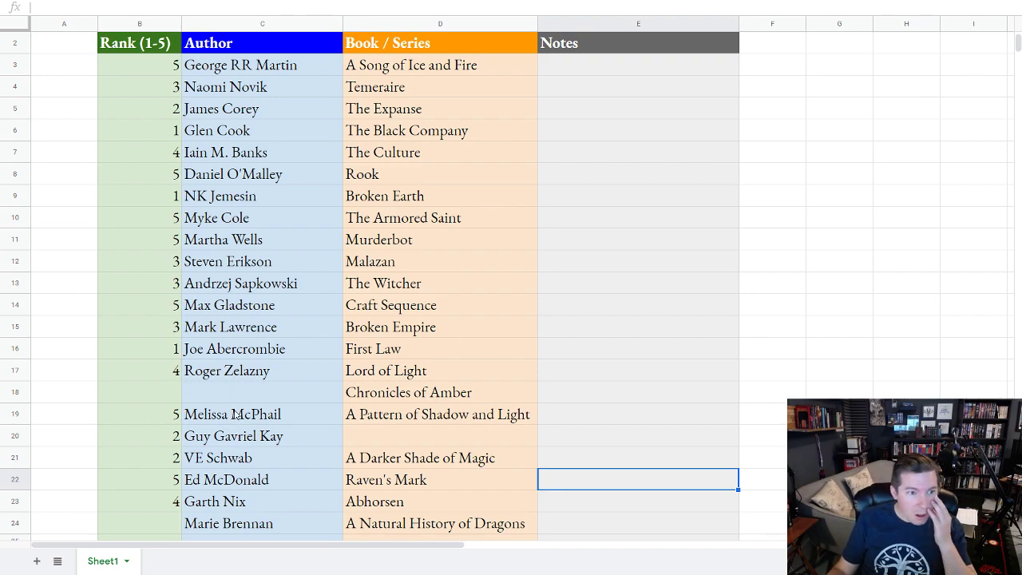
# Change the rank of Martha Wells's "Murderbot" in row 11 to 3
pyautogui.click(167, 239)
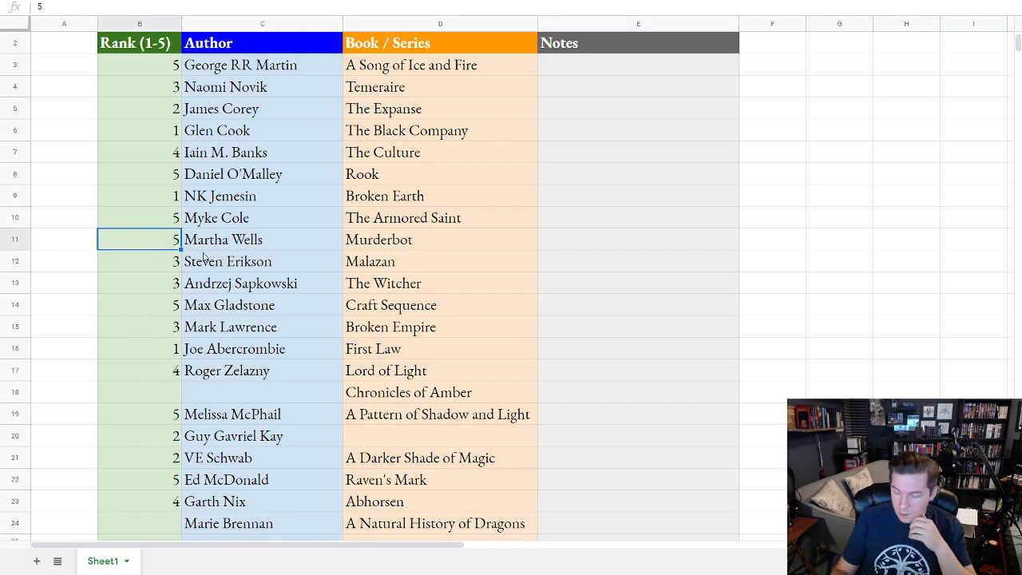
pyautogui.write('3')
pyautogui.press('Return')
# Add the note "Good filler episodes?" to Martha Wells's "Murderbot" in row 11
pyautogui.click(597, 248)
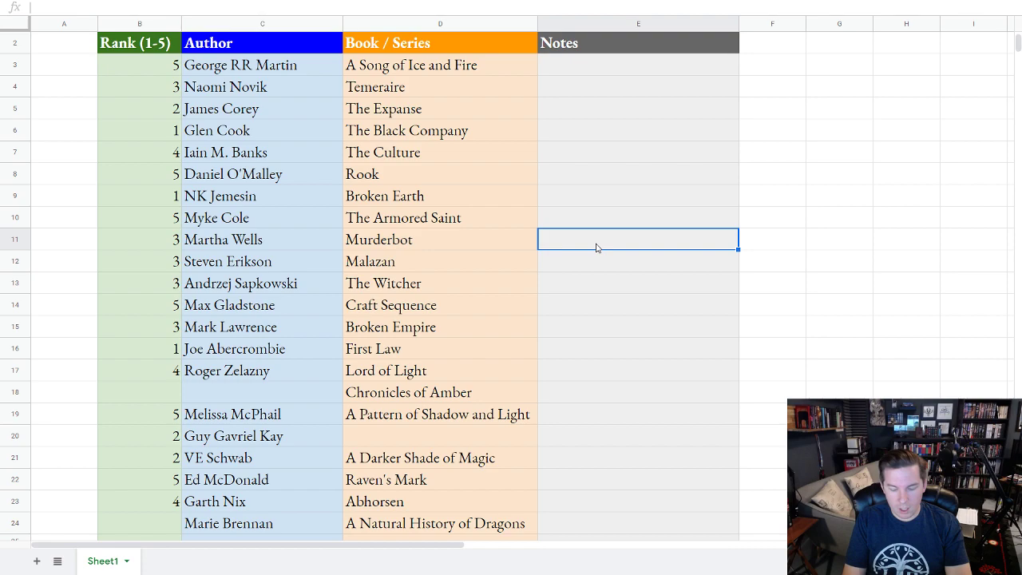
pyautogui.write('Good fille')
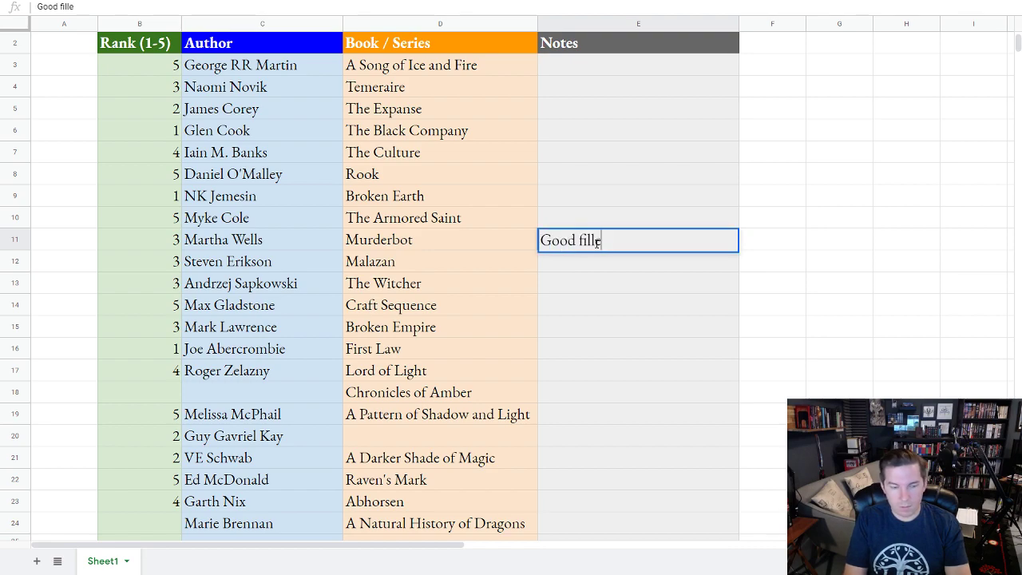
pyautogui.write('r episodes?')
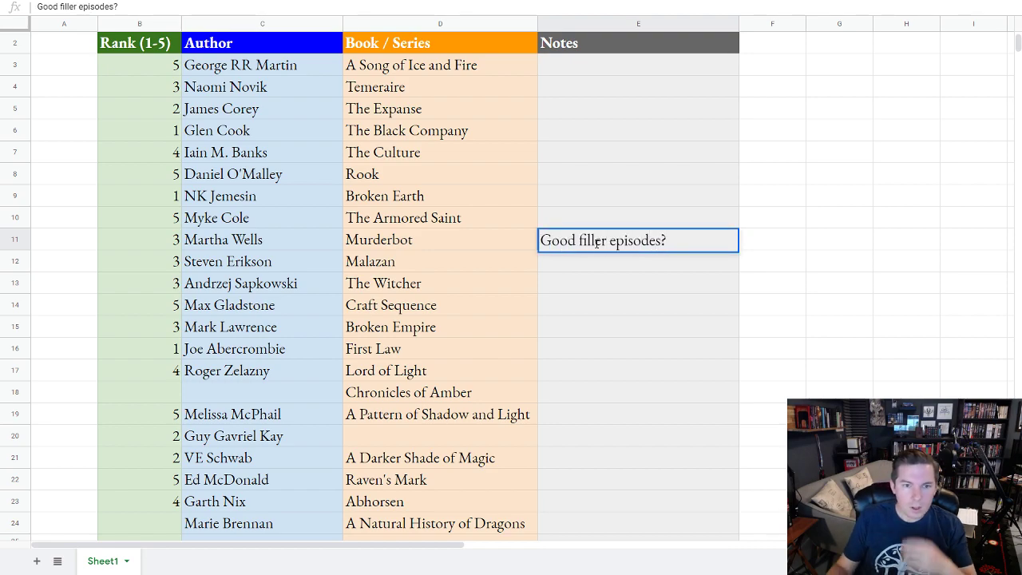
pyautogui.click(588, 265)
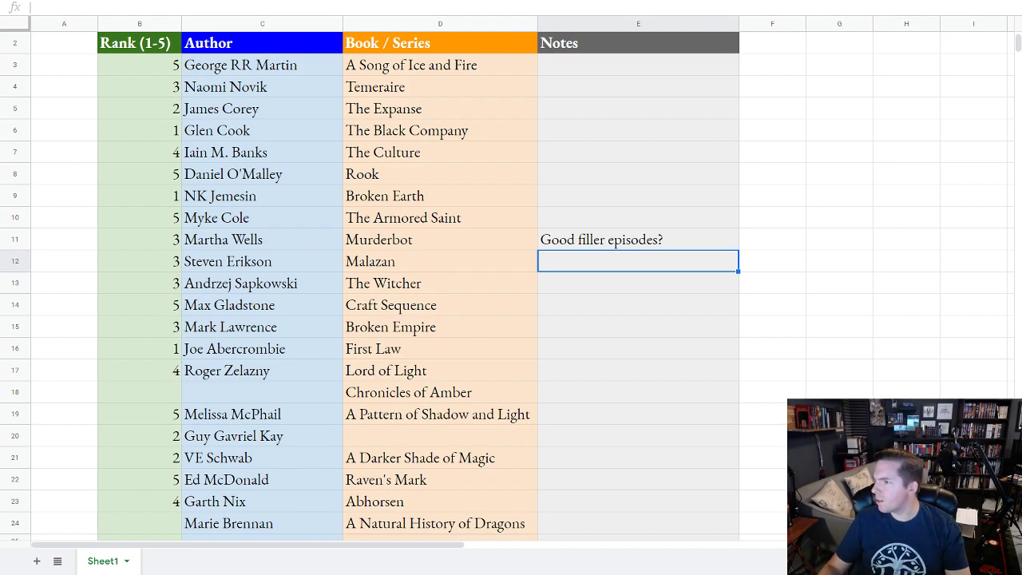
# Extend the "Murderbot" note so it reads "Good filler episodes? expensive ebooks/audiobooks?"
pyautogui.click(700, 235)
pyautogui.doubleClick(694, 234)
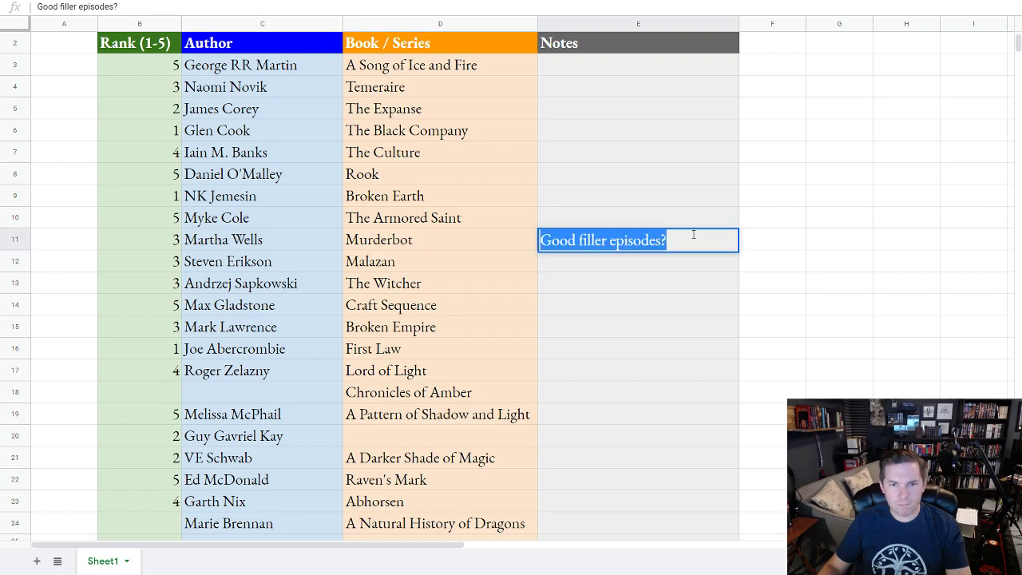
pyautogui.click(693, 235)
pyautogui.write('expensive ')
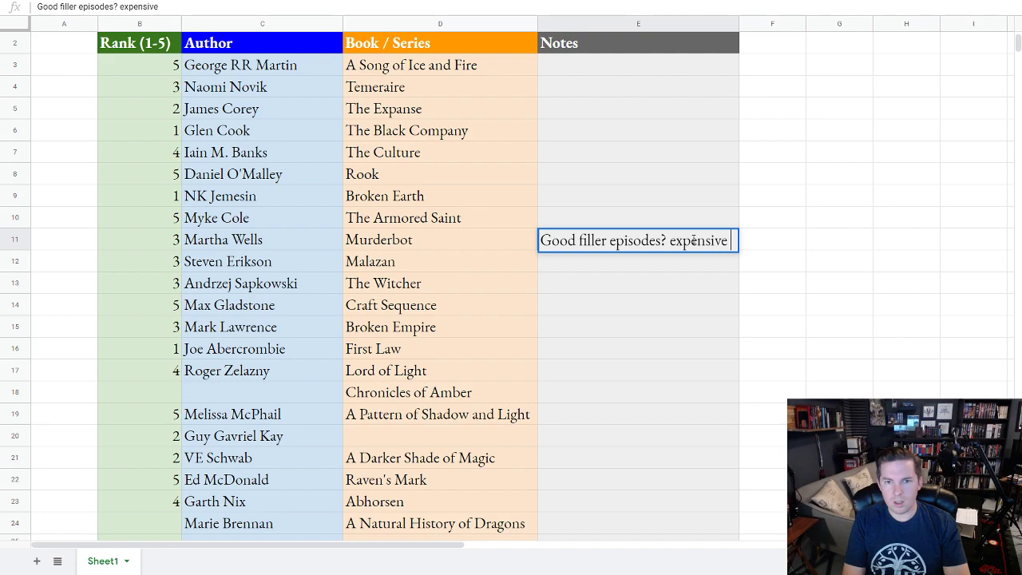
pyautogui.write('ebooks/audiobooks?')
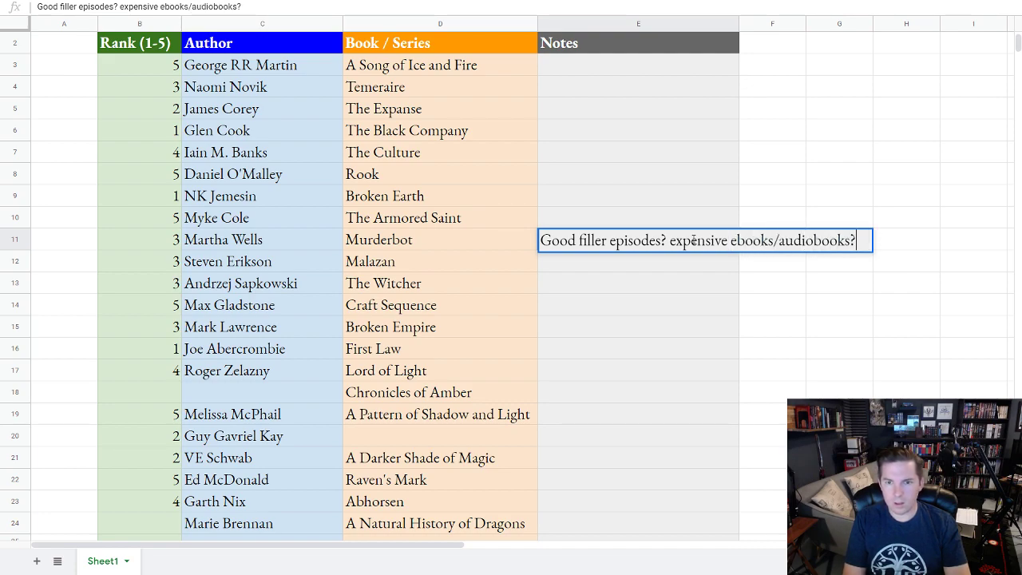
pyautogui.press('Return')
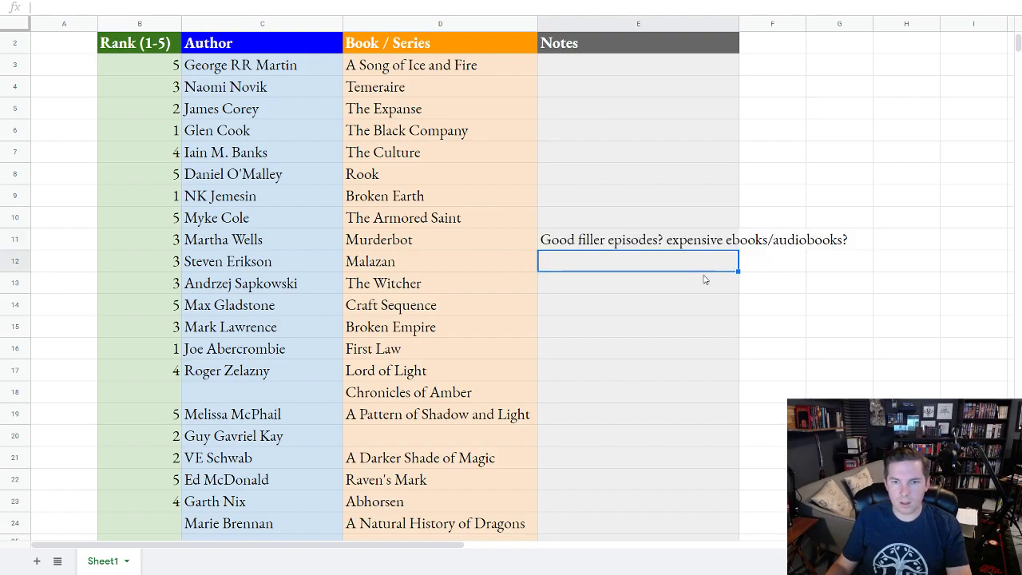
# Set text wrapping to Wrap for all cells of the sheet and return to full-screen view
pyautogui.press('Escape')
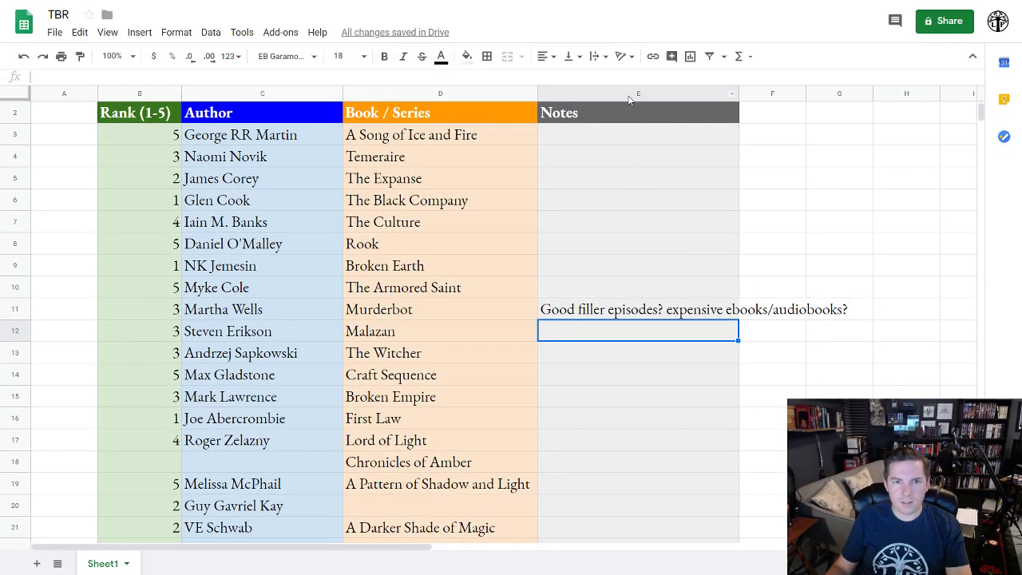
pyautogui.click(14, 94)
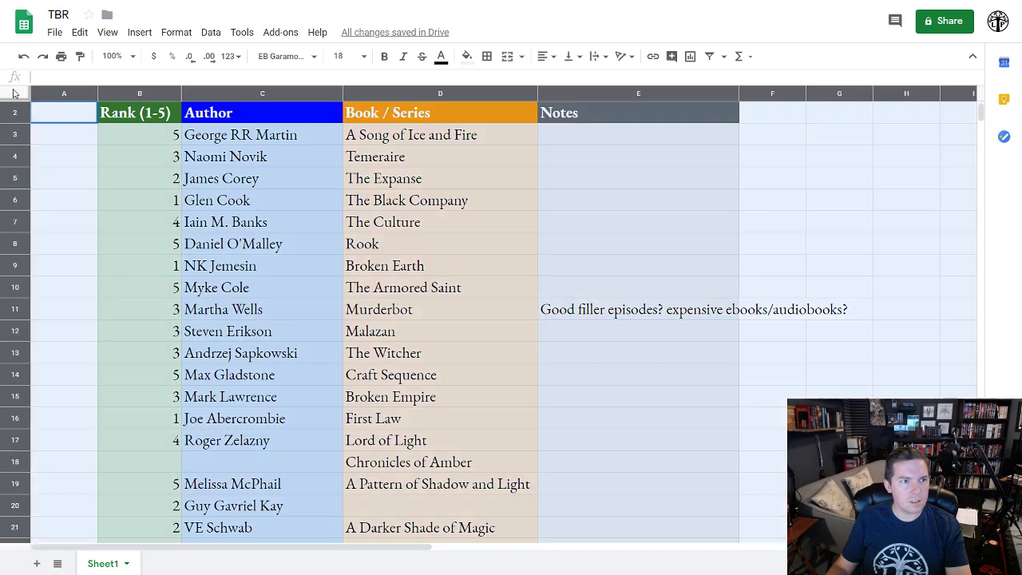
pyautogui.click(597, 58)
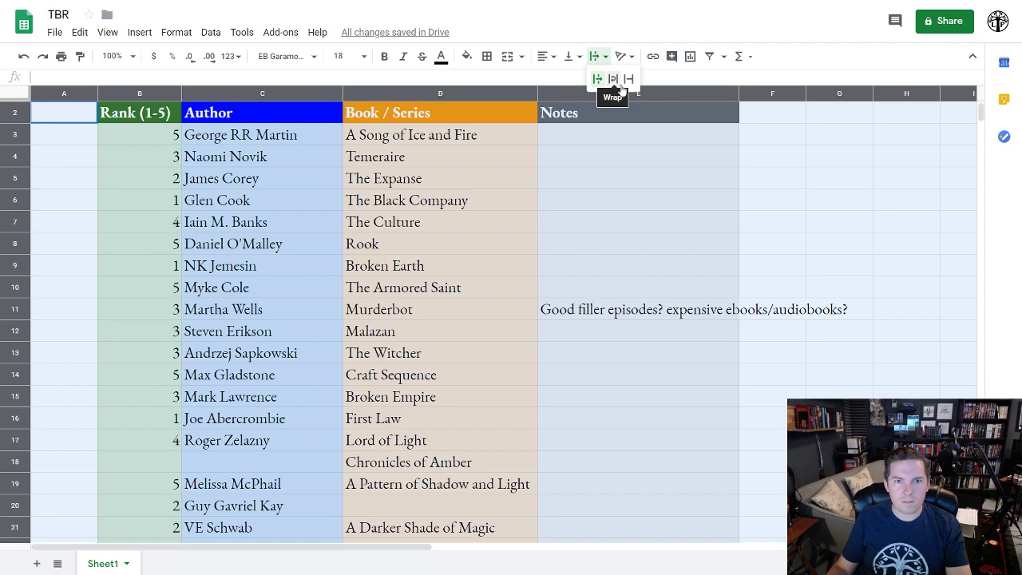
pyautogui.click(613, 78)
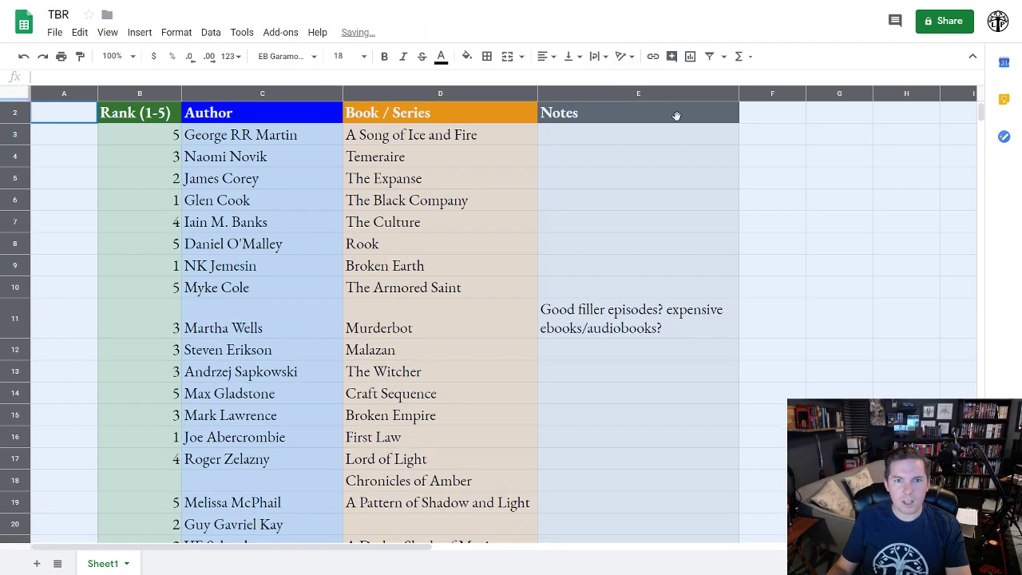
pyautogui.click(636, 222)
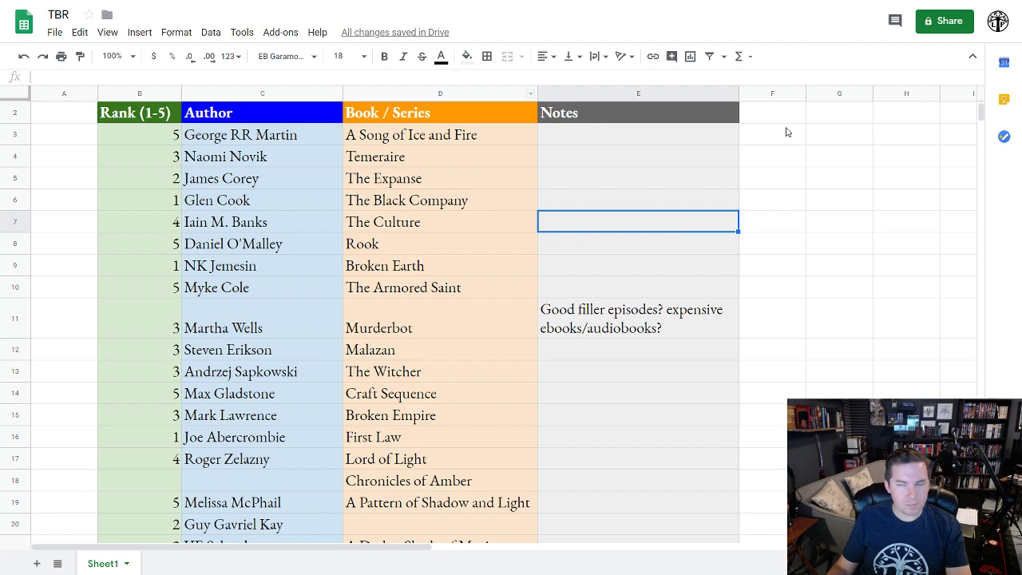
pyautogui.click(108, 32)
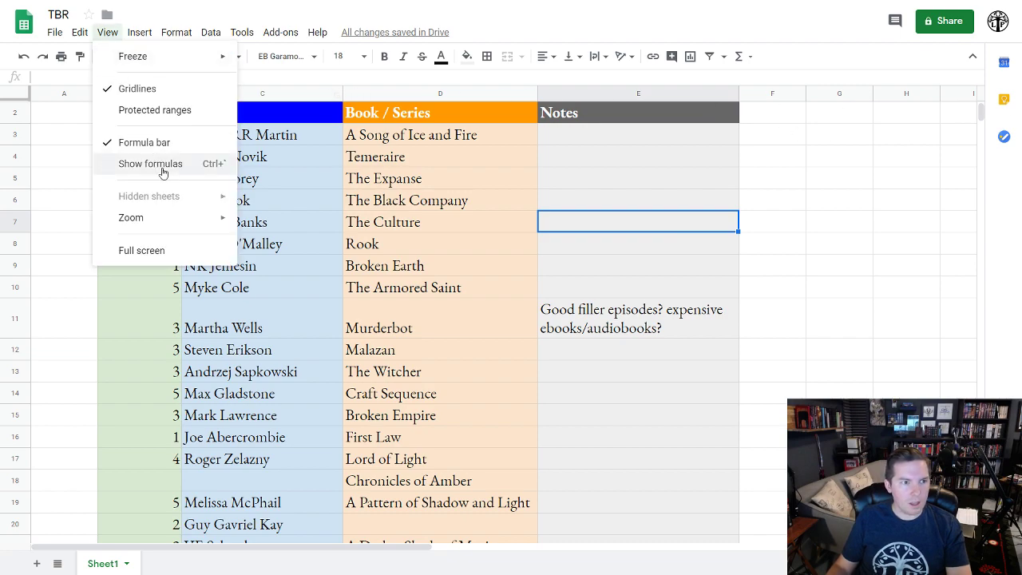
pyautogui.click(144, 250)
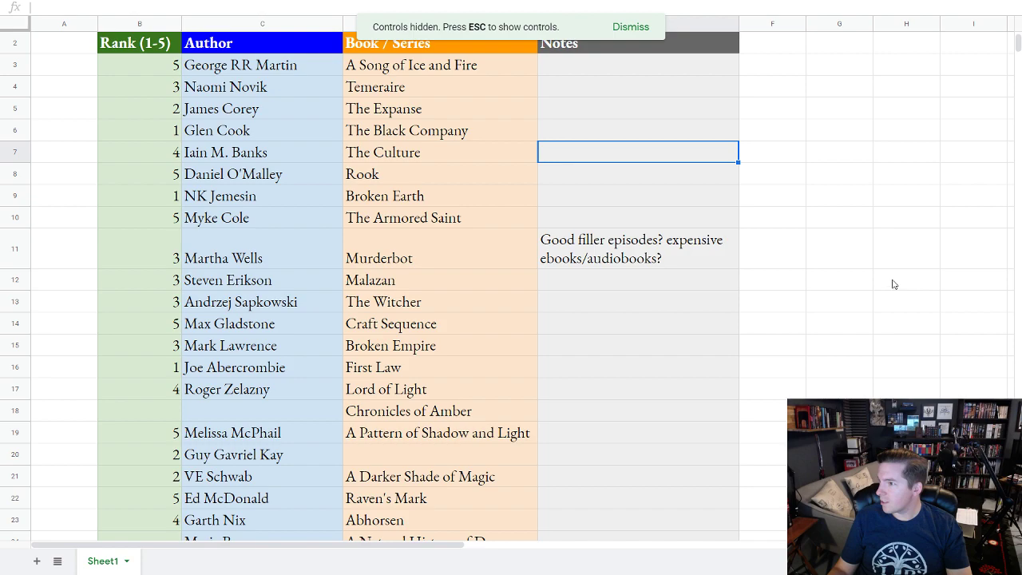
# Add author "Kim Stanley Robinson" in row 25 with the series title "Mars trilogy"
pyautogui.scroll(-1, 424, 323)
pyautogui.scroll(-1, 335, 339)
pyautogui.click(276, 471)
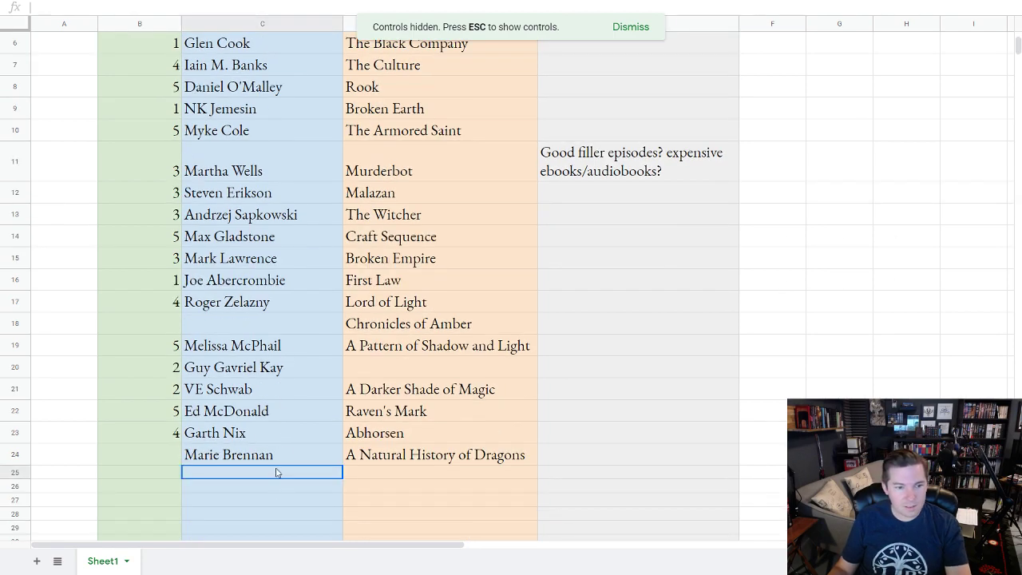
pyautogui.write('Kim S')
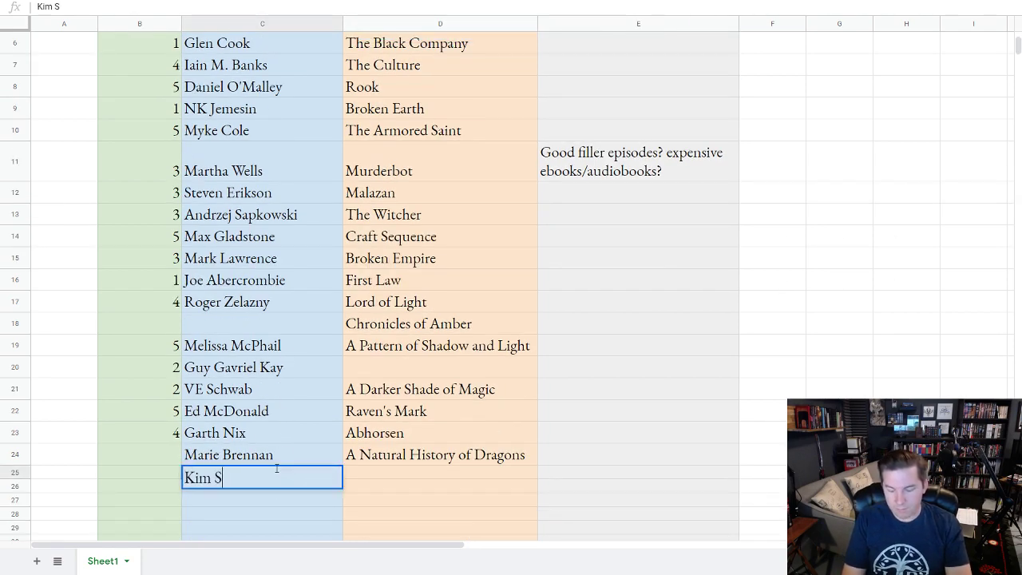
pyautogui.write('tanley Robinson')
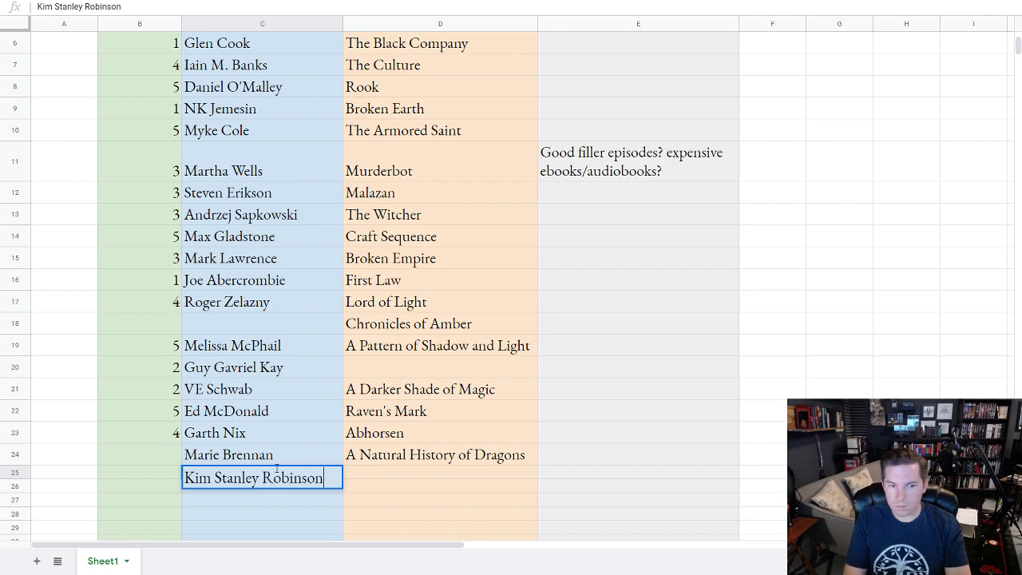
pyautogui.press('Tab')
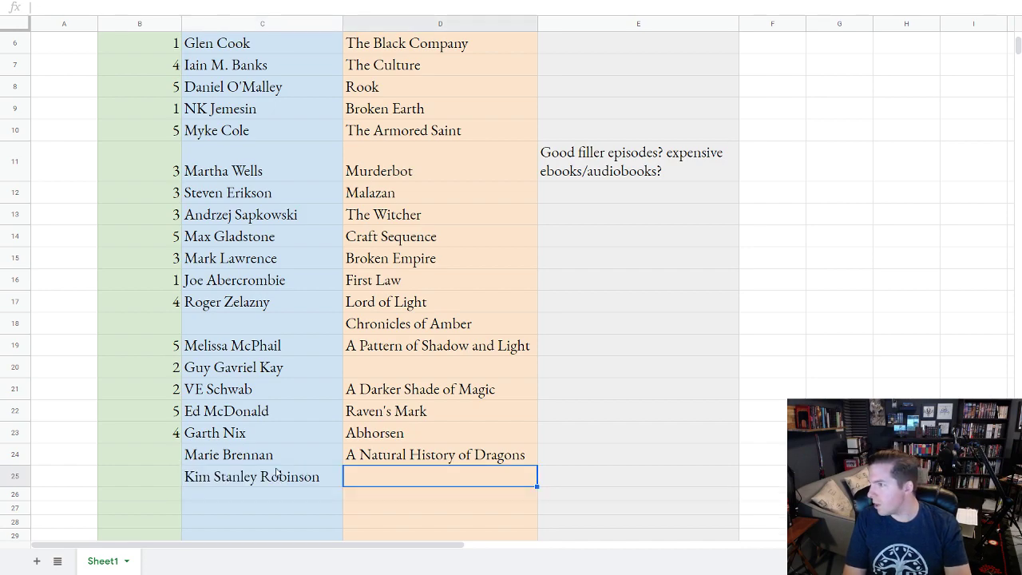
pyautogui.write('Mars t')
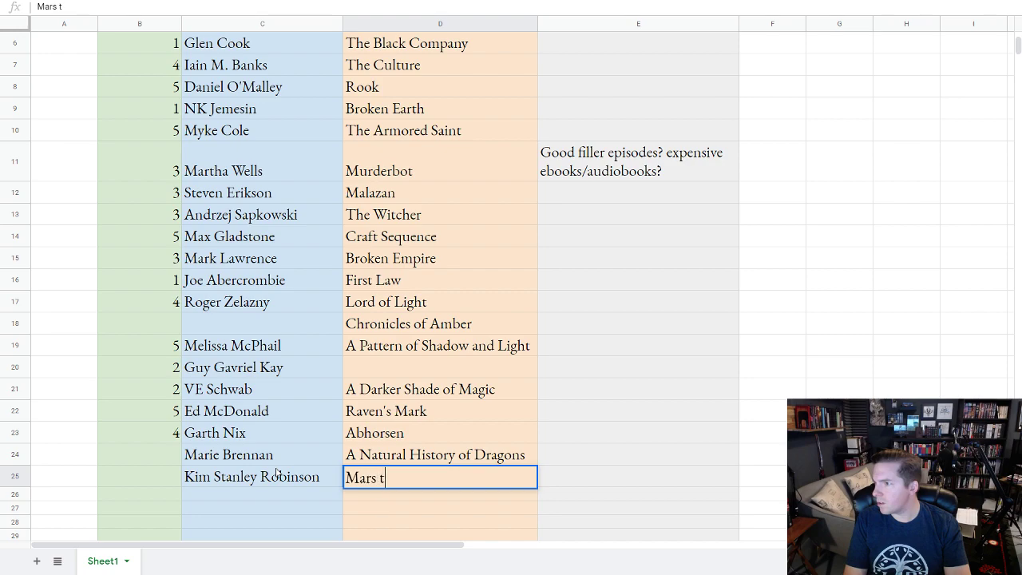
pyautogui.write('rilogy')
pyautogui.press('Tab')
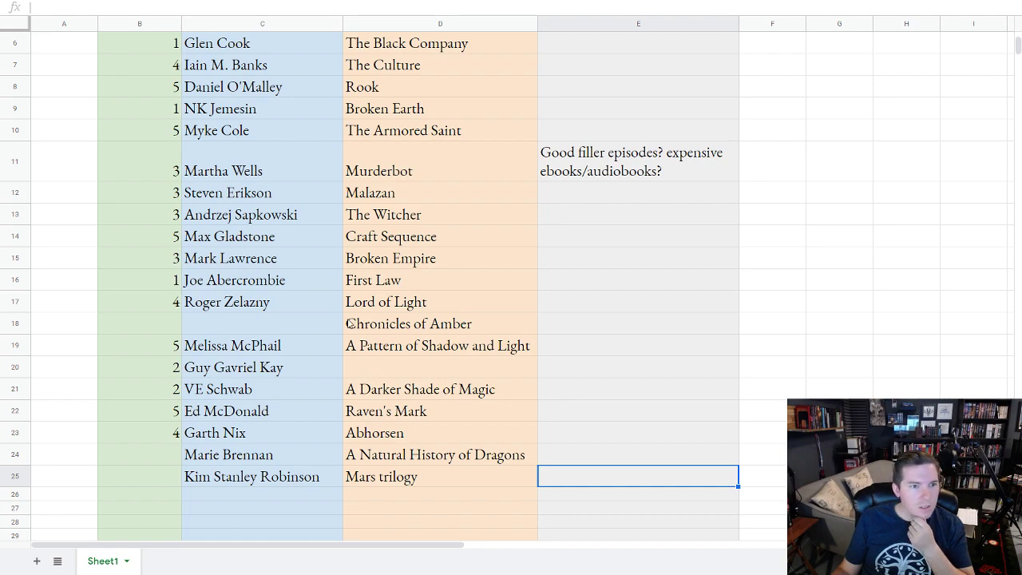
# Add the note "Good filler?" to Roger Zelazny's "Lord of Light" in row 17
pyautogui.scroll(2, 302, 418)
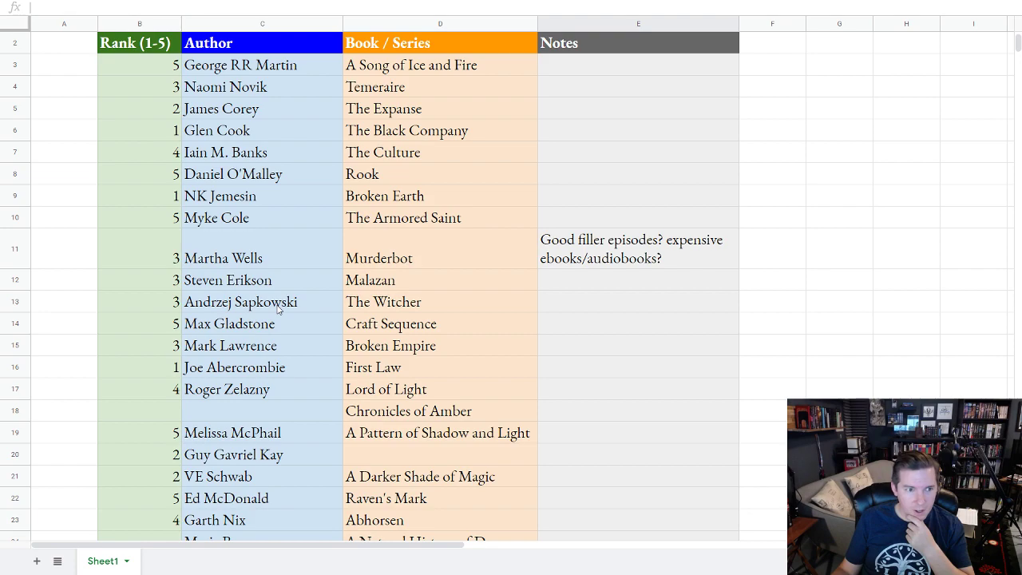
pyautogui.click(593, 392)
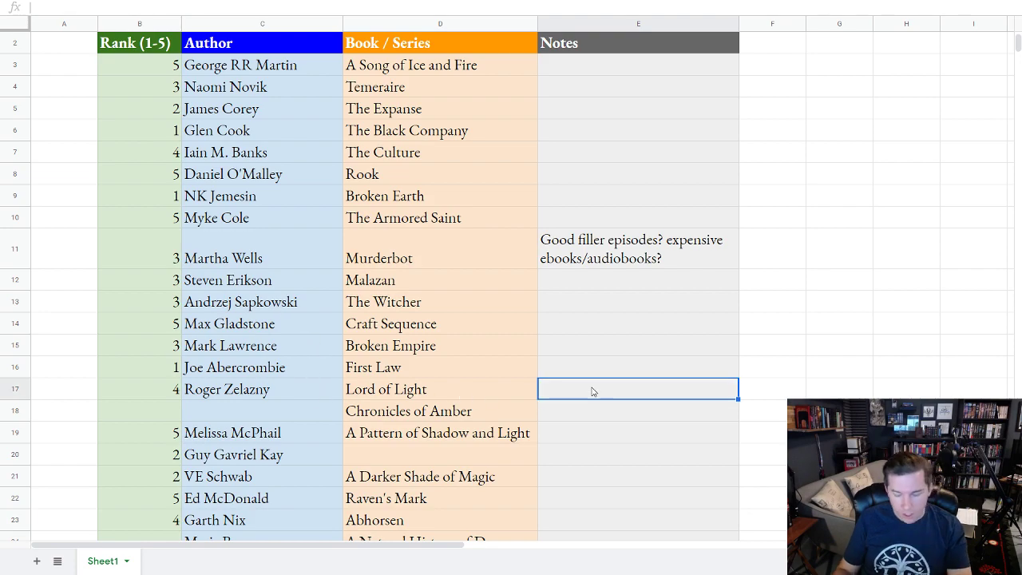
pyautogui.write('Good filler?')
pyautogui.click(607, 421)
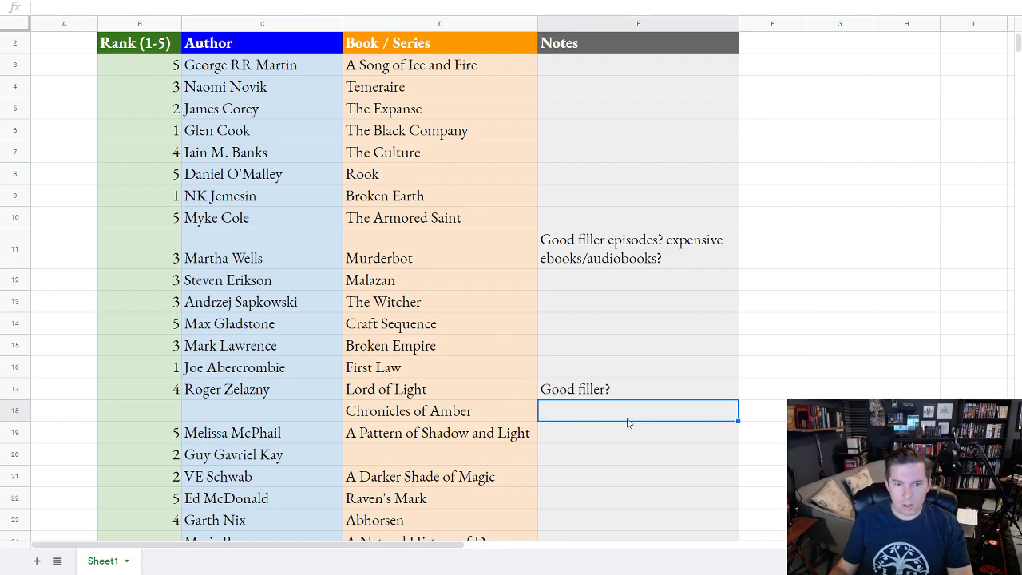
pyautogui.click(635, 393)
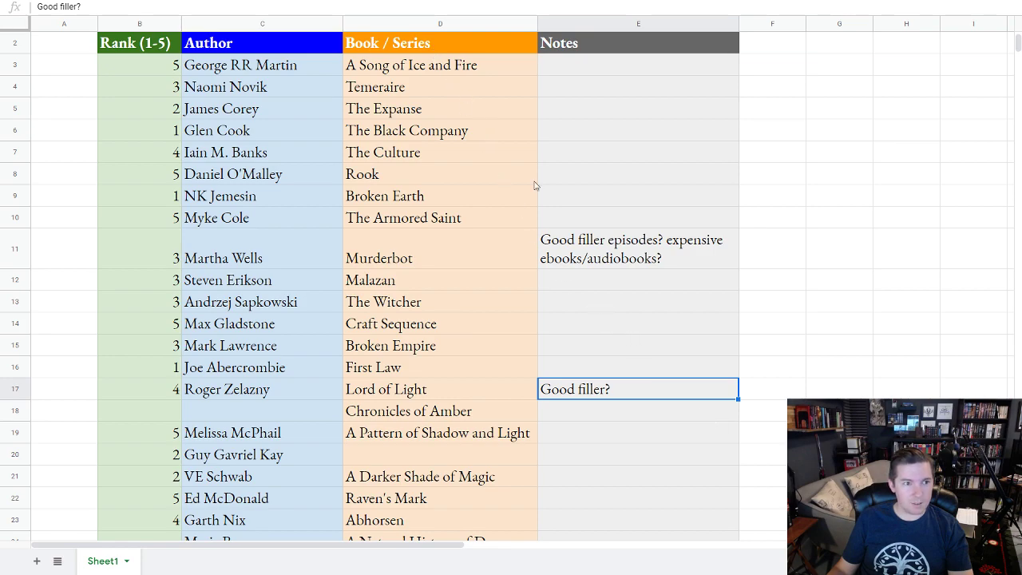
# Add the note "Meaty filler?" to Iain M. Banks's "The Culture" in row 7
pyautogui.click(609, 154)
pyautogui.write('M')
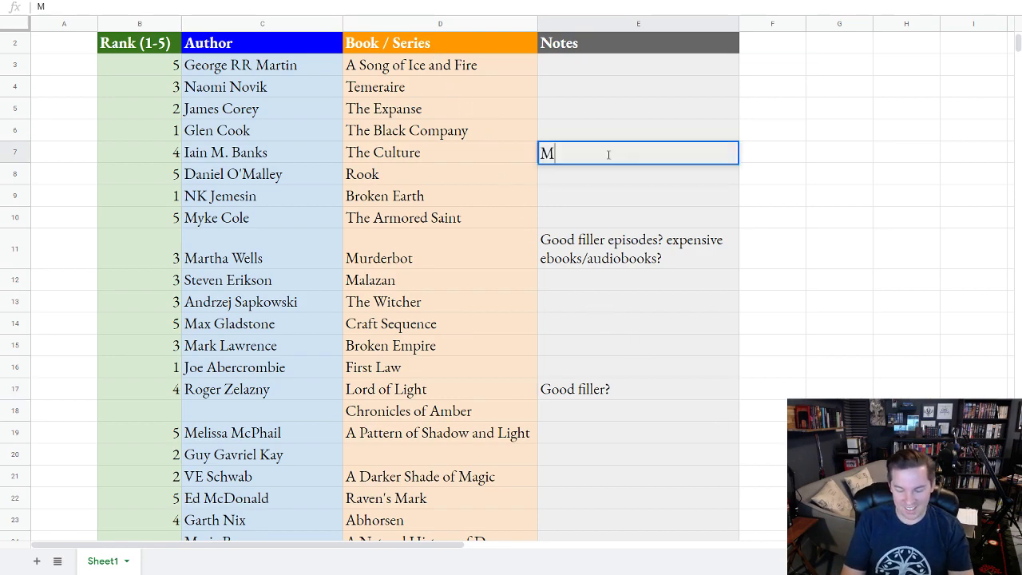
pyautogui.write('eaty')
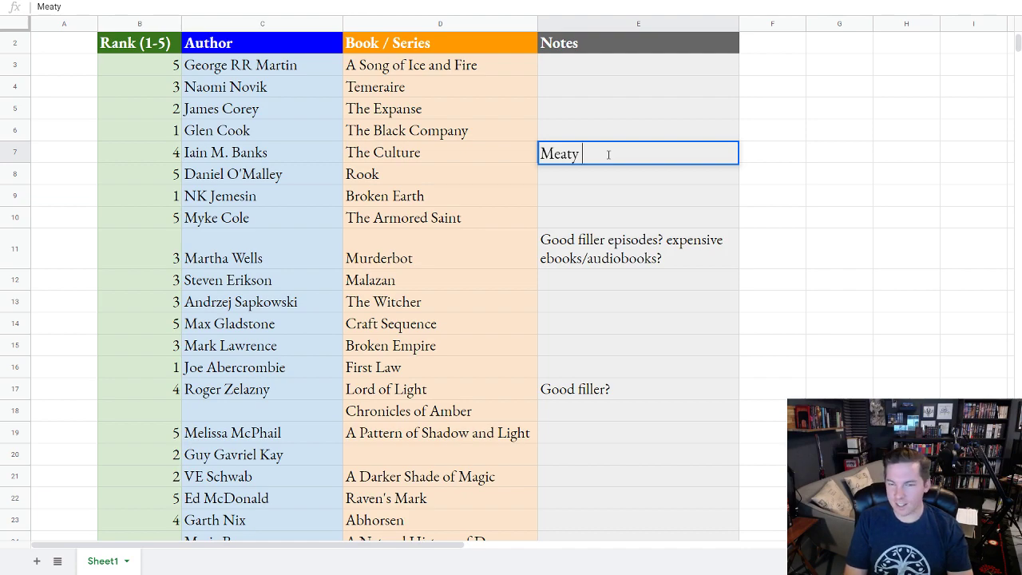
pyautogui.write('filler?')
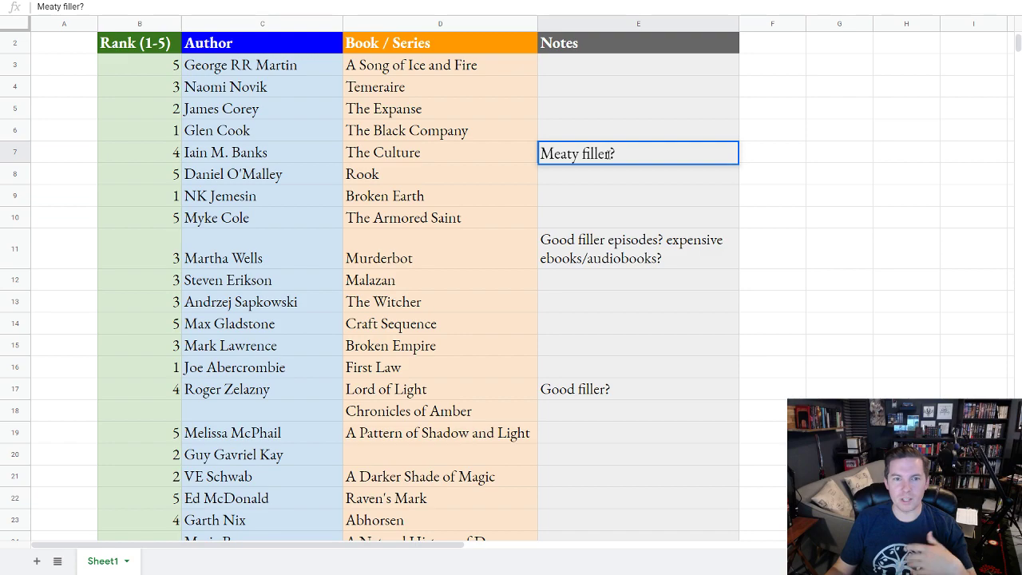
pyautogui.press('Return')
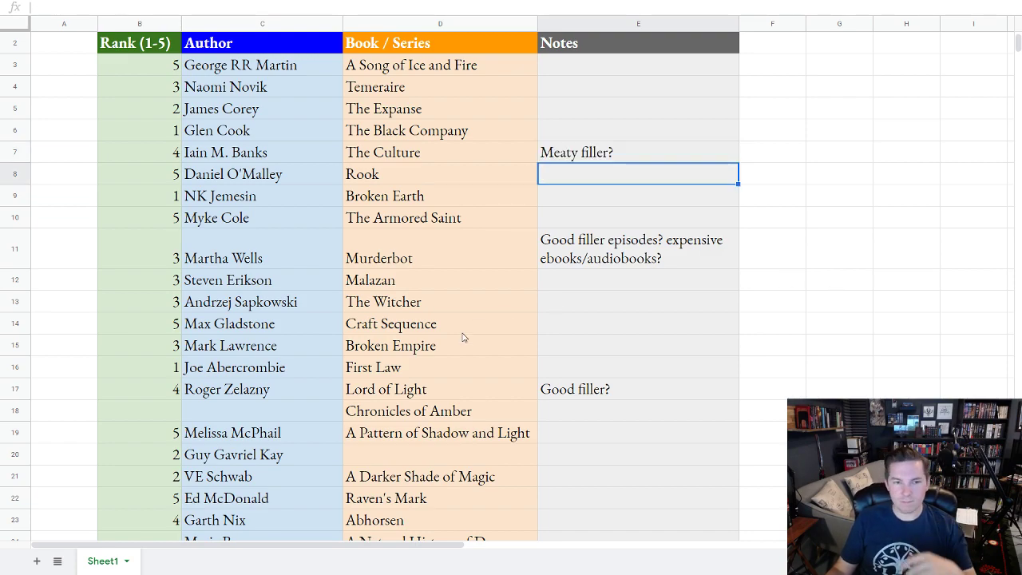
# Add a new entry in row 26 with the series "Dragon Riders of Pern" and the author "Anne McCaffrey"
pyautogui.scroll(-2, 482, 328)
pyautogui.click(405, 497)
pyautogui.write('D')
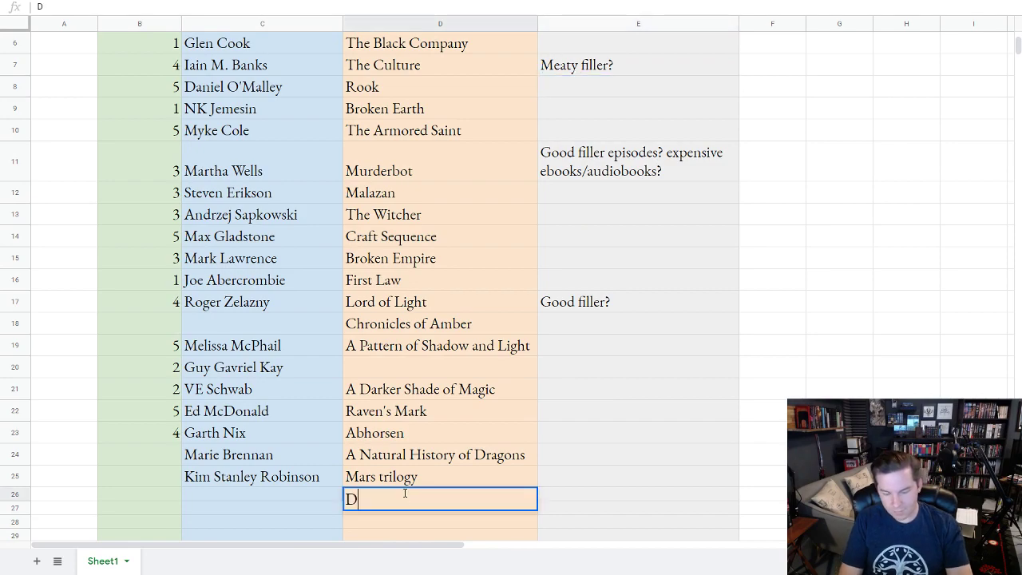
pyautogui.write('ragon Ri')
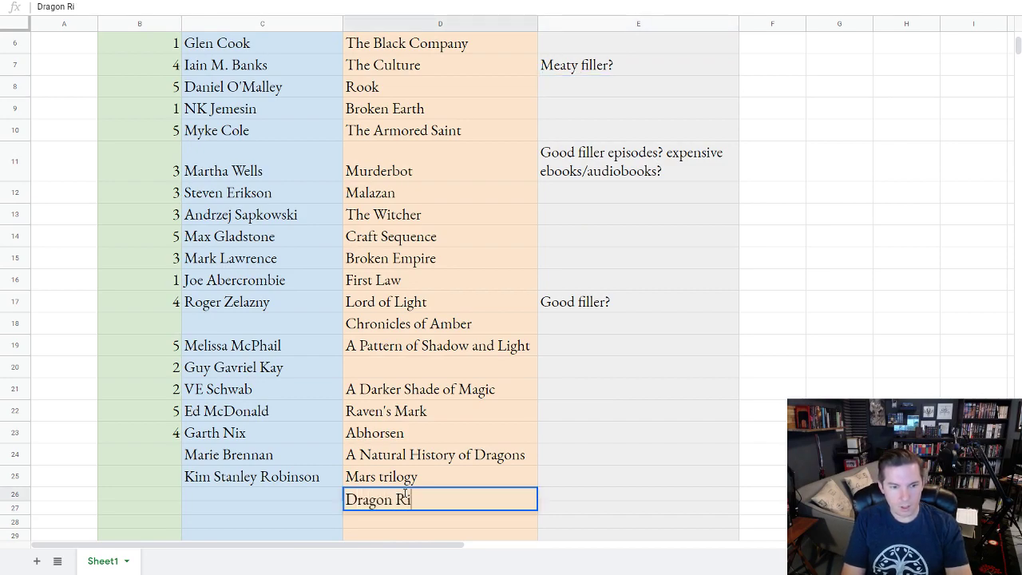
pyautogui.write('ders of Pern')
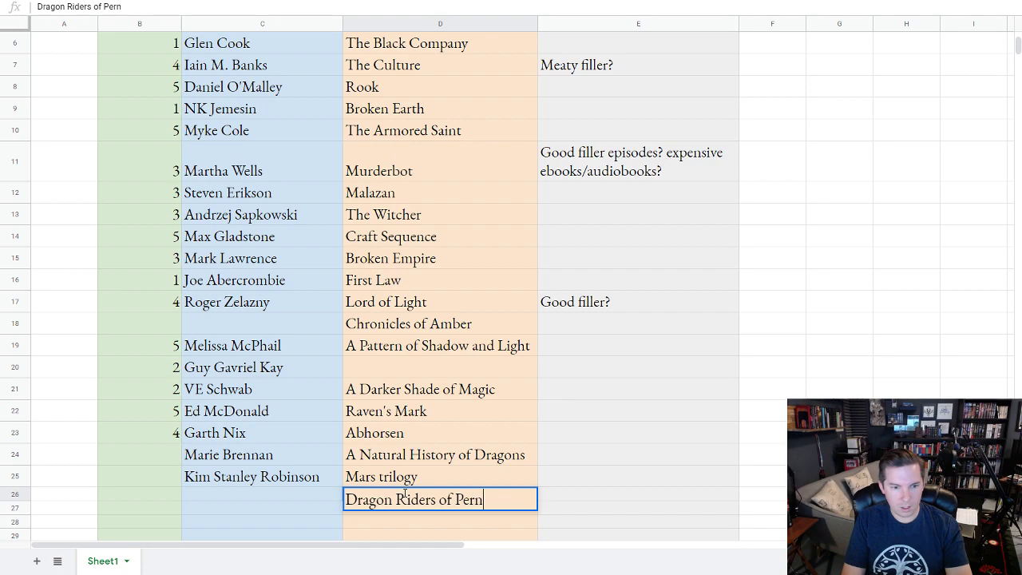
pyautogui.hotkey('shift', 'Tab')
pyautogui.write('Anne')
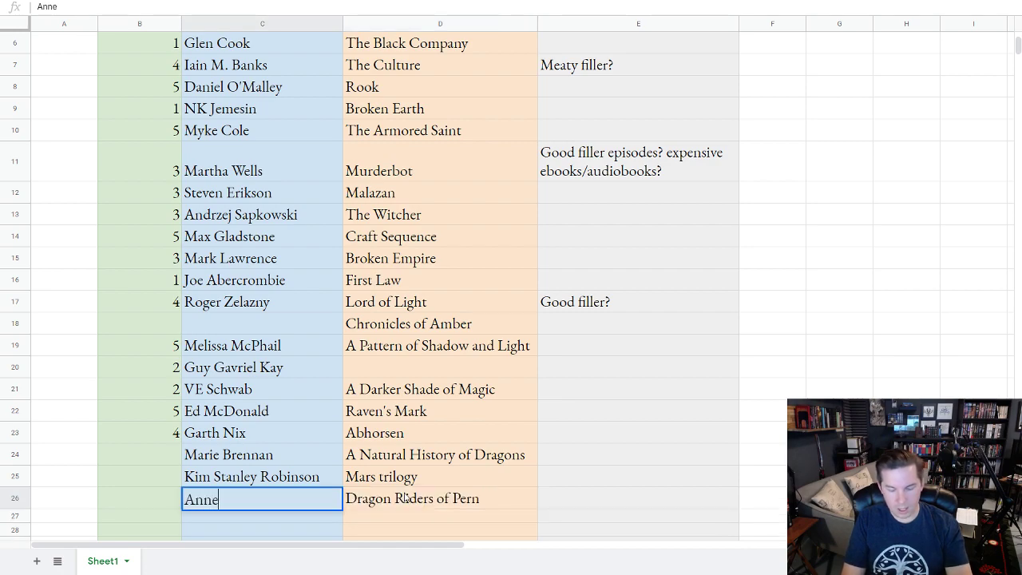
pyautogui.write(' Mc')
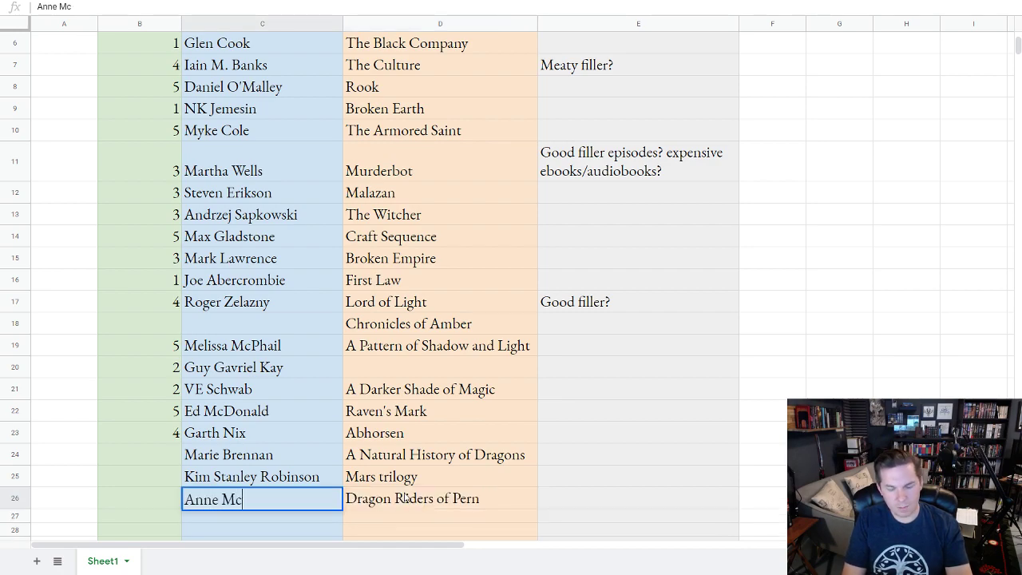
pyautogui.write('Caff')
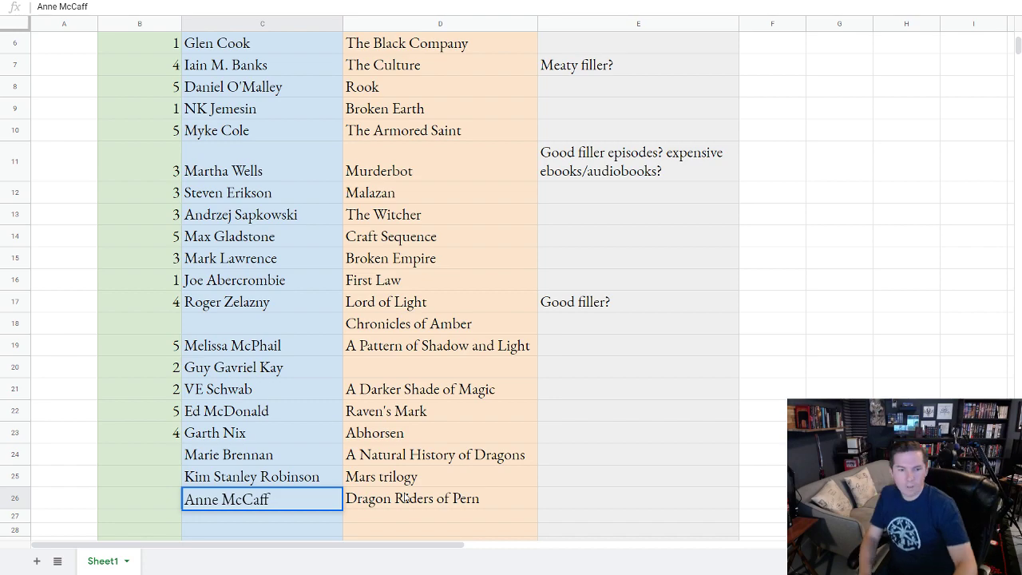
pyautogui.write('rey')
pyautogui.press('Return')
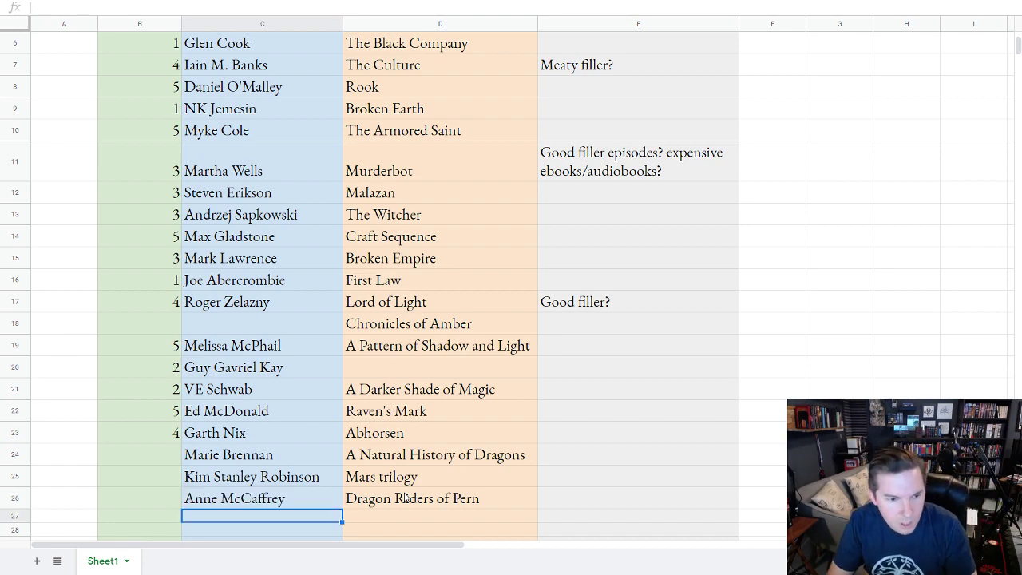
# Give the Dragon Riders of Pern entry a rank of 4
pyautogui.click(162, 498)
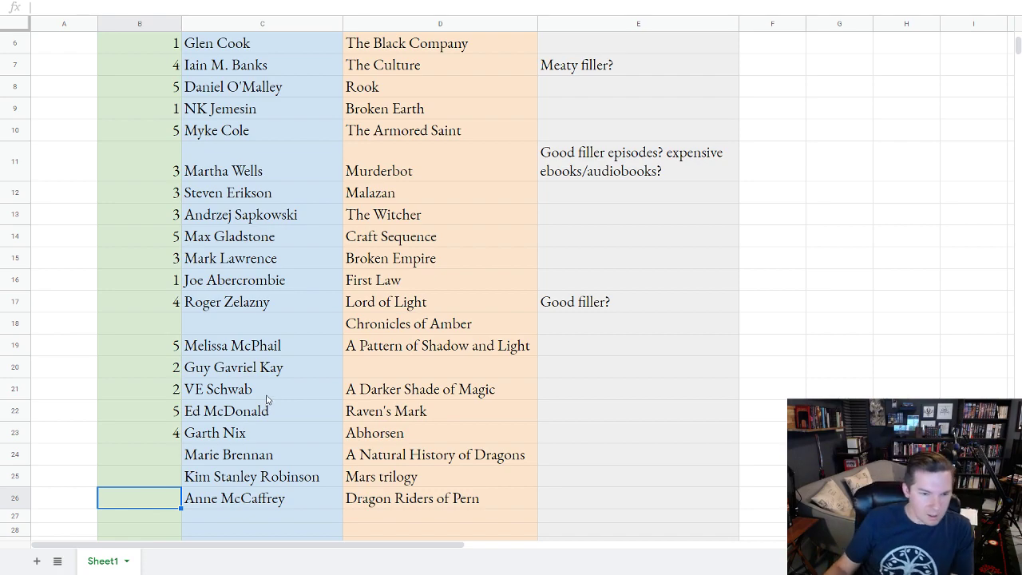
pyautogui.write('4')
pyautogui.press('Up')
pyautogui.click(221, 503)
pyautogui.click(463, 500)
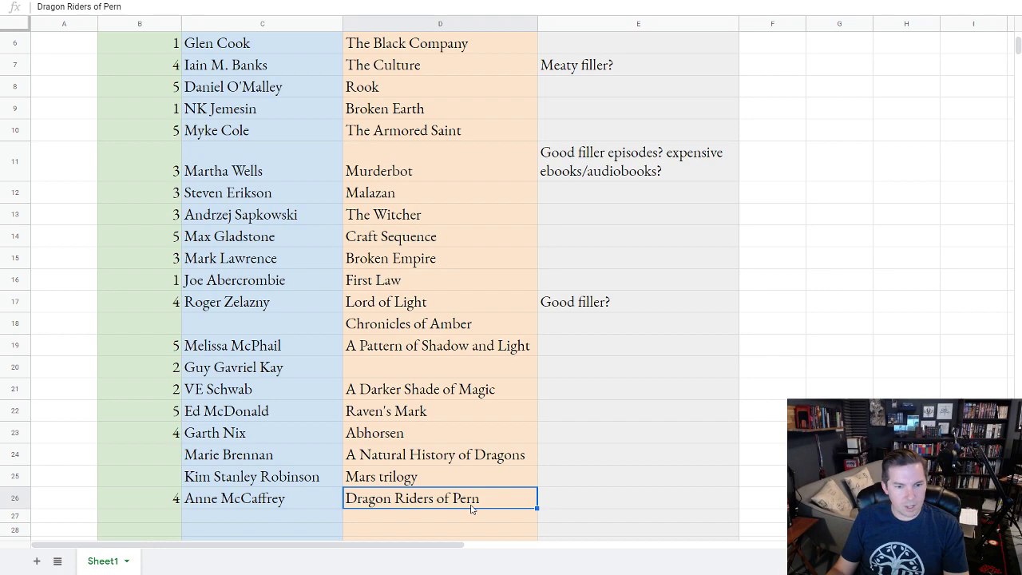
pyautogui.click(660, 509)
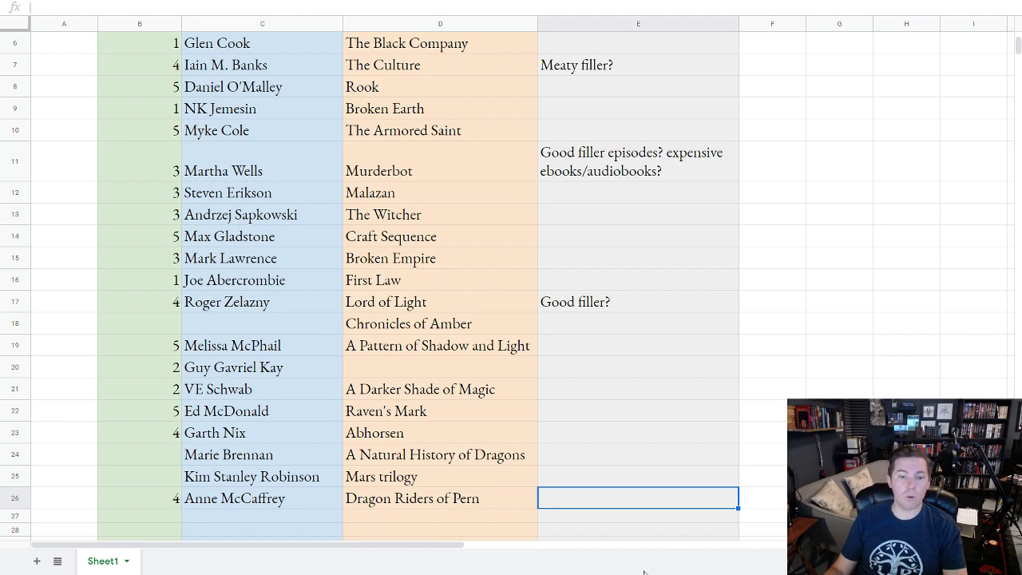
# Add a new entry in row 27 with the series "War of the Rose Throne" and the author "Peter Mclean"
pyautogui.click(379, 517)
pyautogui.write('War')
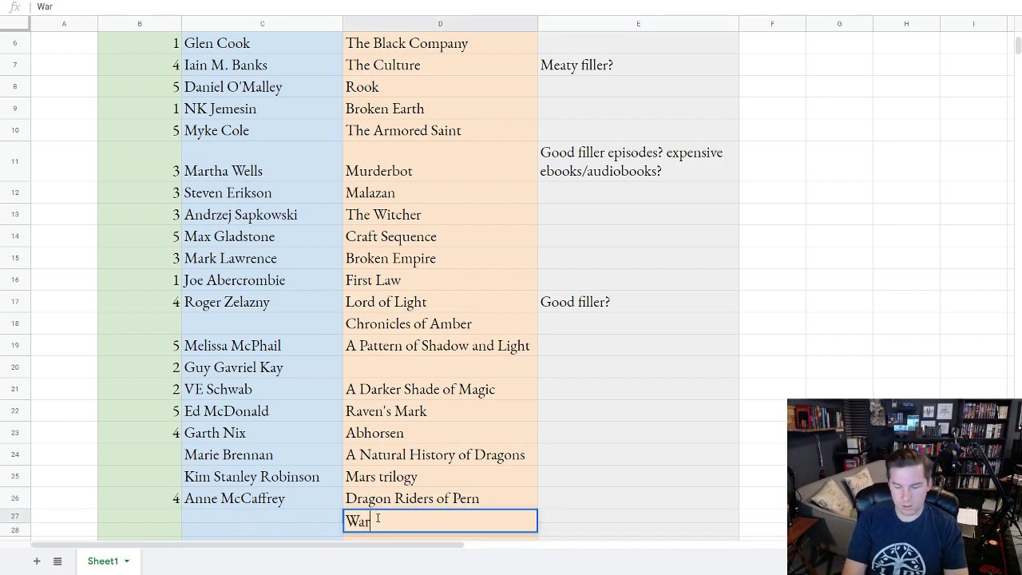
pyautogui.write(' of the Rose Throne')
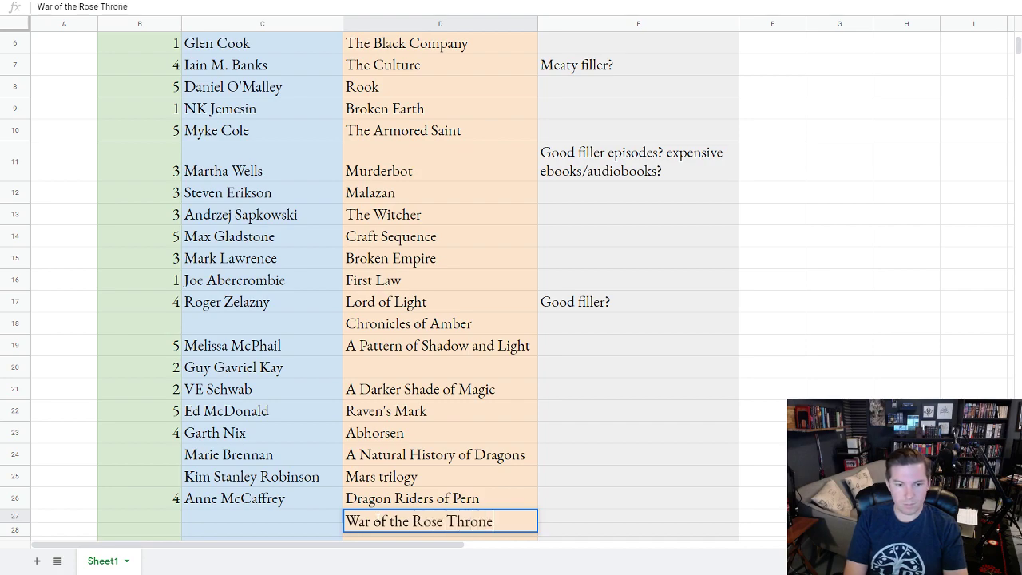
pyautogui.hotkey('shift', 'Tab')
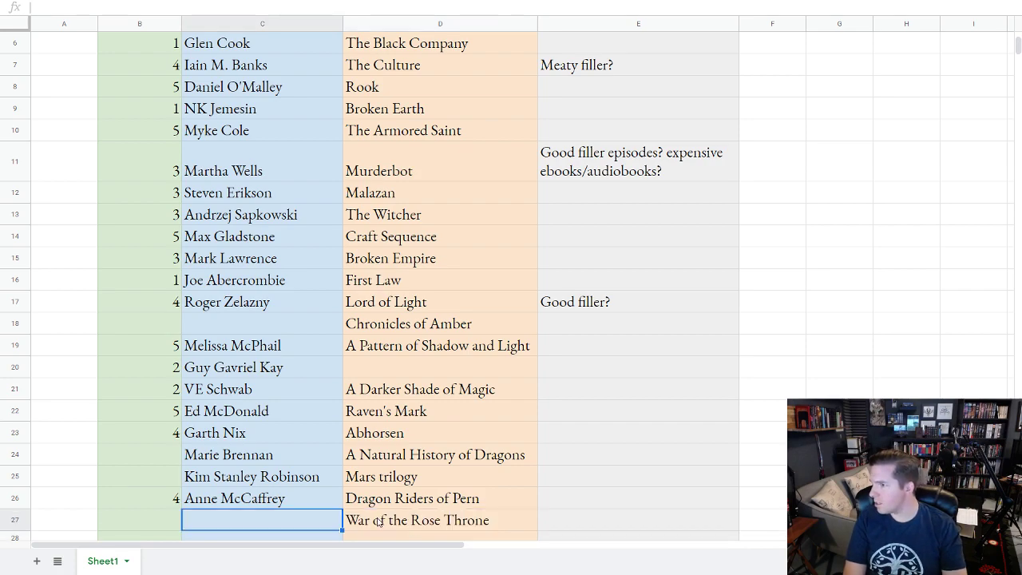
pyautogui.write('Pete')
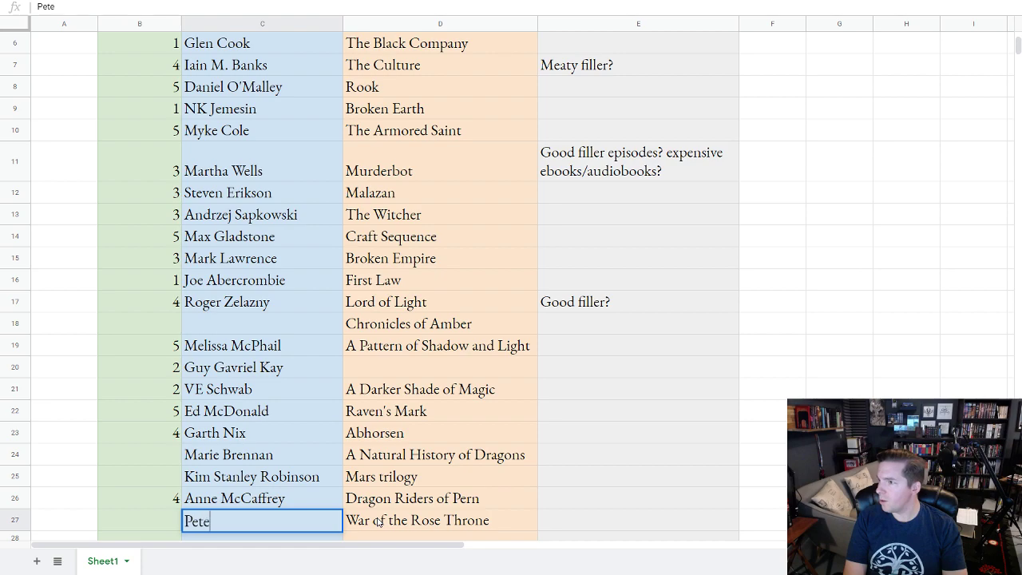
pyautogui.write('r Mclean')
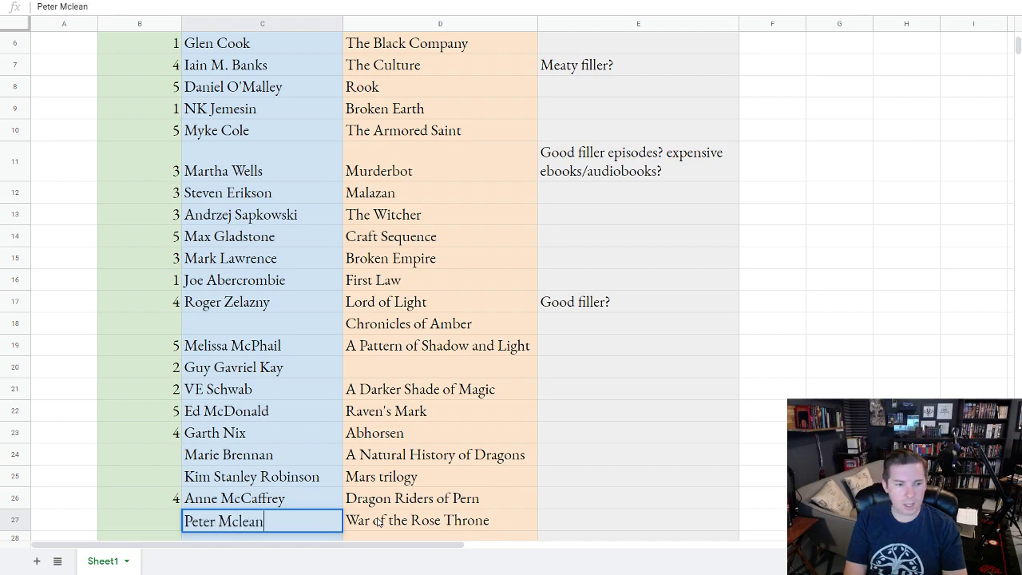
pyautogui.press('Tab')
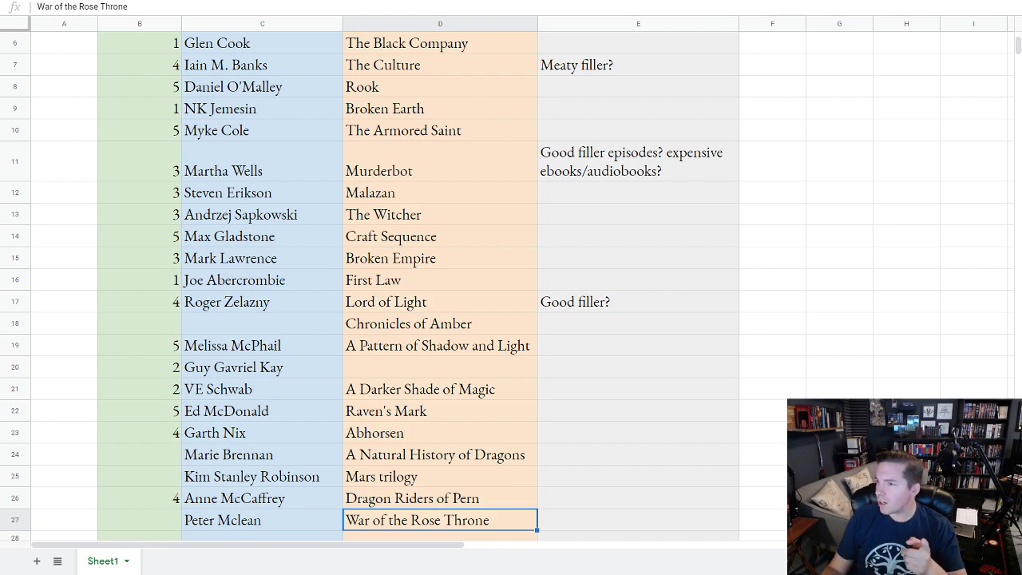
# Copy the Joe Abercrombie First Law entry into a new row inserted directly below the column headings
pyautogui.scroll(2, 250, 293)
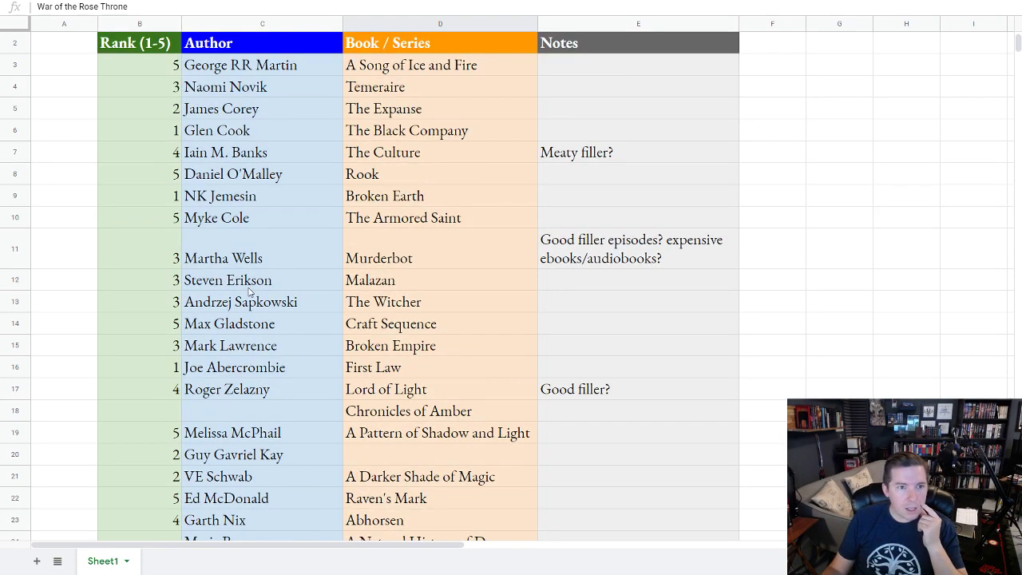
pyautogui.click(366, 177)
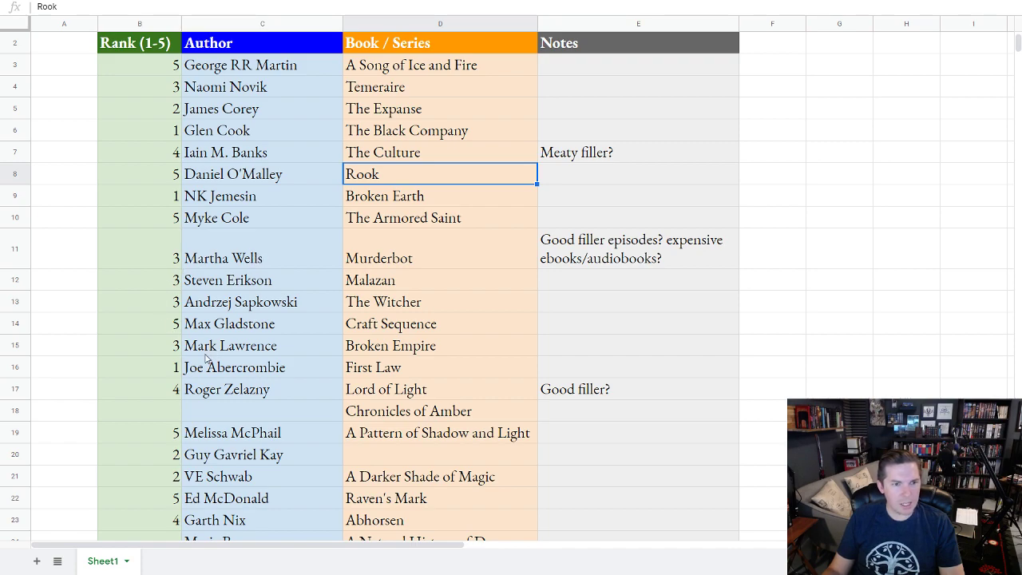
pyautogui.click(144, 373)
pyautogui.moveTo(208, 369); pyautogui.dragTo(565, 365)
pyautogui.hotkey('ctrl', 'c')
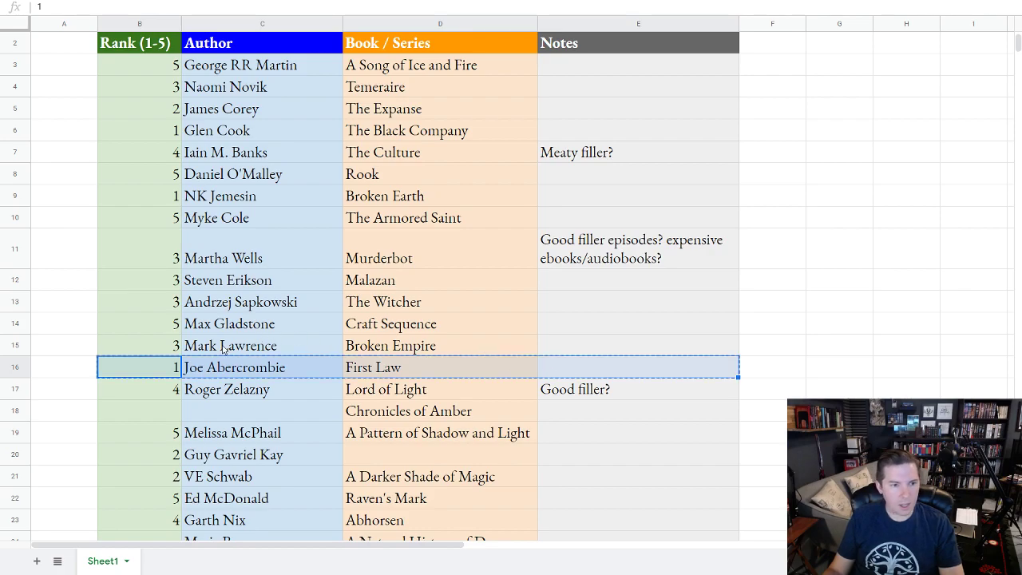
pyautogui.scroll(1, 143, 374)
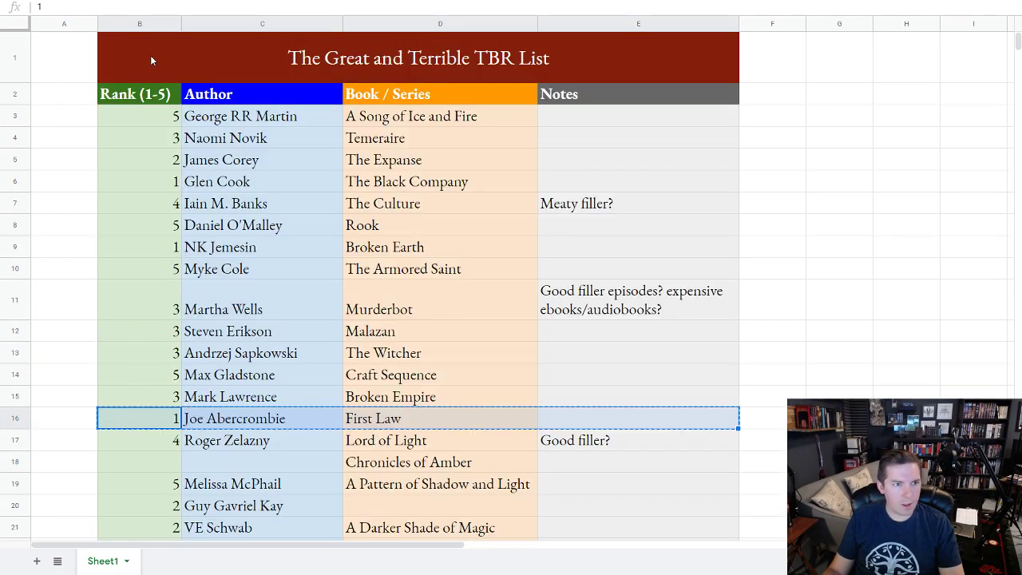
pyautogui.rightClick(16, 115)
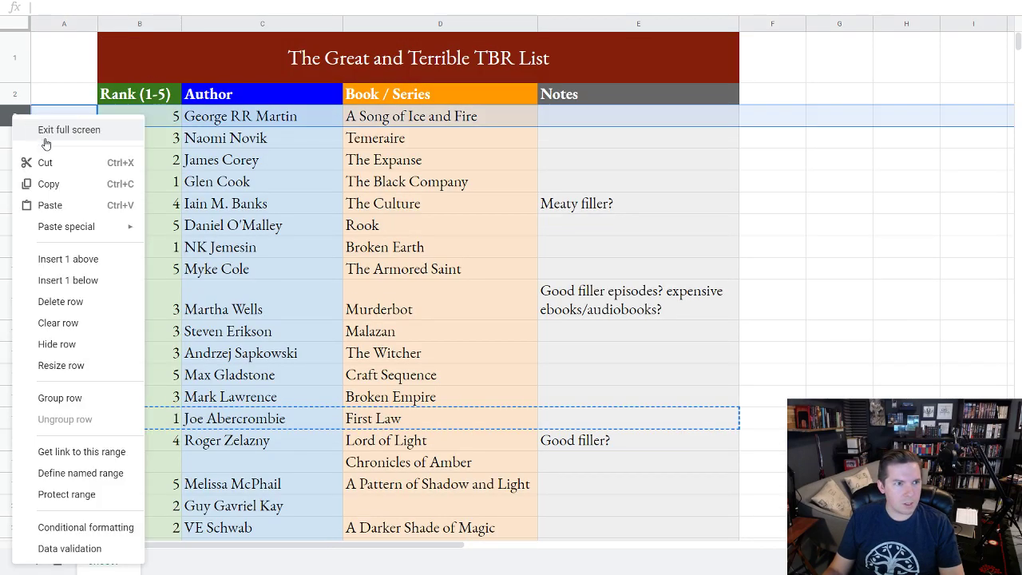
pyautogui.click(68, 260)
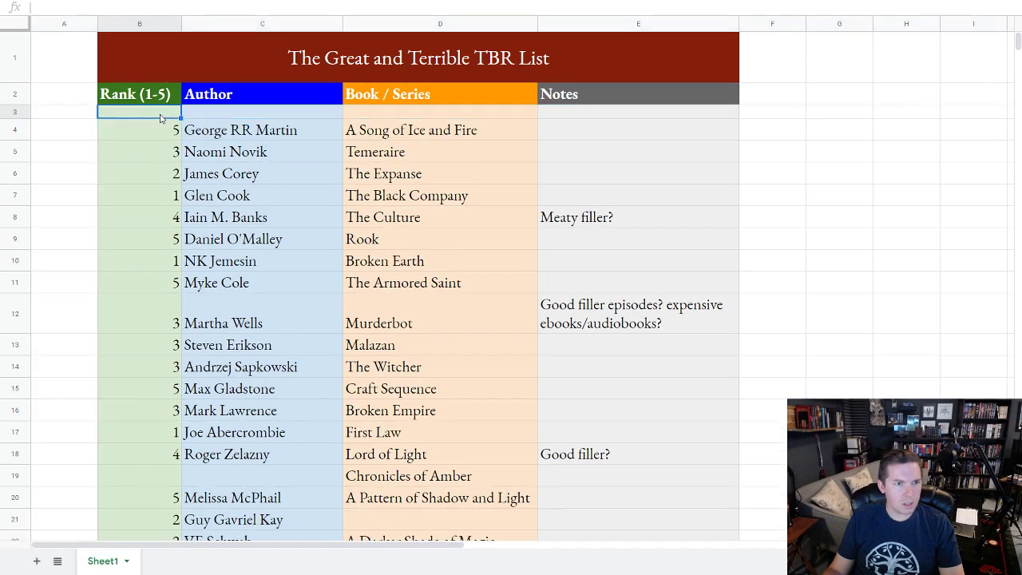
pyautogui.hotkey('ctrl', 'v')
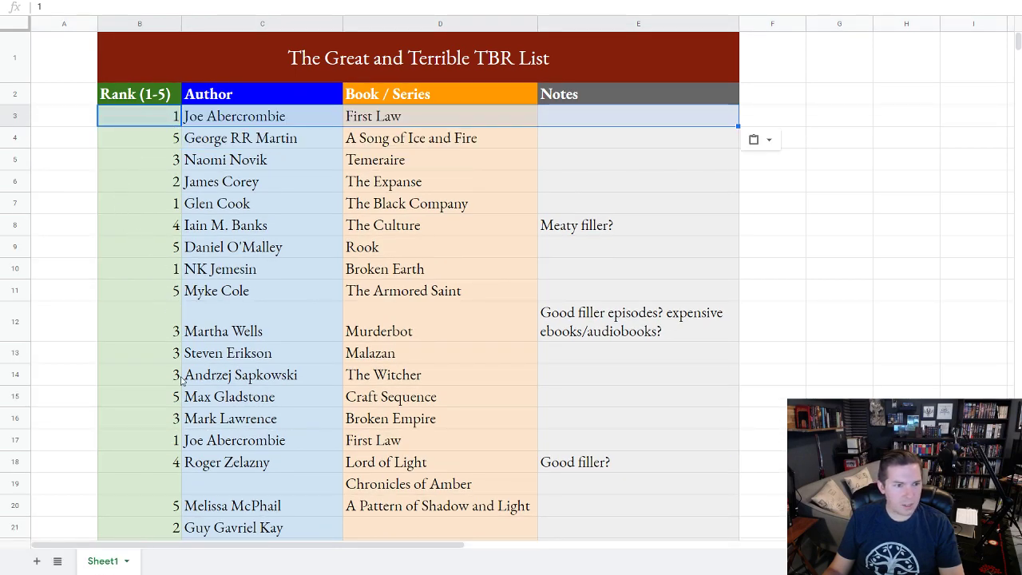
# Clear the original First Law entry in row 17 and delete the emptied row
pyautogui.moveTo(176, 452); pyautogui.dragTo(634, 452)
pyautogui.press('Delete')
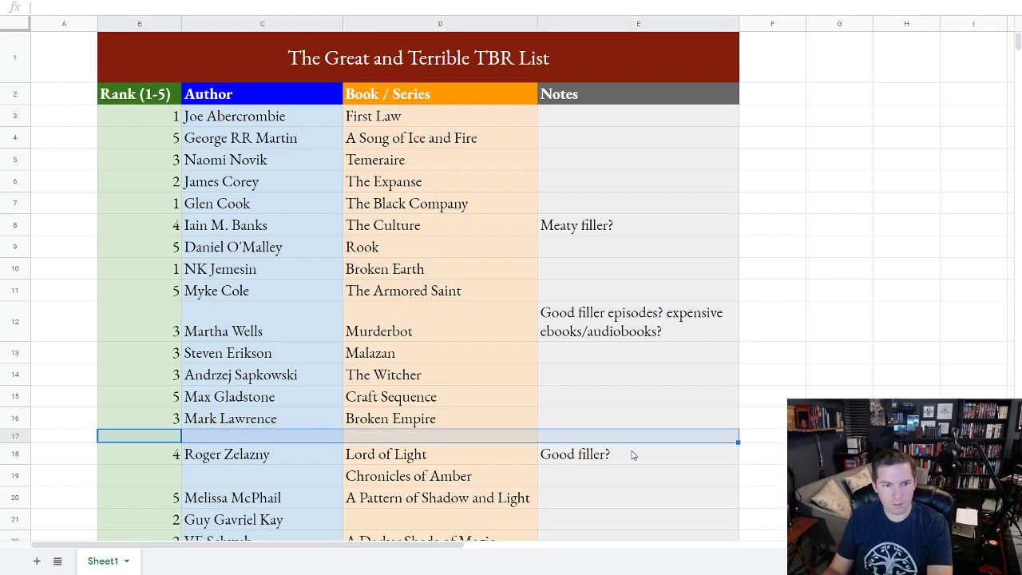
pyautogui.click(12, 436)
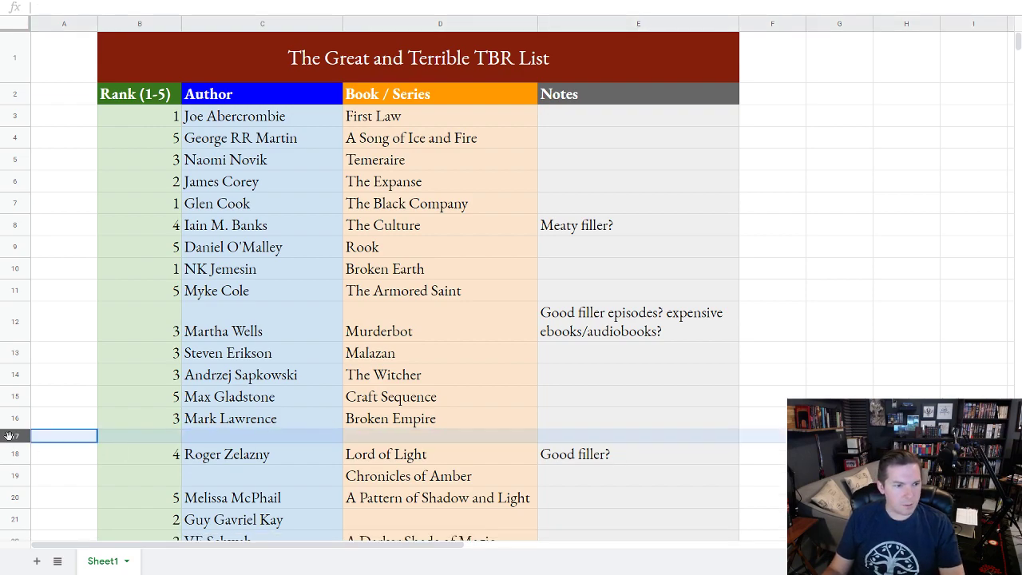
pyautogui.rightClick(12, 436)
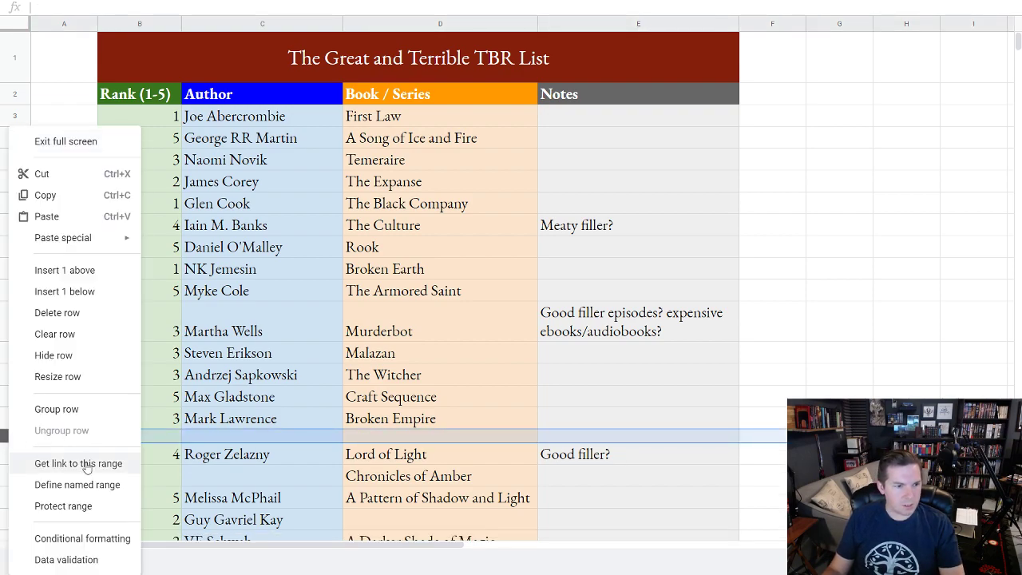
pyautogui.click(70, 319)
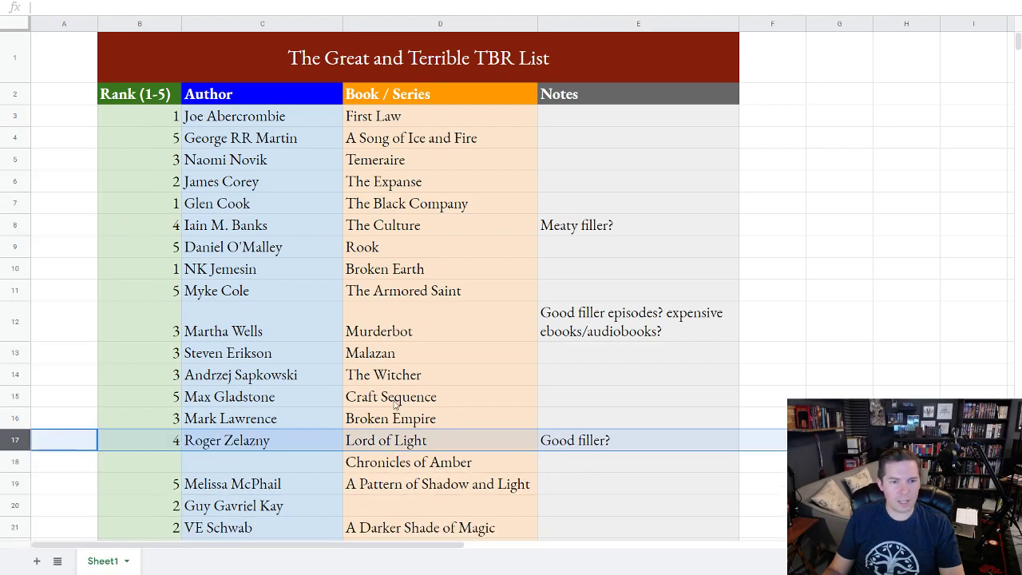
pyautogui.click(470, 403)
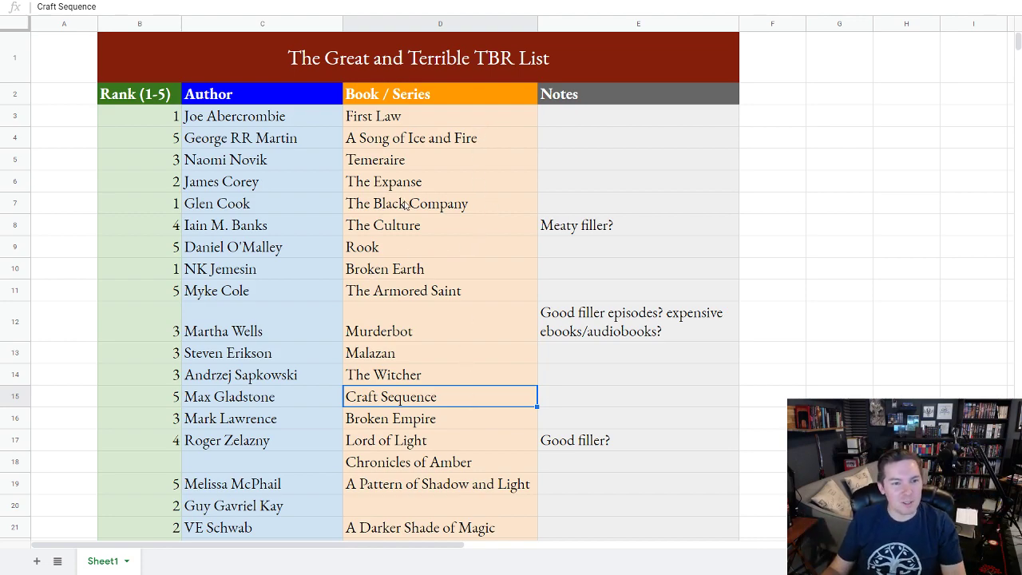
# Copy the NK Jemesin Broken Earth entry, rank through notes, and delete its original row 10
pyautogui.moveTo(140, 269); pyautogui.dragTo(542, 275)
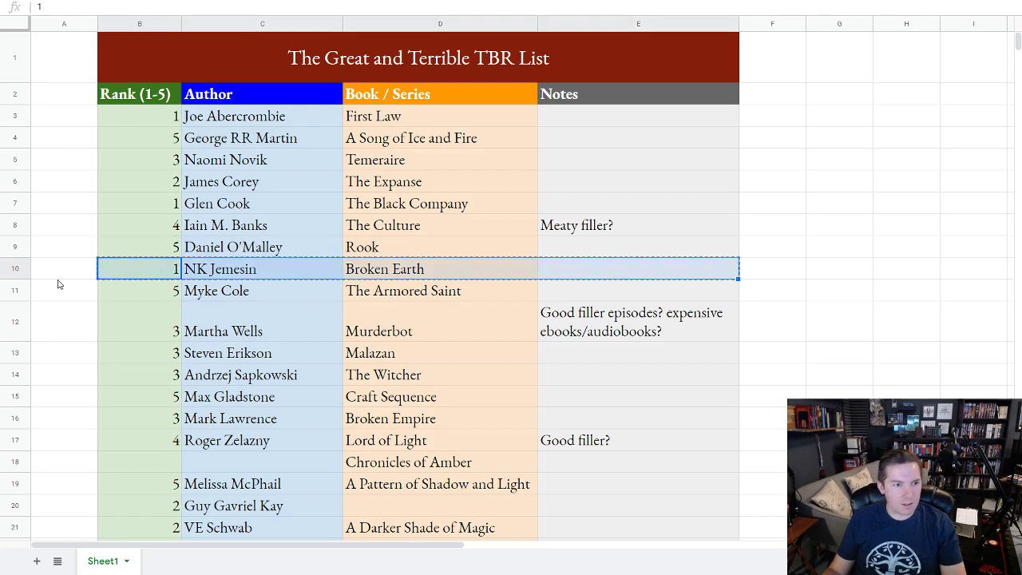
pyautogui.hotkey('ctrl', 'x')
pyautogui.rightClick(21, 276)
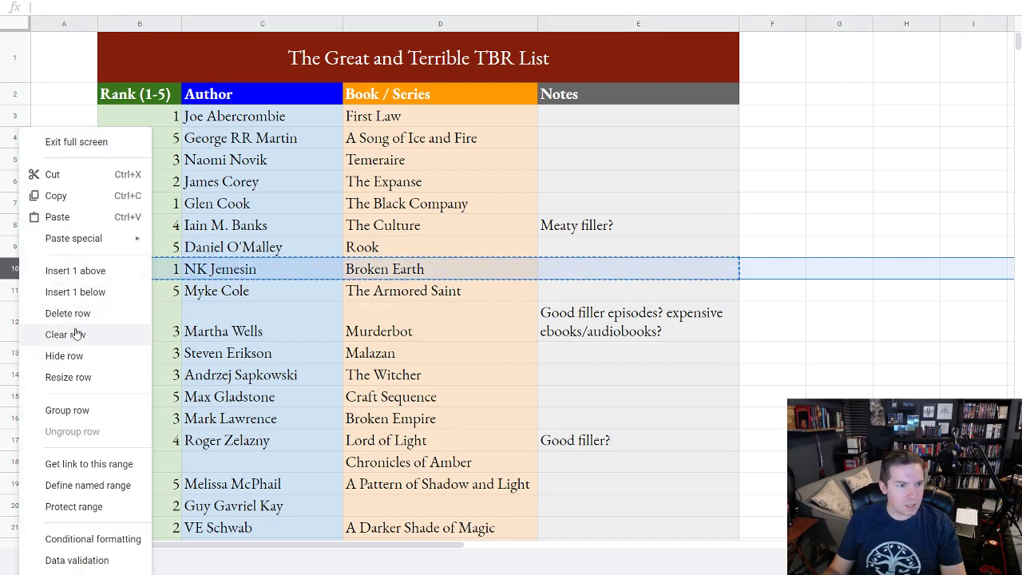
pyautogui.click(68, 313)
# Insert an empty row above First Law and paste the Broken Earth entry into it
pyautogui.rightClick(16, 117)
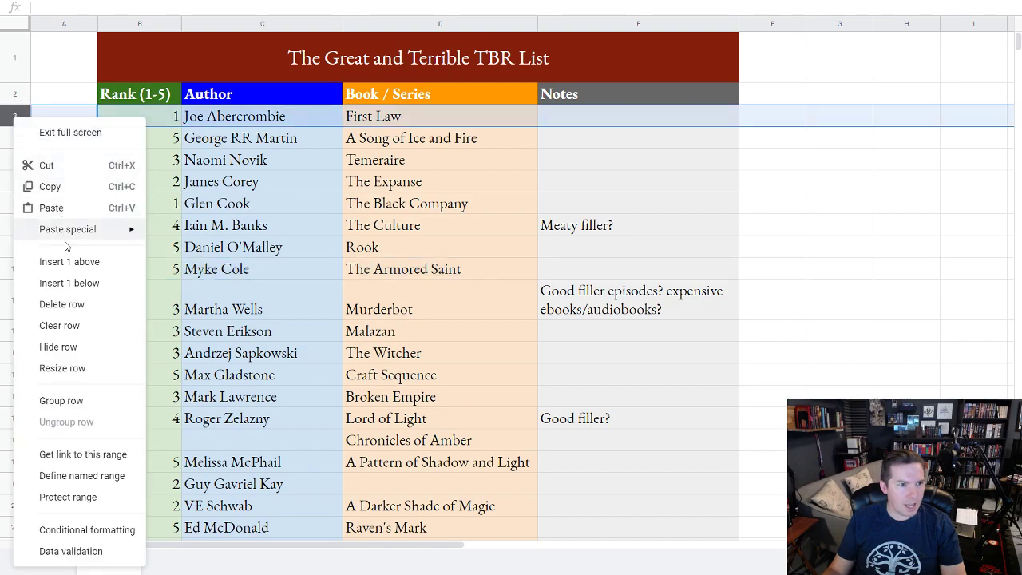
pyautogui.click(36, 263)
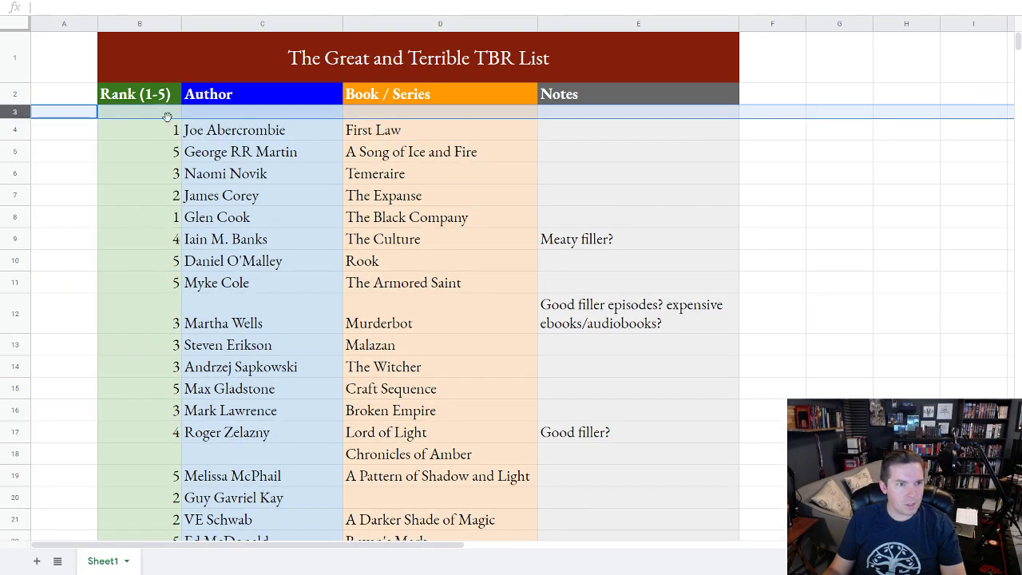
pyautogui.click(166, 114)
pyautogui.hotkey('ctrl', 'v')
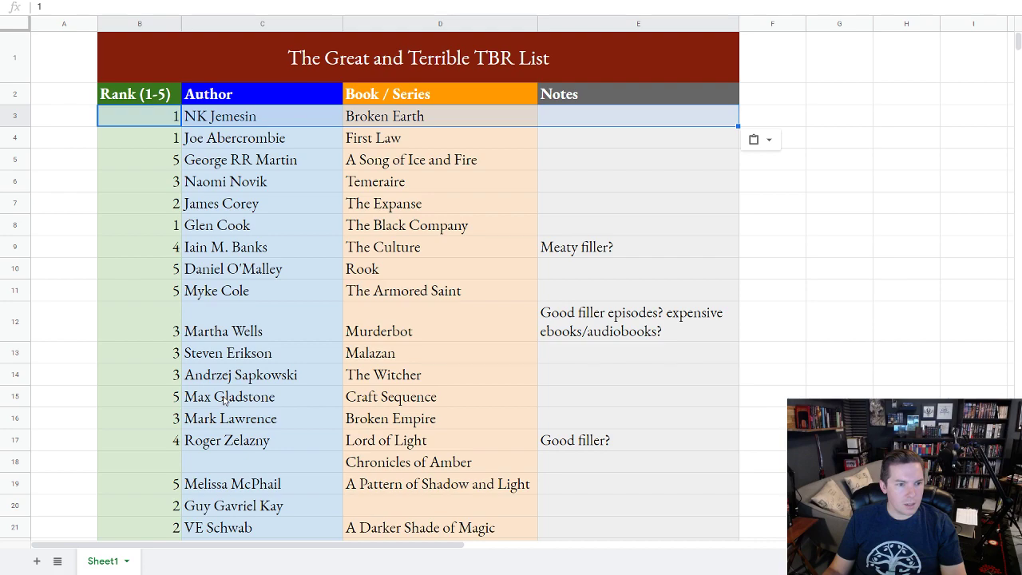
# Copy the Glen Cook Black Company entry, rank through notes, and delete its original row 8
pyautogui.scroll(-1, 225, 403)
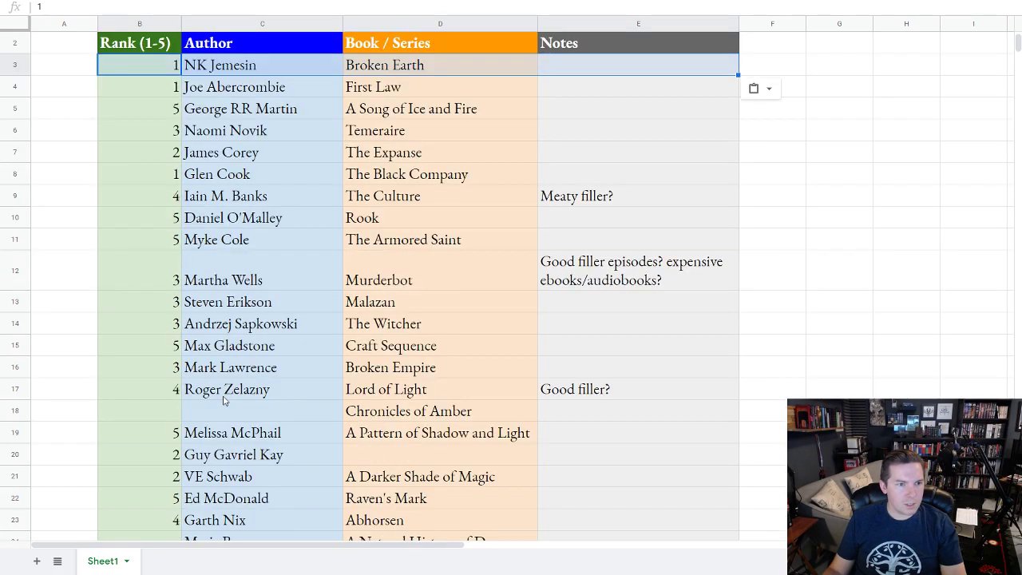
pyautogui.click(17, 176)
pyautogui.moveTo(135, 176); pyautogui.dragTo(583, 171)
pyautogui.hotkey('ctrl', 'c')
pyautogui.rightClick(22, 173)
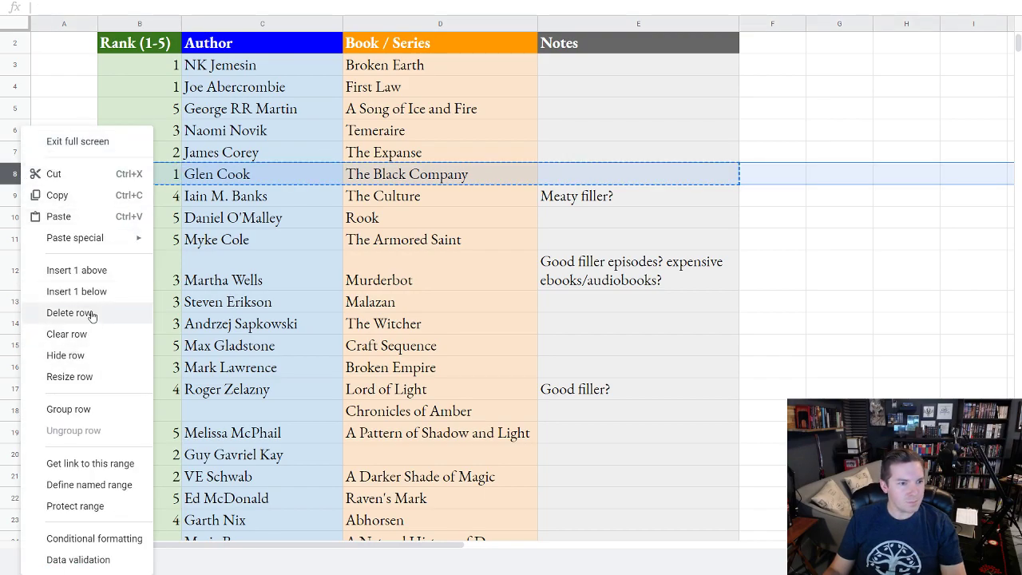
pyautogui.click(116, 313)
# Insert an empty row below Broken Earth and paste the Black Company entry into it, starting in the Rank column
pyautogui.scroll(2, 145, 209)
pyautogui.rightClick(25, 117)
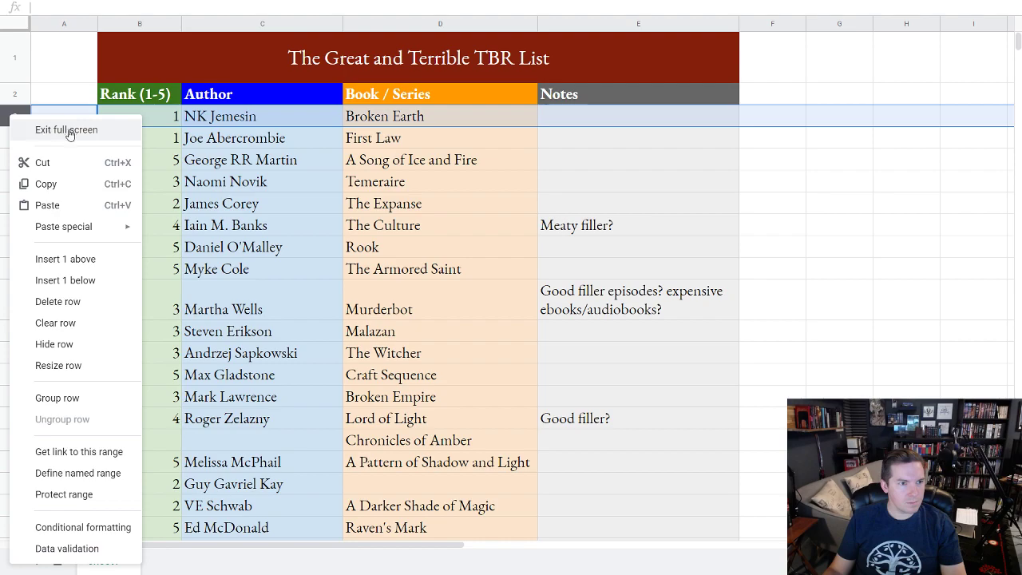
pyautogui.click(72, 281)
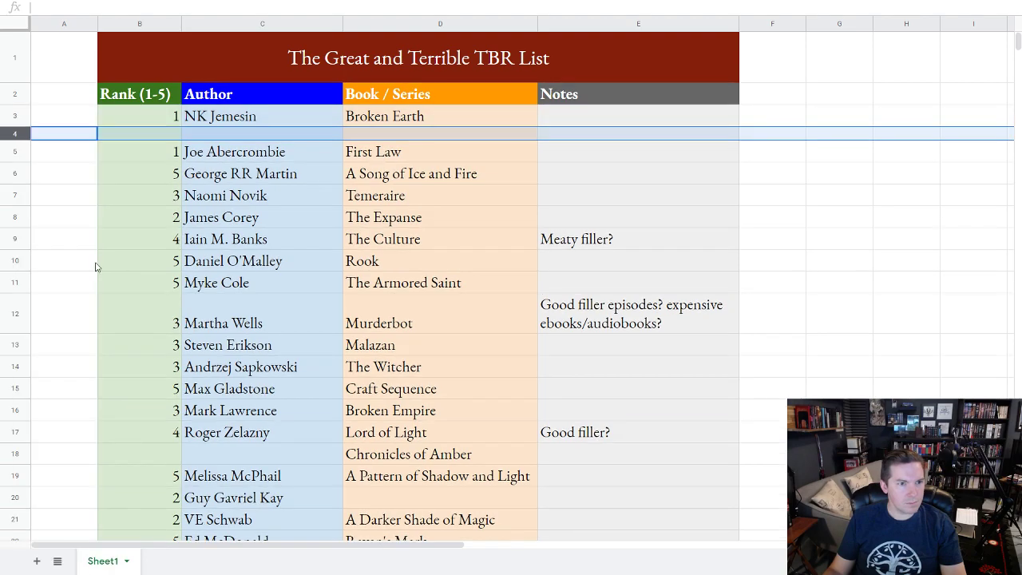
pyautogui.hotkey('ctrl', 'v')
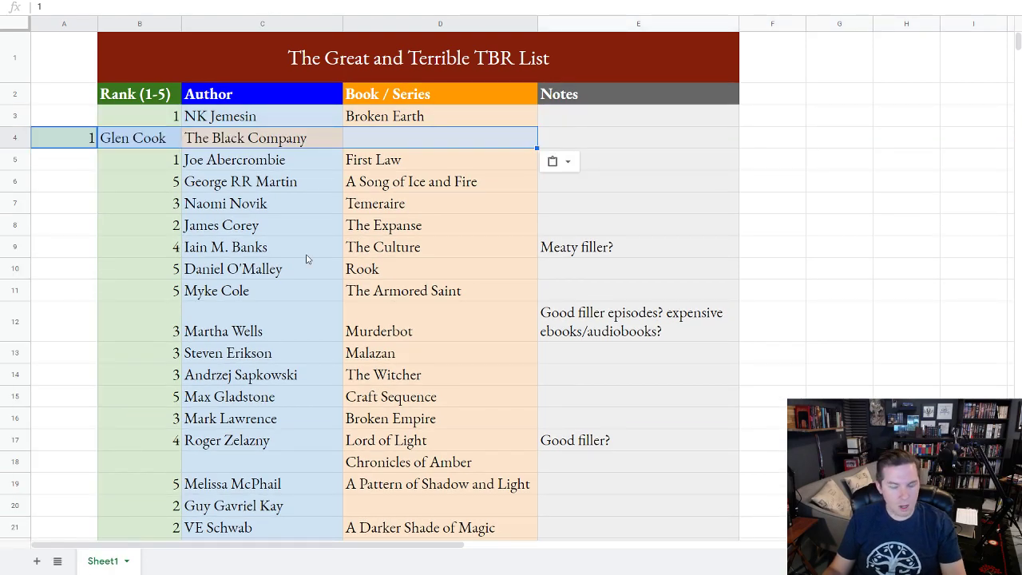
pyautogui.hotkey('ctrl', 'z')
pyautogui.click(160, 144)
pyautogui.hotkey('ctrl', 'v')
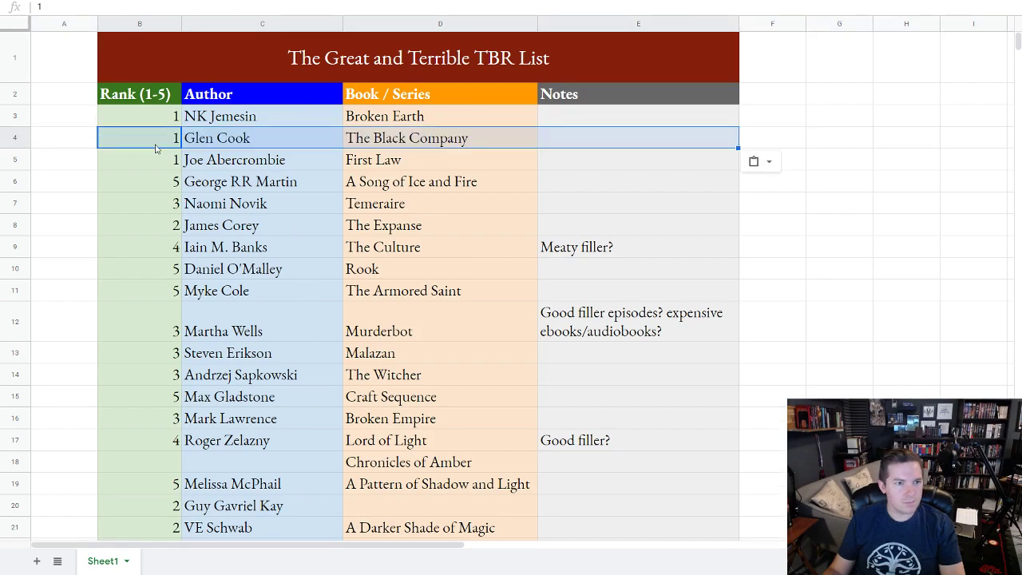
pyautogui.click(302, 201)
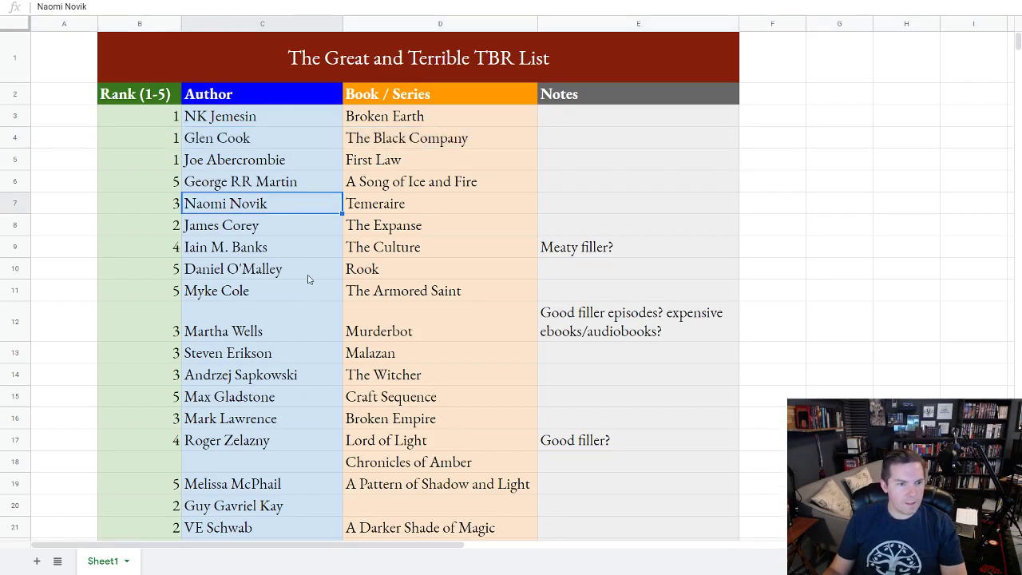
# Copy the VE Schwab and Ed McDonald entries, rank through notes, and delete VE Schwab's original row 21
pyautogui.scroll(-5, 308, 279)
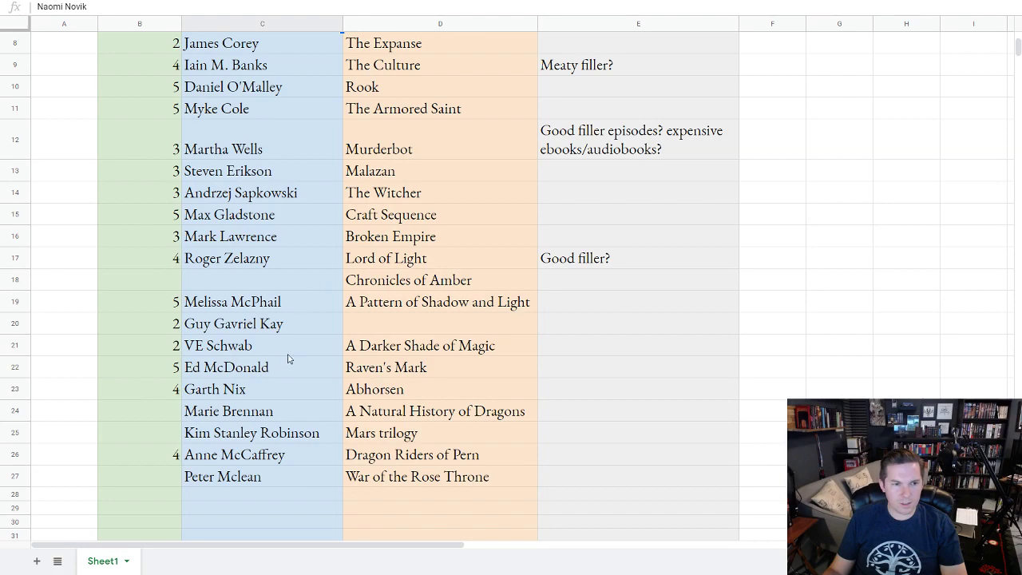
pyautogui.moveTo(160, 353); pyautogui.dragTo(548, 367)
pyautogui.hotkey('ctrl', 'c')
pyautogui.rightClick(15, 345)
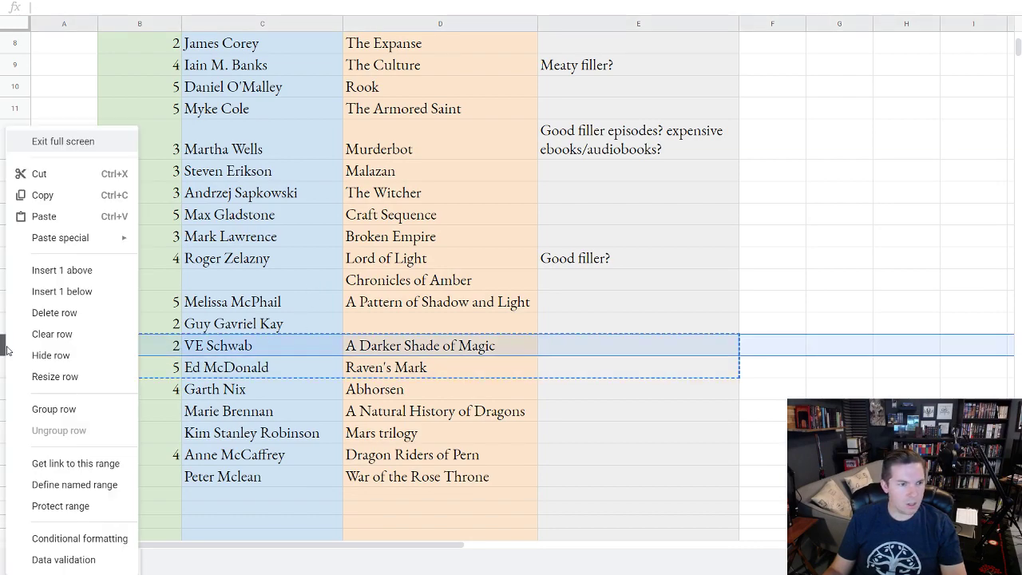
pyautogui.click(77, 314)
# Insert an empty row below First Law and paste the copied VE Schwab and Ed McDonald entries starting there
pyautogui.scroll(3, 217, 248)
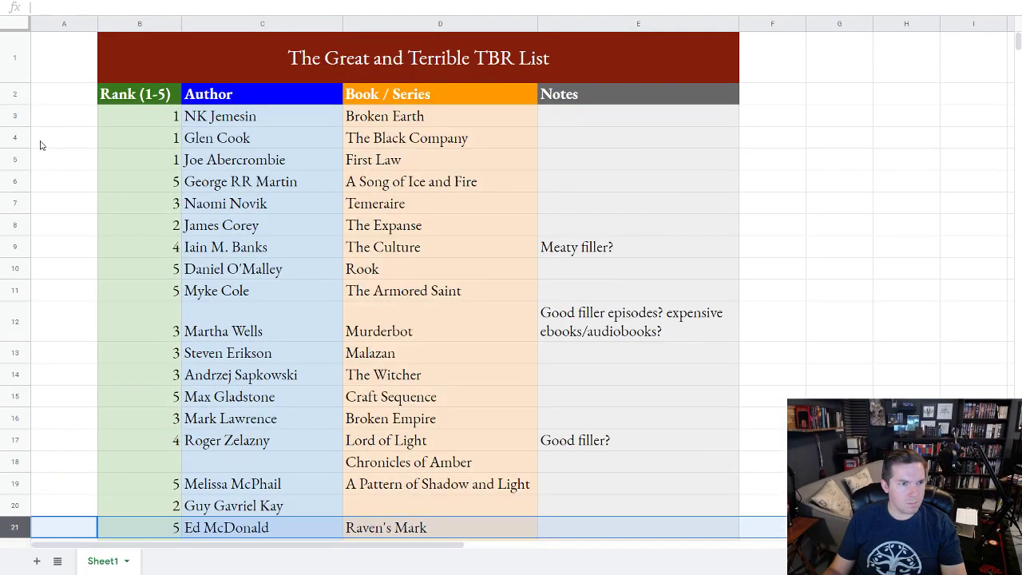
pyautogui.rightClick(18, 166)
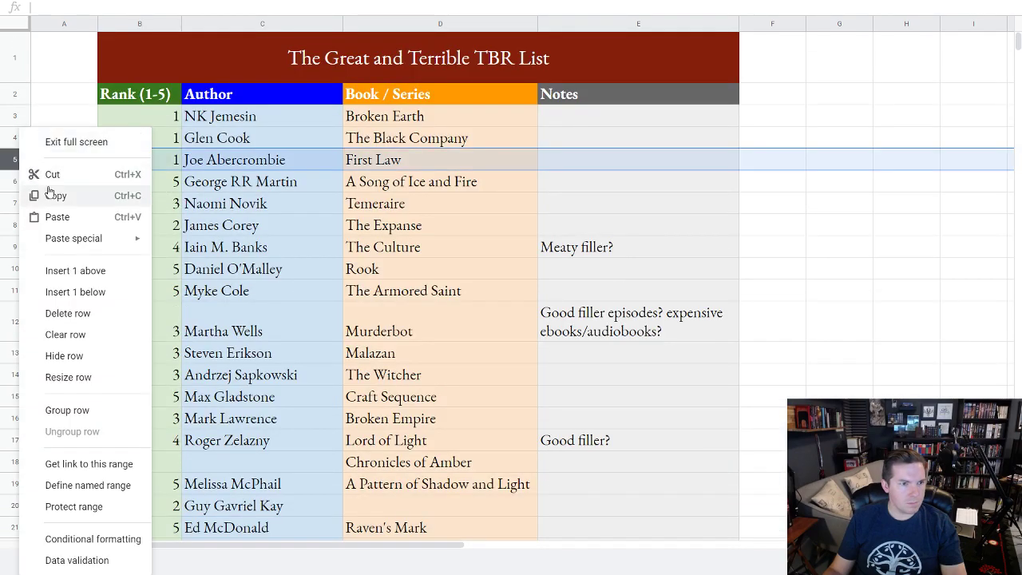
pyautogui.click(70, 291)
pyautogui.click(152, 177)
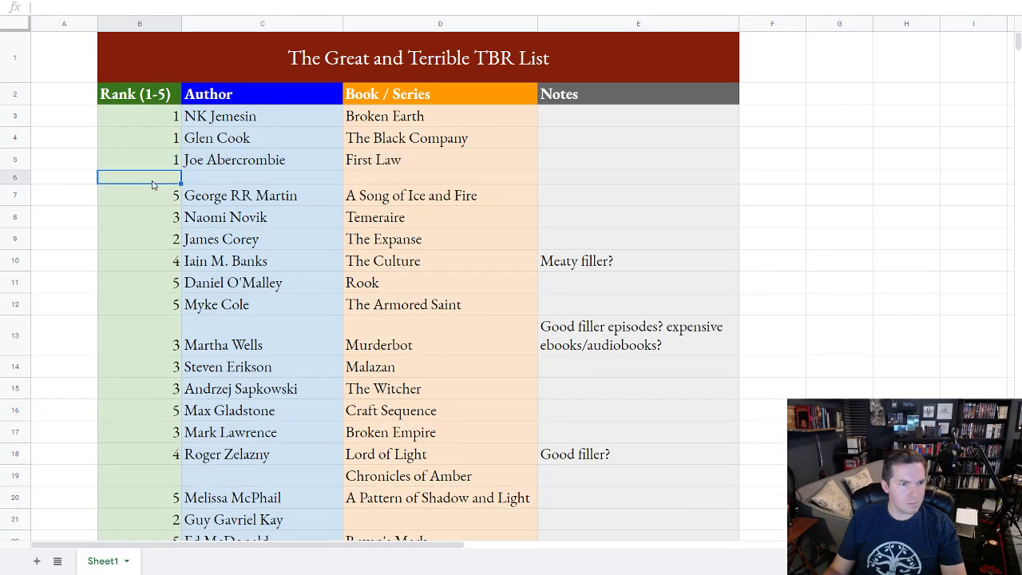
pyautogui.hotkey('ctrl', 'v')
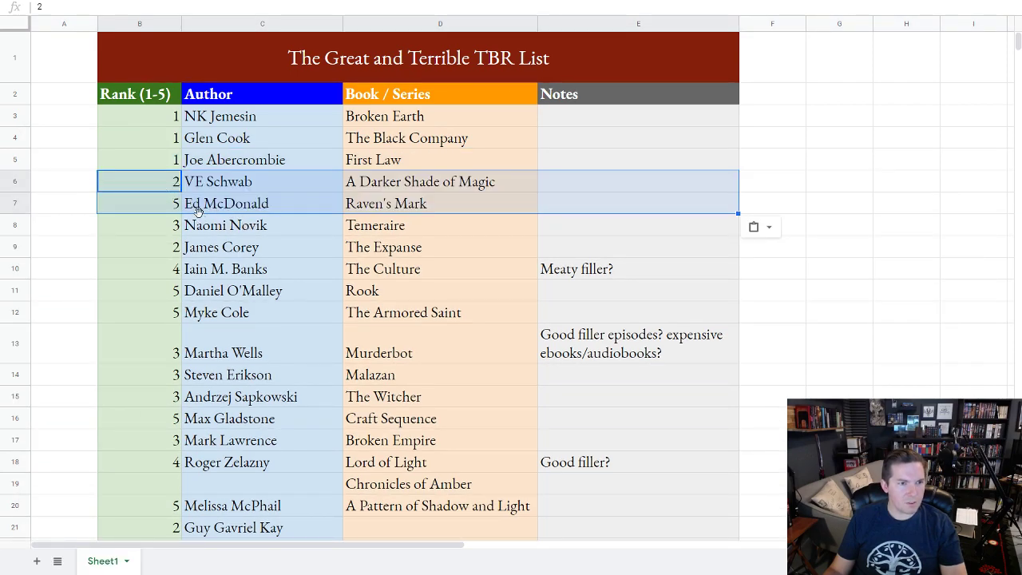
pyautogui.click(195, 210)
# Copy the Guy Gavriel Kay entry, rank through notes, and delete its original row 21
pyautogui.scroll(-2, 295, 227)
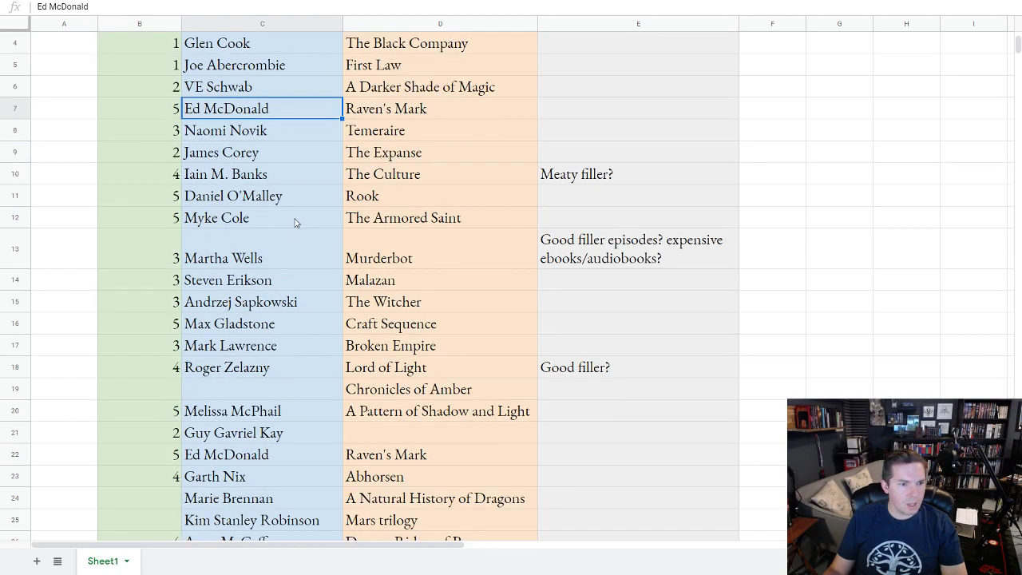
pyautogui.scroll(-2, 295, 223)
pyautogui.click(143, 355)
pyautogui.moveTo(143, 354); pyautogui.dragTo(551, 349)
pyautogui.hotkey('ctrl', 'c')
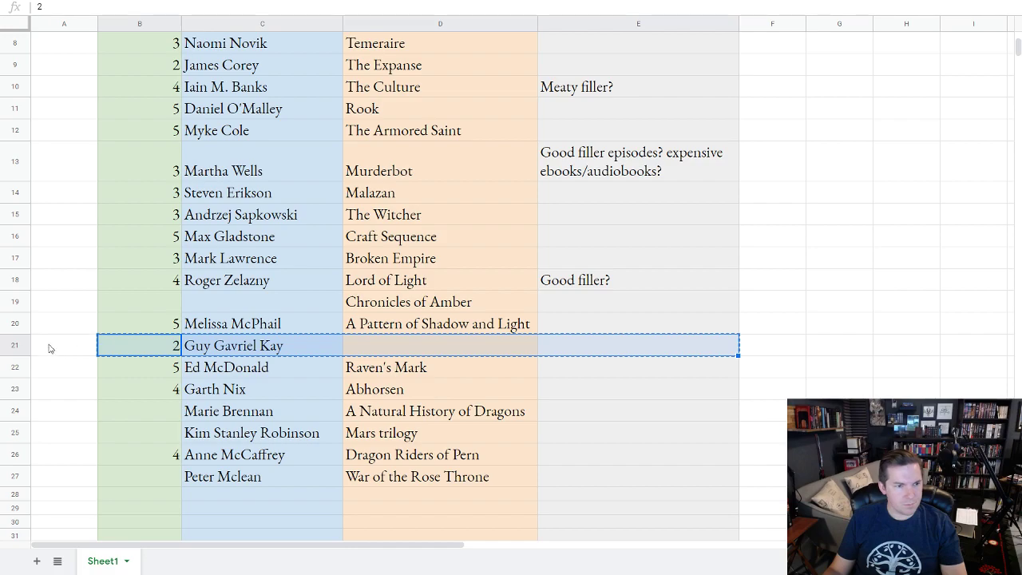
pyautogui.rightClick(20, 349)
pyautogui.click(74, 313)
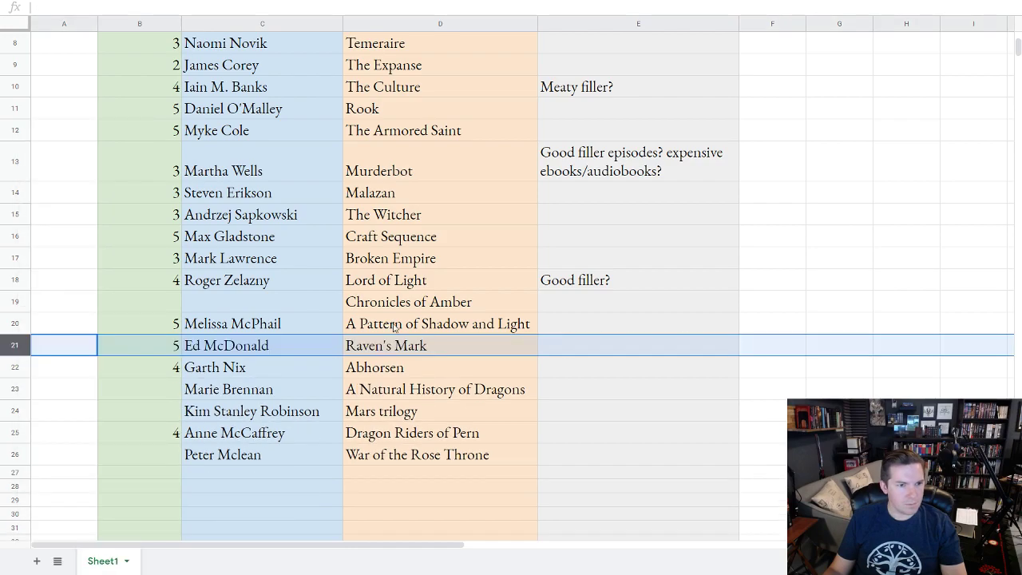
# Insert an empty row above A Darker Shade of Magic and paste the Guy Gavriel Kay entry into it
pyautogui.scroll(5, 200, 182)
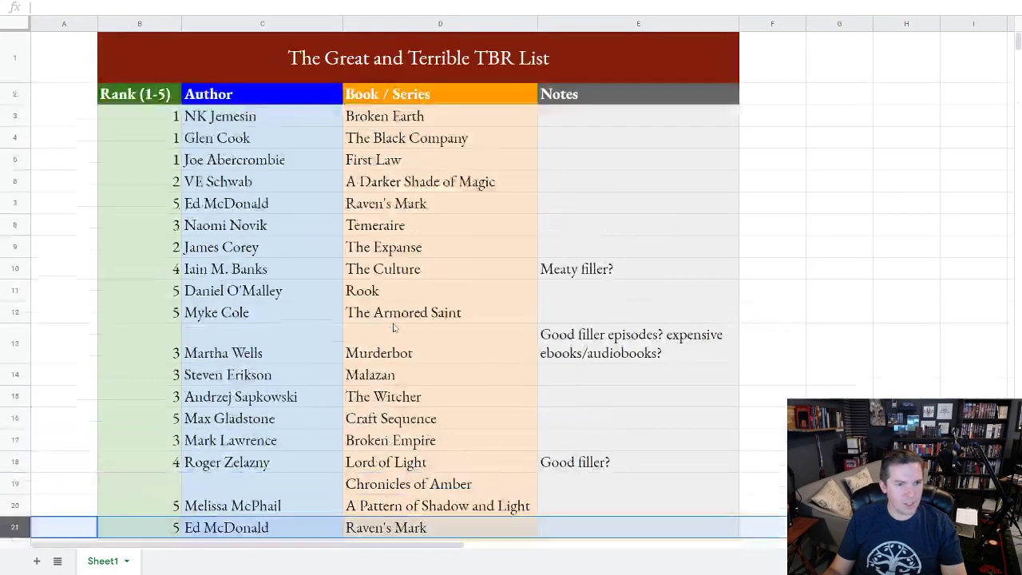
pyautogui.rightClick(163, 190)
pyautogui.moveTo(171, 259)
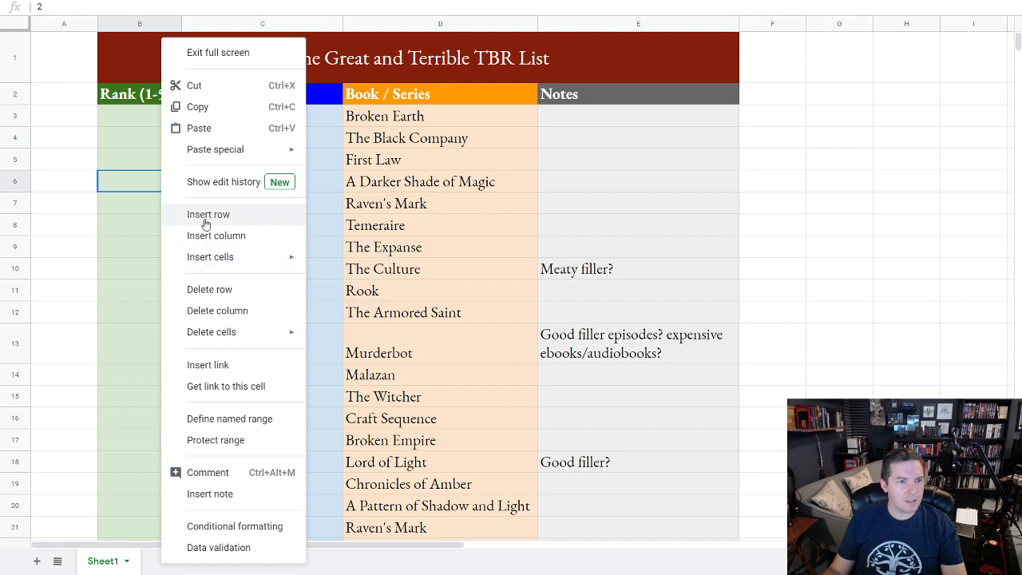
pyautogui.click(205, 222)
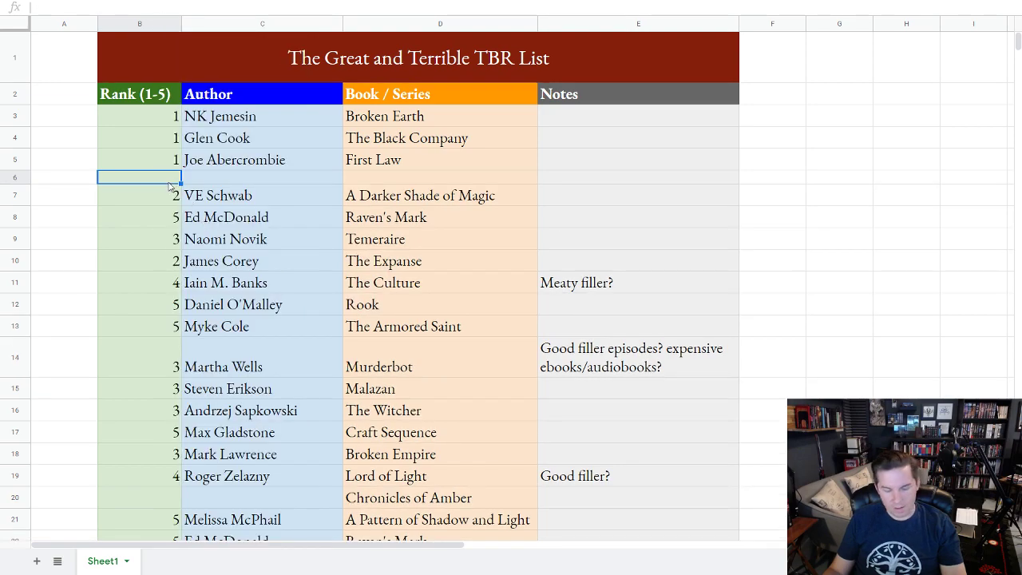
pyautogui.hotkey('ctrl', 'v')
pyautogui.click(211, 209)
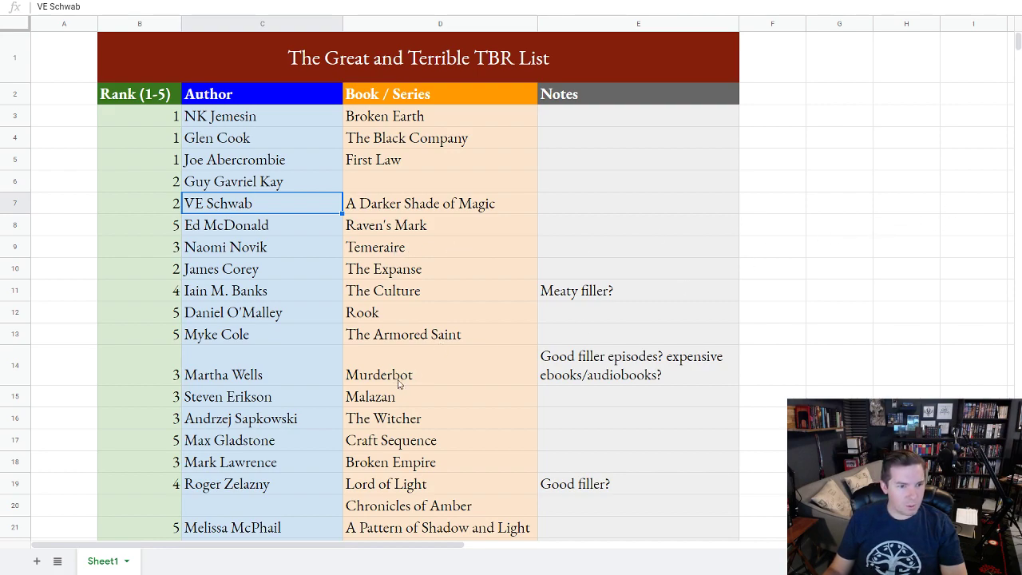
# Set the rank of Steven Erikson's Malazan to 4
pyautogui.click(271, 404)
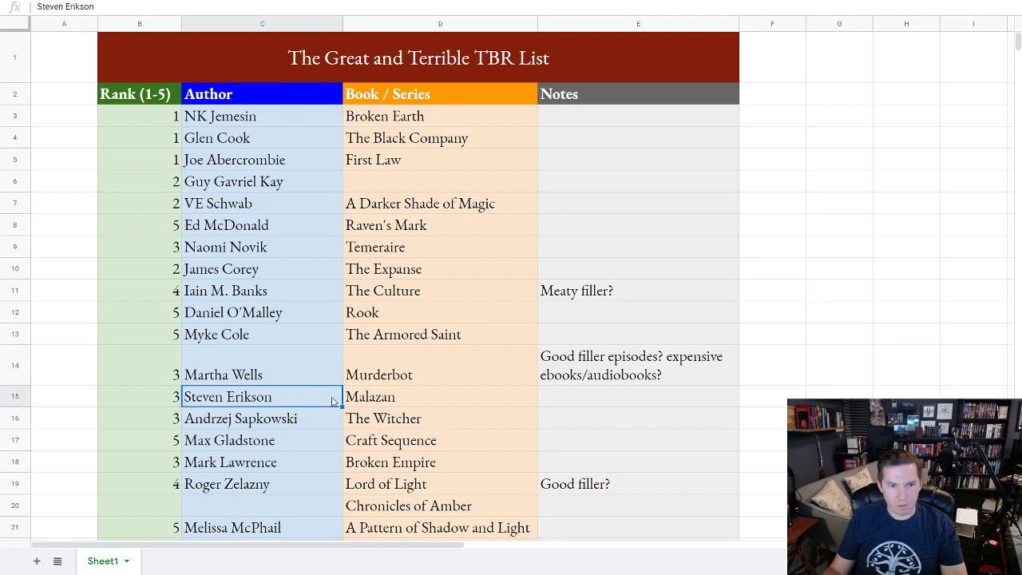
pyautogui.click(159, 402)
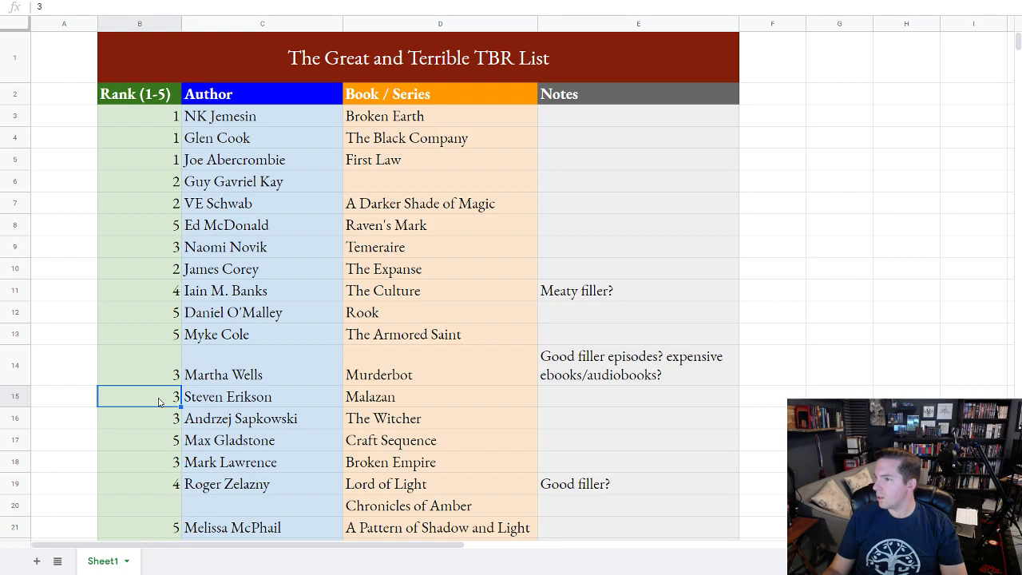
pyautogui.click(252, 404)
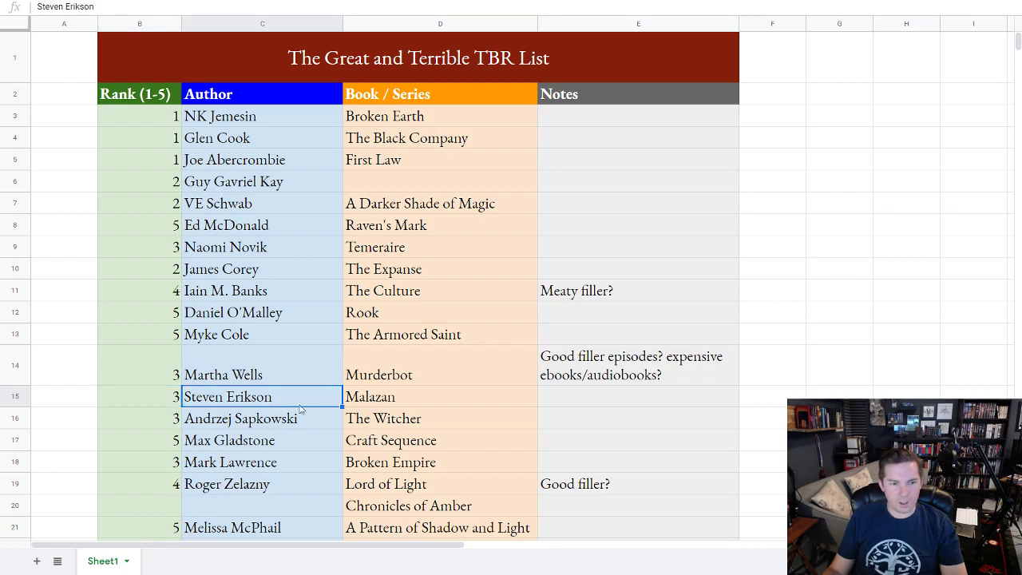
pyautogui.click(384, 404)
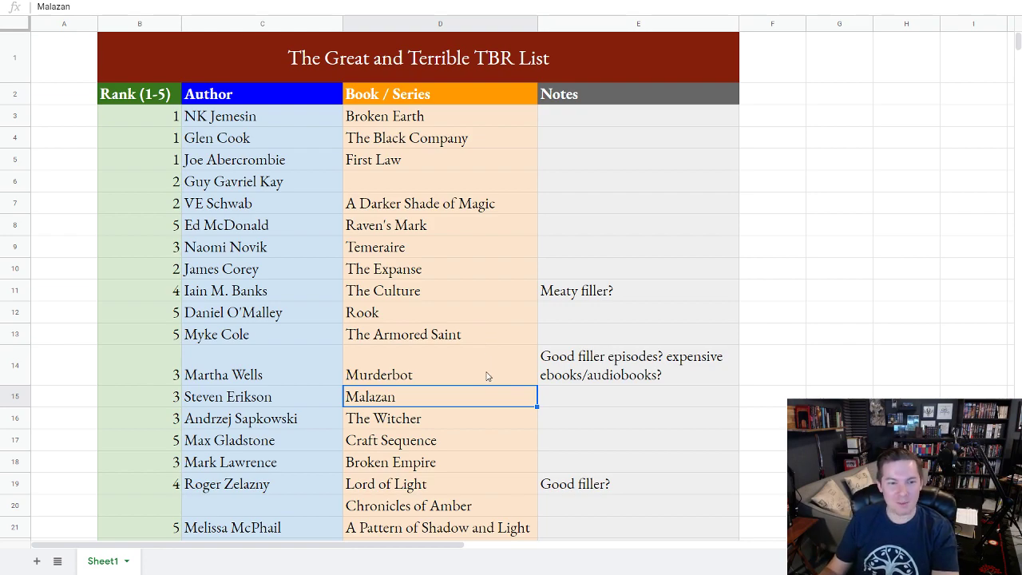
pyautogui.click(166, 399)
pyautogui.write('4')
pyautogui.press('Tab')
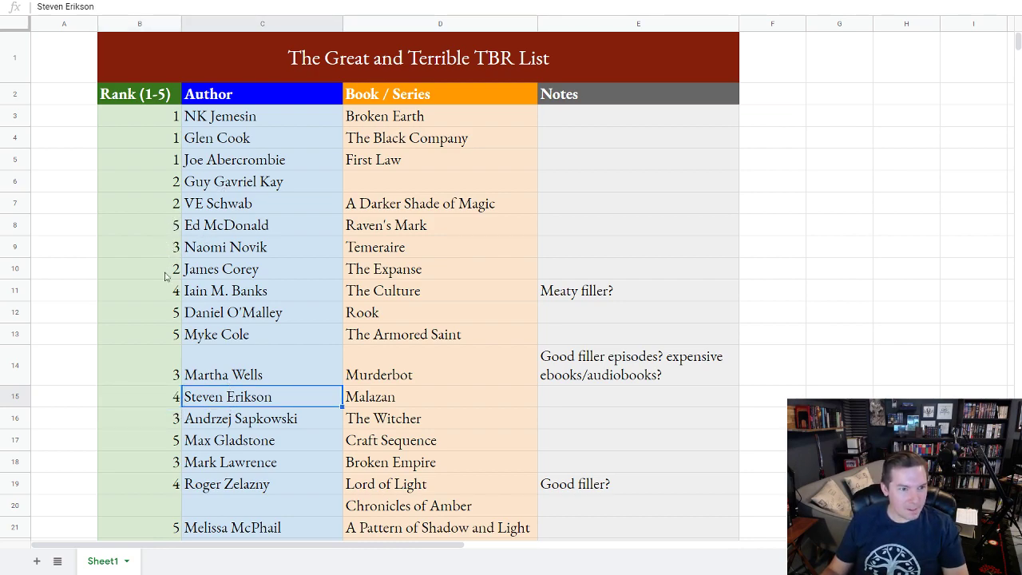
# Copy the James Corey Expanse entry, rank through notes, and delete its original row 10
pyautogui.moveTo(163, 269); pyautogui.dragTo(566, 267)
pyautogui.hotkey('ctrl', 'x')
pyautogui.rightClick(11, 273)
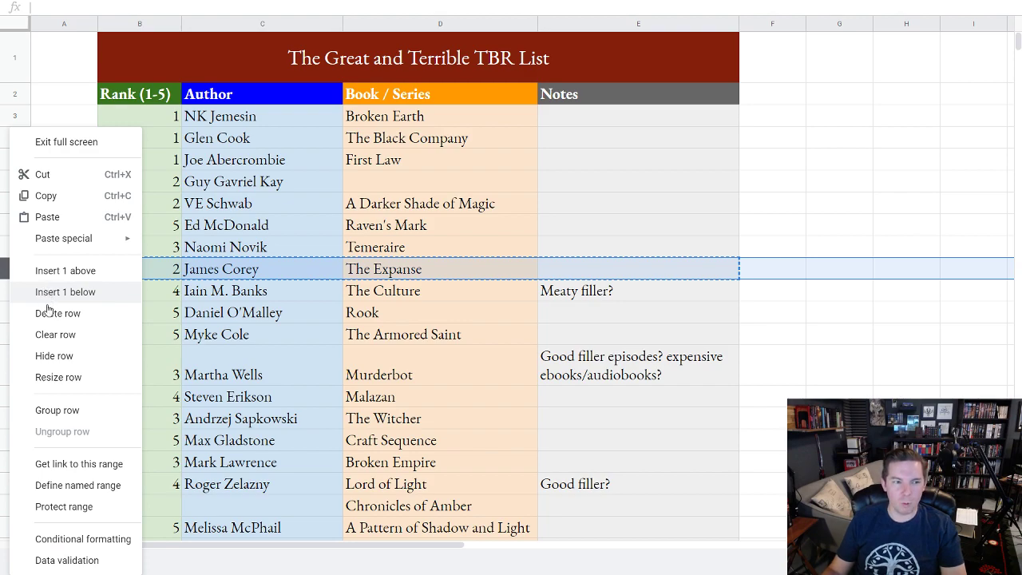
pyautogui.click(58, 322)
# Insert an empty row above Guy Gavriel Kay and paste the Expanse entry into it
pyautogui.rightClick(147, 186)
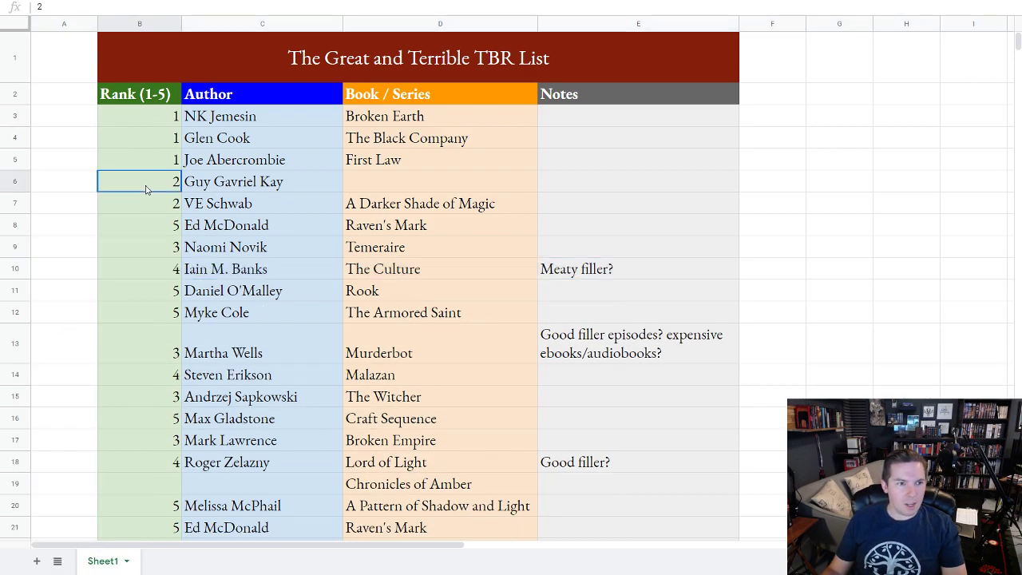
pyautogui.rightClick(13, 185)
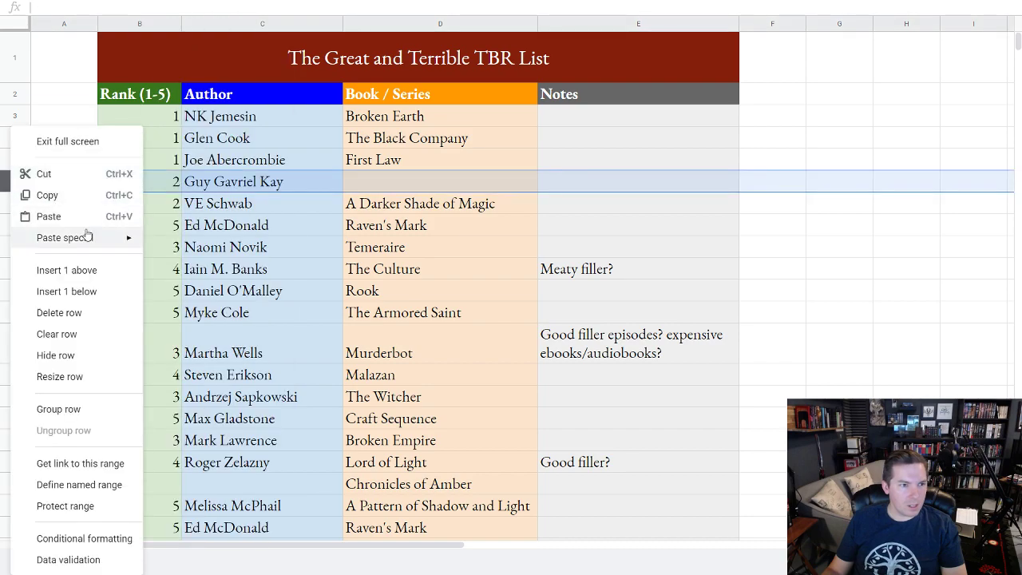
pyautogui.click(78, 275)
pyautogui.hotkey('ctrl', 'v')
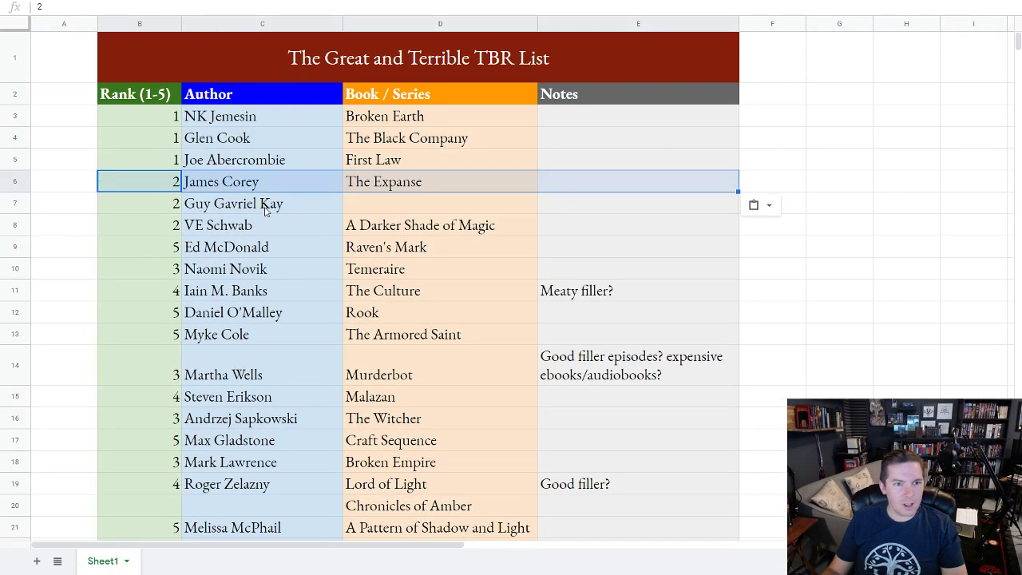
pyautogui.click(266, 206)
pyautogui.click(141, 187)
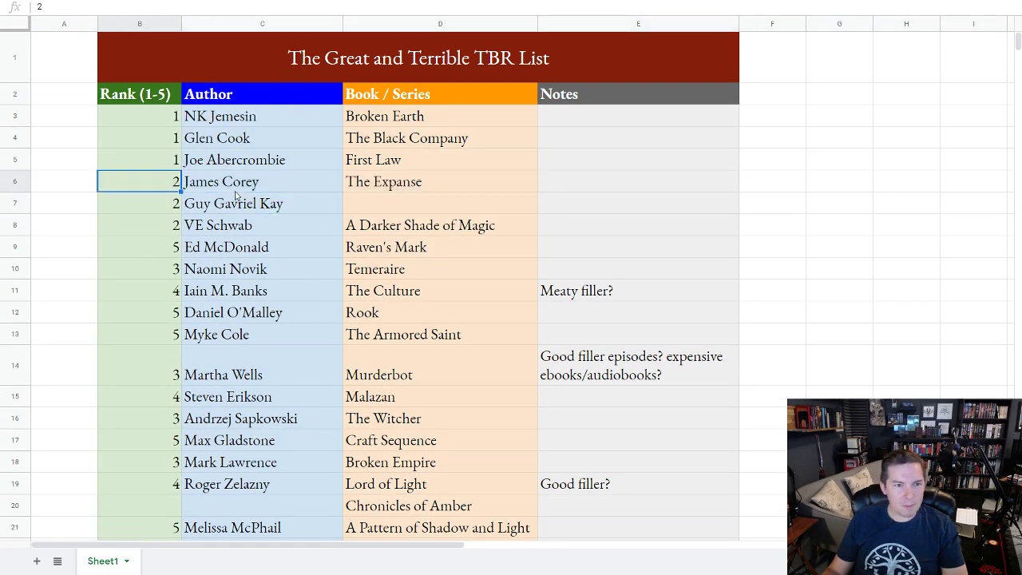
# Add the note "Blue Team Favorite" to the Expanse entry
pyautogui.click(618, 201)
pyautogui.click(612, 183)
pyautogui.write('B')
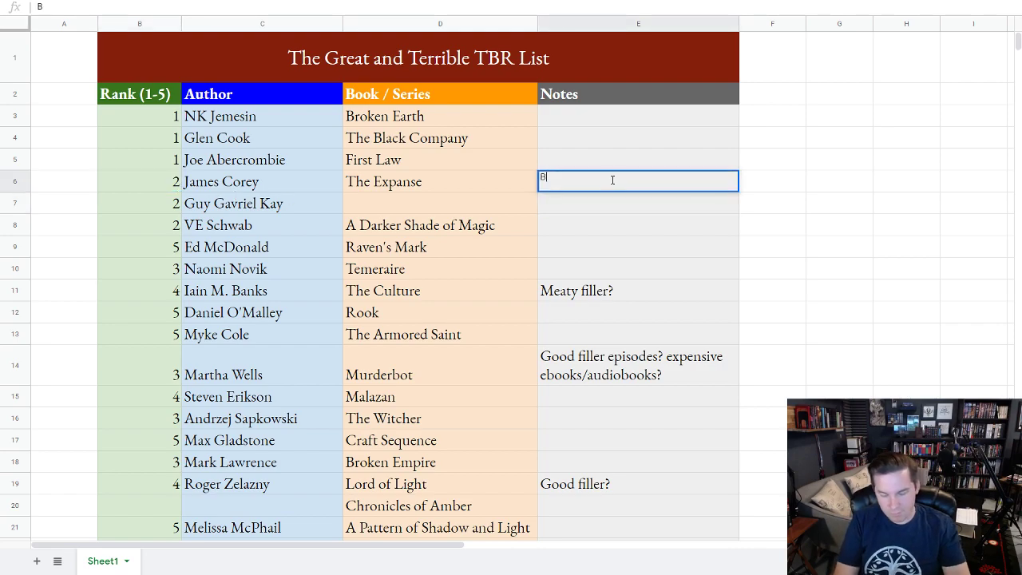
pyautogui.write('lue Team Favorite')
pyautogui.press('Return')
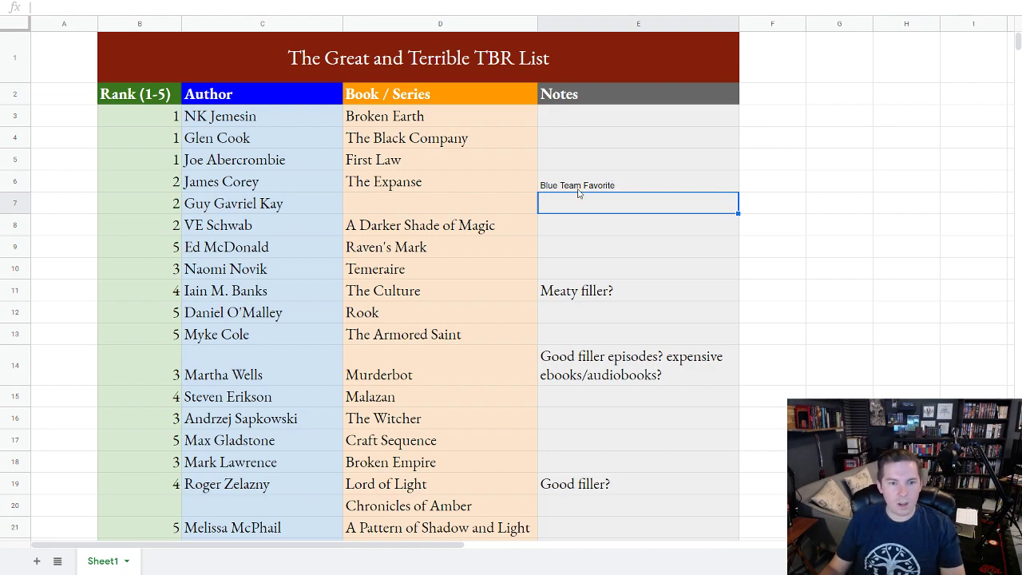
# Exit full-screen view and format the visible list entries from rank through notes in EB Garamond at size 18
pyautogui.click(490, 183)
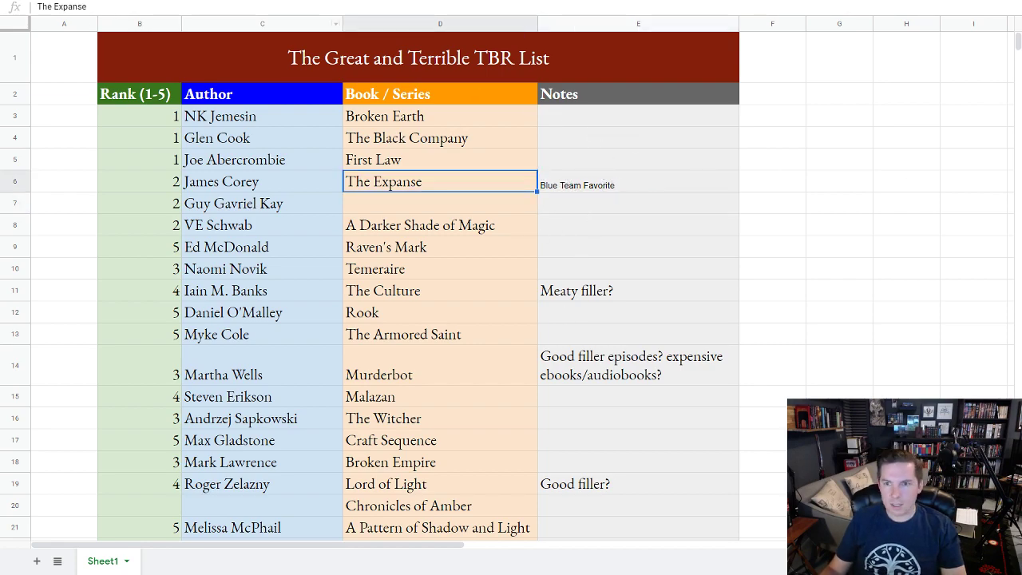
pyautogui.press('Escape')
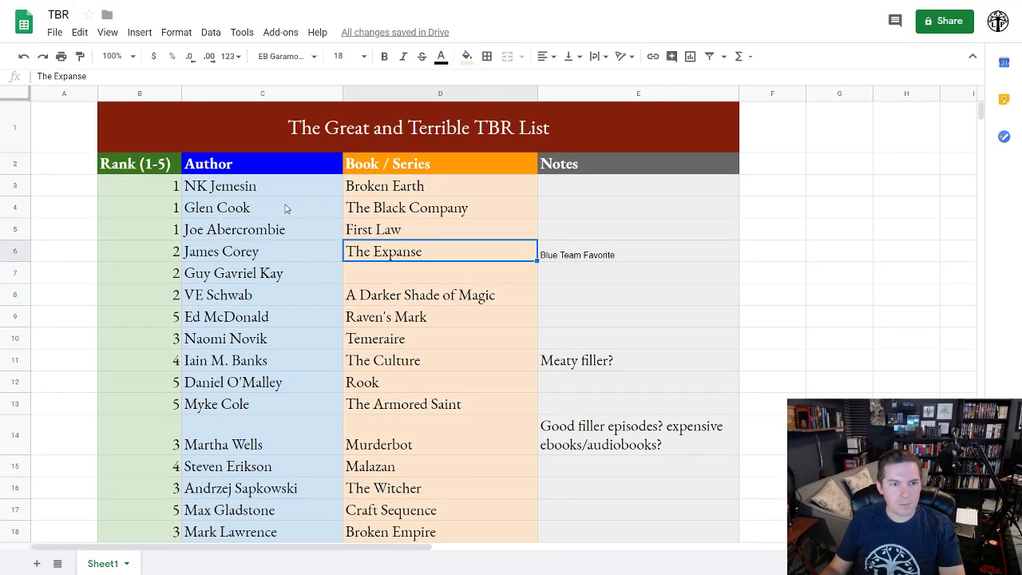
pyautogui.moveTo(147, 190); pyautogui.dragTo(732, 548)
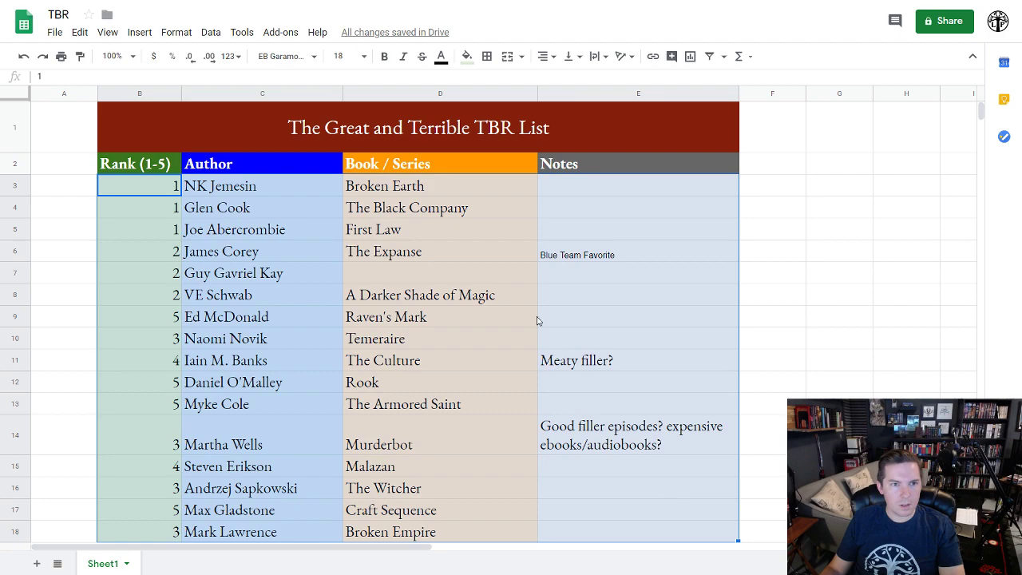
pyautogui.click(298, 62)
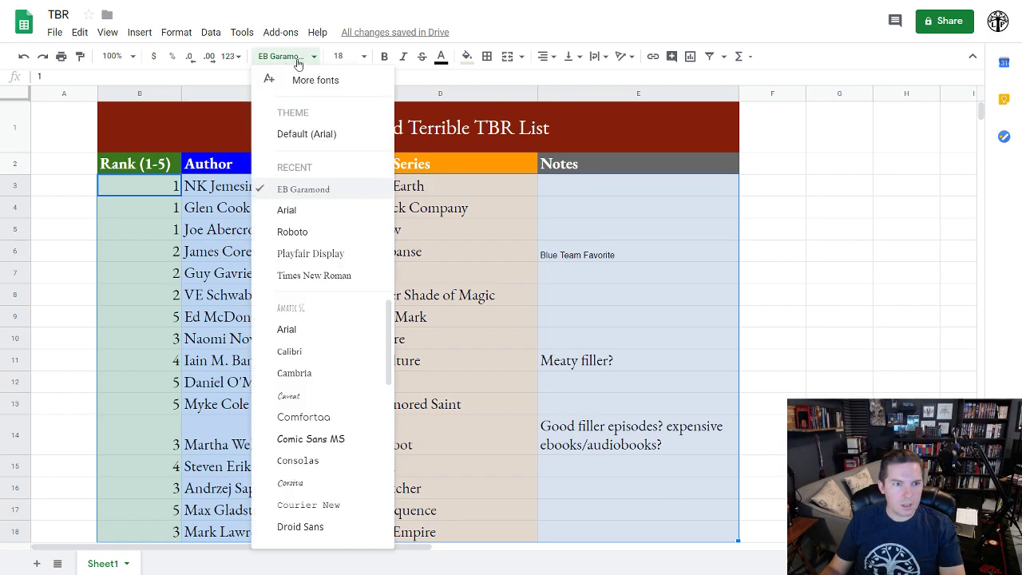
pyautogui.click(313, 196)
pyautogui.click(350, 56)
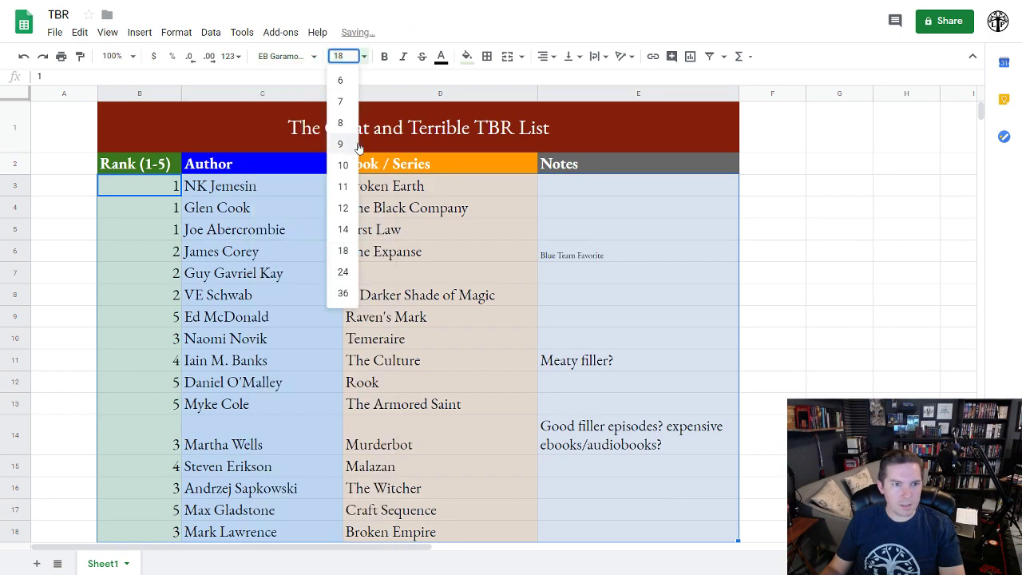
pyautogui.click(344, 246)
pyautogui.click(593, 281)
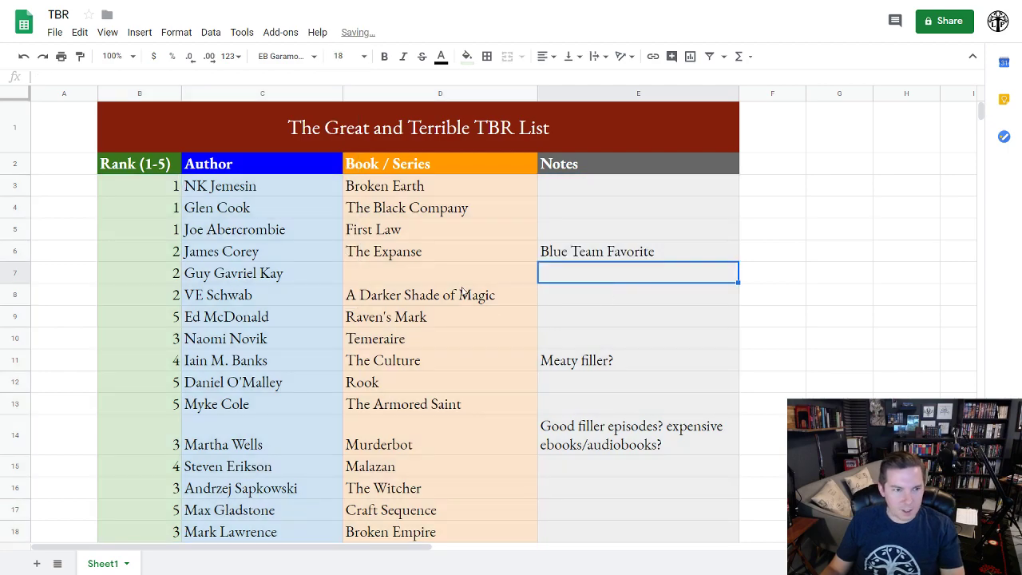
# Switch the sheet back to full-screen view
pyautogui.click(464, 337)
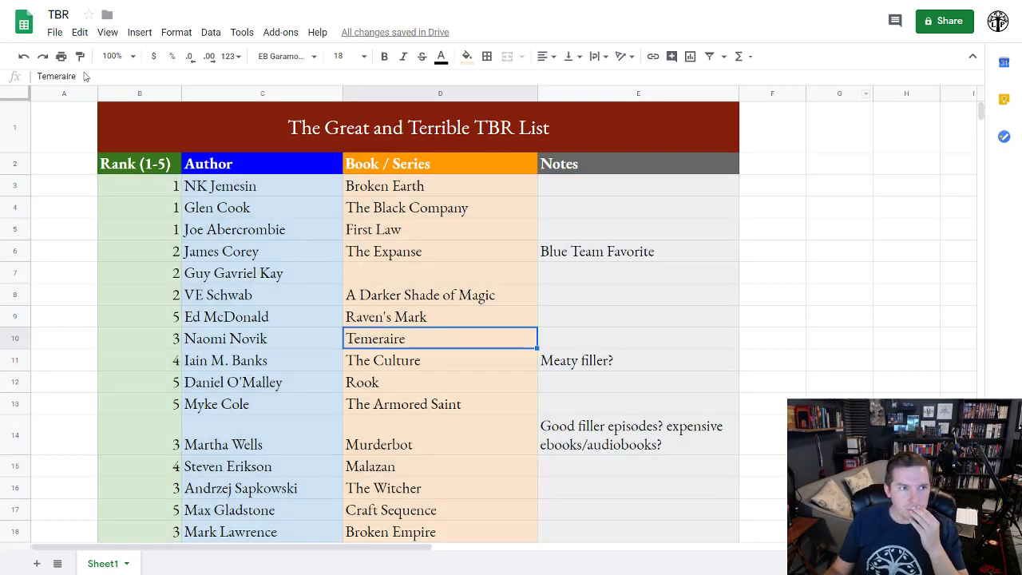
pyautogui.click(107, 32)
pyautogui.click(144, 250)
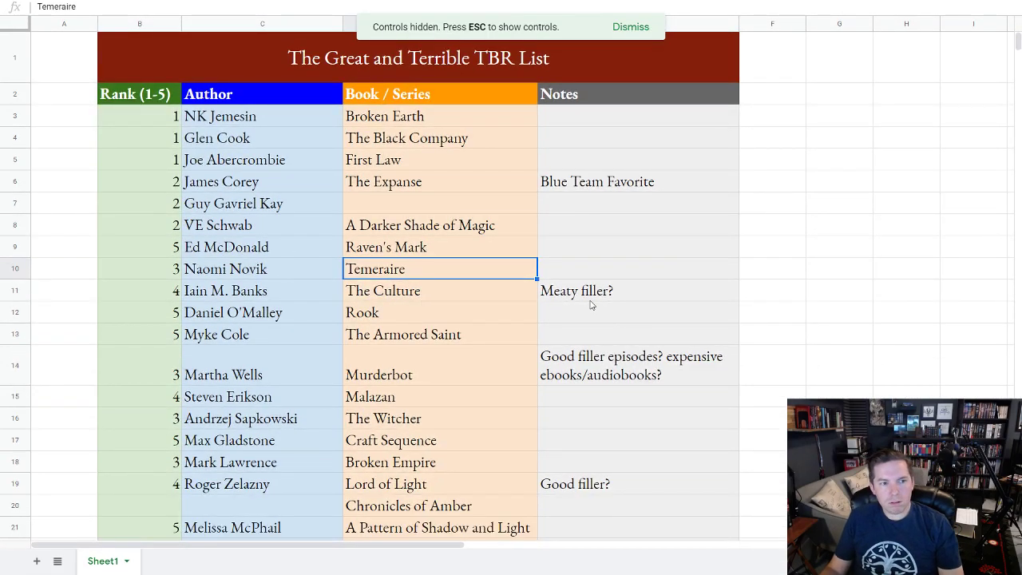
pyautogui.scroll(-1, 292, 324)
pyautogui.scroll(-2, 293, 323)
pyautogui.scroll(3, 292, 325)
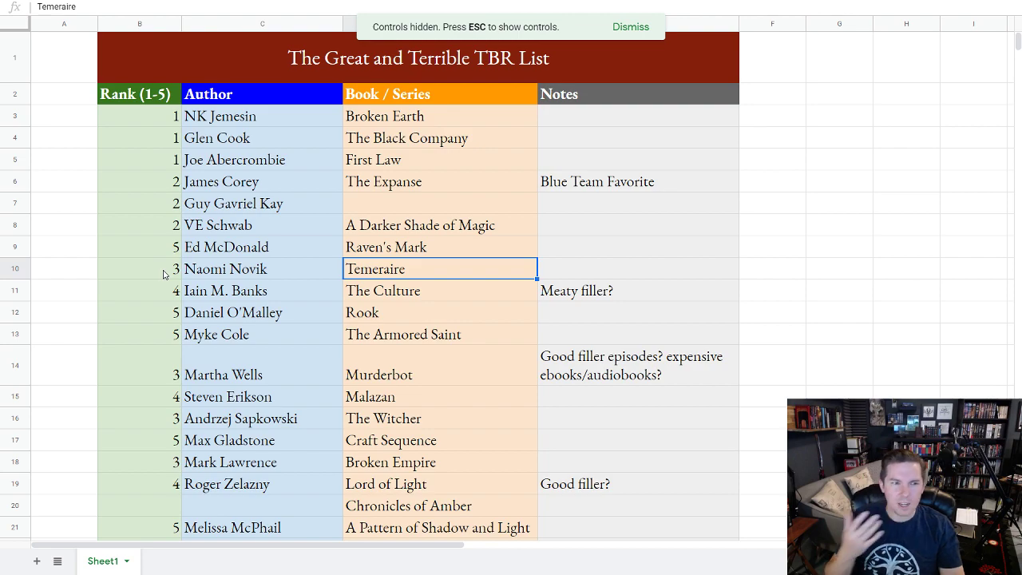
pyautogui.moveTo(159, 268); pyautogui.dragTo(589, 274)
pyautogui.hotkey('ctrl', 'c')
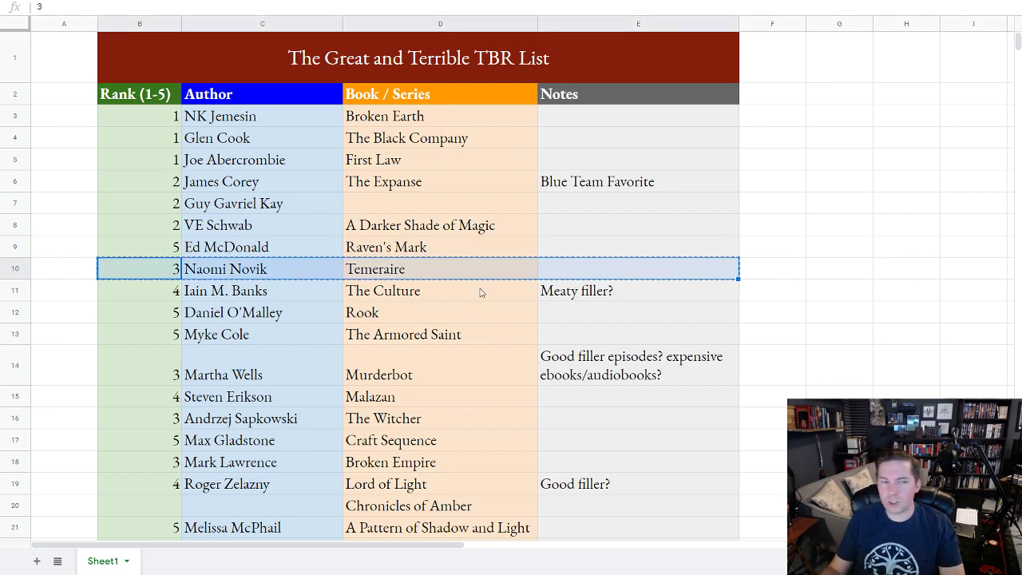
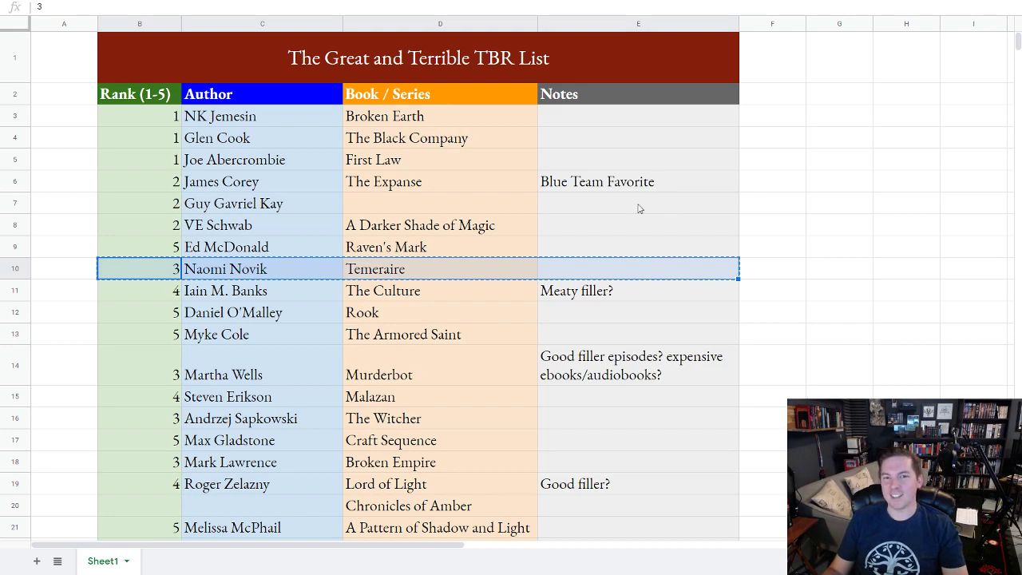
pyautogui.click(590, 254)
pyautogui.click(562, 269)
pyautogui.click(572, 297)
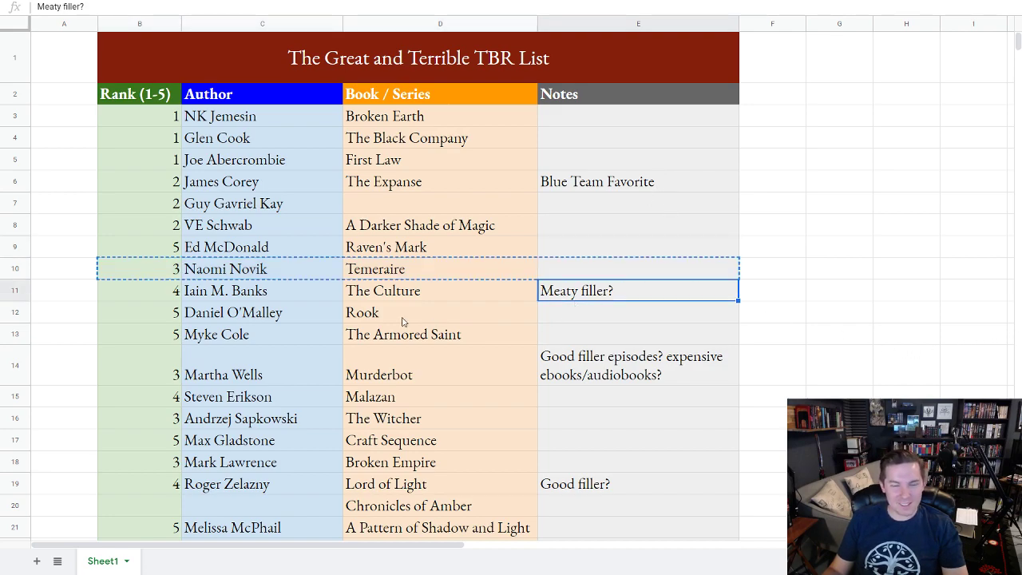
pyautogui.moveTo(156, 278); pyautogui.dragTo(602, 273)
# Copy the Ed McDonald Raven's Mark entry in row 9, rank through notes, and delete that row
pyautogui.moveTo(143, 254); pyautogui.dragTo(605, 250)
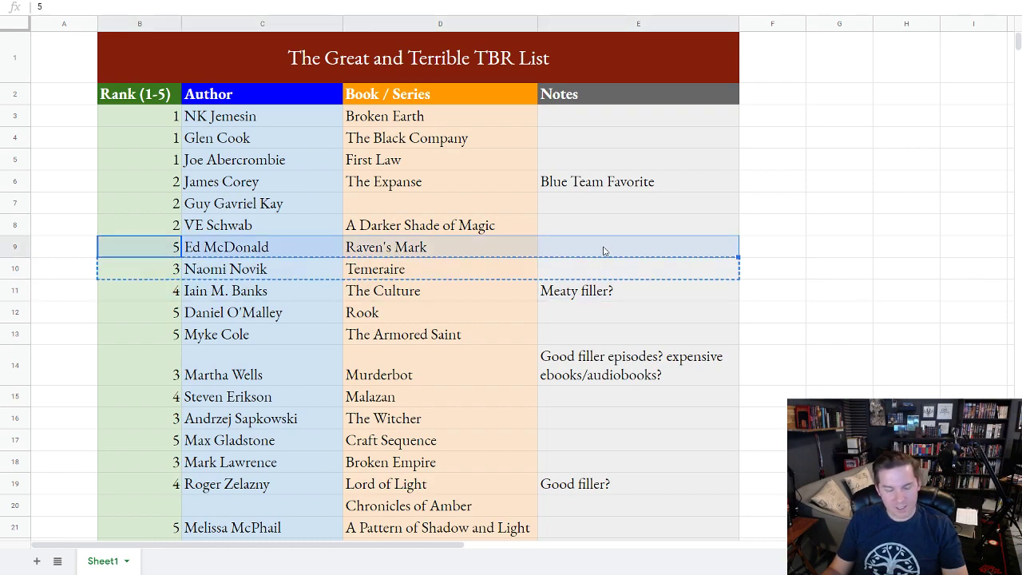
pyautogui.hotkey('ctrl', 'c')
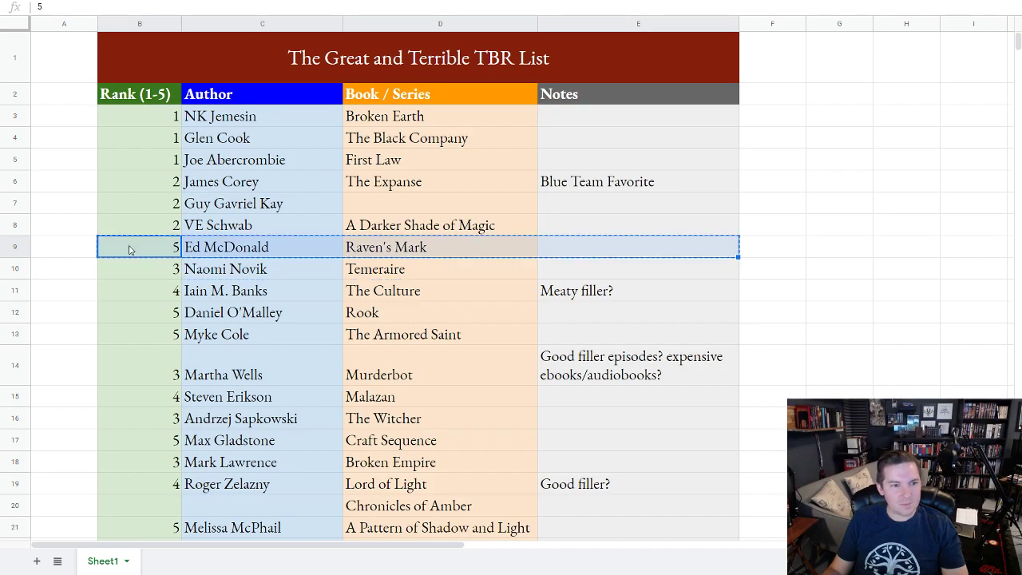
pyautogui.rightClick(7, 247)
pyautogui.click(53, 313)
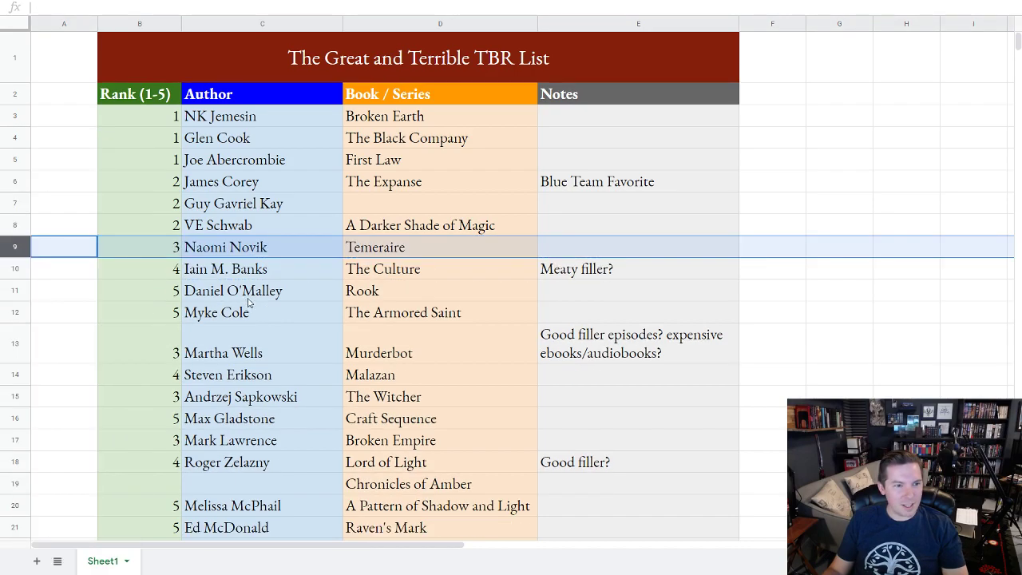
pyautogui.click(248, 297)
pyautogui.scroll(-3, 244, 317)
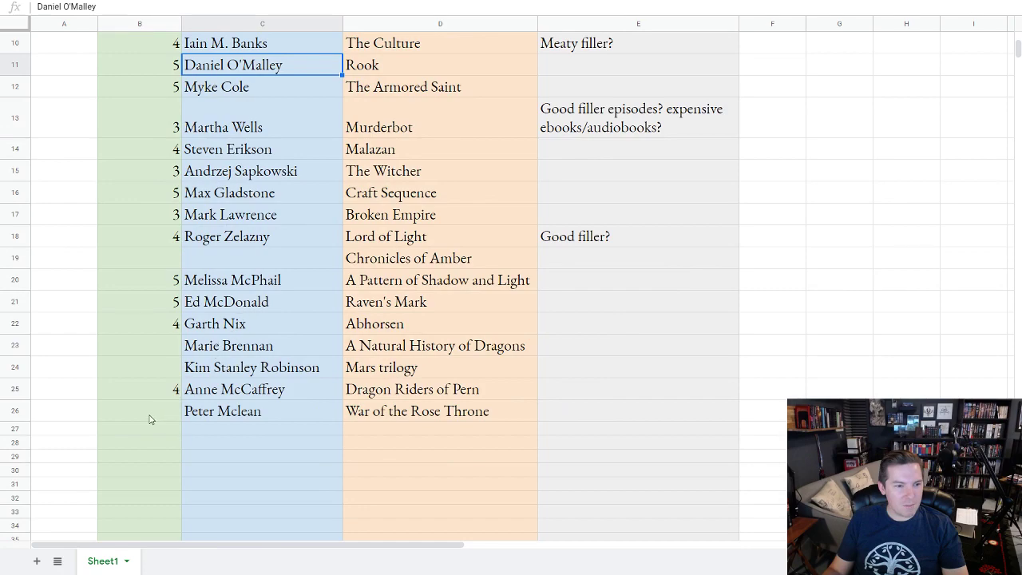
pyautogui.rightClick(150, 416)
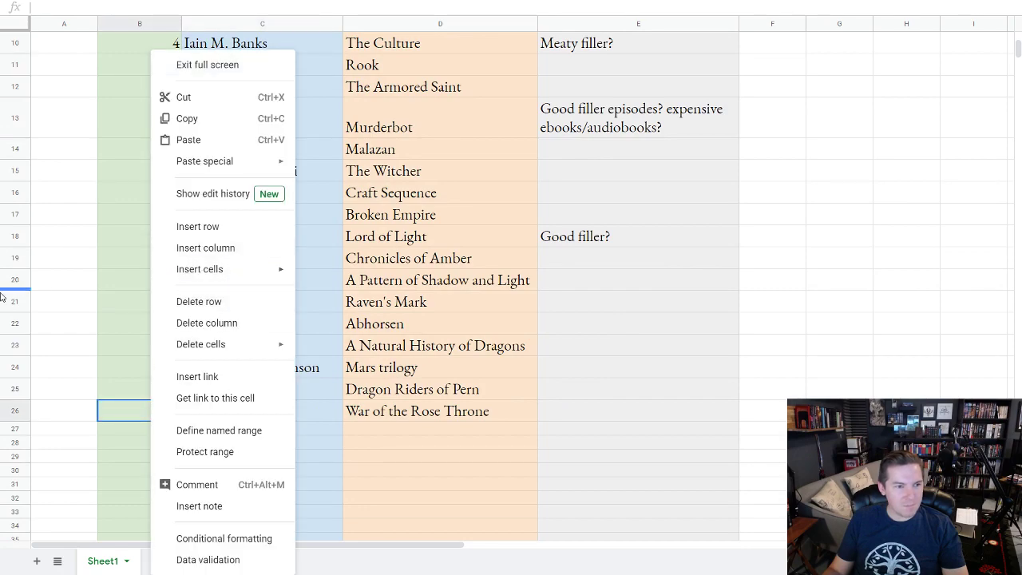
pyautogui.click(209, 228)
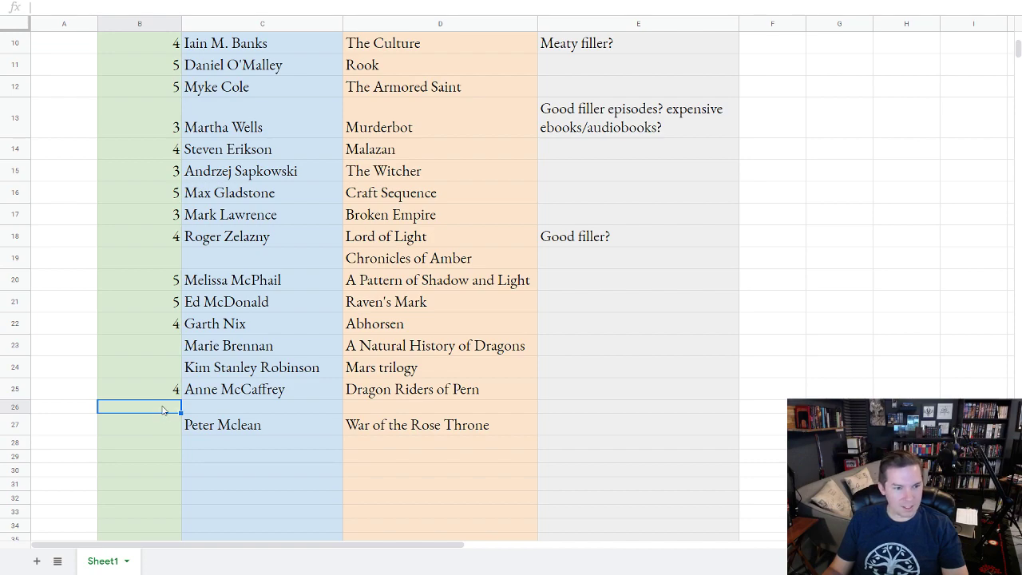
pyautogui.hotkey('ctrl', 'v')
pyautogui.scroll(1, 194, 401)
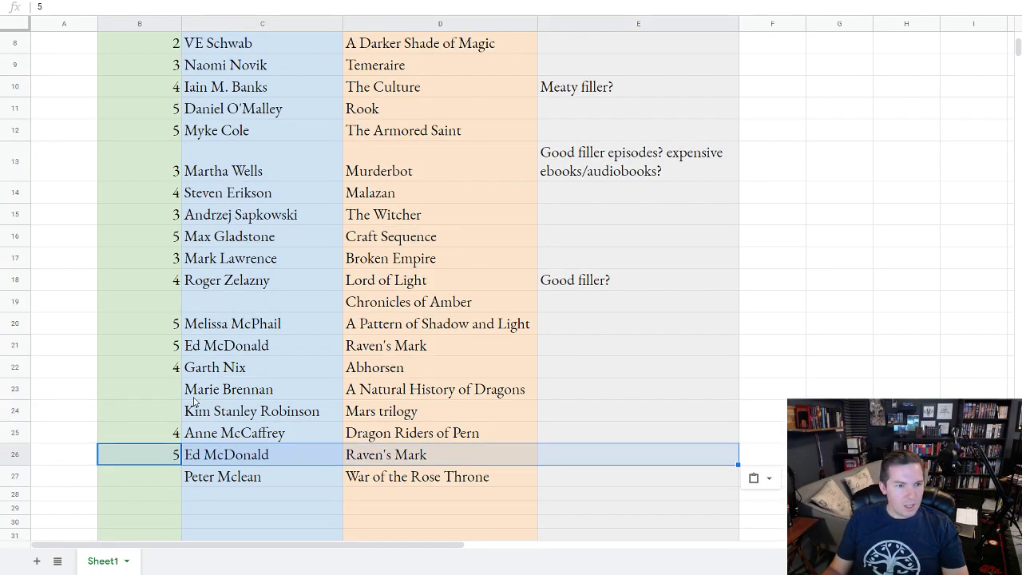
pyautogui.scroll(3, 184, 343)
pyautogui.scroll(1, 183, 344)
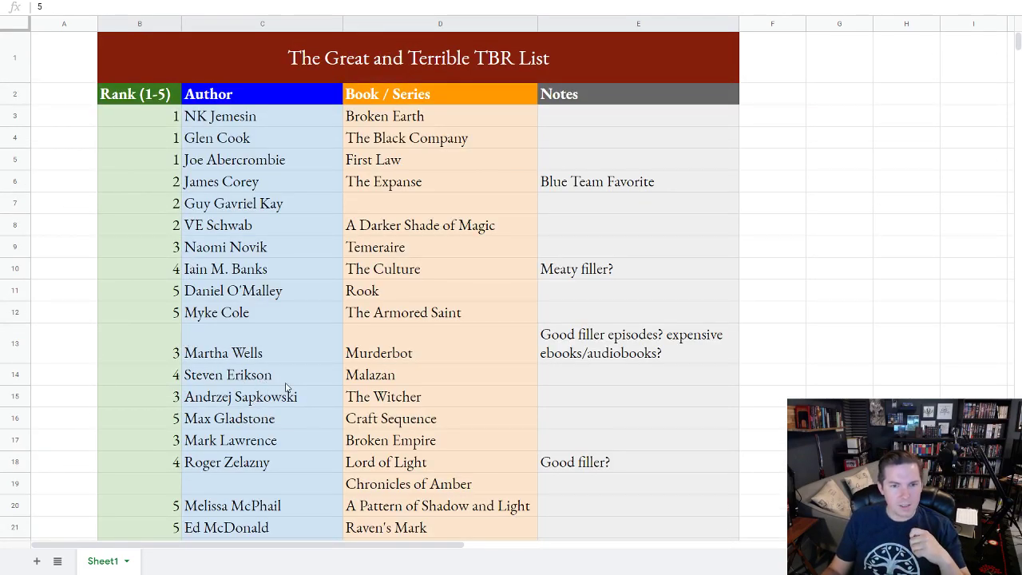
# Copy the Martha Wells Murderbot entry, rank through notes, and delete its original row 13
pyautogui.moveTo(163, 356); pyautogui.dragTo(660, 359)
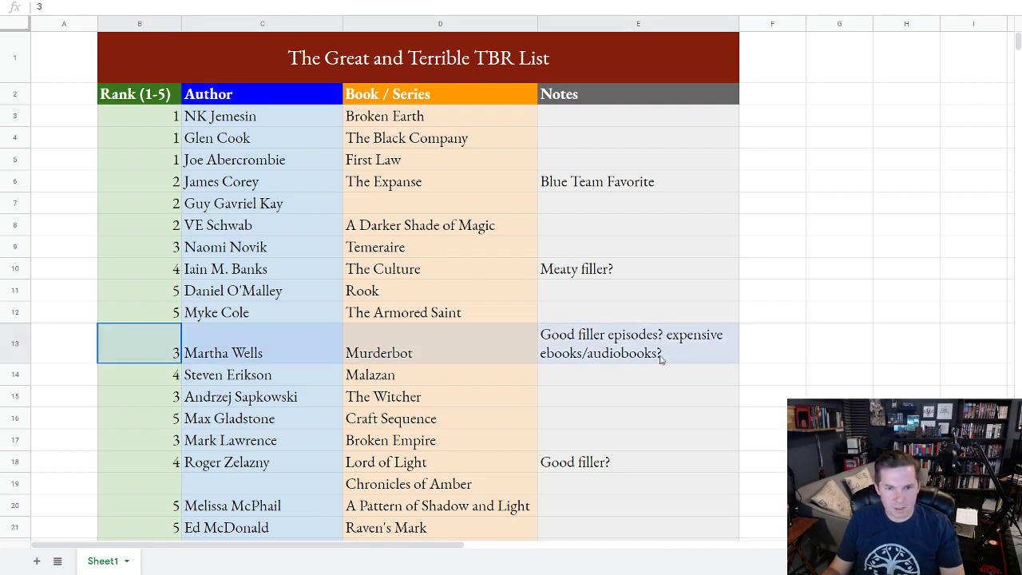
pyautogui.hotkey('ctrl', 'c')
pyautogui.rightClick(16, 346)
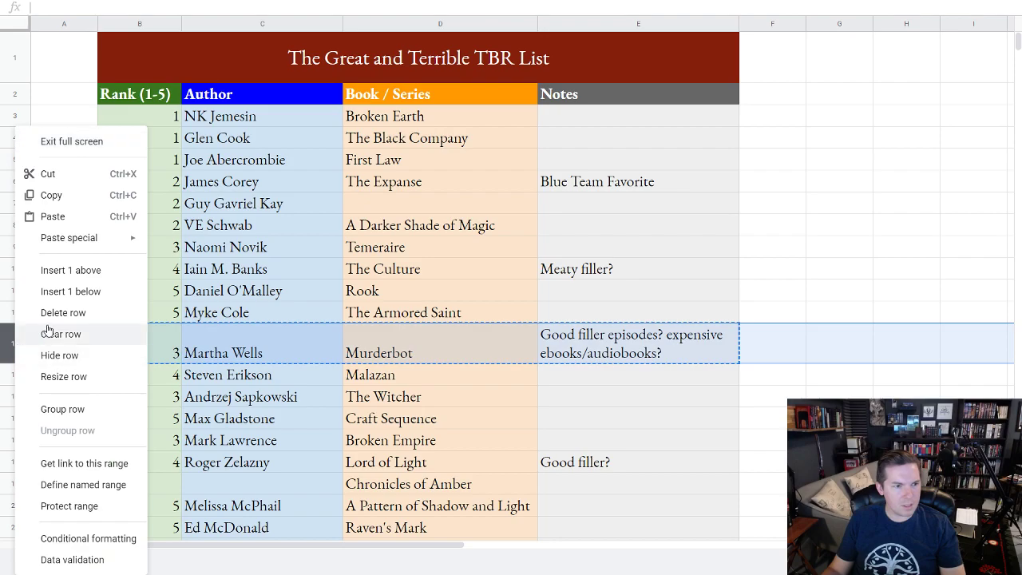
pyautogui.click(48, 313)
# Insert an empty row above Naomi Novik and paste the Murderbot entry into it
pyautogui.click(147, 249)
pyautogui.rightClick(148, 249)
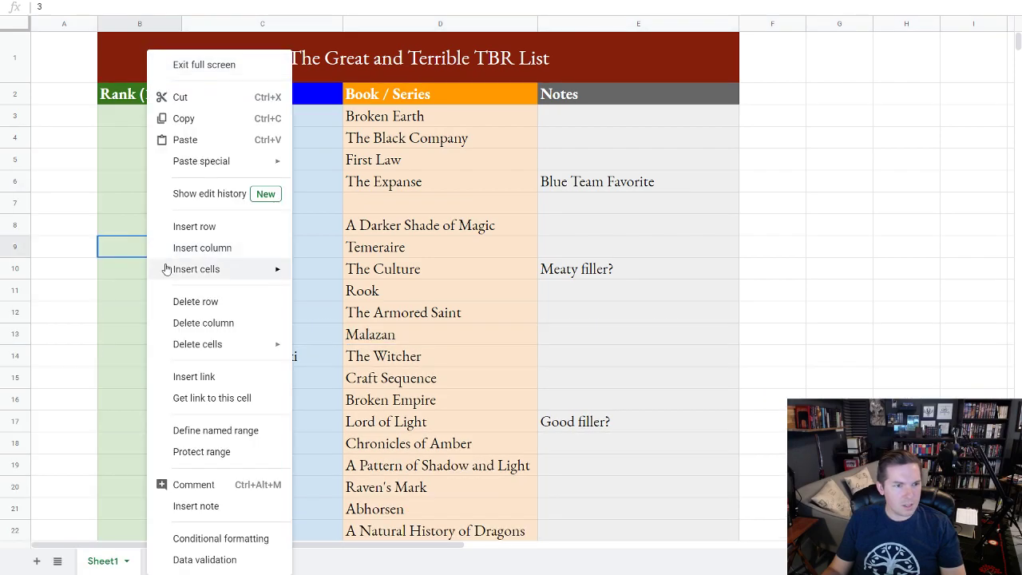
pyautogui.click(192, 227)
pyautogui.hotkey('ctrl', 'v')
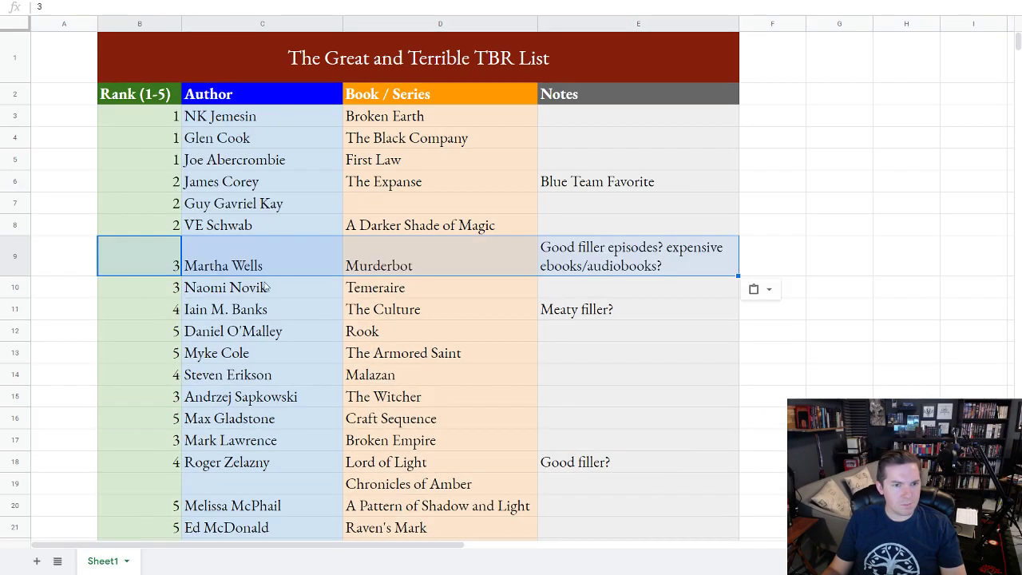
pyautogui.click(414, 308)
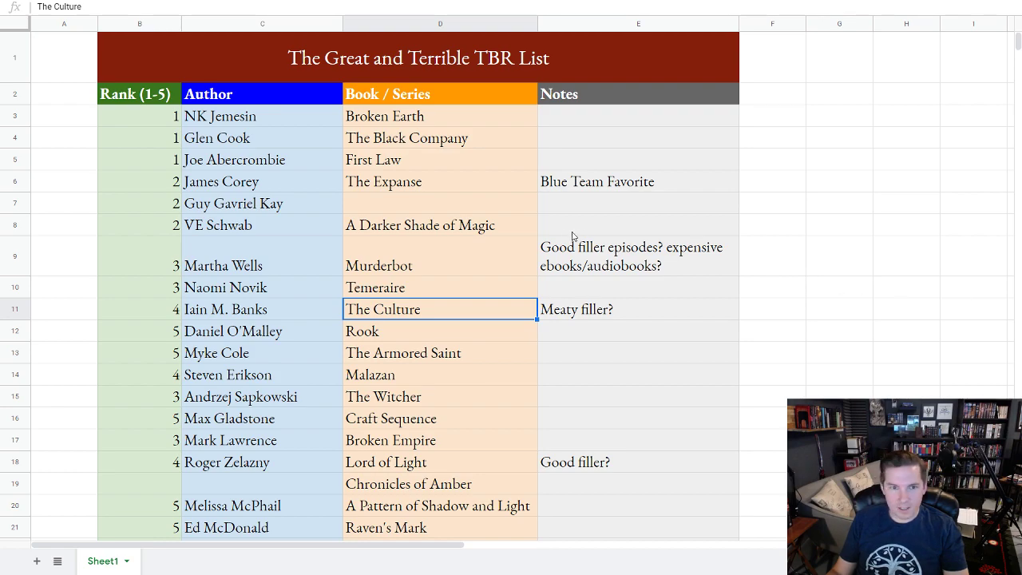
# Add the note "Short, easy reads, different" to Naomi Novik's Temeraire entry
pyautogui.click(561, 289)
pyautogui.write('Shor')
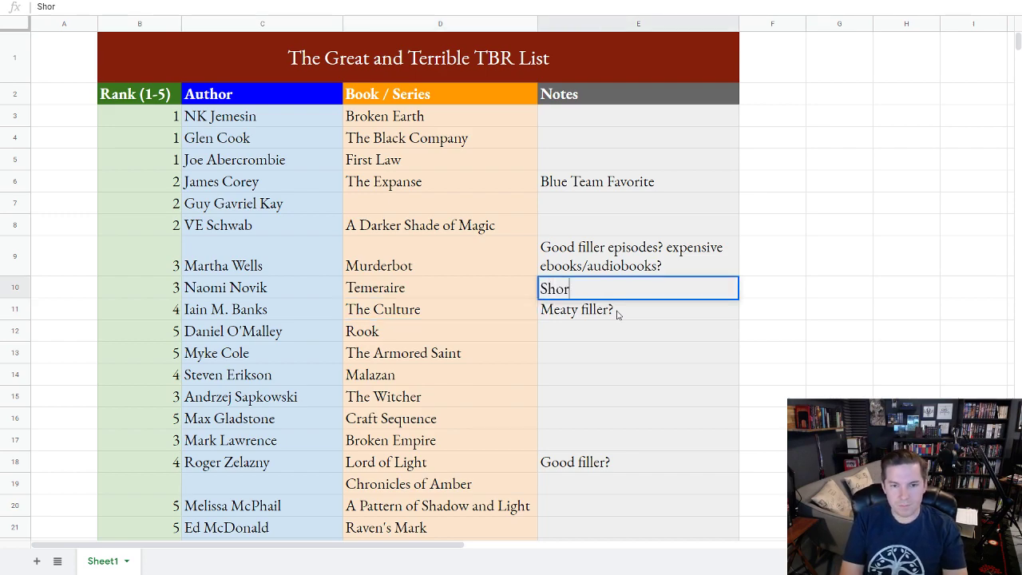
pyautogui.write('t, easy read')
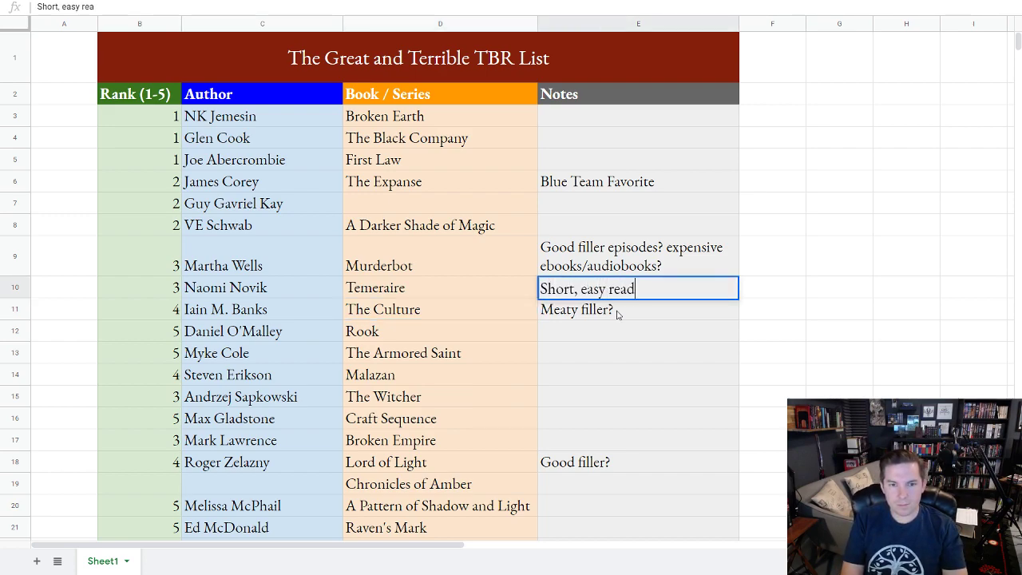
pyautogui.write('s, diffe')
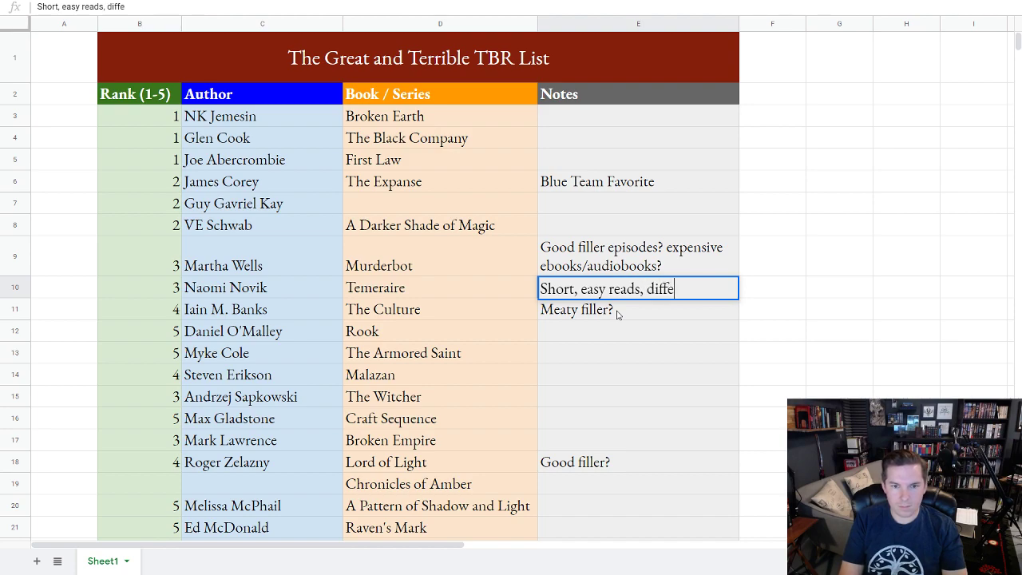
pyautogui.write('rent')
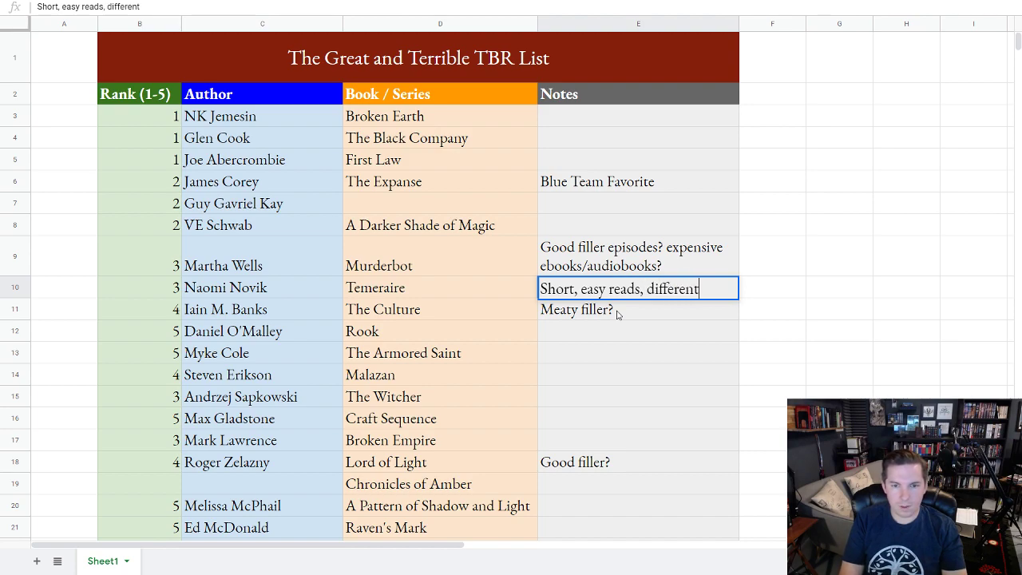
pyautogui.press('Return')
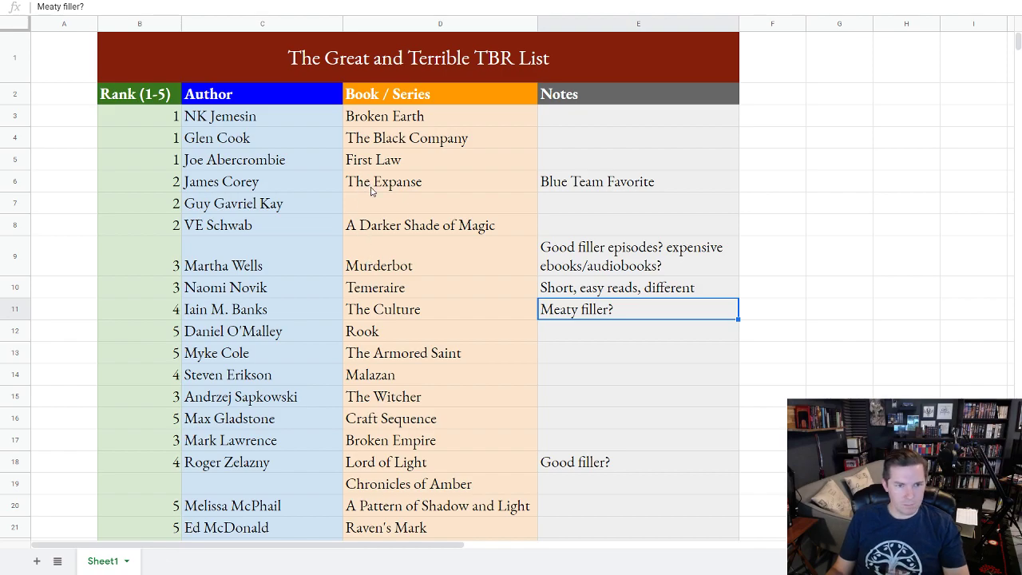
# Delete the duplicate Ed McDonald Raven's Mark entry in row 21
pyautogui.scroll(-5, 369, 193)
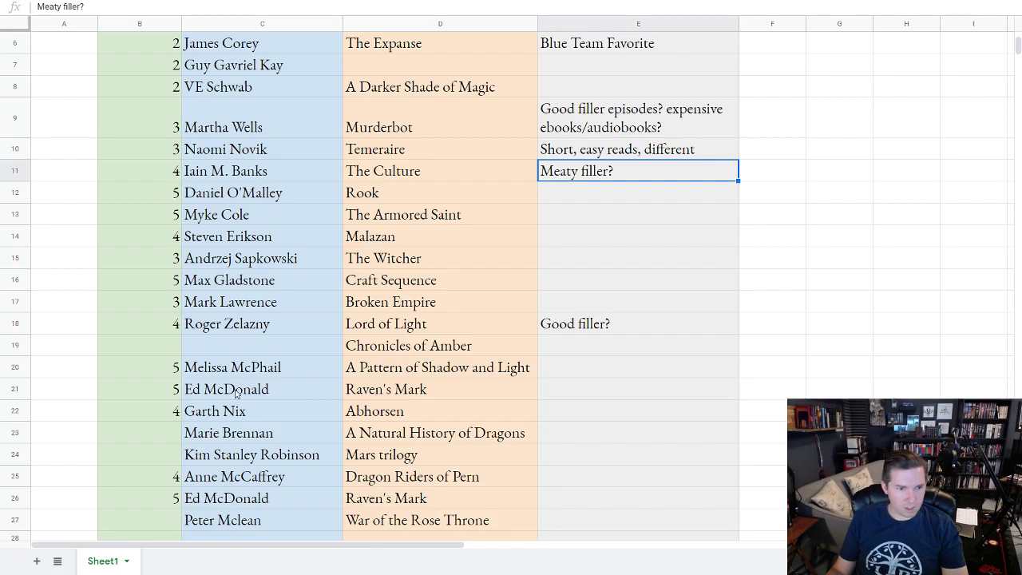
pyautogui.click(147, 396)
pyautogui.click(16, 388)
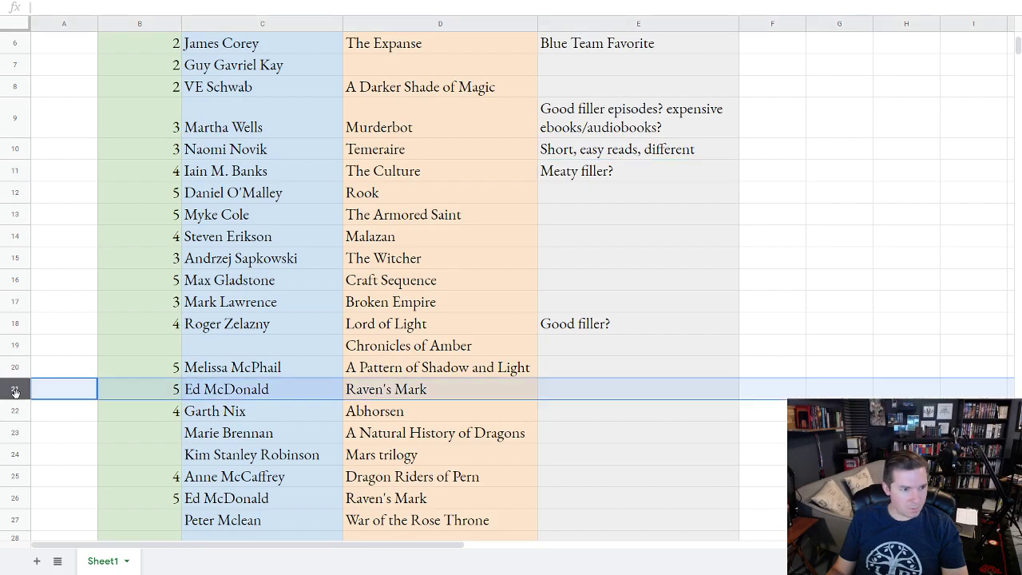
pyautogui.rightClick(16, 389)
pyautogui.click(47, 319)
pyautogui.click(533, 345)
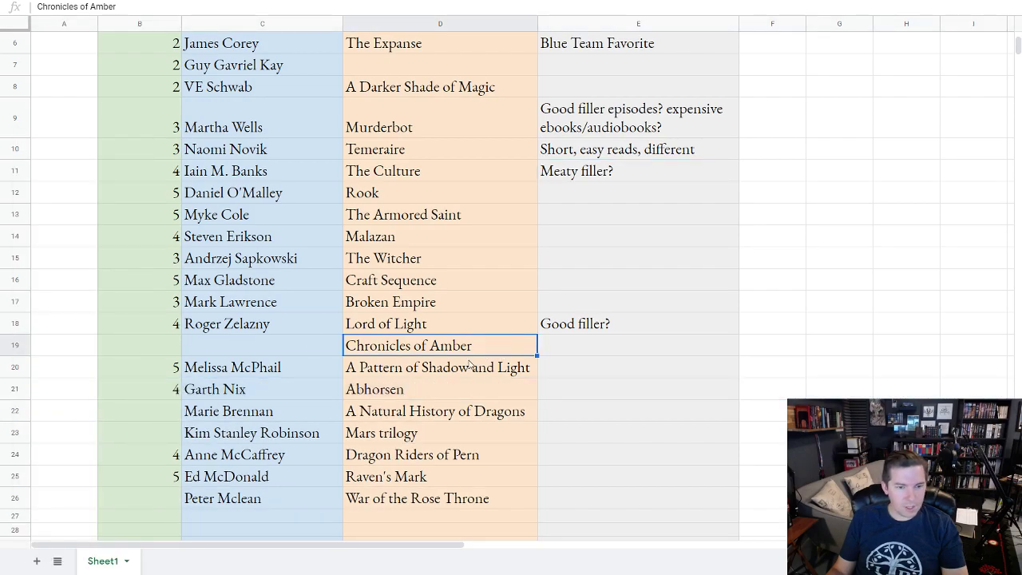
# Add the note "More approachable than Broken Earth" to Joe Abercrombie's First Law entry
pyautogui.scroll(3, 471, 365)
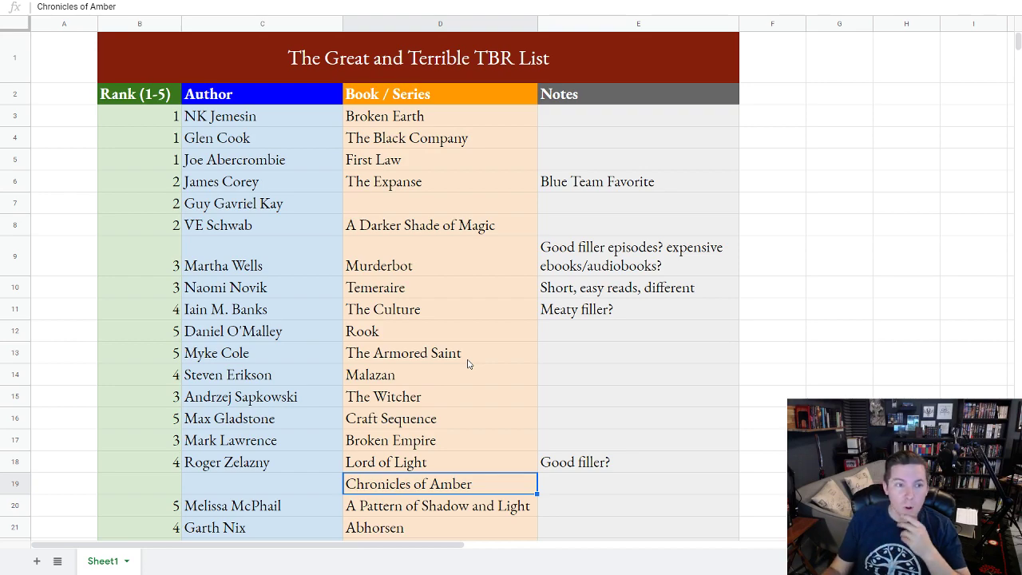
pyautogui.click(553, 157)
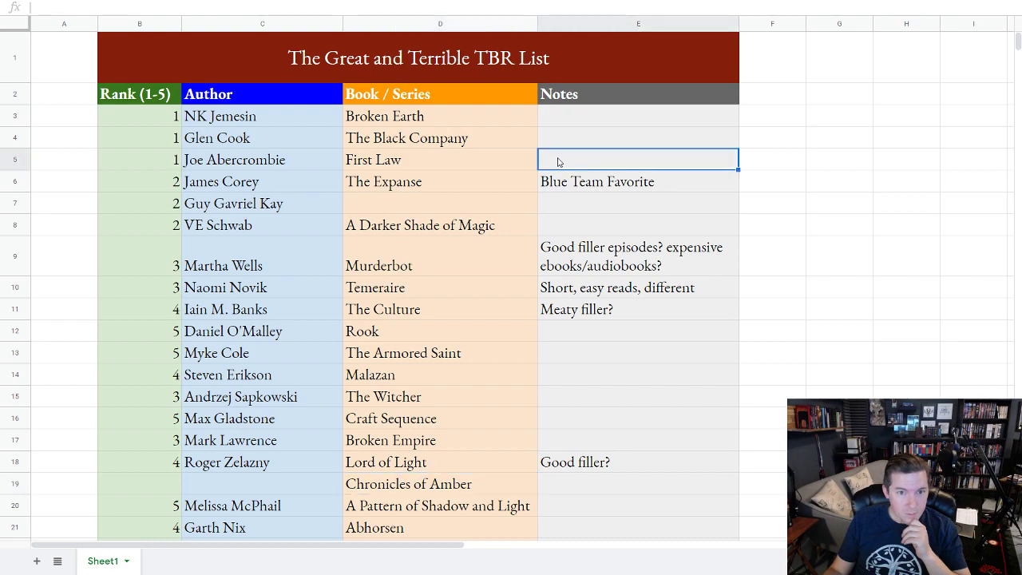
pyautogui.write('More ap')
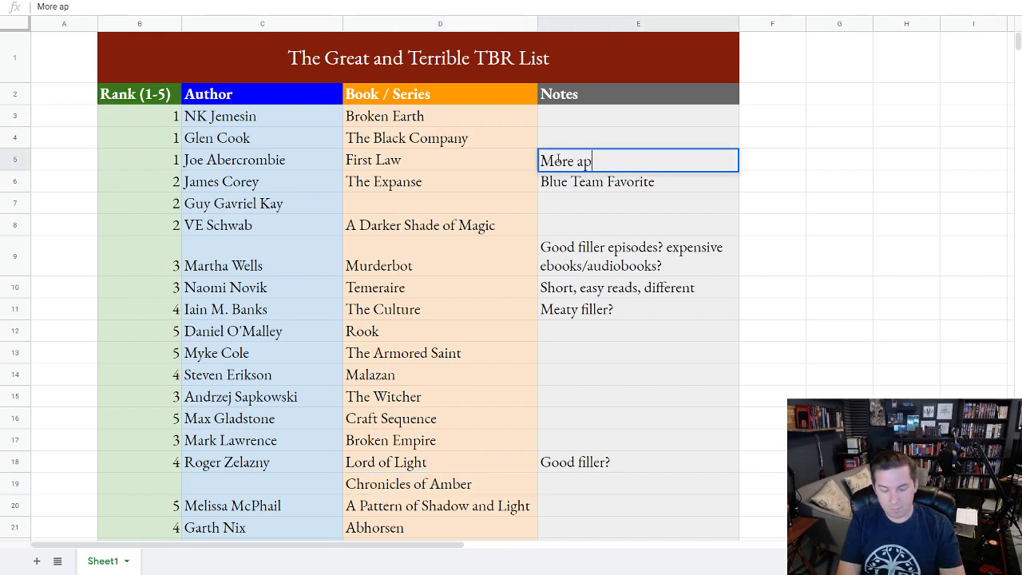
pyautogui.write('proachable than')
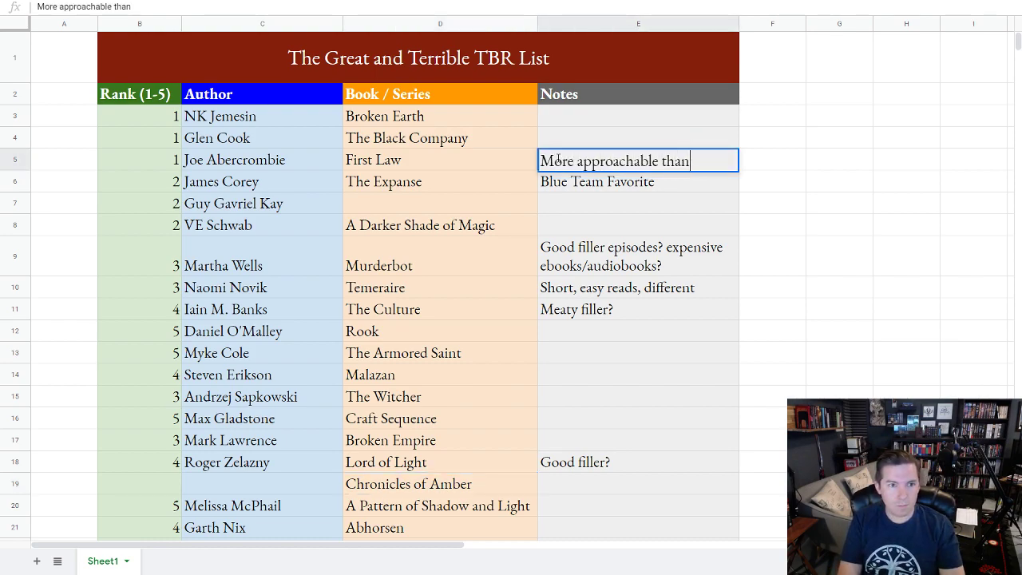
pyautogui.write(' Broken Earth')
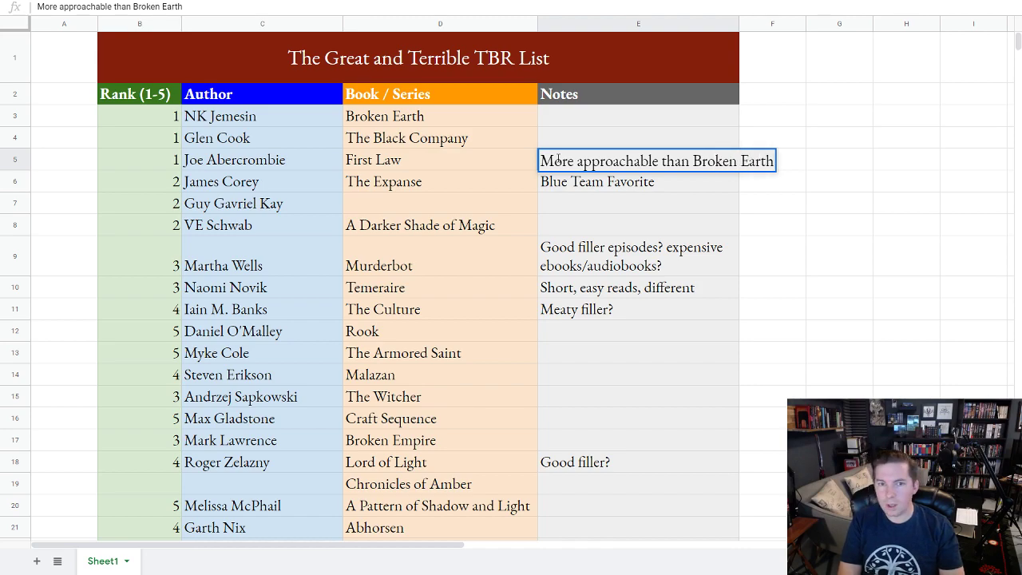
pyautogui.press('Up')
# Add the note "Less approachable than First Law?" to NK Jemesin's Broken Earth entry
pyautogui.press('Up')
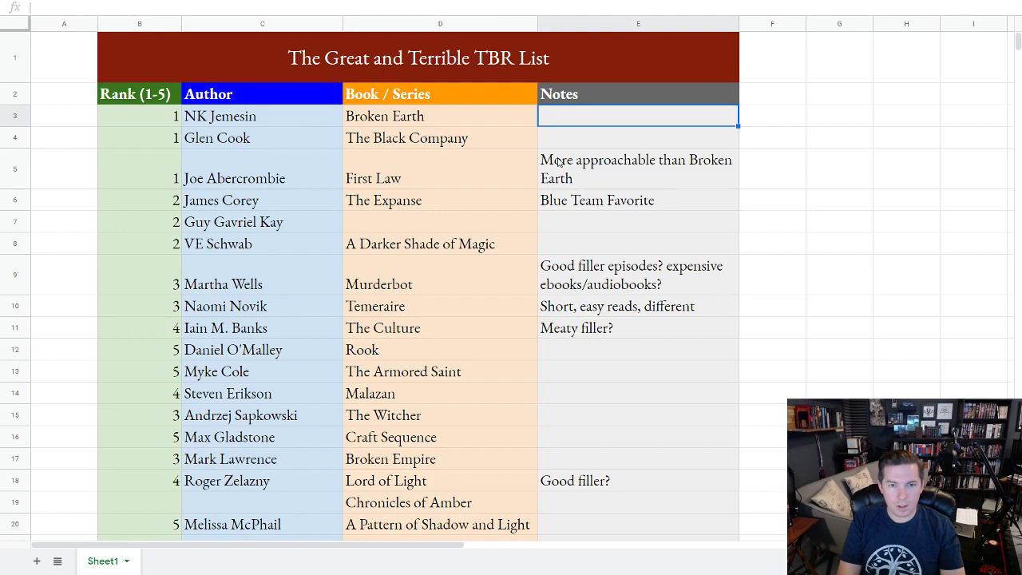
pyautogui.write('Less approachable than First S')
pyautogui.press('BackSpace')
pyautogui.write('Law?')
pyautogui.click(559, 162)
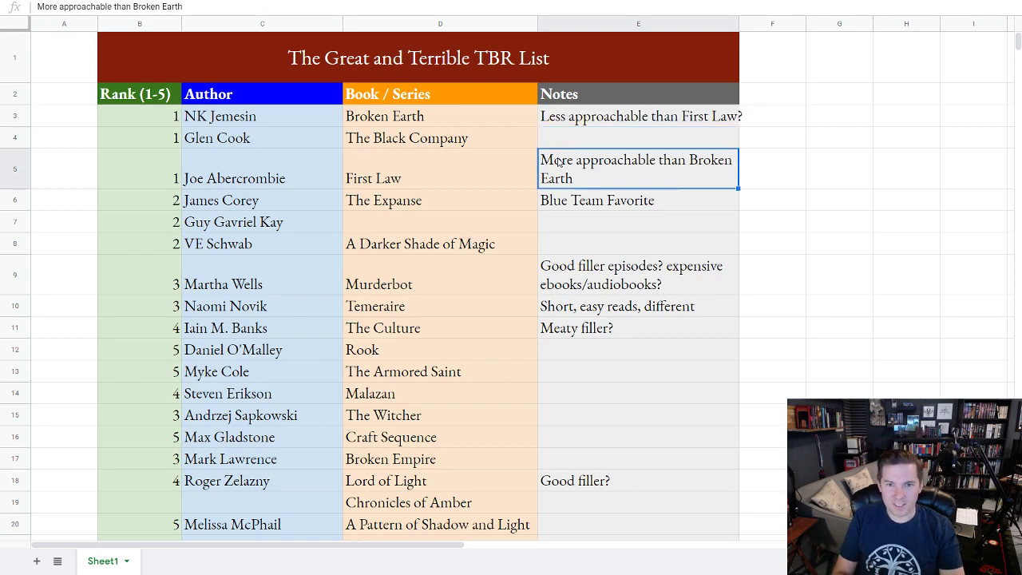
# Append a question mark to the First Law note and widen the Notes column slightly
pyautogui.doubleClick(589, 187)
pyautogui.write('?')
pyautogui.click(666, 200)
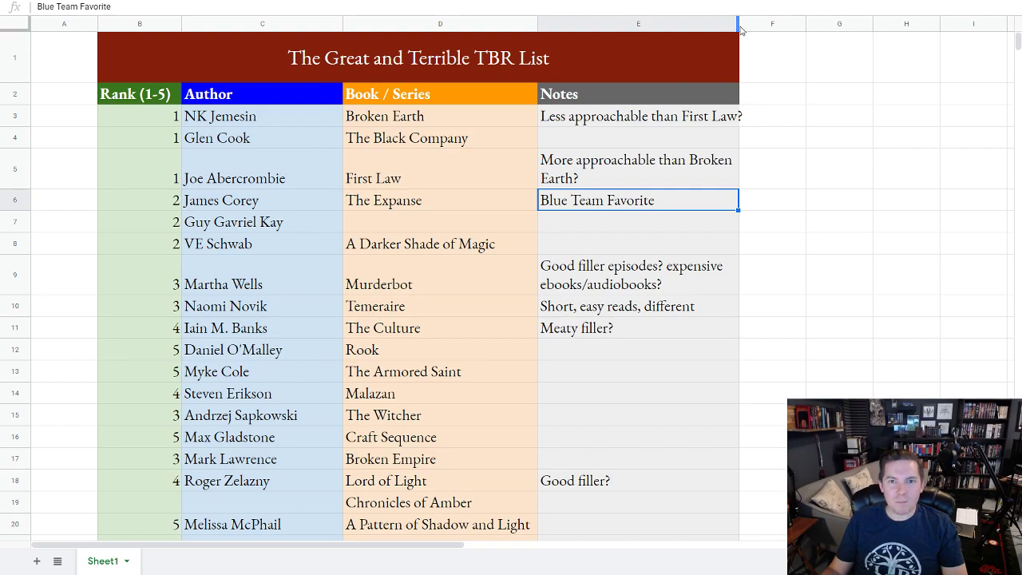
pyautogui.moveTo(738, 24); pyautogui.dragTo(765, 23)
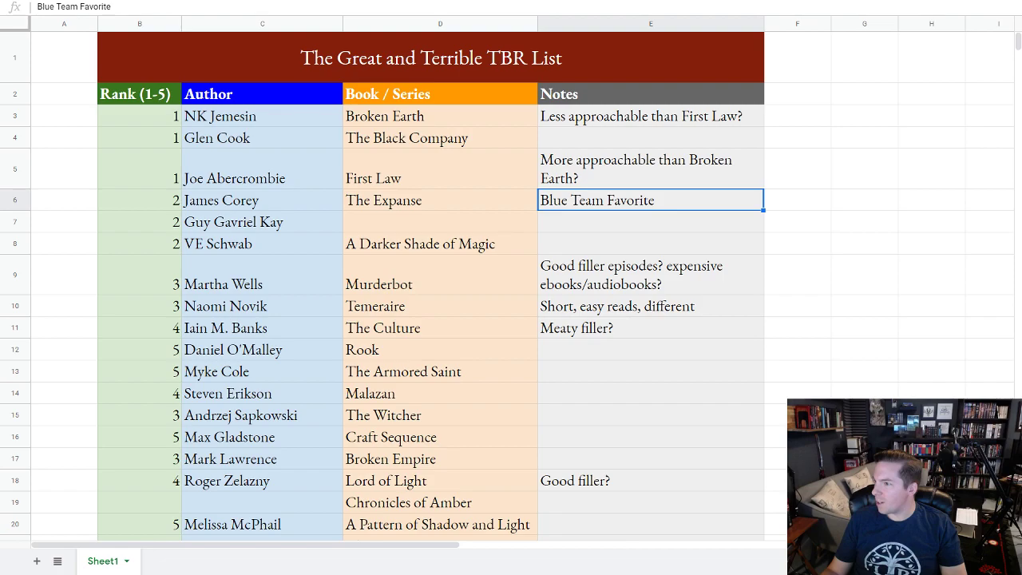
# Extend the note for The Expanse to read "Blue Team Favorite - Action-heavy, quick reads"
pyautogui.scroll(-3, 295, 435)
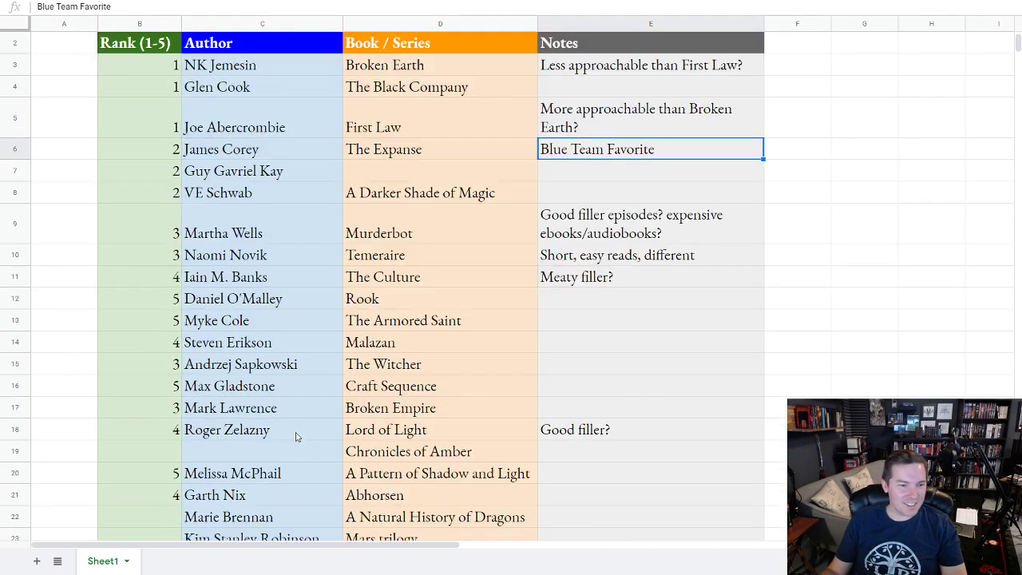
pyautogui.scroll(3, 296, 435)
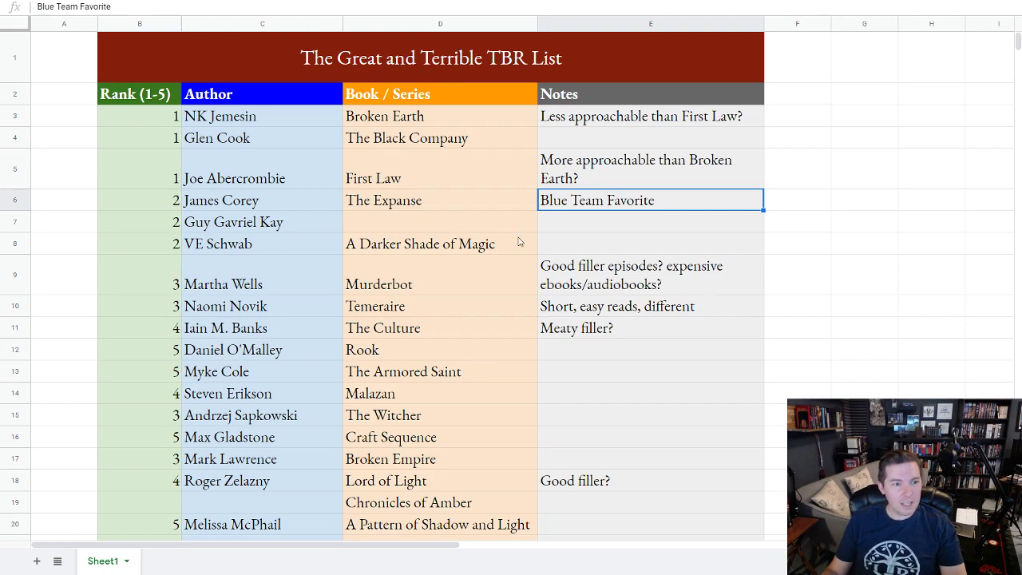
pyautogui.doubleClick(663, 198)
pyautogui.write('-')
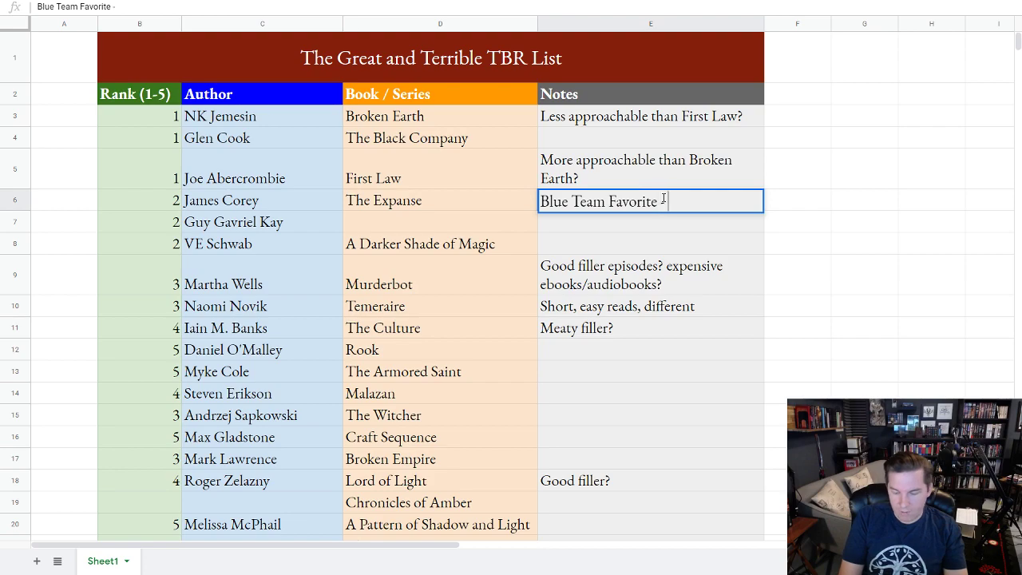
pyautogui.write(' Action-')
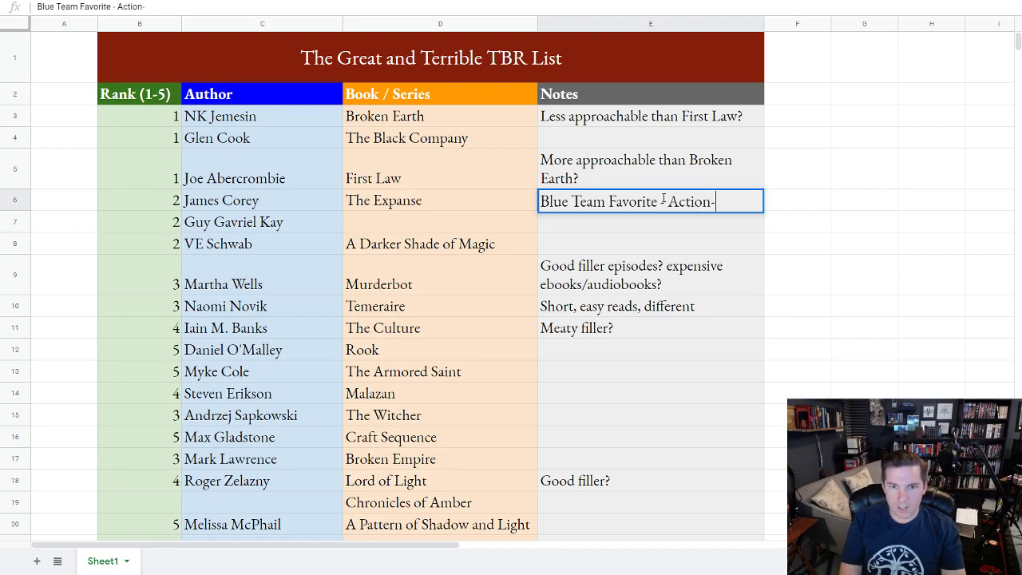
pyautogui.write('heavy')
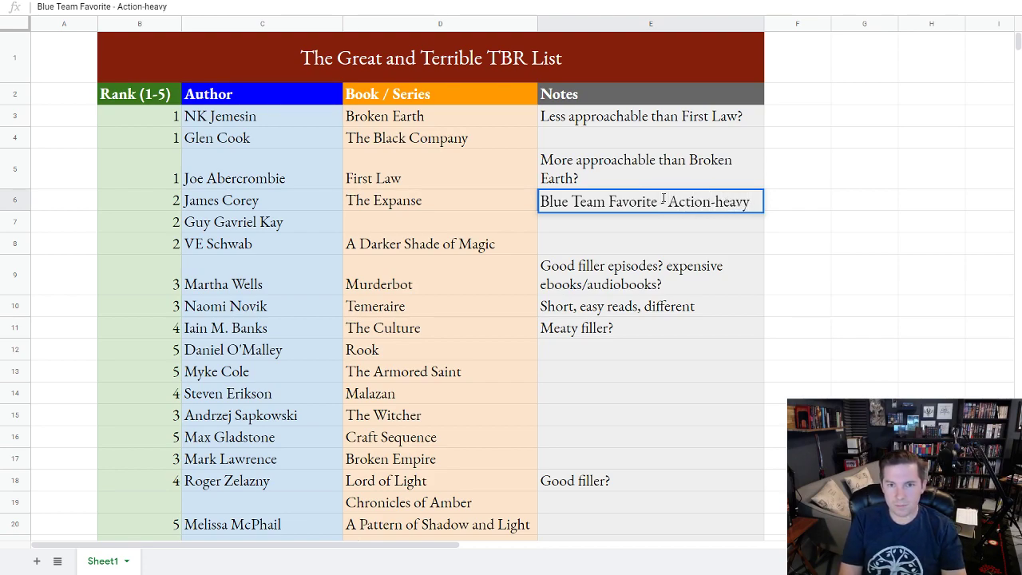
pyautogui.write(', quick reads')
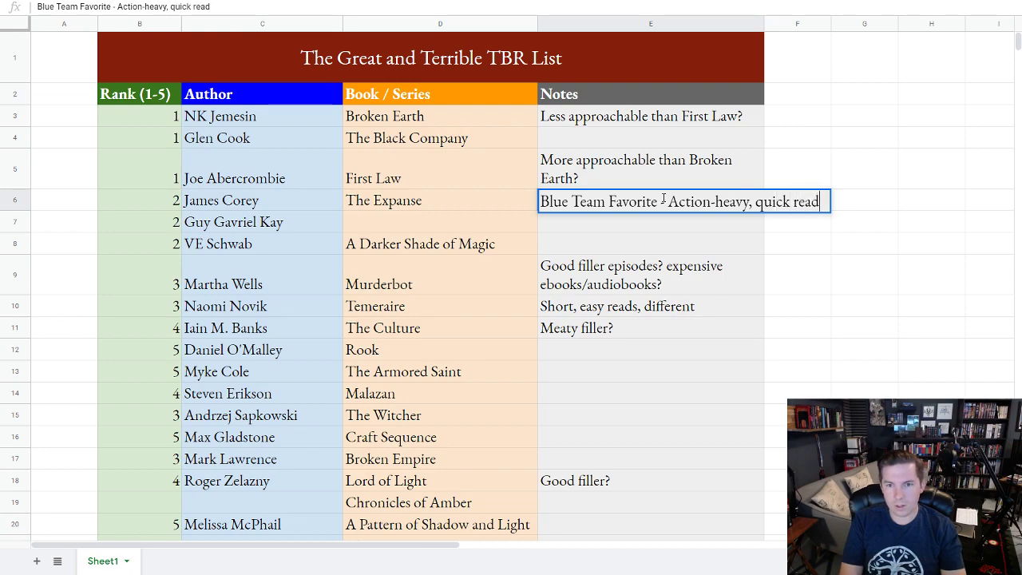
pyautogui.press('Return')
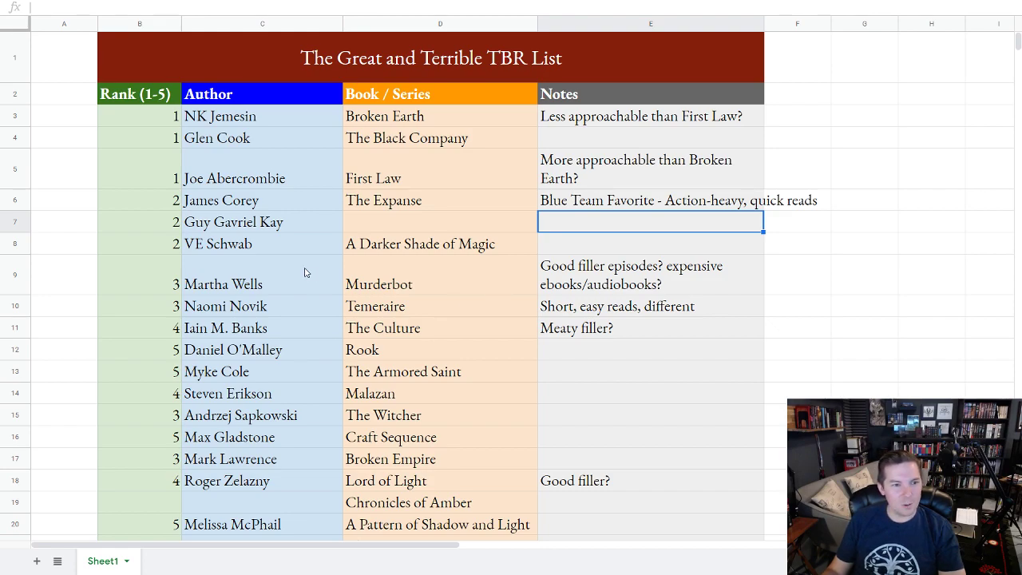
# Insert a row below Naomi Novik's Temeraire and fill it with rank 3, author David Farland and series Runelords
pyautogui.rightClick(16, 306)
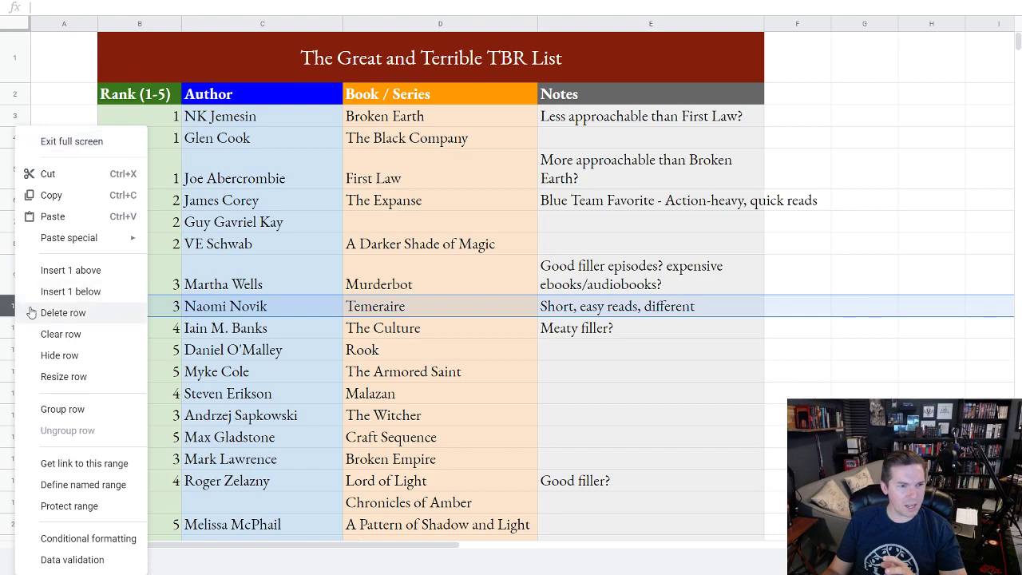
pyautogui.click(51, 301)
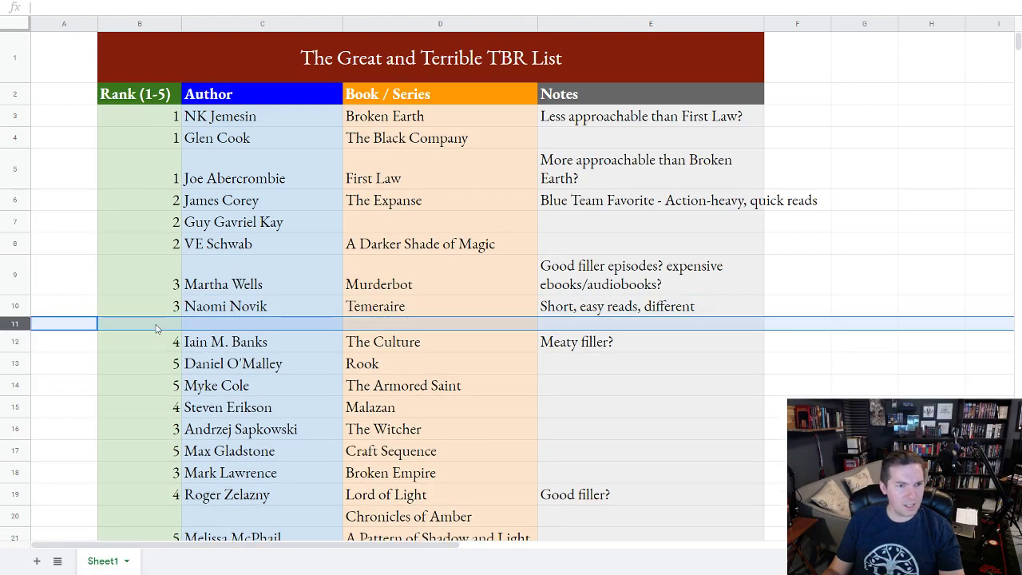
pyautogui.click(157, 327)
pyautogui.write('3')
pyautogui.press('Tab')
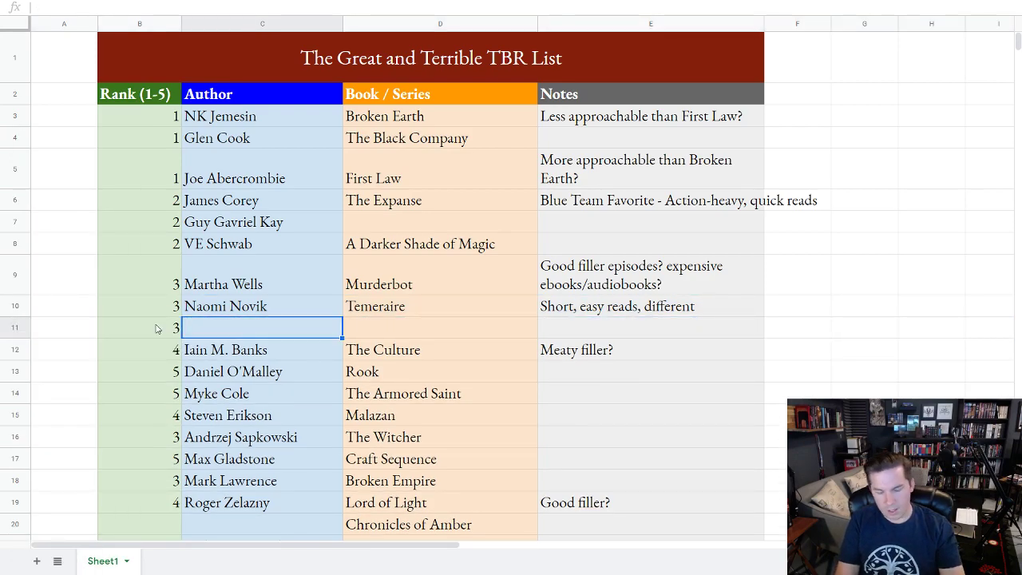
pyautogui.write('David Farland')
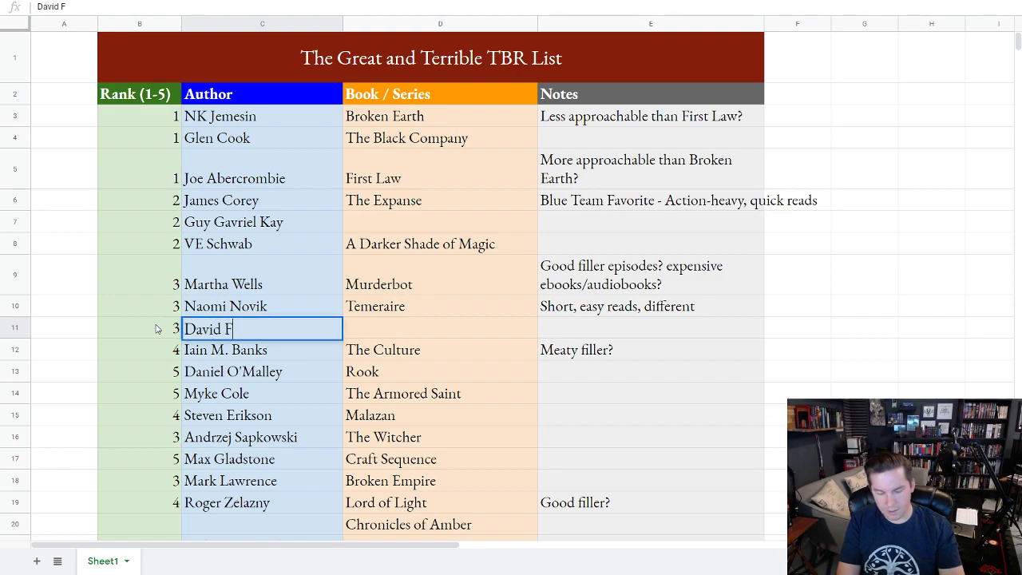
pyautogui.press('Tab')
pyautogui.write('Rune')
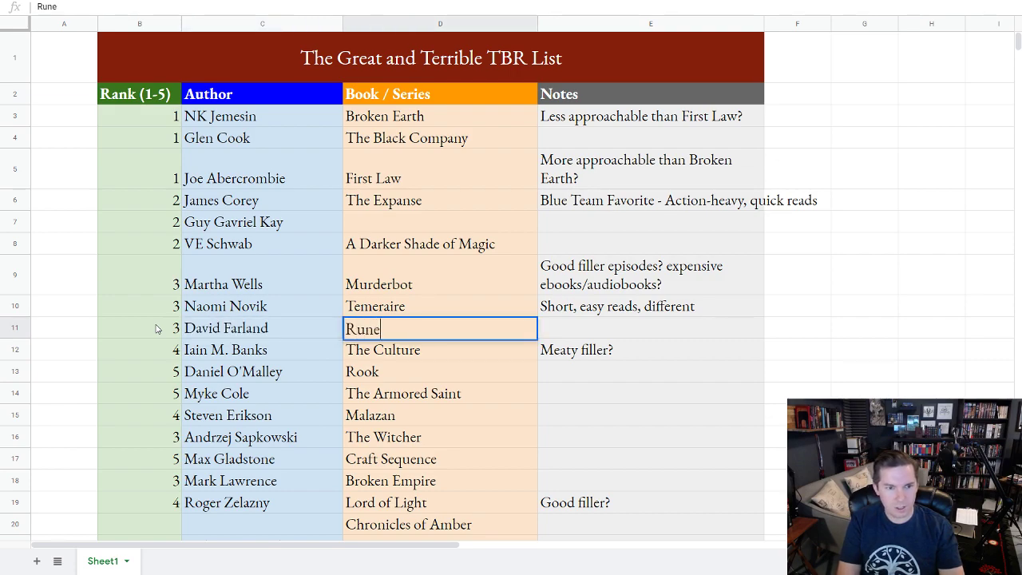
pyautogui.write('lords')
pyautogui.press('Tab')
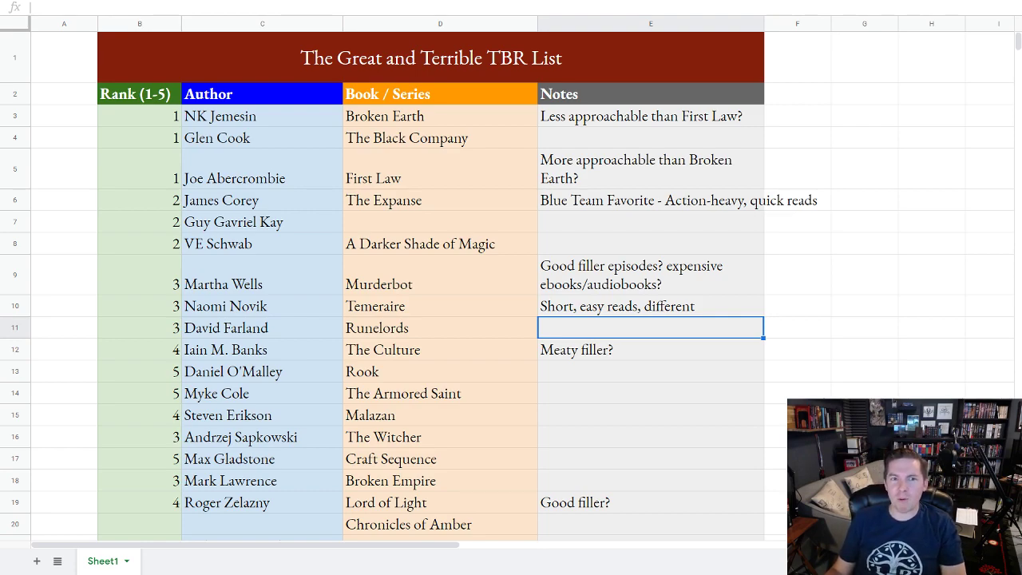
# Append "Experimental 2nd-person POV" to the existing note of the Broken Earth entry
pyautogui.click(743, 122)
pyautogui.doubleClick(755, 117)
pyautogui.write('Experimental 2nd-per')
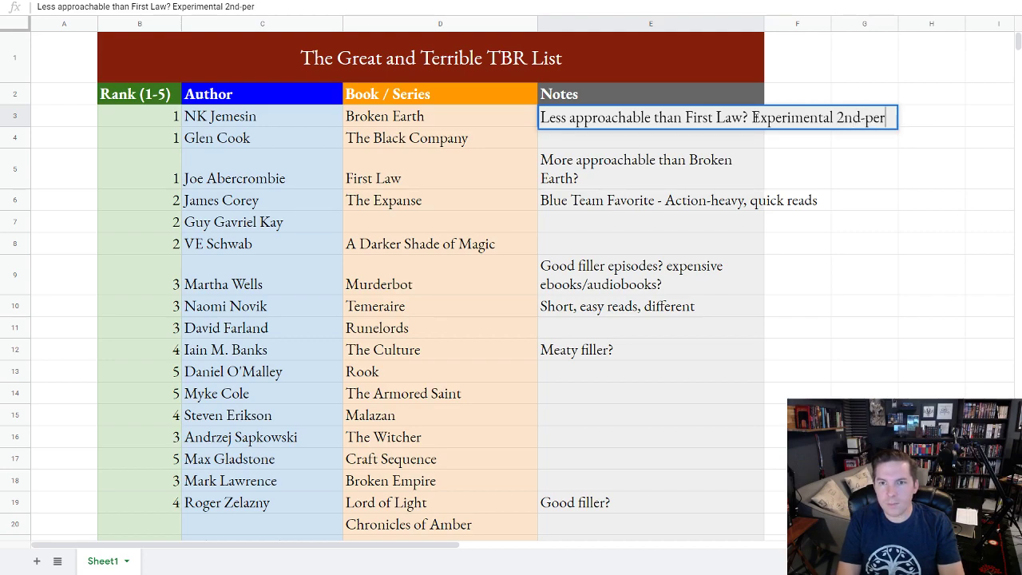
pyautogui.write('son POB')
pyautogui.press('BackSpace')
pyautogui.write('V')
pyautogui.press('Return')
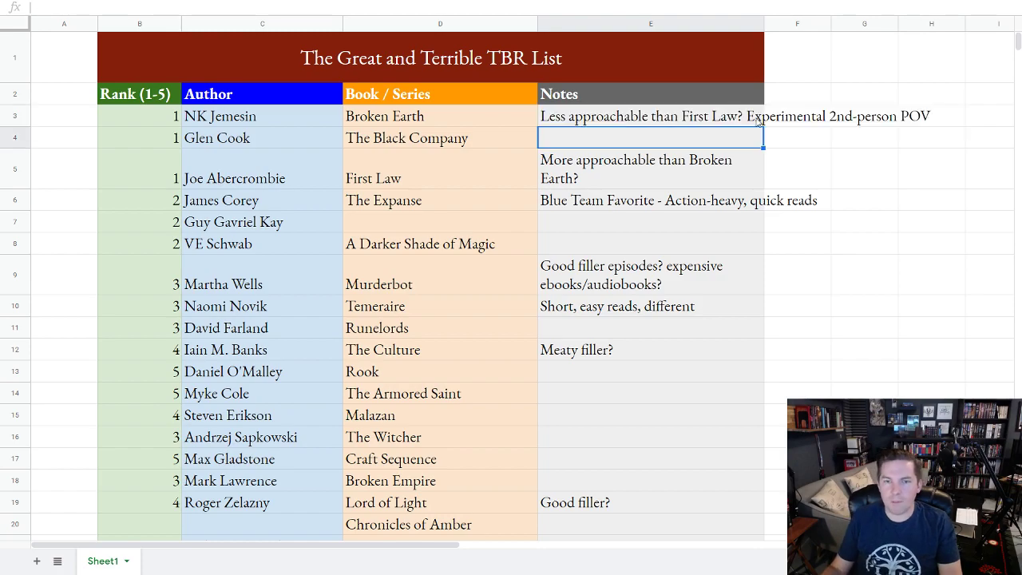
# Leave full-screen view, turn on text wrapping for the whole sheet, and return to full screen
pyautogui.hotkey('ctrl', 'shift', 'f')
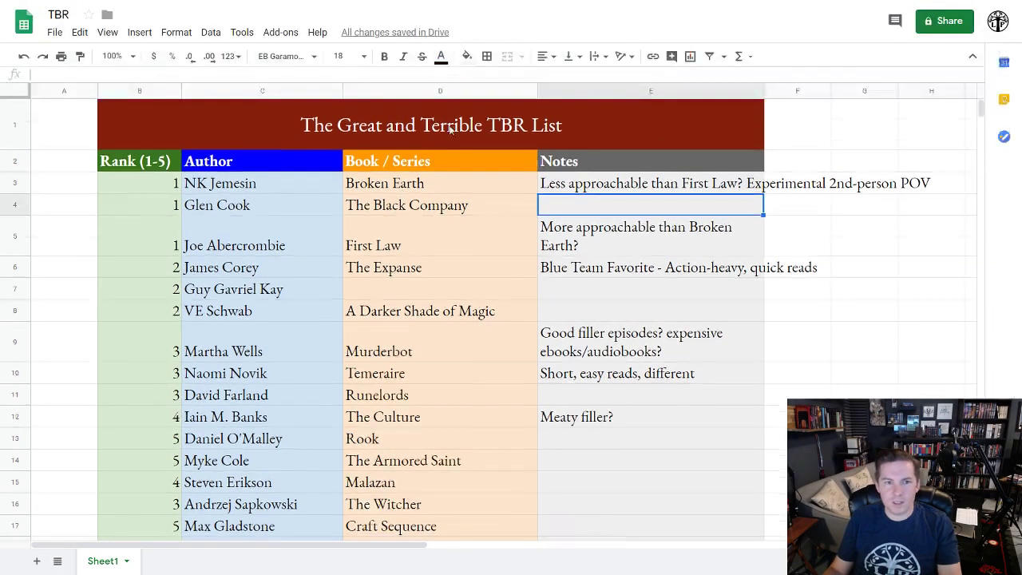
pyautogui.click(20, 93)
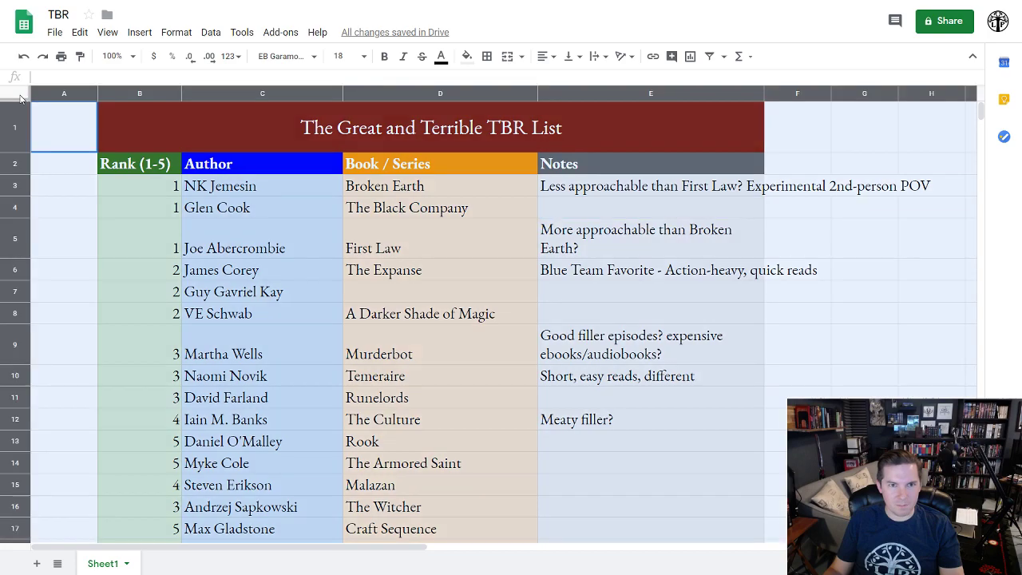
pyautogui.click(606, 62)
pyautogui.click(613, 85)
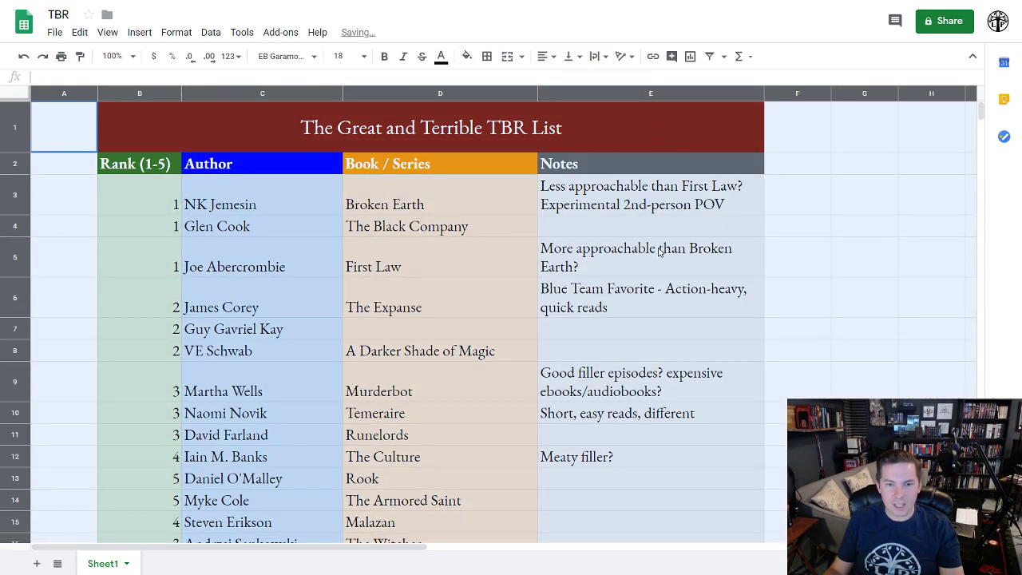
pyautogui.click(650, 199)
pyautogui.click(106, 33)
pyautogui.click(148, 253)
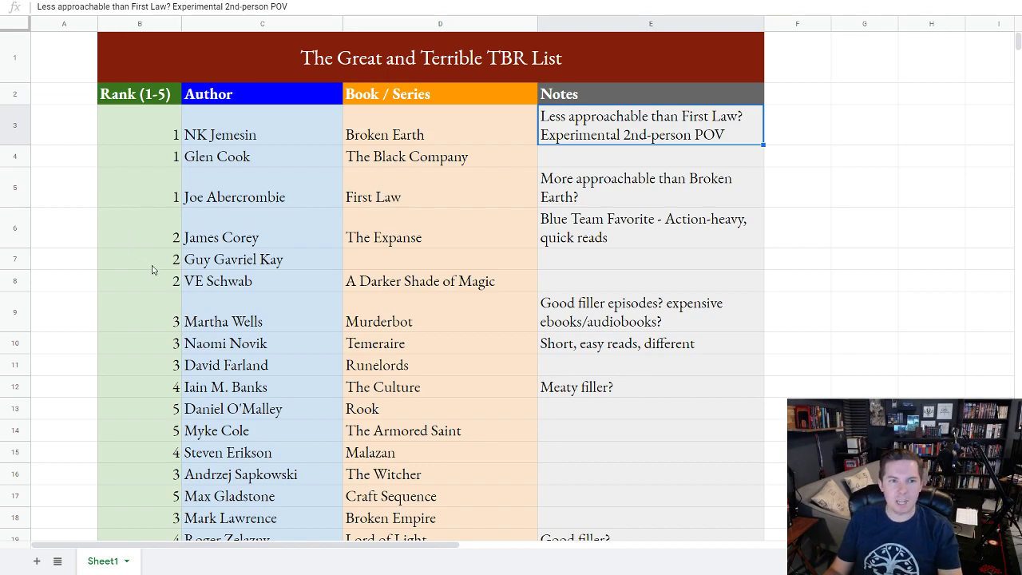
# Set the rank of James Corey's The Expanse to 1
pyautogui.click(171, 241)
pyautogui.press('BackSpace')
pyautogui.write('1')
pyautogui.press('Return')
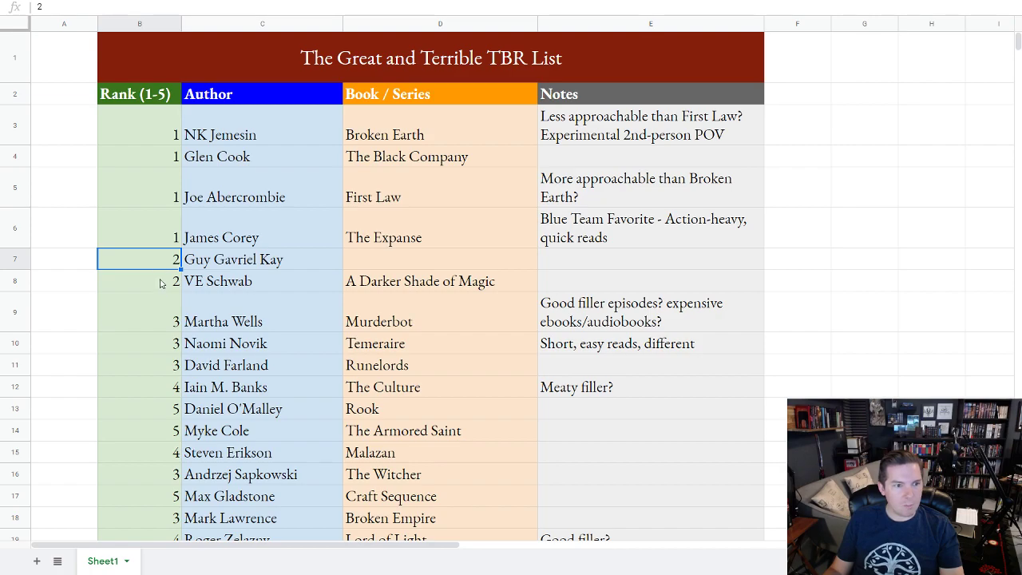
# Insert a row below James Corey's The Expanse and fill it with rank 1 and series Ender's Shadow
pyautogui.scroll(-3, 161, 286)
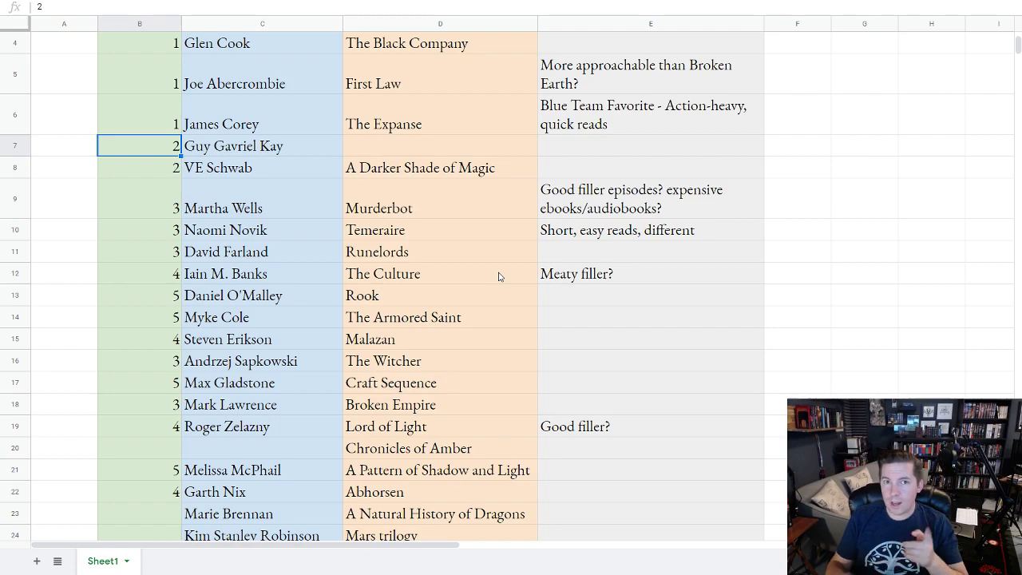
pyautogui.scroll(1, 272, 193)
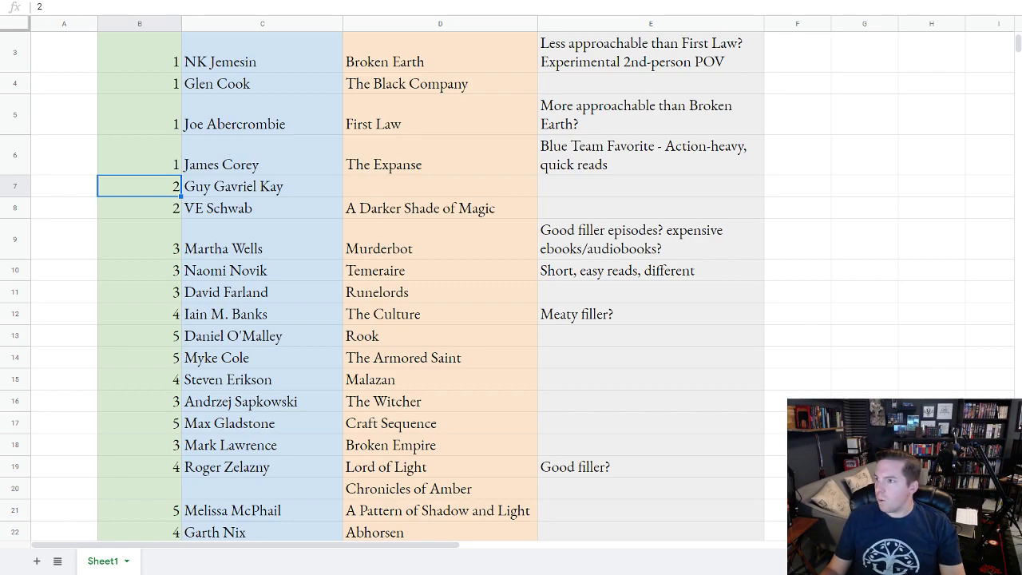
pyautogui.rightClick(9, 164)
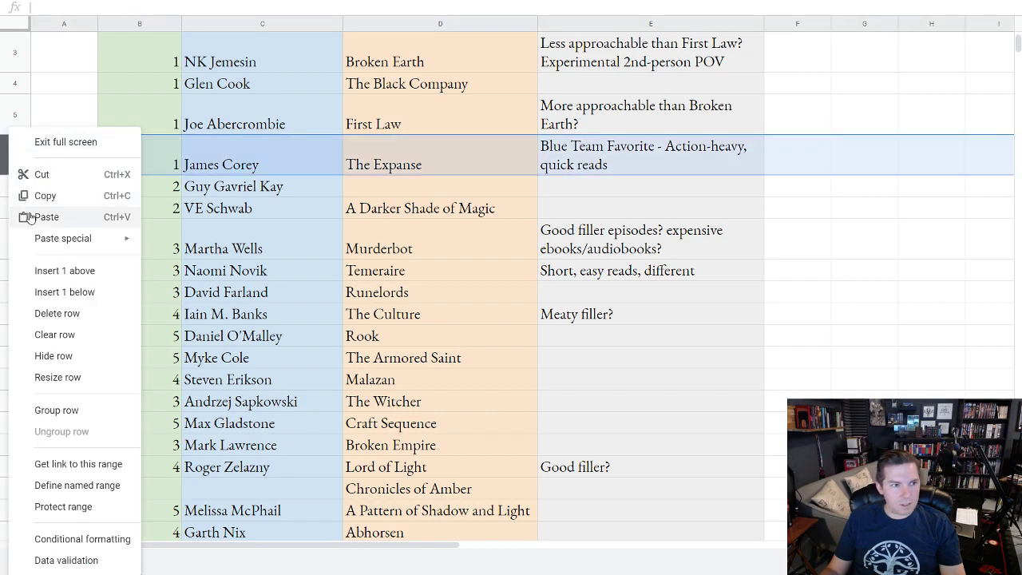
pyautogui.click(44, 300)
pyautogui.click(159, 183)
pyautogui.write('1')
pyautogui.press('Tab')
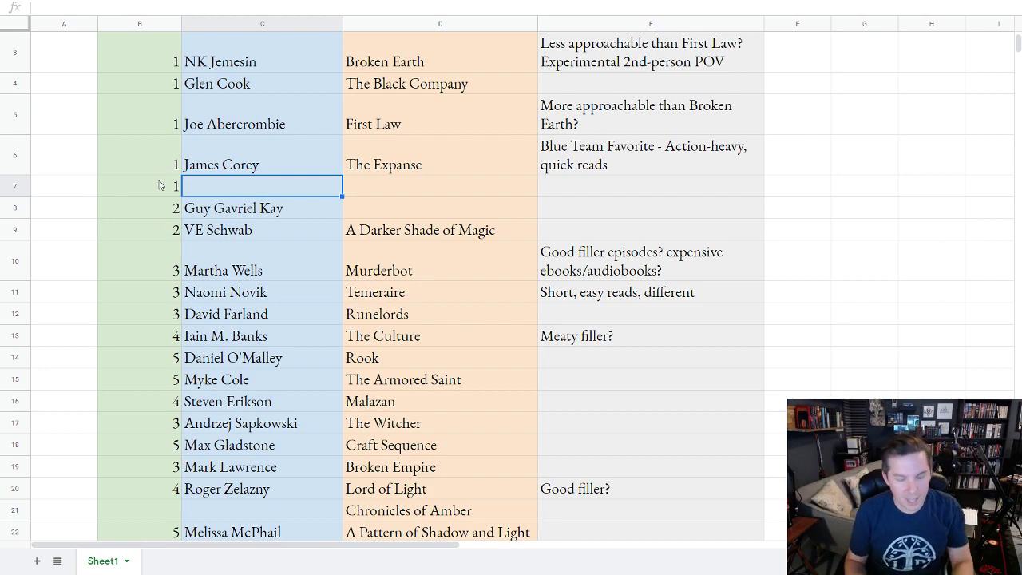
pyautogui.press('Tab')
pyautogui.write('Ender')
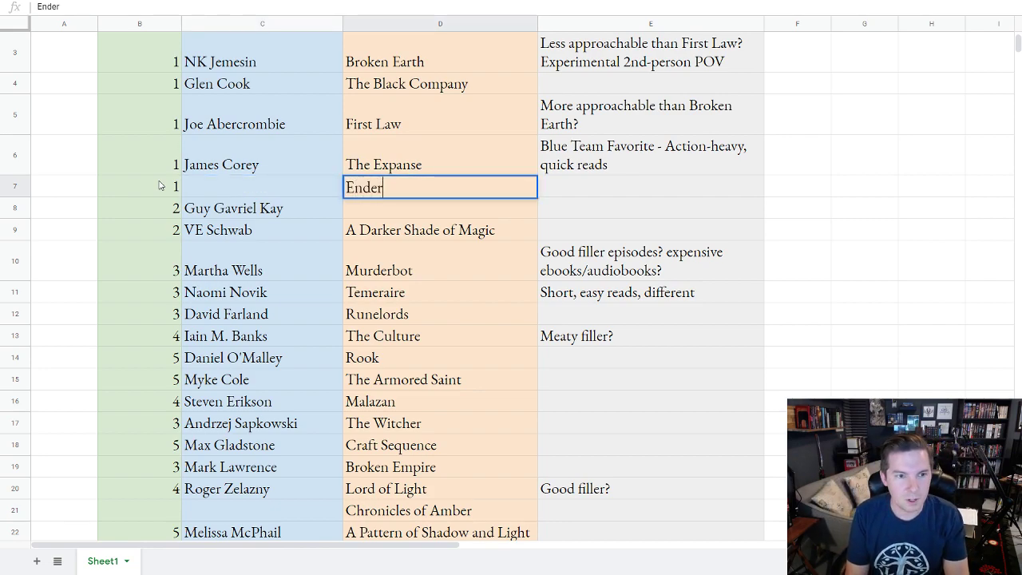
pyautogui.write("'s Shadow")
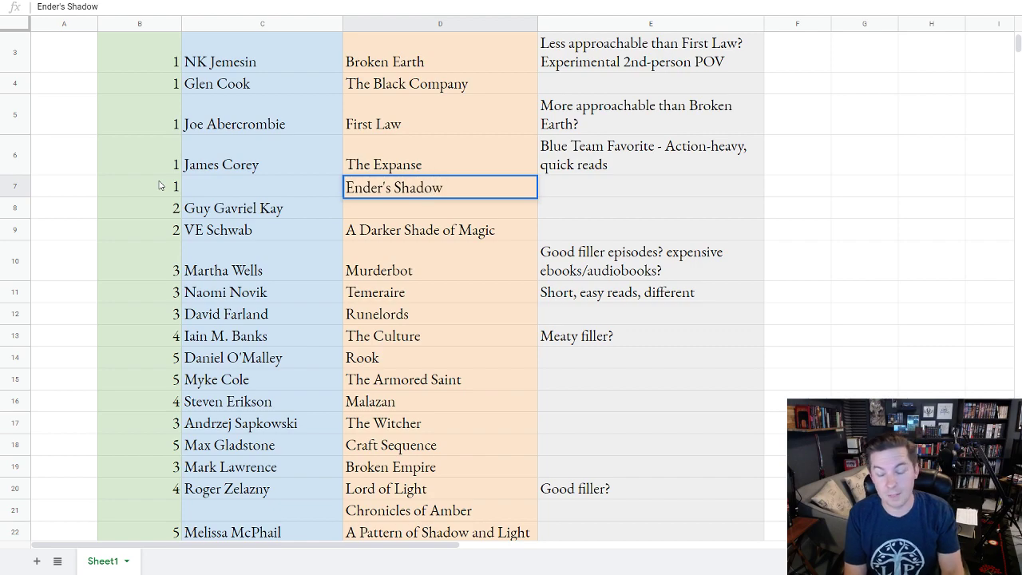
# Enter Orson Scott Card as the author of Ender's Shadow
pyautogui.hotkey('shift', 'Tab')
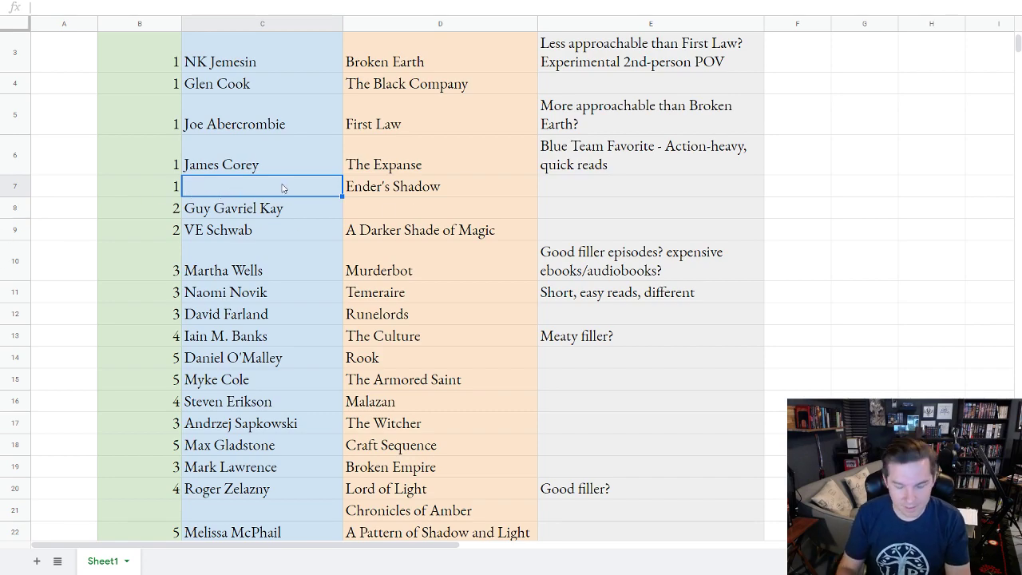
pyautogui.write('O')
pyautogui.write('Scott ')
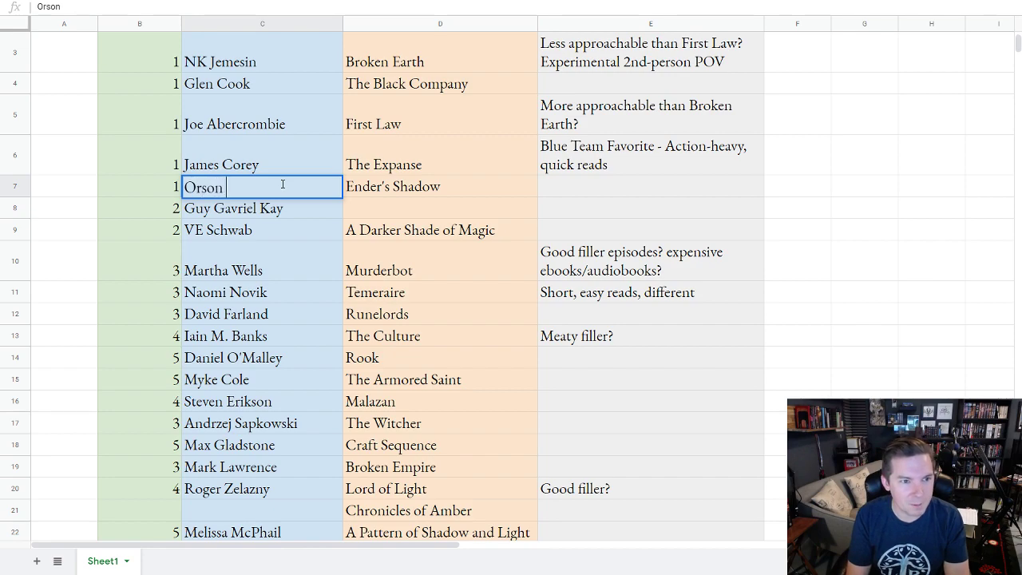
pyautogui.write('Card')
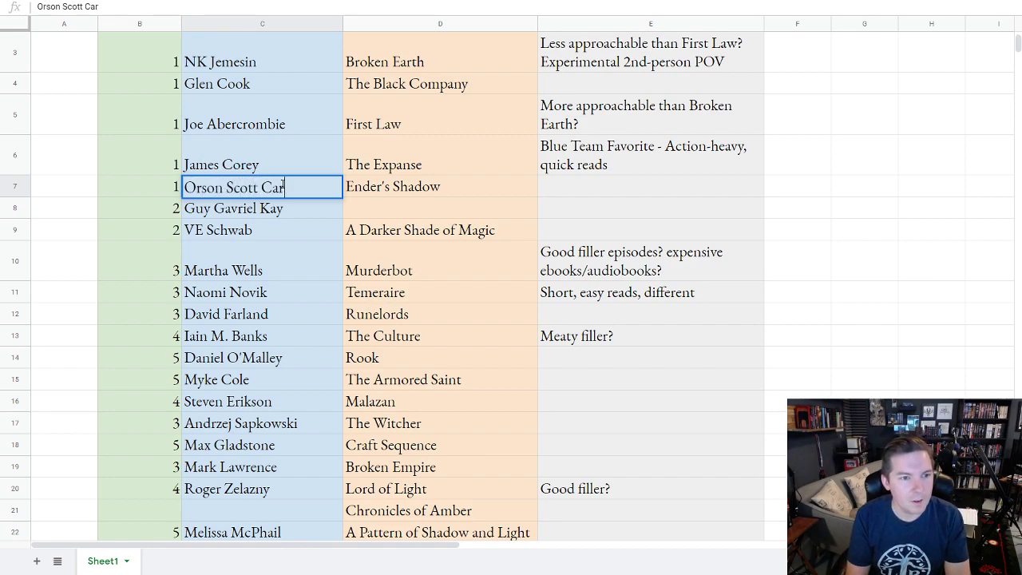
pyautogui.click(447, 187)
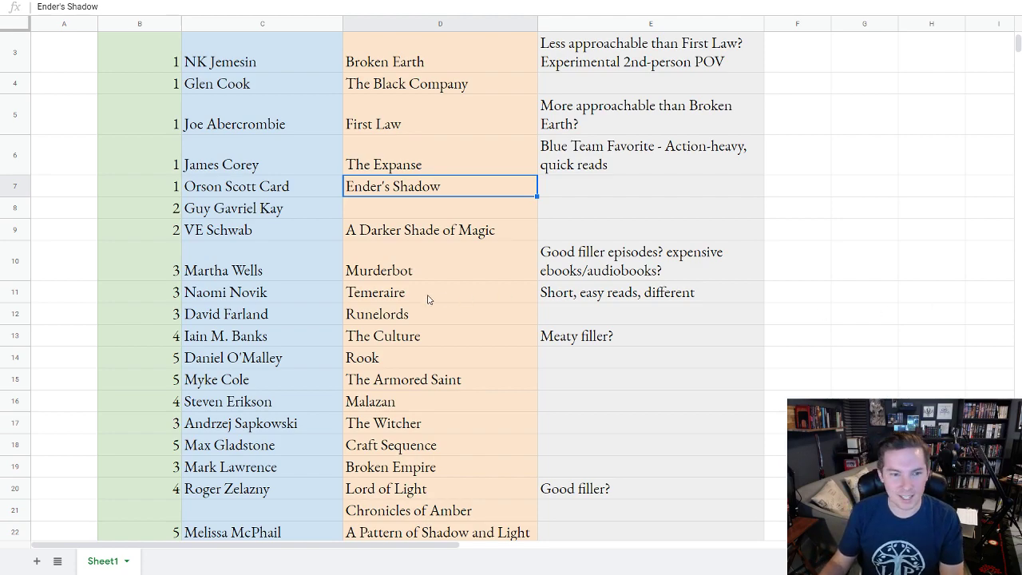
# Insert a row above VE Schwab's A Darker Shade of Magic with rank 2, author Brian McClellan and series Powder Mage
pyautogui.scroll(2, 266, 287)
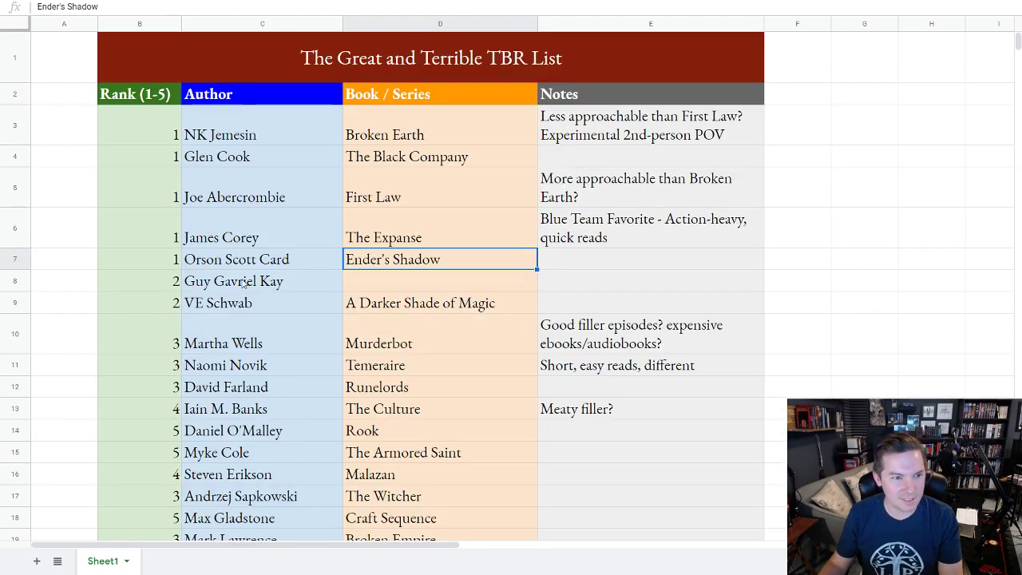
pyautogui.rightClick(163, 308)
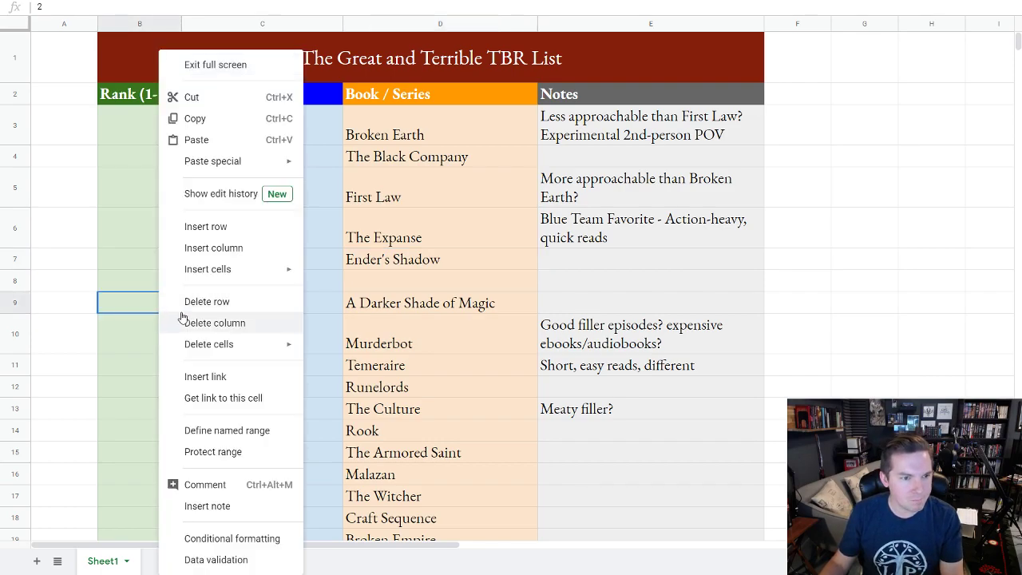
pyautogui.click(211, 232)
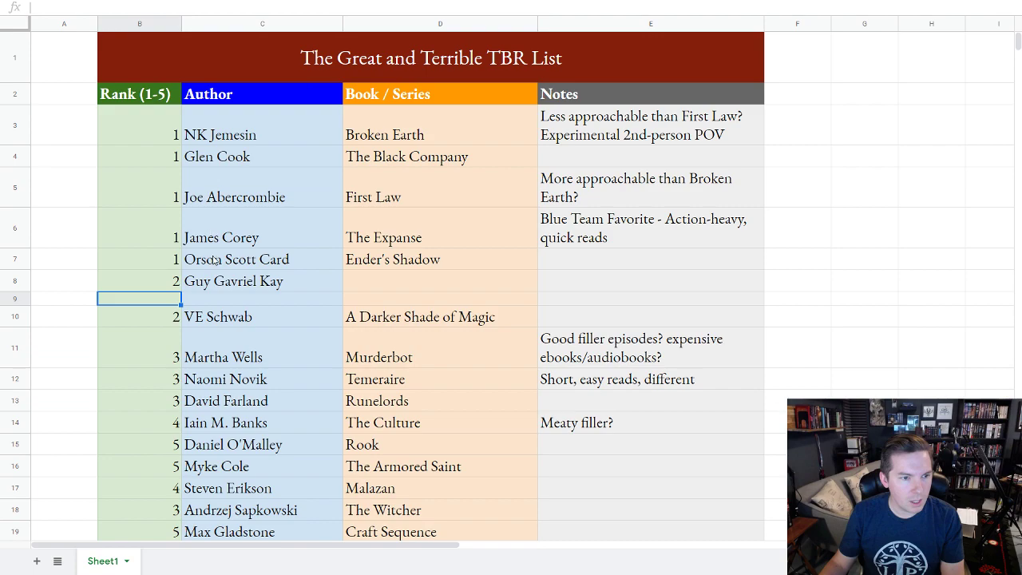
pyautogui.write('2')
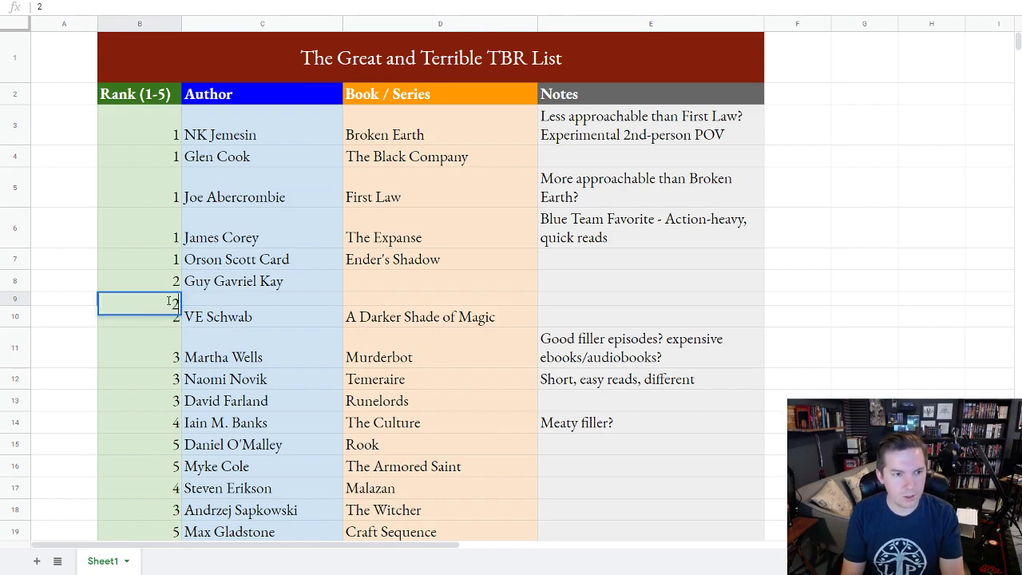
pyautogui.press('Tab')
pyautogui.write('Brian C')
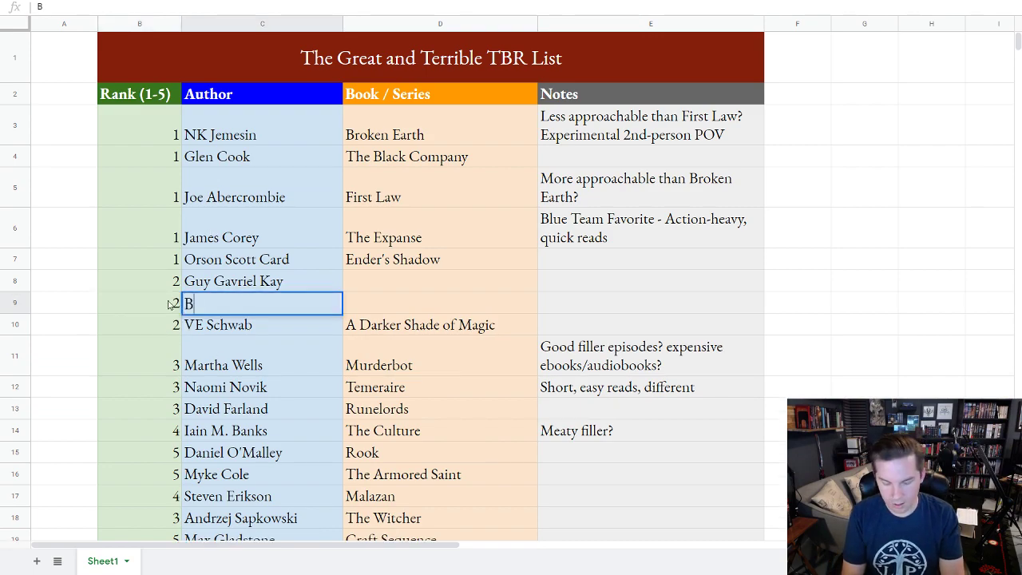
pyautogui.press('BackSpace')
pyautogui.press('BackSpace')
pyautogui.write('McClellan')
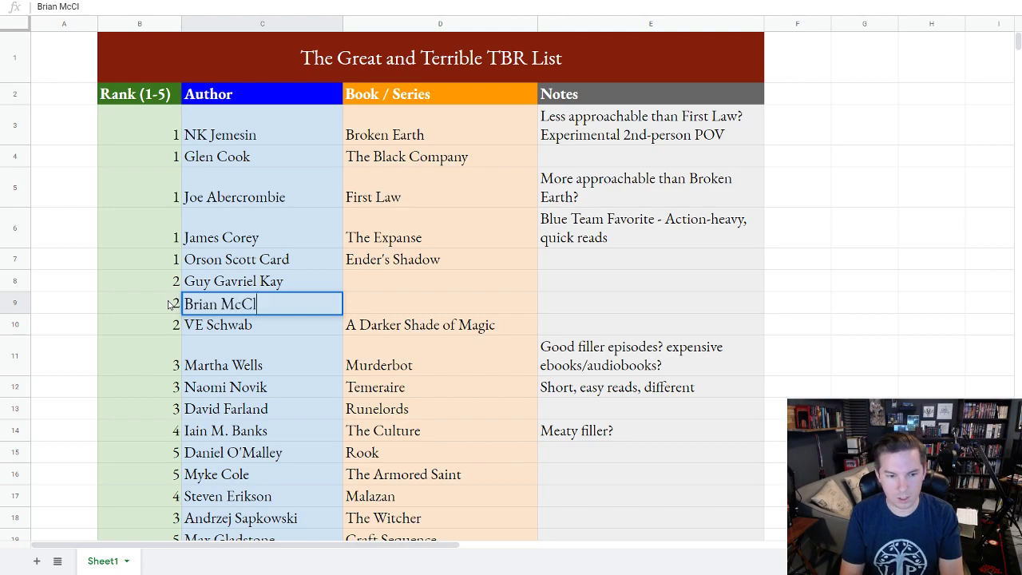
pyautogui.press('Tab')
pyautogui.write('Powder Mage')
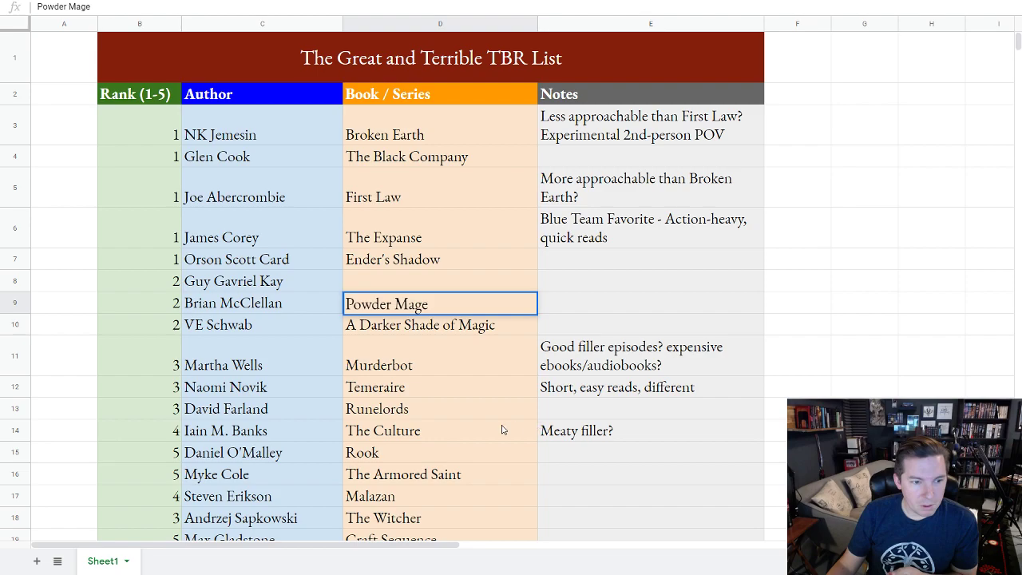
# Add the note "Blue Team material?" to Max Gladstone's Craft Sequence
pyautogui.scroll(-2, 213, 466)
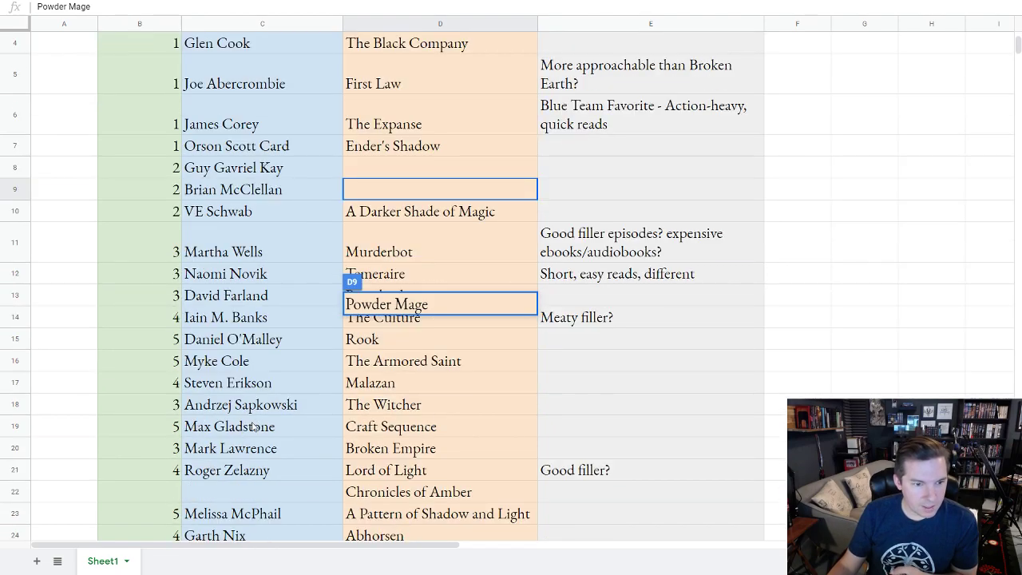
pyautogui.click(605, 426)
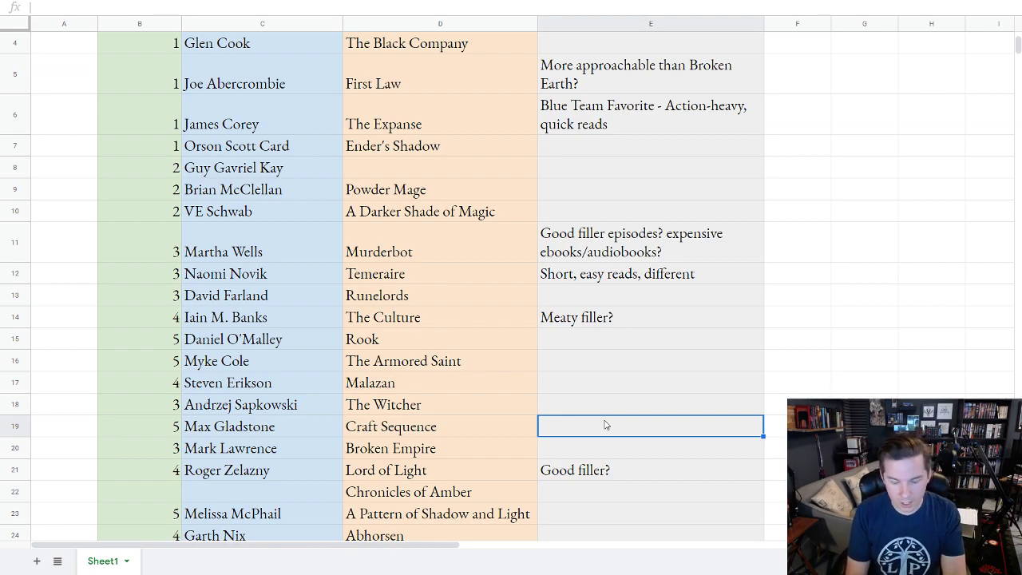
pyautogui.write('Blue Tea')
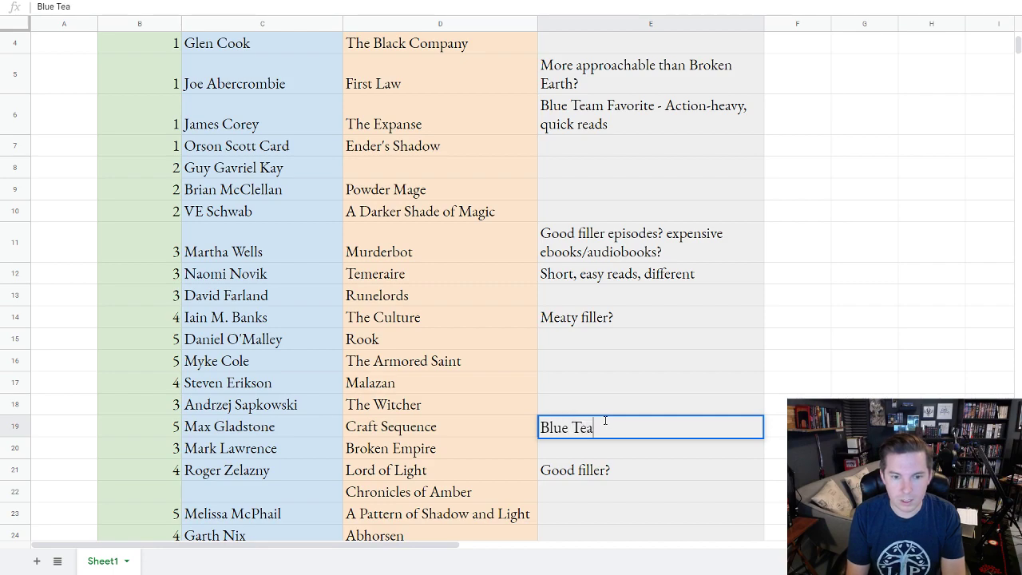
pyautogui.write('m material?')
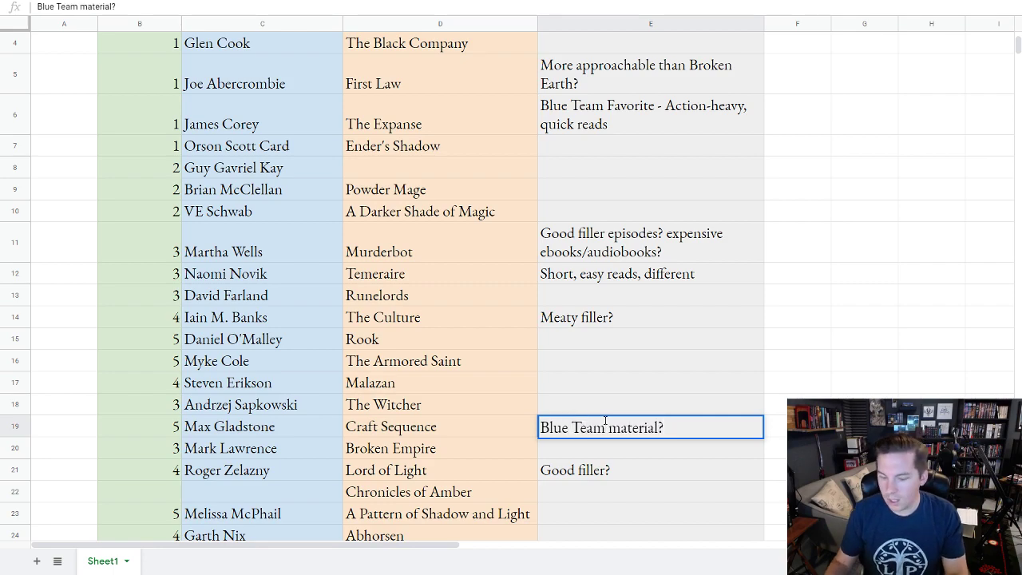
pyautogui.press('Return')
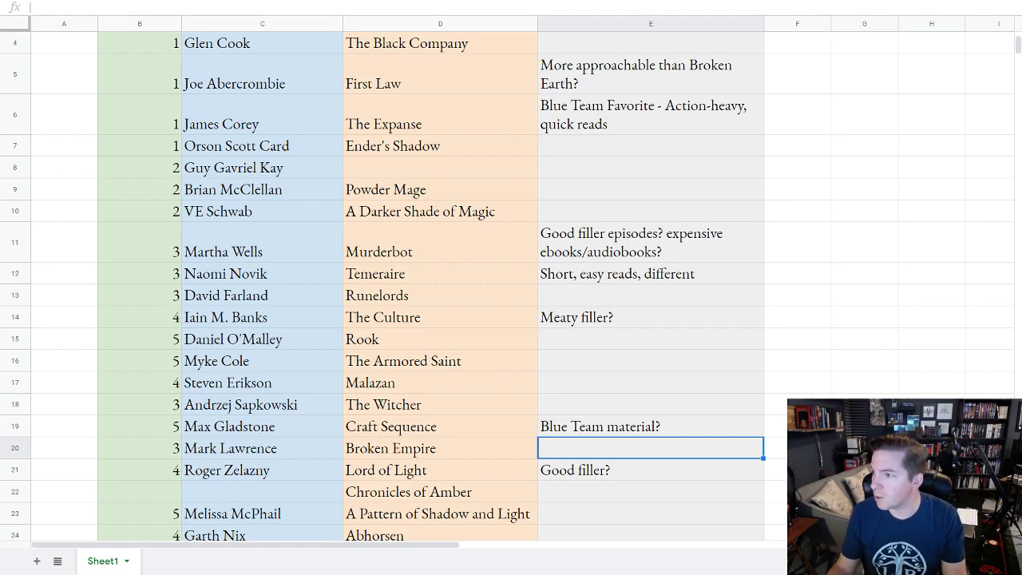
# Add author Cixin Liu with Three Body Problem in the first empty row below War of the Rose Throne
pyautogui.scroll(-3, 268, 451)
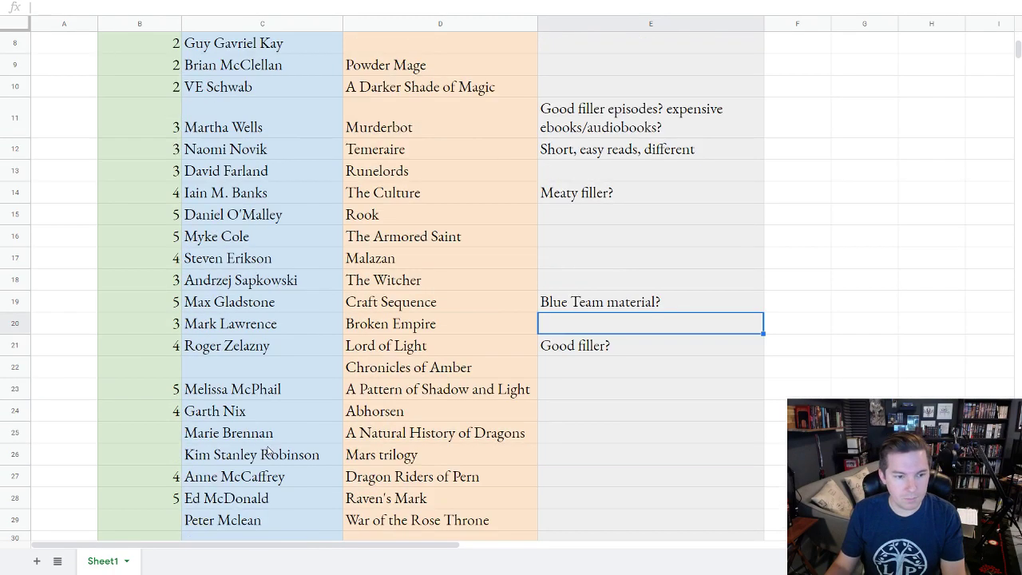
pyautogui.scroll(-3, 269, 452)
pyautogui.click(200, 433)
pyautogui.write('Cixin Liu')
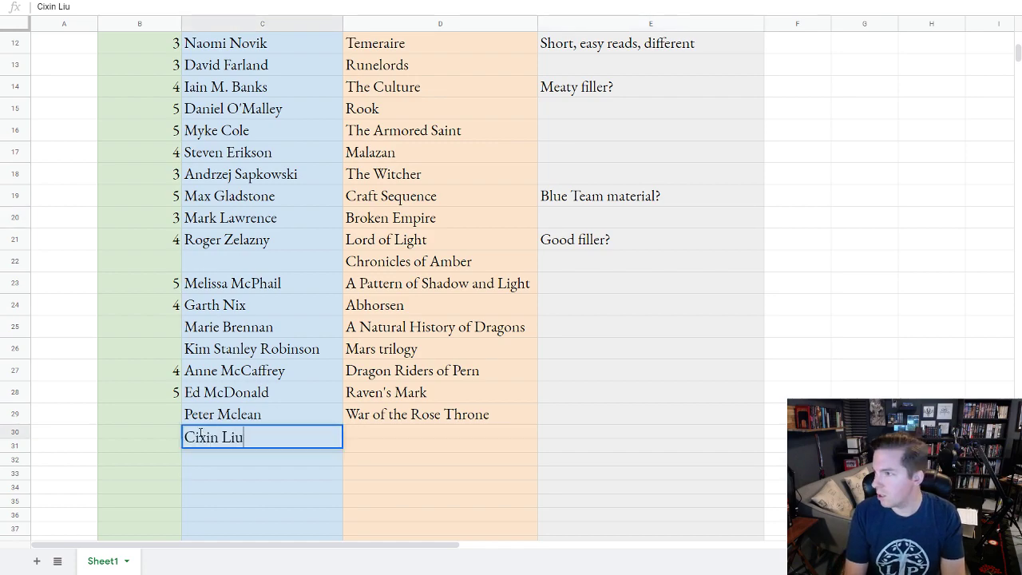
pyautogui.press('Tab')
pyautogui.write('Three Body Problem')
pyautogui.press('Tab')
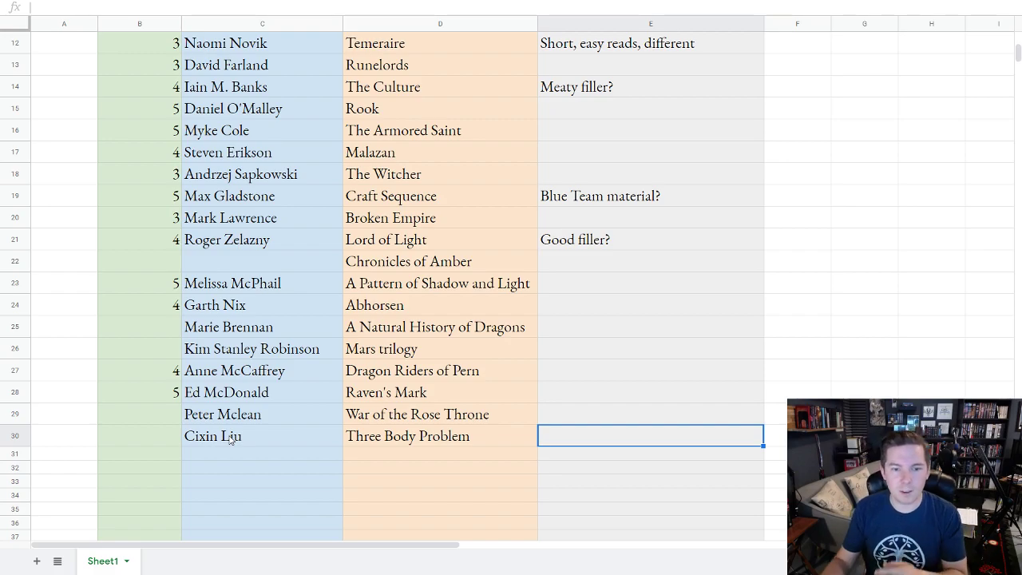
# Insert a row below Martha Wells's Murderbot and fill in rank 3 and author Terry Brooks
pyautogui.scroll(5, 531, 431)
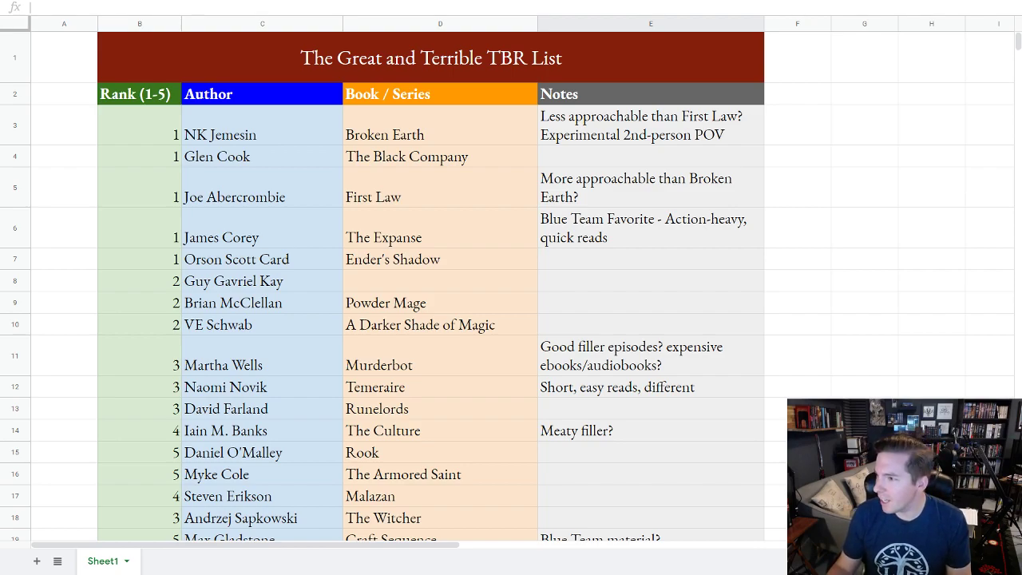
pyautogui.scroll(-3, 783, 357)
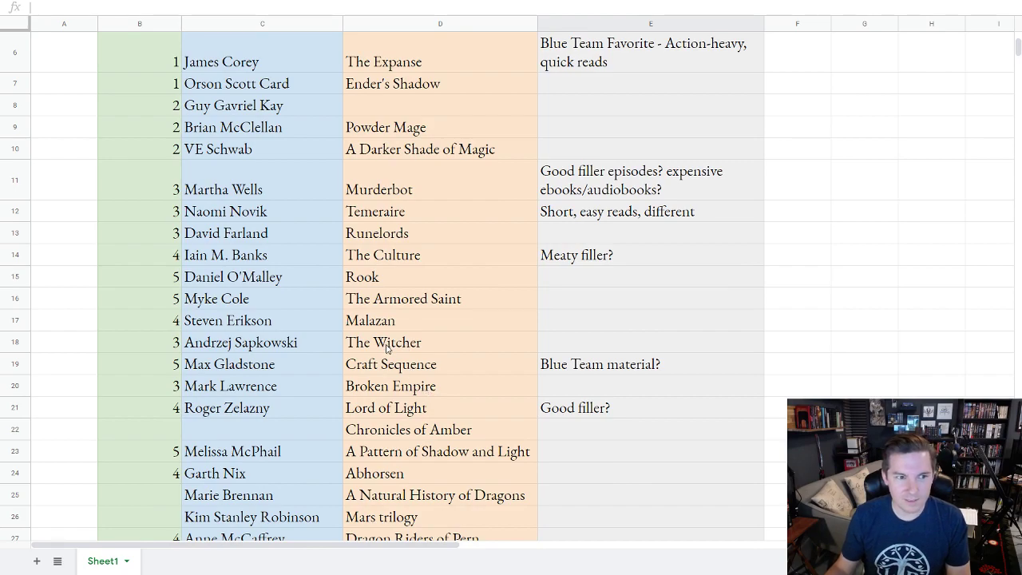
pyautogui.scroll(1, 386, 348)
pyautogui.scroll(-1, 387, 349)
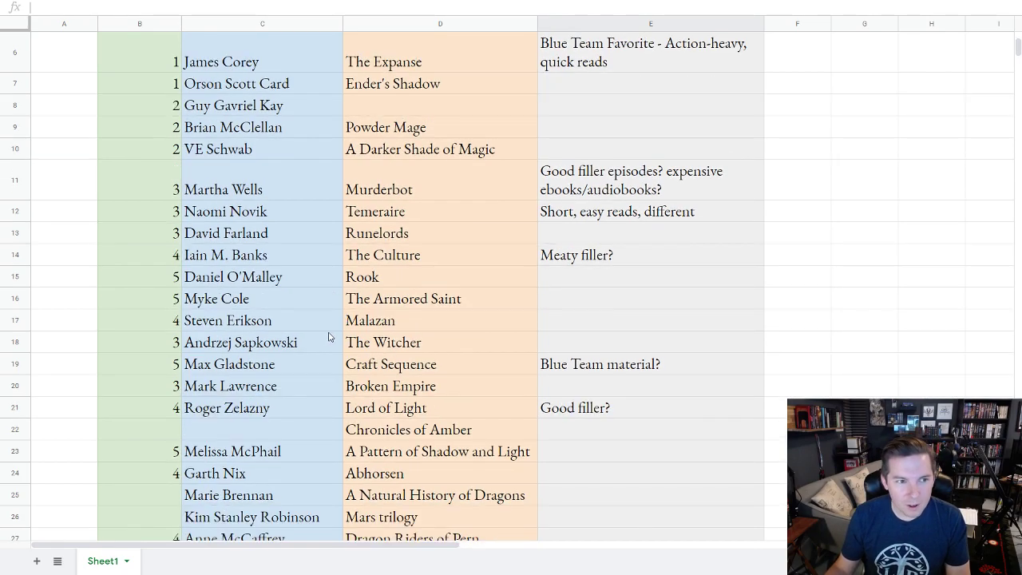
pyautogui.rightClick(21, 190)
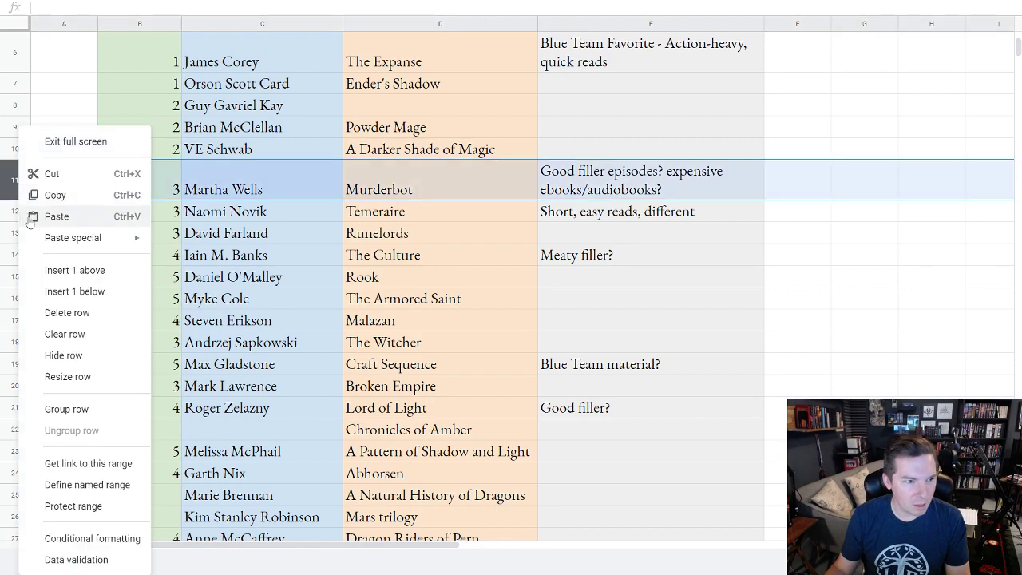
pyautogui.click(54, 229)
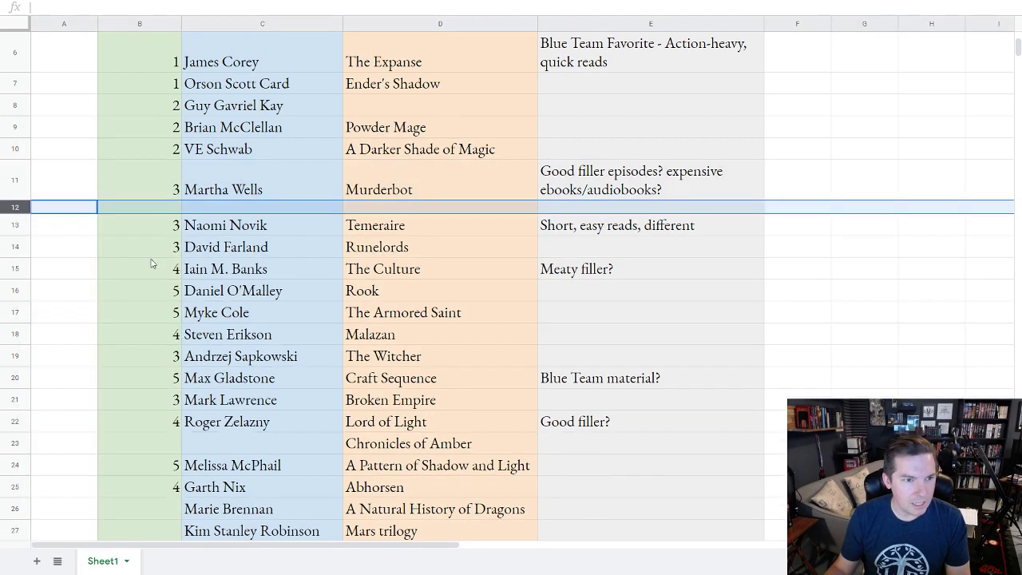
pyautogui.click(164, 209)
pyautogui.write('3')
pyautogui.press('Tab')
pyautogui.write('Terry Brooks')
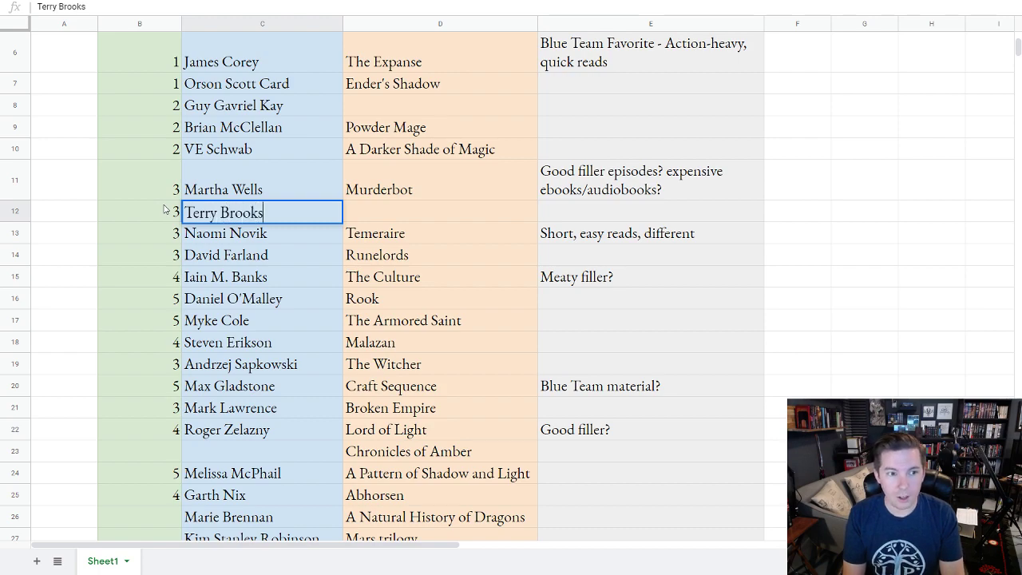
# Complete the Terry Brooks entry with series Landover and the note "Good light filler"
pyautogui.press('Tab')
pyautogui.write('Landov')
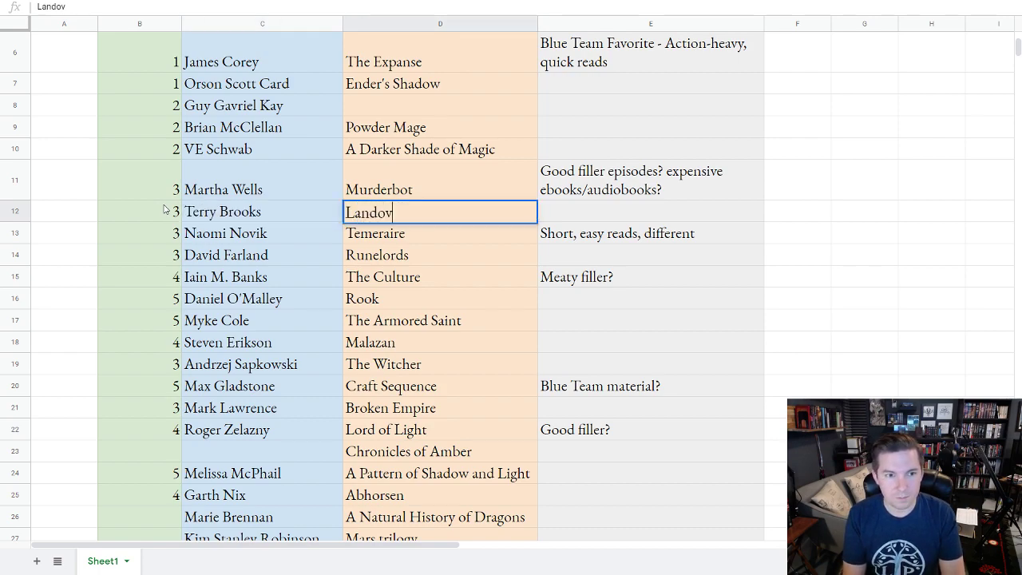
pyautogui.write('er')
pyautogui.press('Tab')
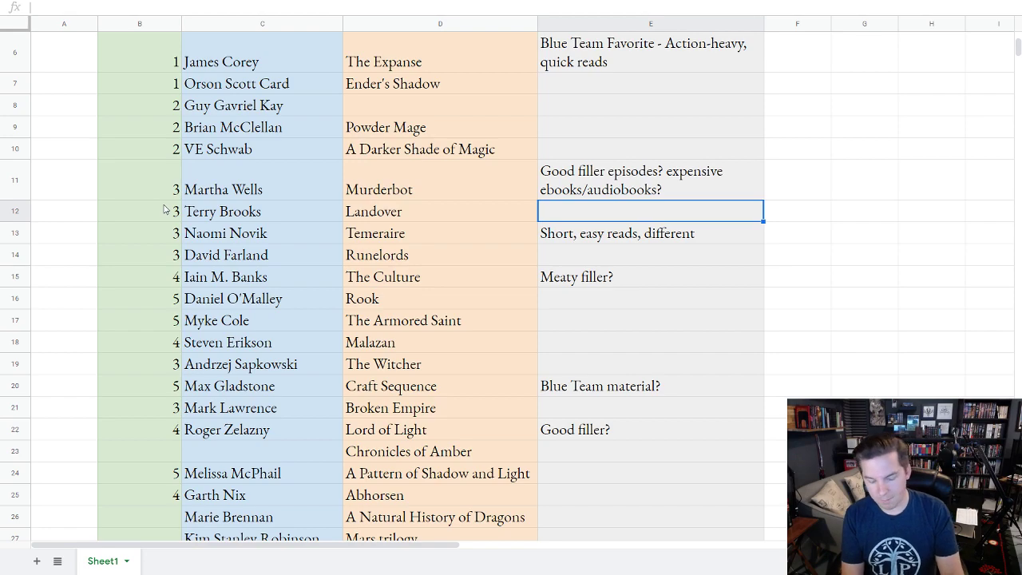
pyautogui.write('Good light filler')
pyautogui.press('Return')
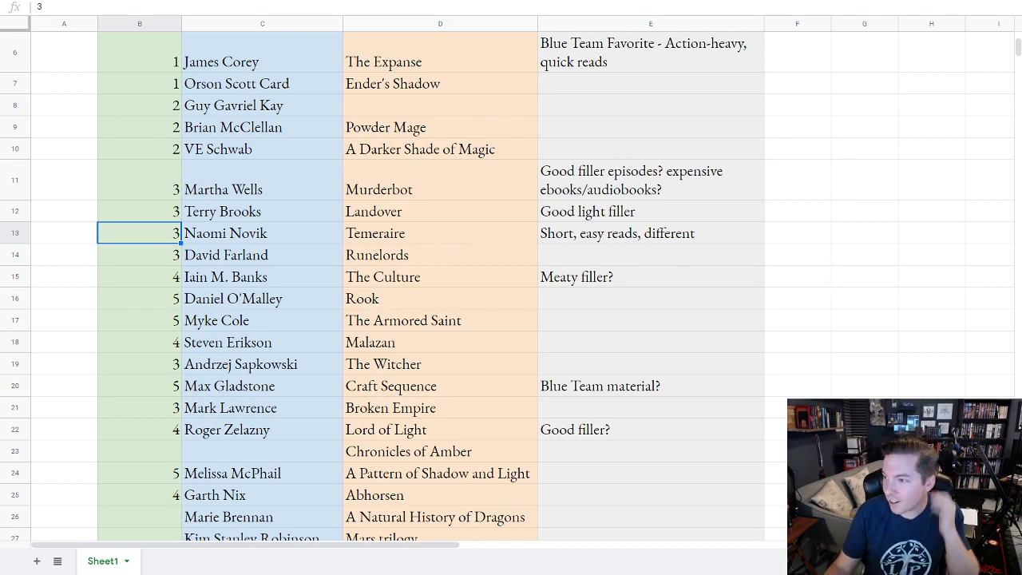
# Insert a row below Terry Brooks's Landover and enter the series Heritage of Shannara in it
pyautogui.rightClick(28, 209)
pyautogui.click(59, 290)
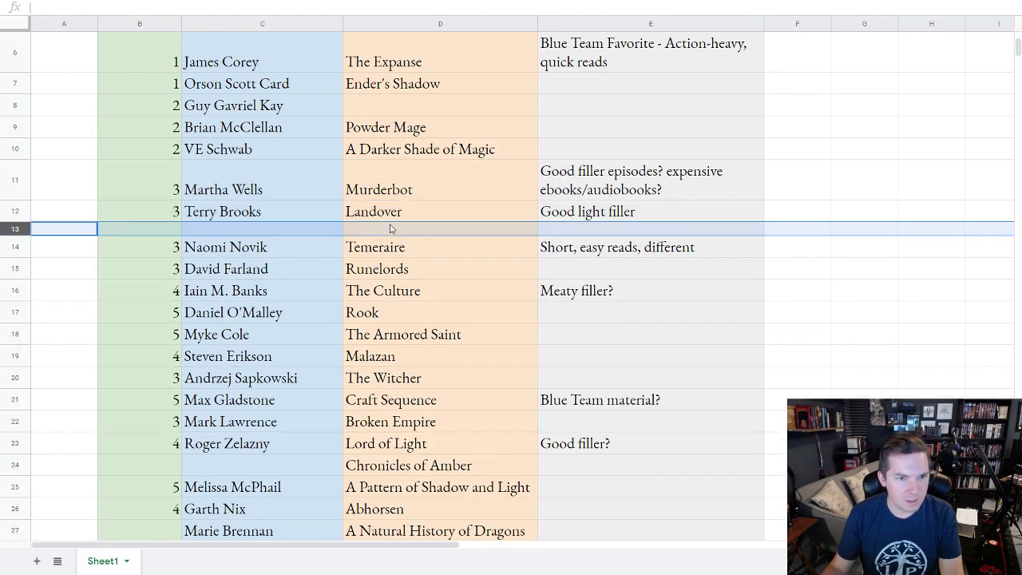
pyautogui.click(390, 230)
pyautogui.write('Heritage')
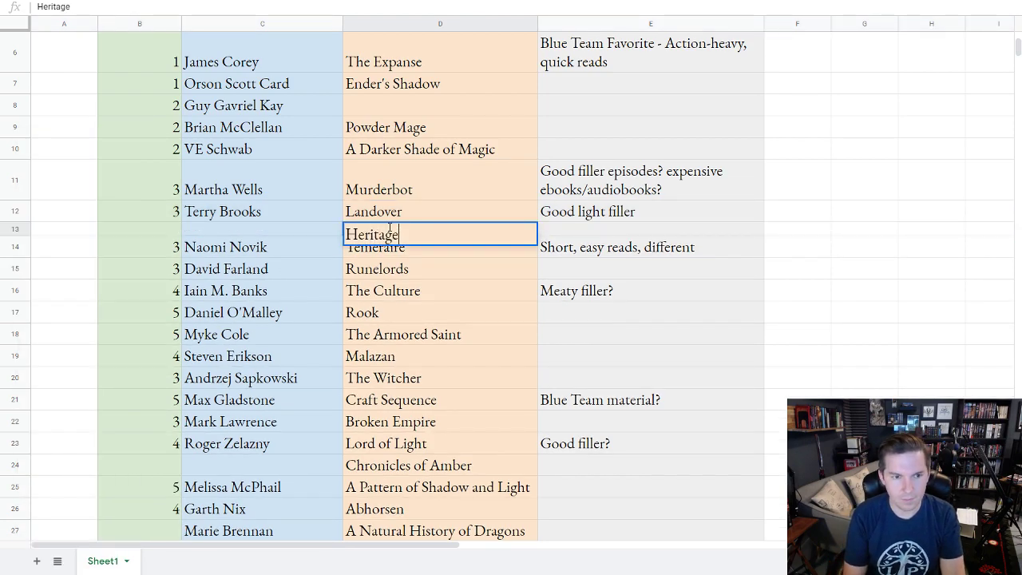
pyautogui.write(' of Shannara')
pyautogui.press('Tab')
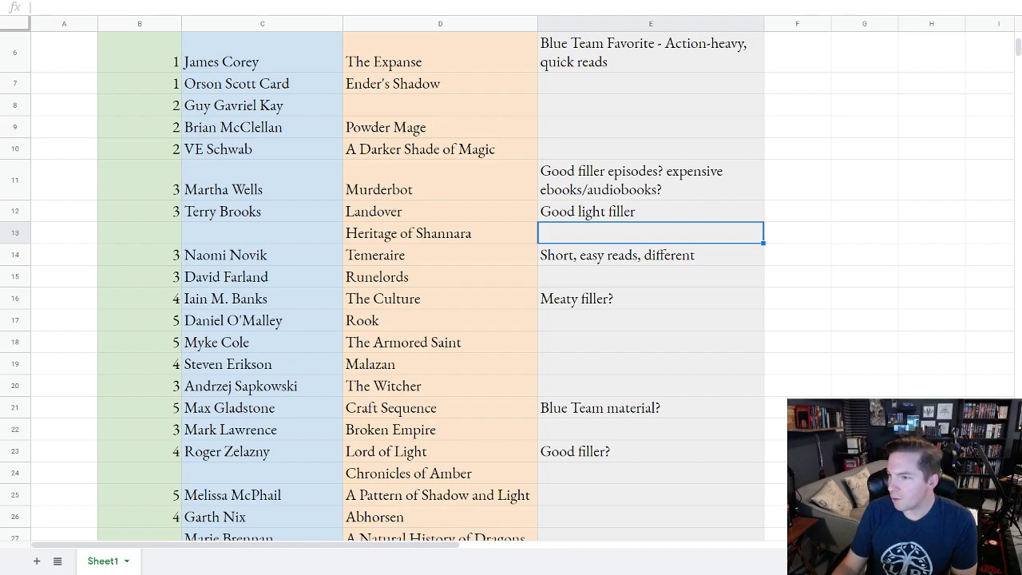
# Add author Jim Butcher with the series Codex Alera in the first empty row below Three Body Problem
pyautogui.scroll(-5, 540, 340)
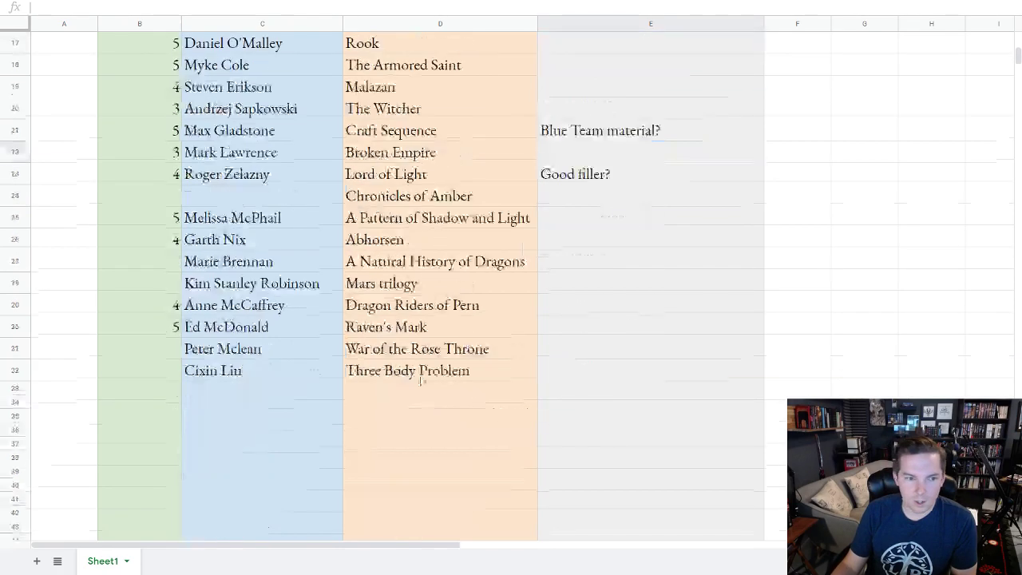
pyautogui.click(295, 388)
pyautogui.write('Jim Butcher')
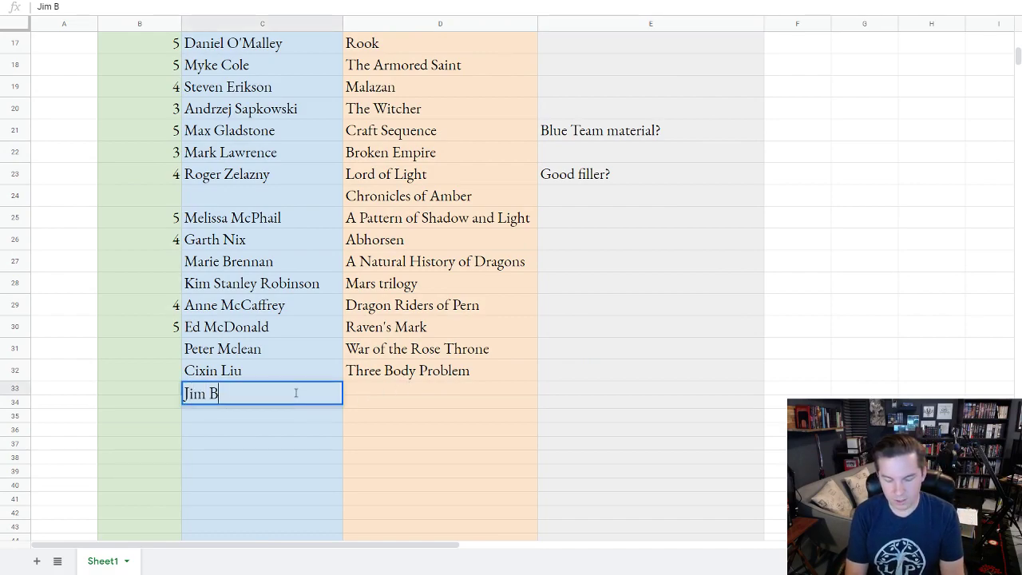
pyautogui.press('Tab')
pyautogui.write('Codex Alera')
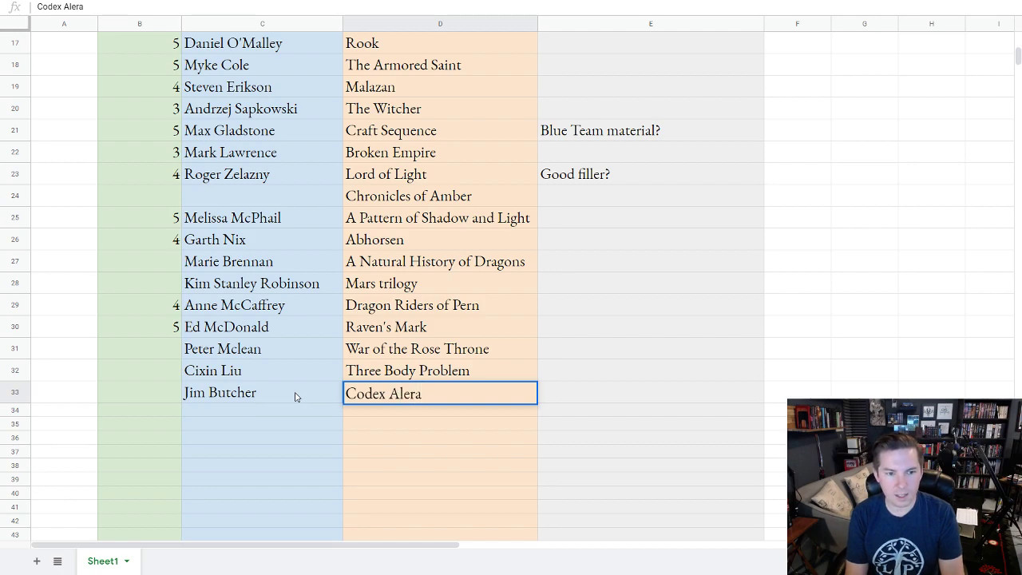
pyautogui.press('Return')
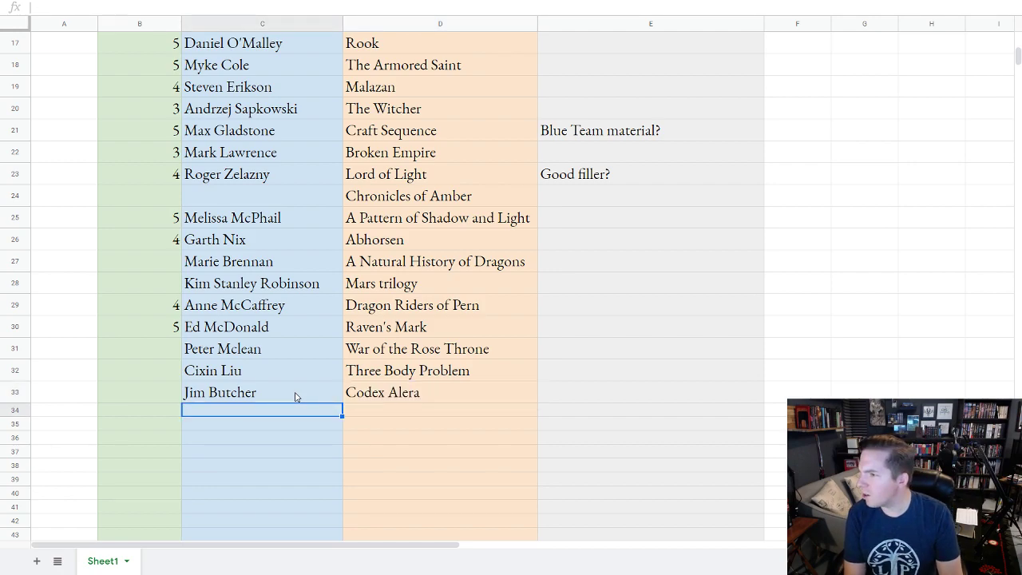
# Add Book of the New Sun with author Gene Wolfe in the row below Codex Alera
pyautogui.press('Tab')
pyautogui.write('Book of the New Sun')
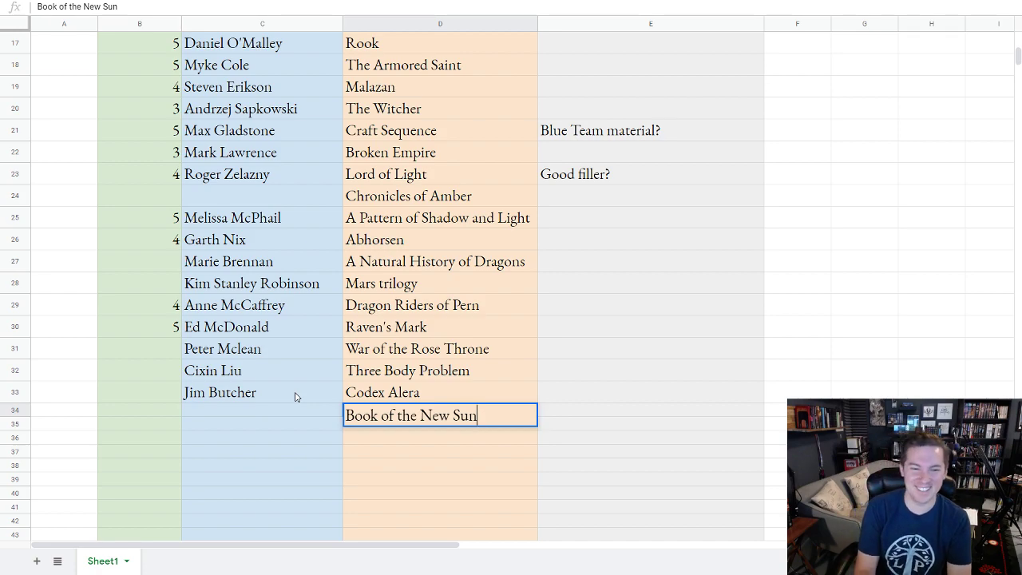
pyautogui.click(332, 414)
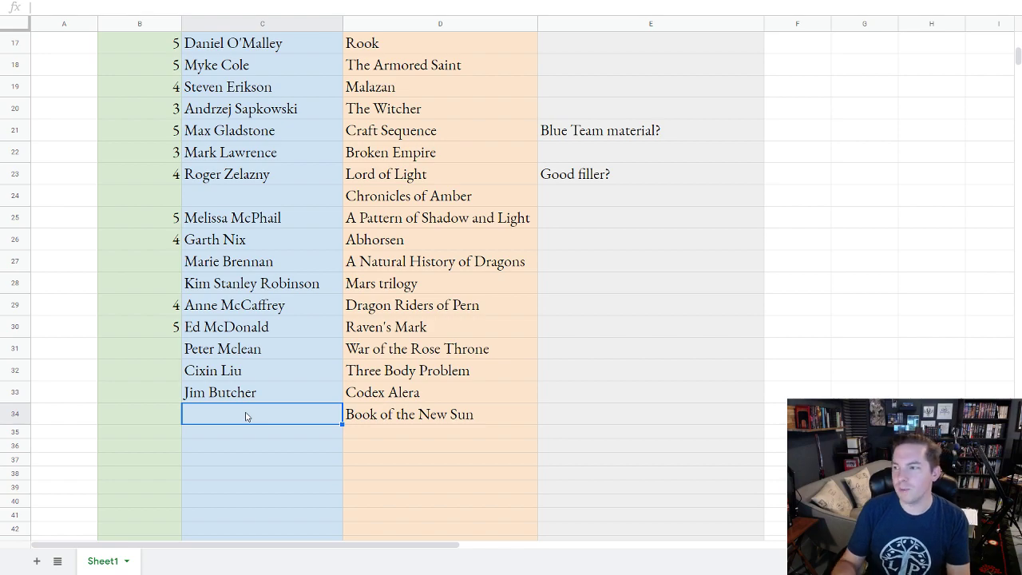
pyautogui.write('Gene ')
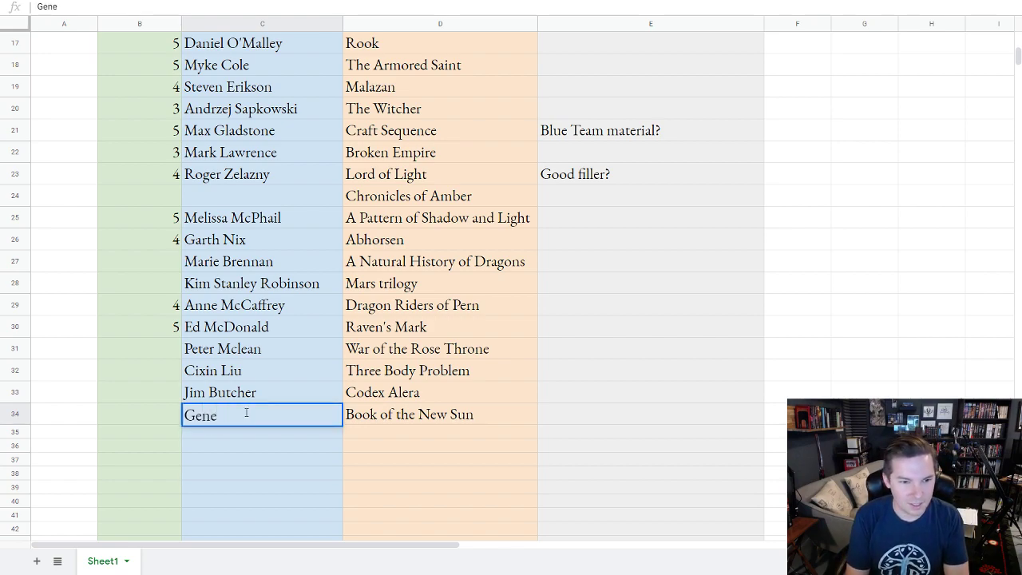
pyautogui.write('Wolfe')
pyautogui.press('Tab')
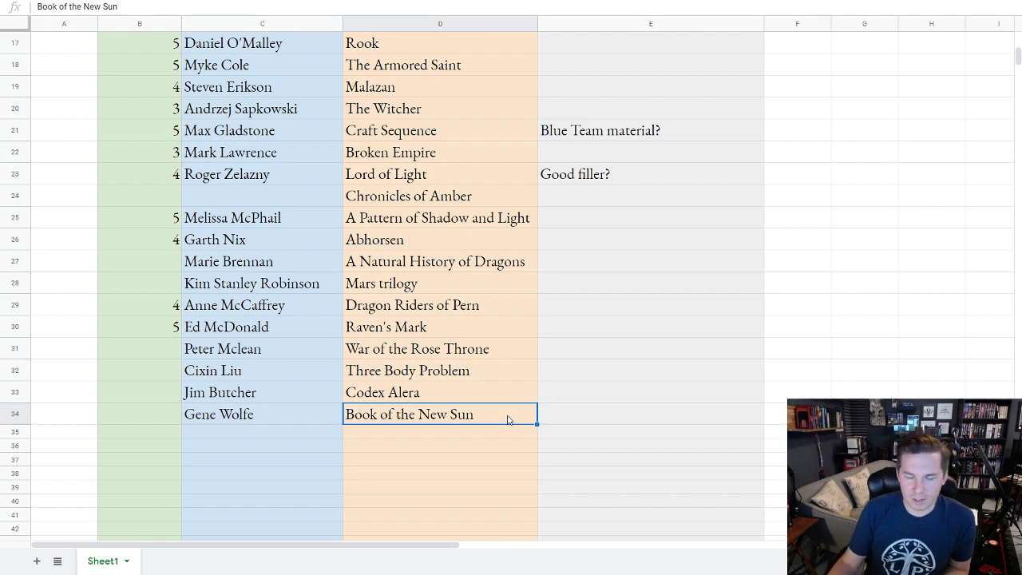
# Give Gene Wolfe's Book of the New Sun rank 2
pyautogui.click(572, 419)
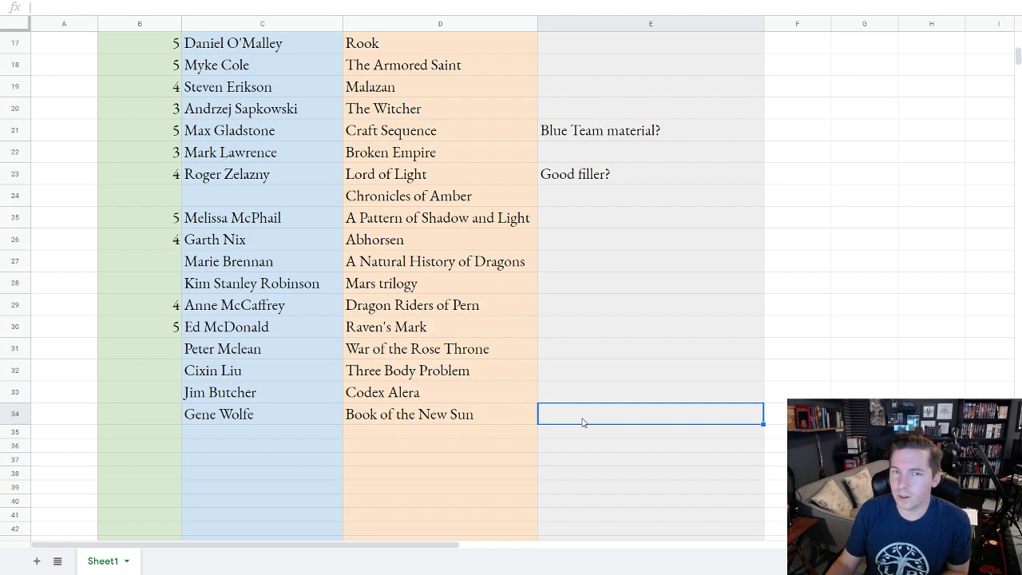
pyautogui.click(138, 416)
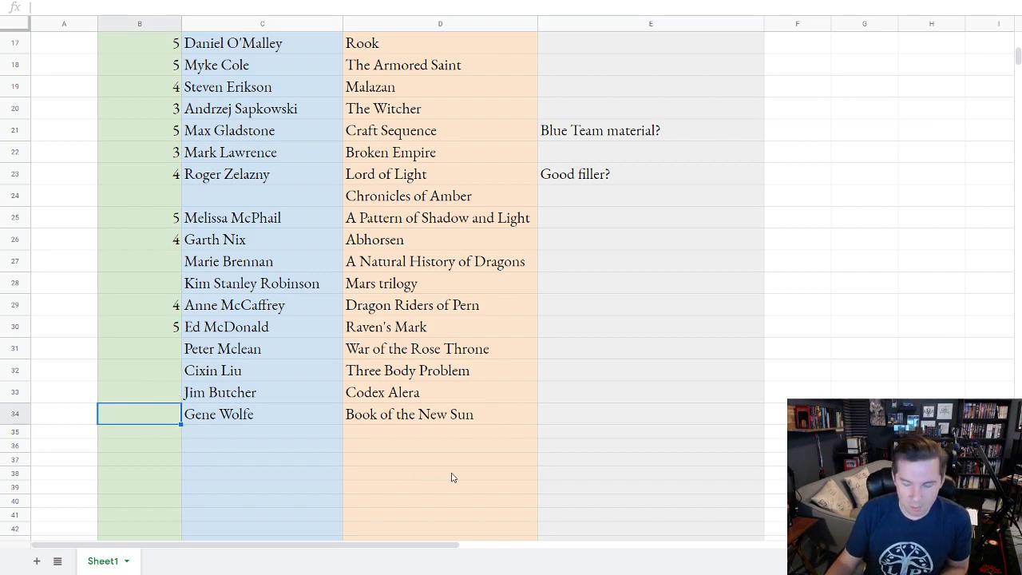
pyautogui.write('2')
pyautogui.press('Return')
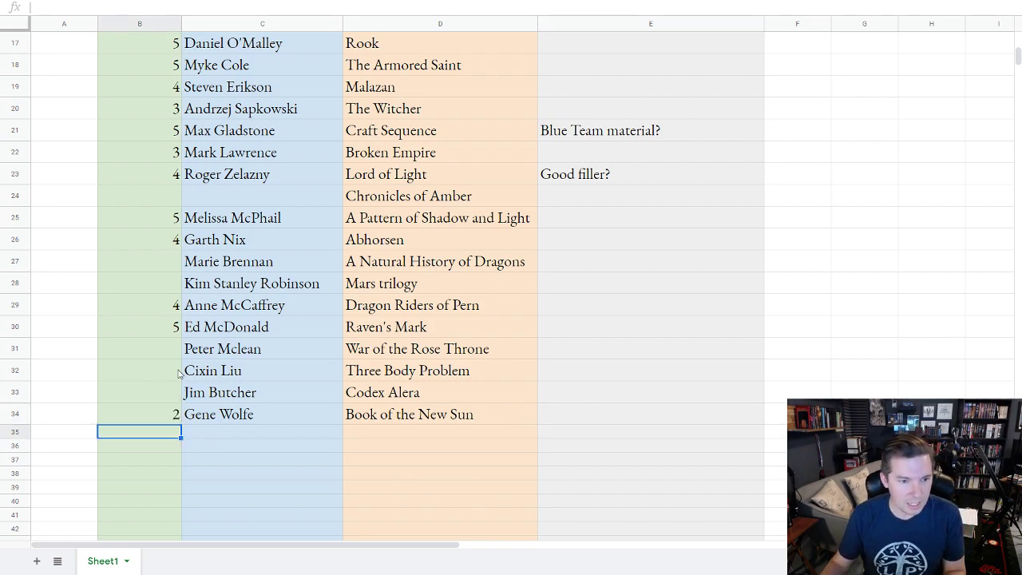
# Copy the Gene Wolfe entry from rank through notes and delete its row at the end of the list
pyautogui.moveTo(160, 415); pyautogui.dragTo(583, 425)
pyautogui.hotkey('ctrl', 'c')
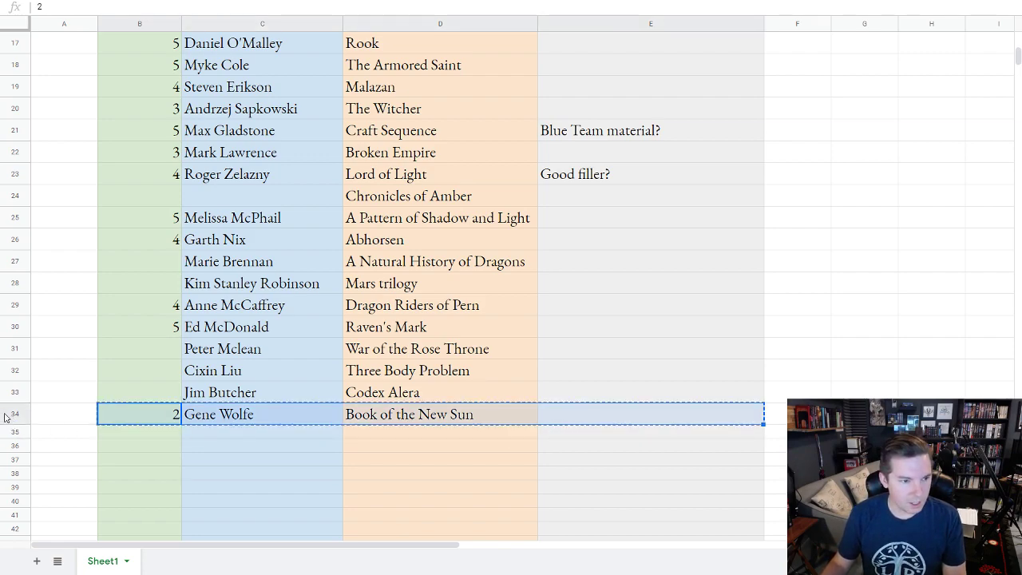
pyautogui.rightClick(6, 415)
pyautogui.click(68, 312)
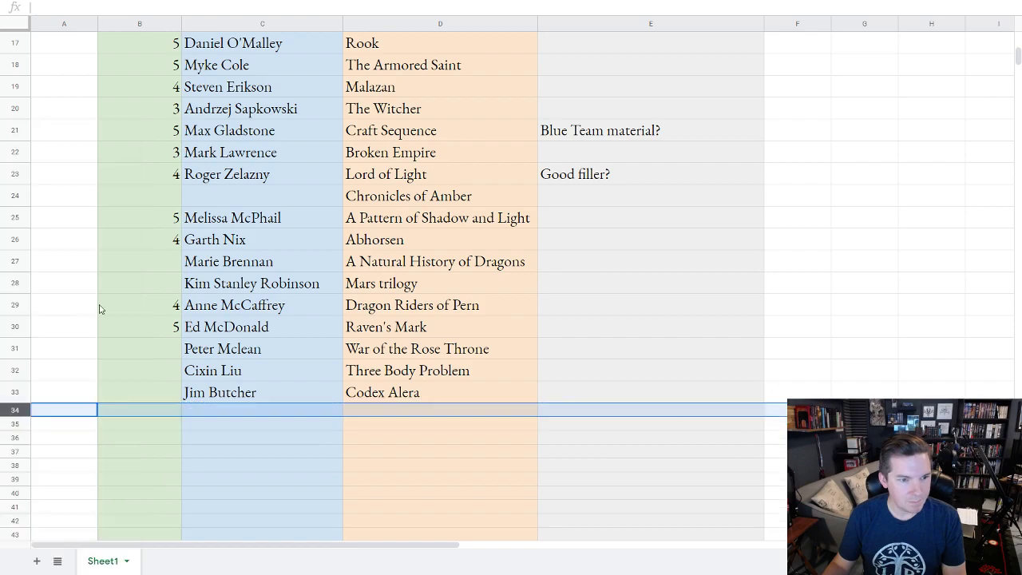
# Insert a row below VE Schwab's A Darker Shade of Magic and paste the Gene Wolfe entry into it
pyautogui.scroll(5, 278, 333)
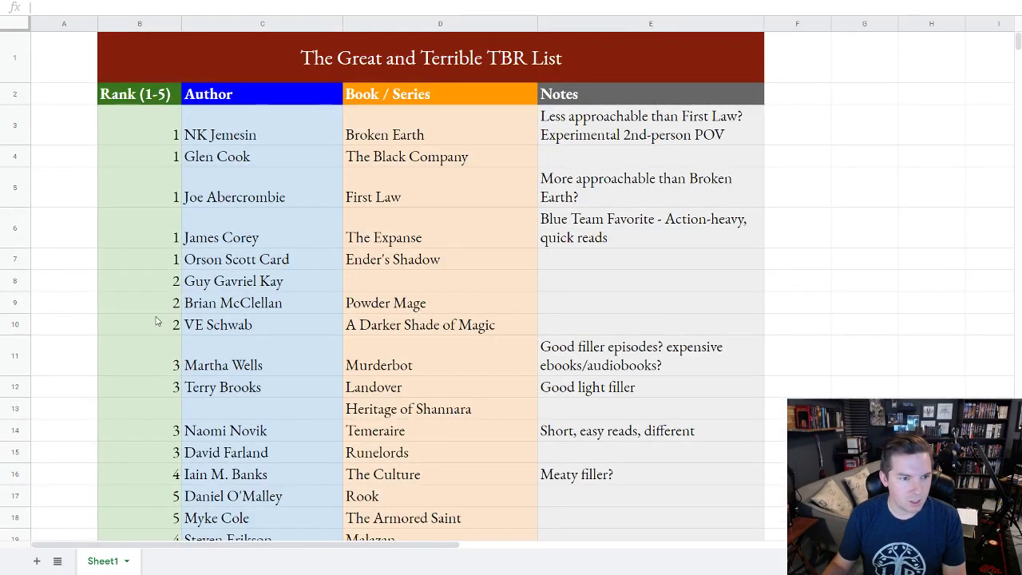
pyautogui.rightClick(12, 328)
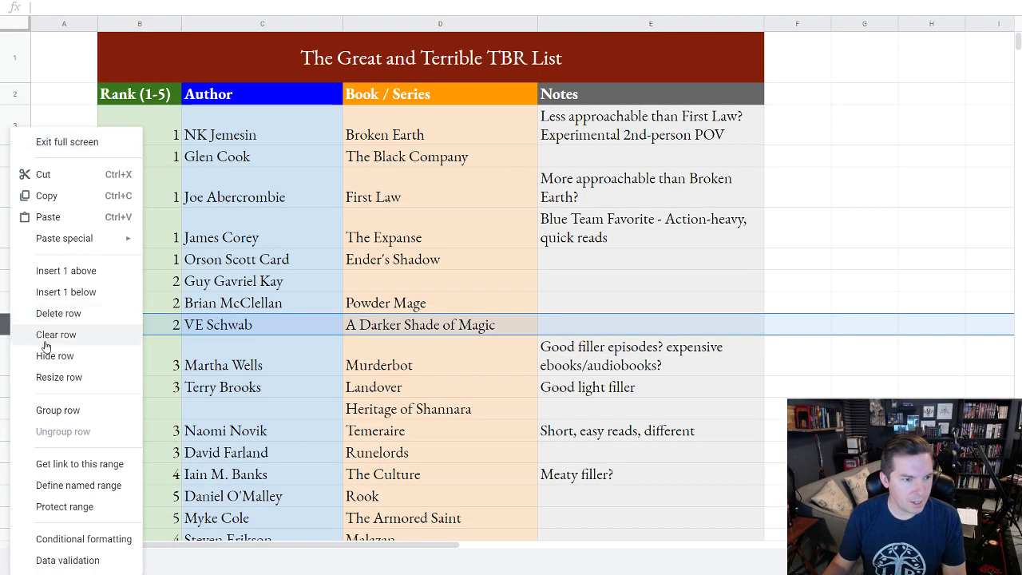
pyautogui.click(56, 292)
pyautogui.click(178, 348)
pyautogui.hotkey('ctrl', 'v')
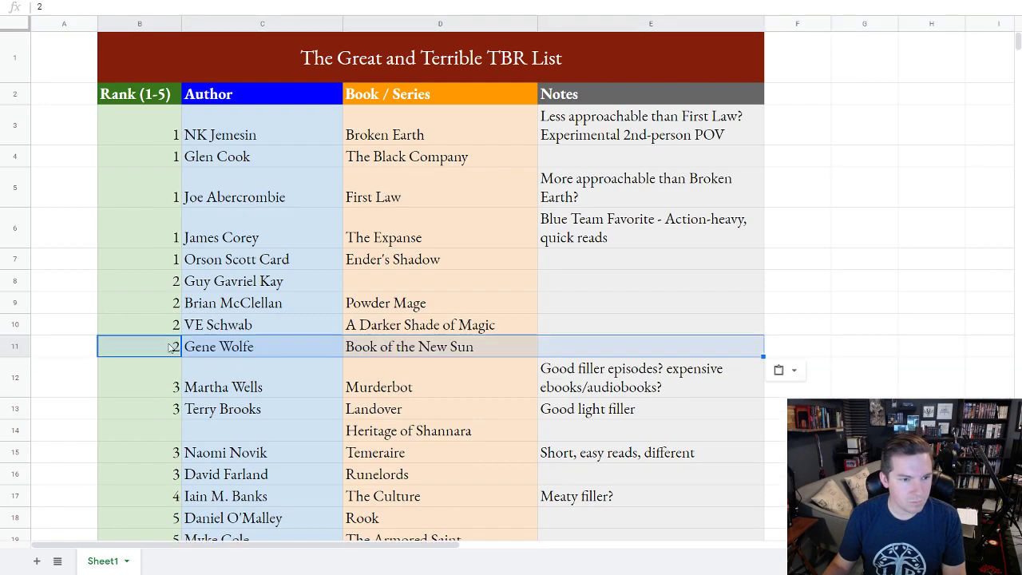
pyautogui.click(551, 265)
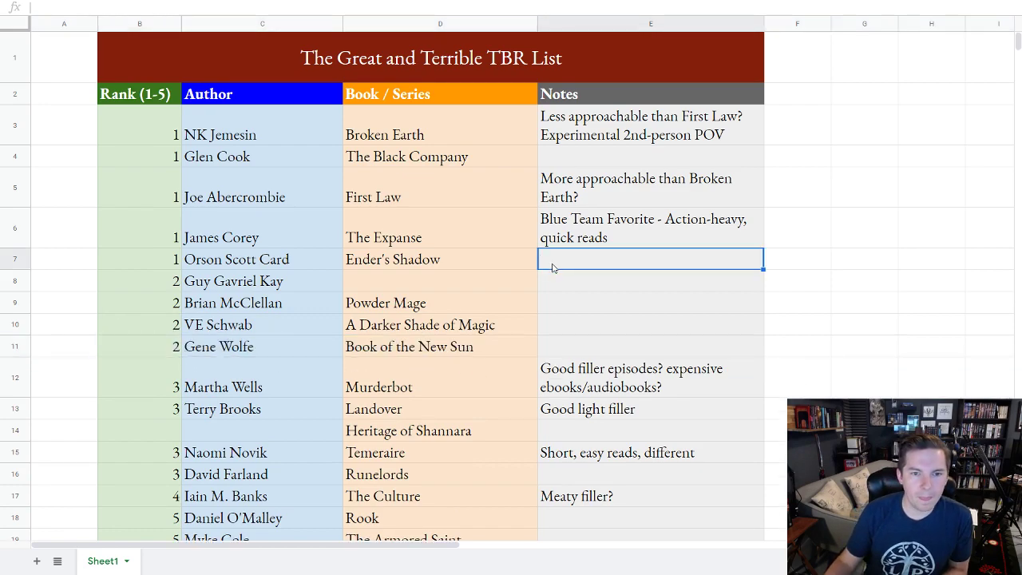
pyautogui.click(551, 297)
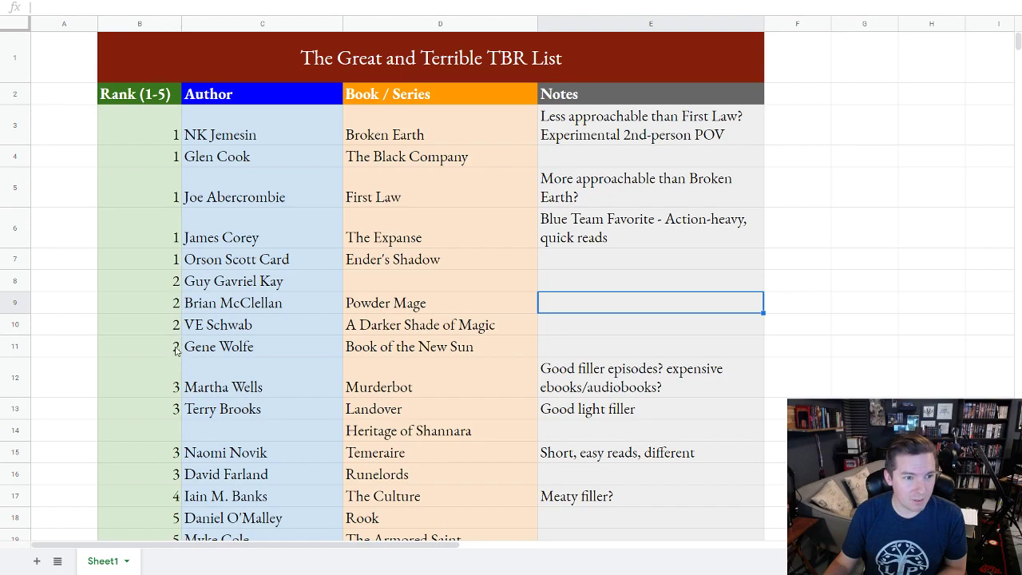
# Copy the Jim Butcher entry from rank through notes and delete its row at the end of the list
pyautogui.scroll(-1, 181, 359)
pyautogui.scroll(-5, 180, 358)
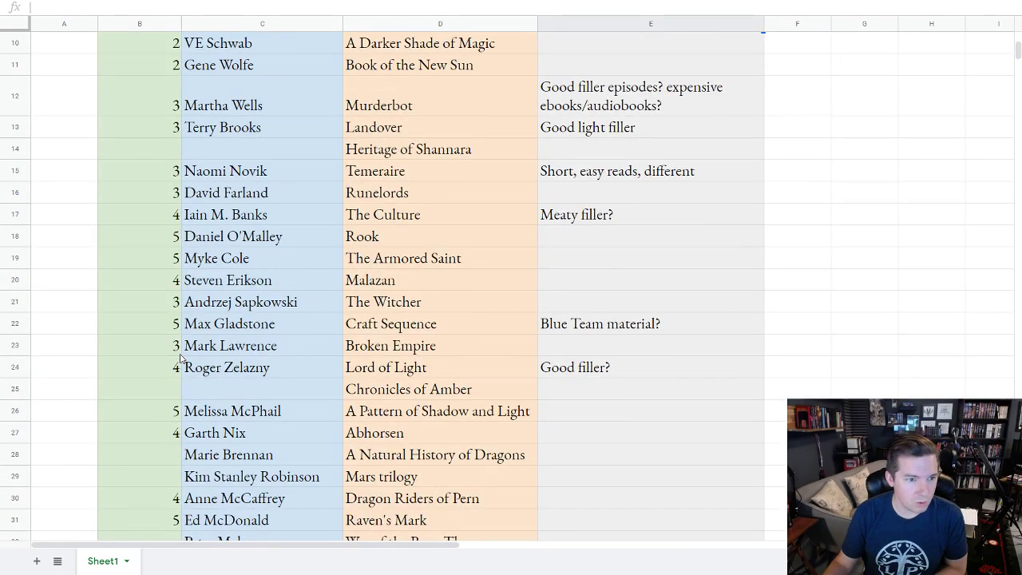
pyautogui.scroll(-1, 181, 358)
pyautogui.scroll(1, 180, 359)
pyautogui.scroll(-1, 181, 358)
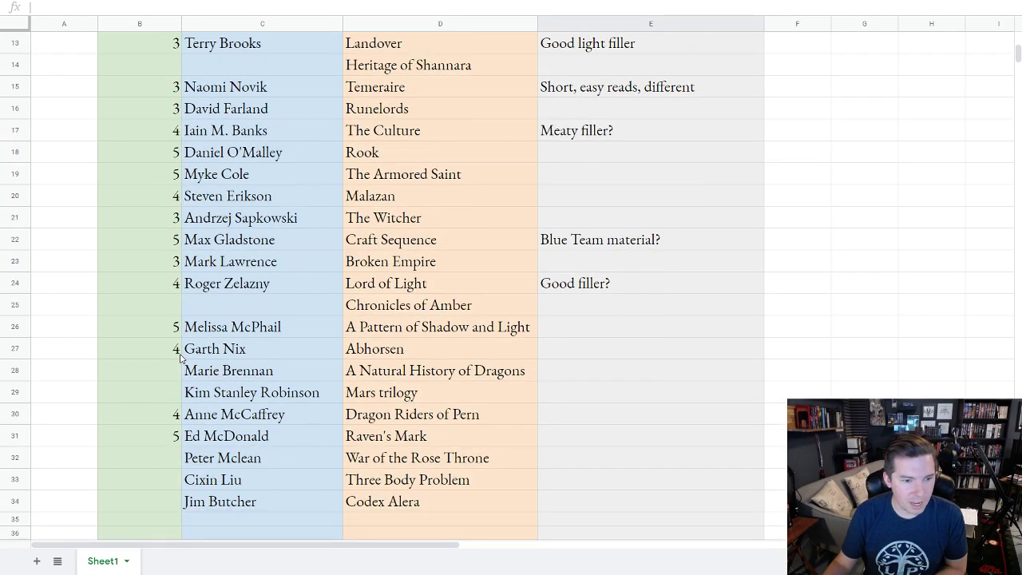
pyautogui.moveTo(178, 505); pyautogui.dragTo(605, 506)
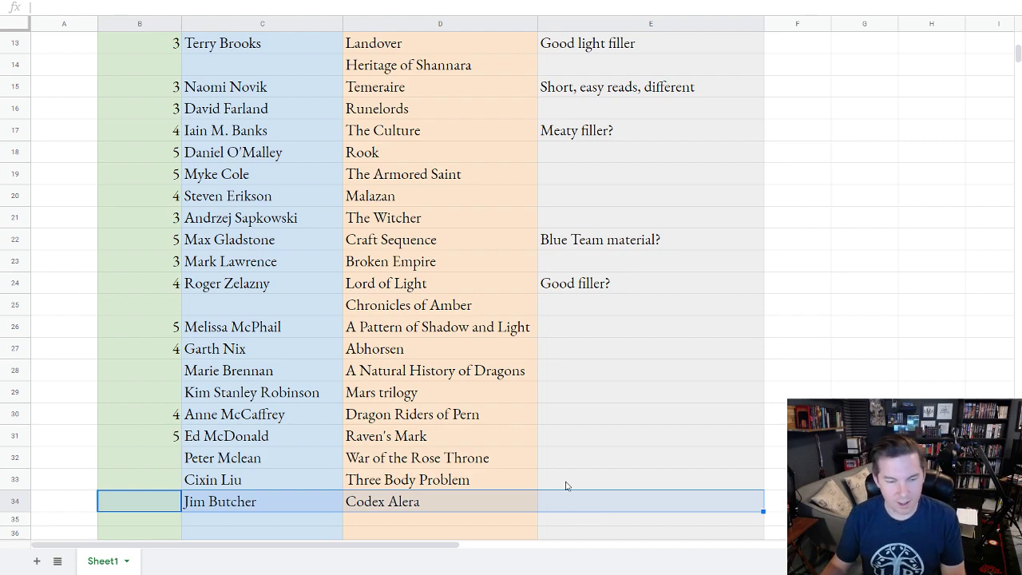
pyautogui.hotkey('ctrl', 'c')
pyautogui.rightClick(23, 503)
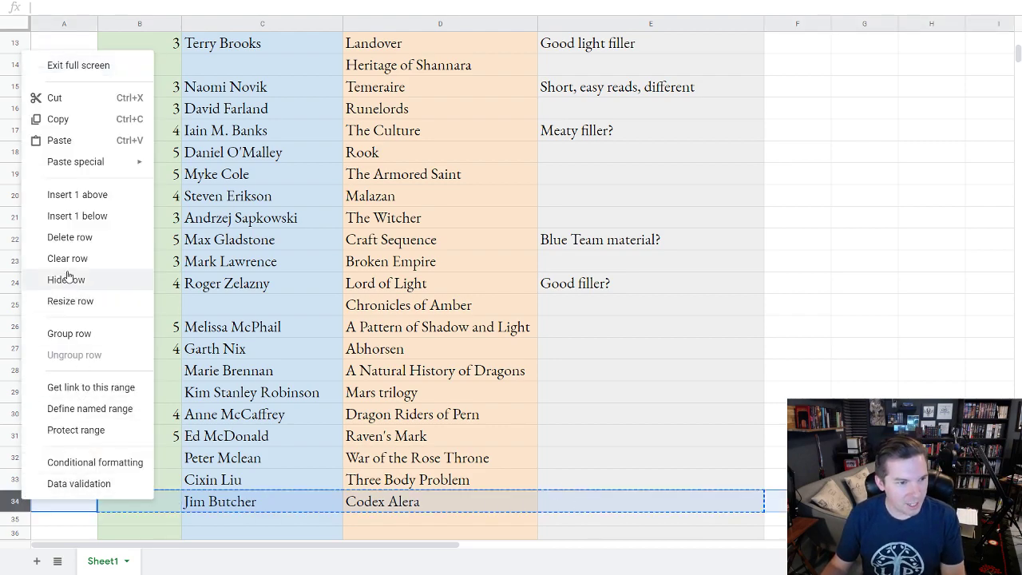
pyautogui.click(98, 241)
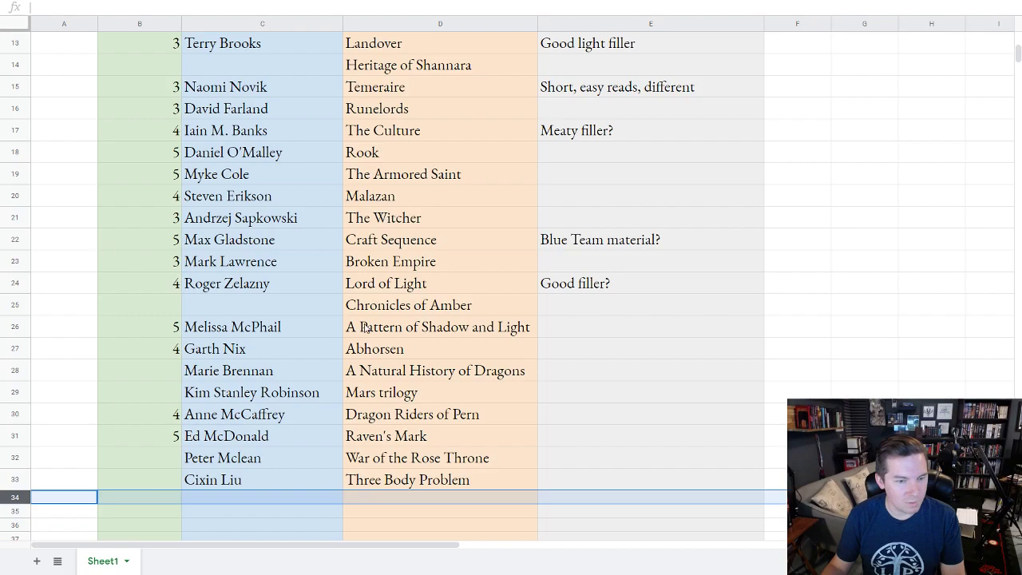
# Insert a row below Orson Scott Card's Ender's Shadow and paste the Jim Butcher entry into it
pyautogui.scroll(2, 348, 321)
pyautogui.scroll(2, 349, 321)
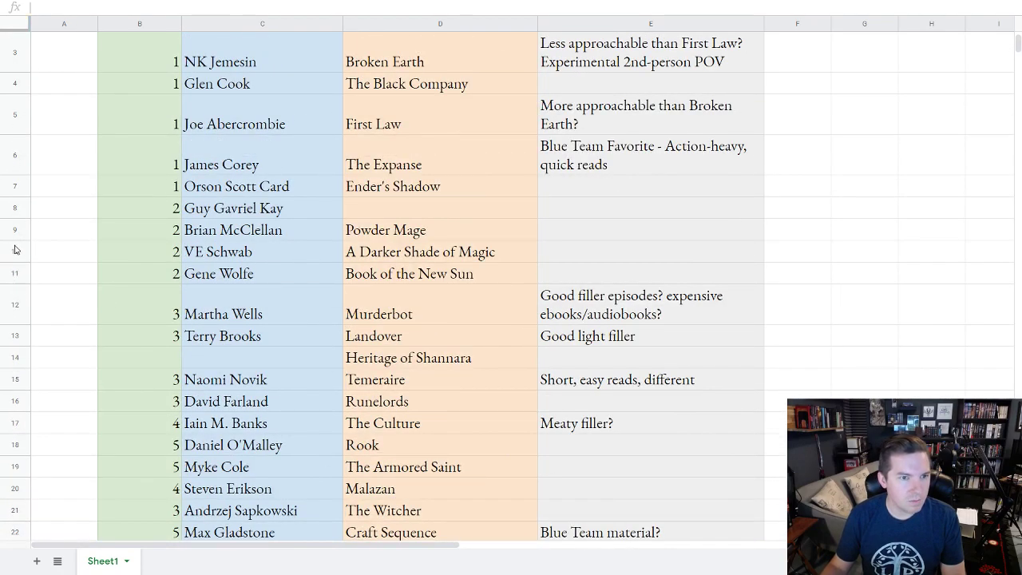
pyautogui.rightClick(14, 187)
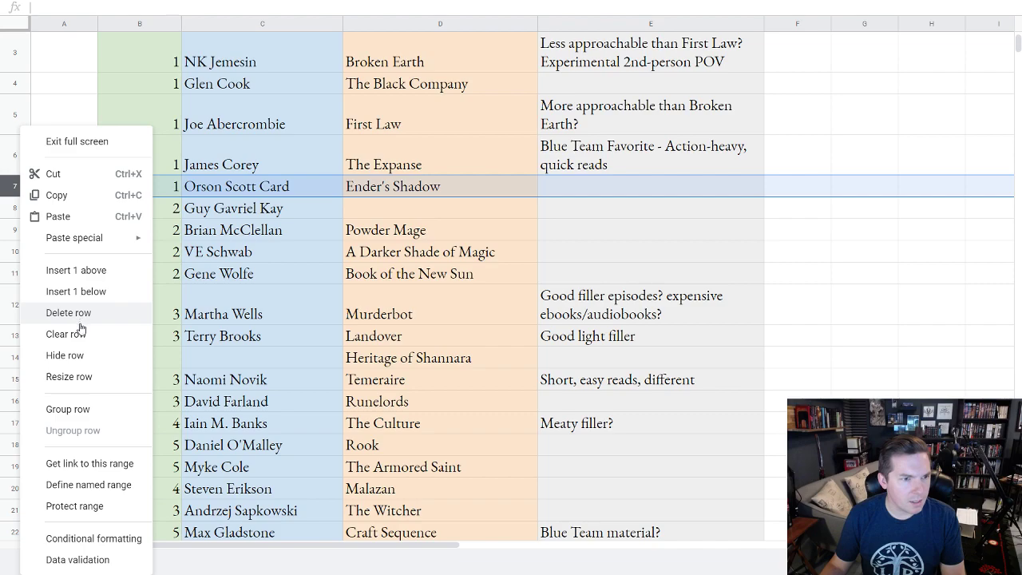
pyautogui.click(80, 292)
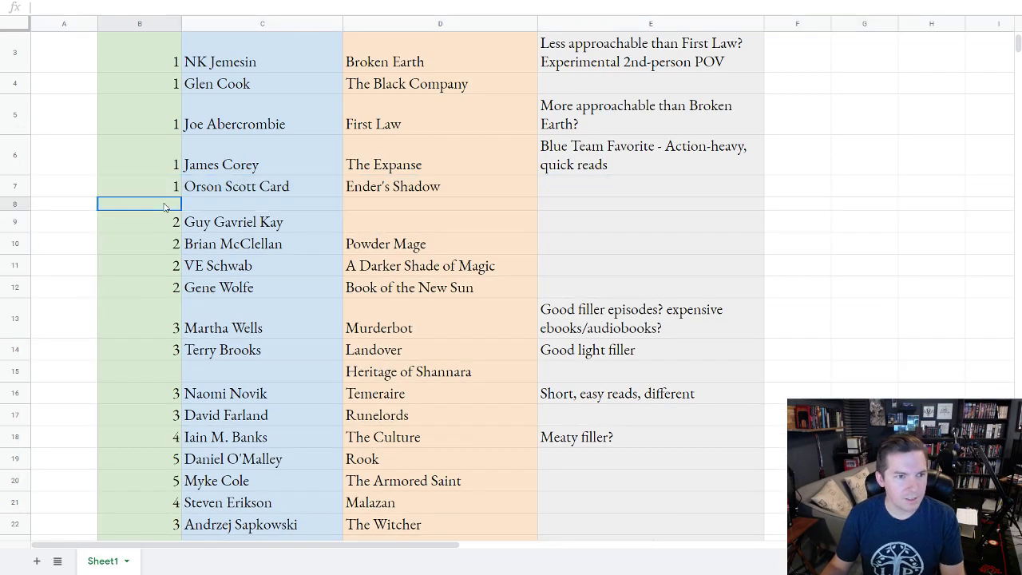
pyautogui.click(171, 206)
pyautogui.hotkey('ctrl', 'v')
pyautogui.click(340, 231)
# Set Jim Butcher's rank to 2 and match its formatting by copying Guy Gavriel Kay's rank cell over it
pyautogui.click(161, 211)
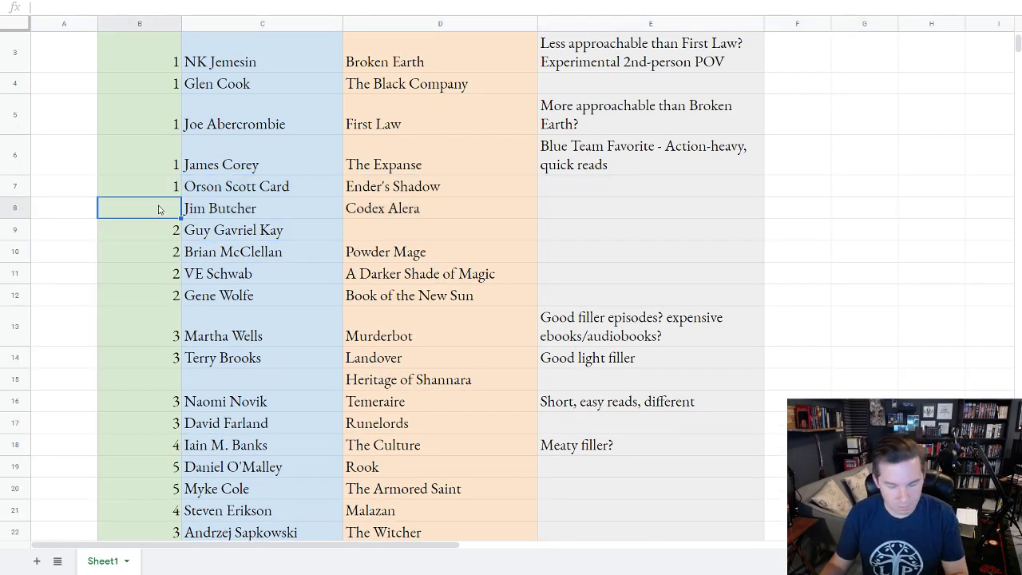
pyautogui.write('2')
pyautogui.press('Return')
pyautogui.press('Right')
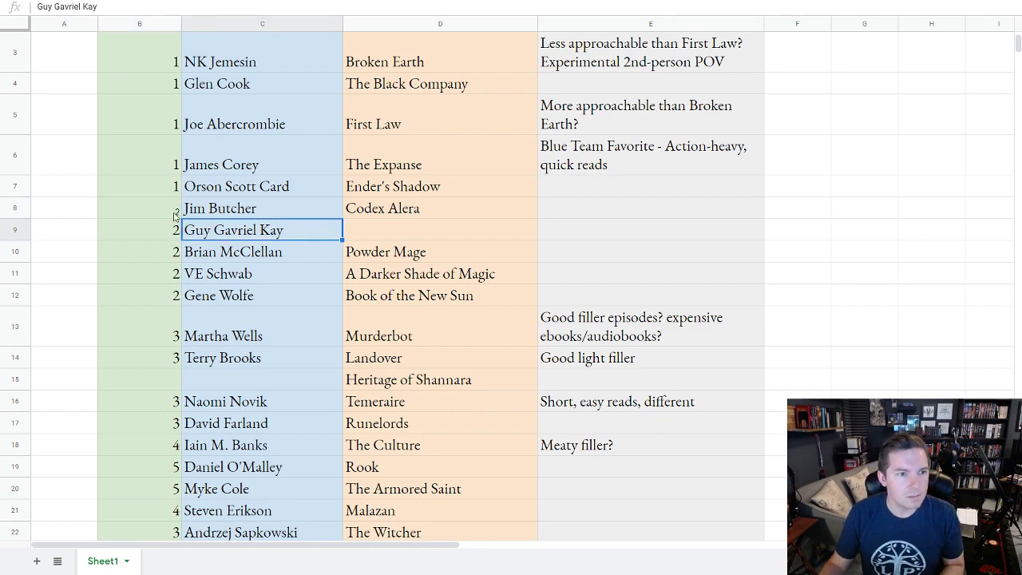
pyautogui.click(164, 227)
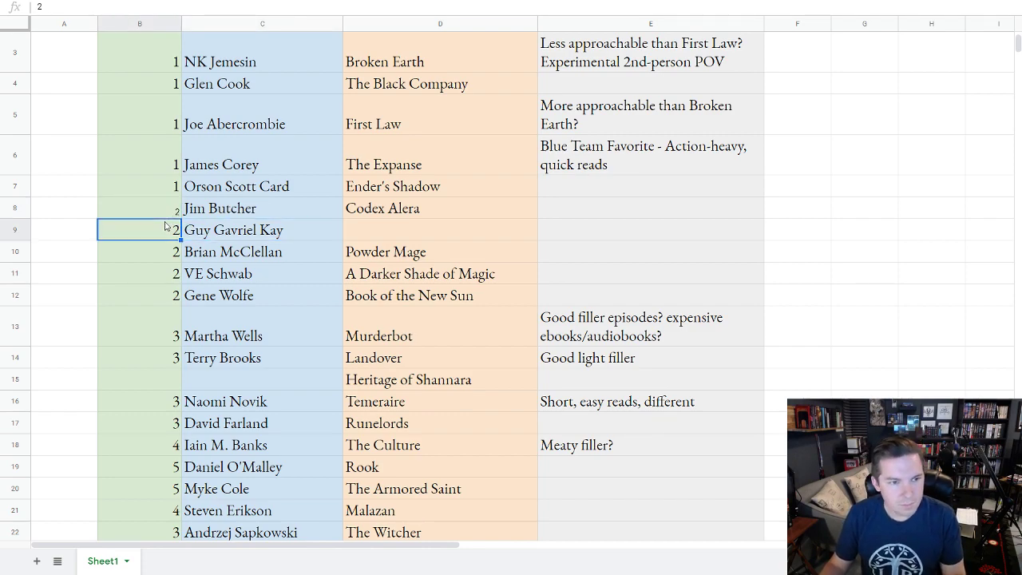
pyautogui.hotkey('ctrl', 'v')
pyautogui.press('Right')
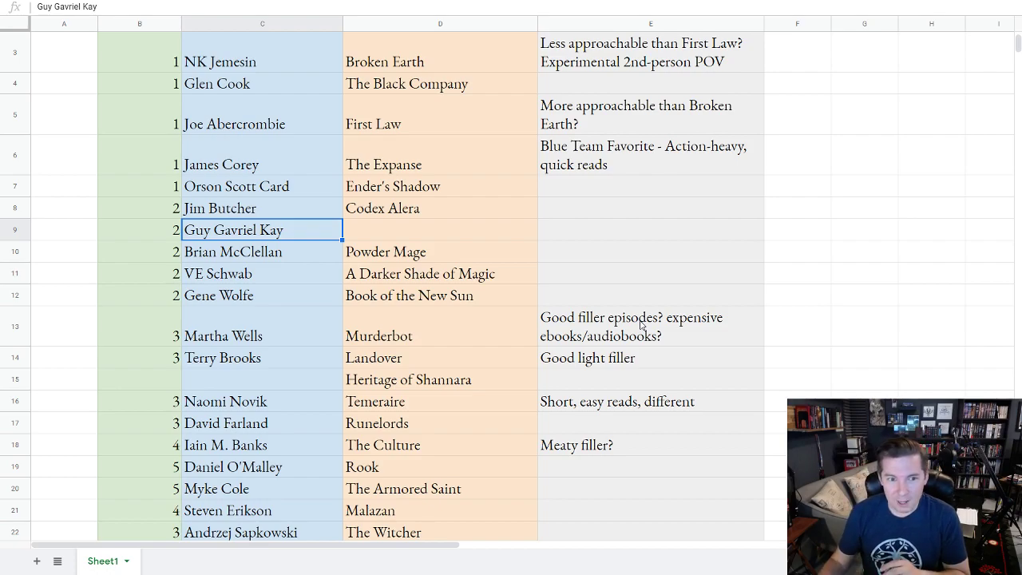
# Enter Tigana as the book for Guy Gavriel Kay
pyautogui.scroll(2, 632, 340)
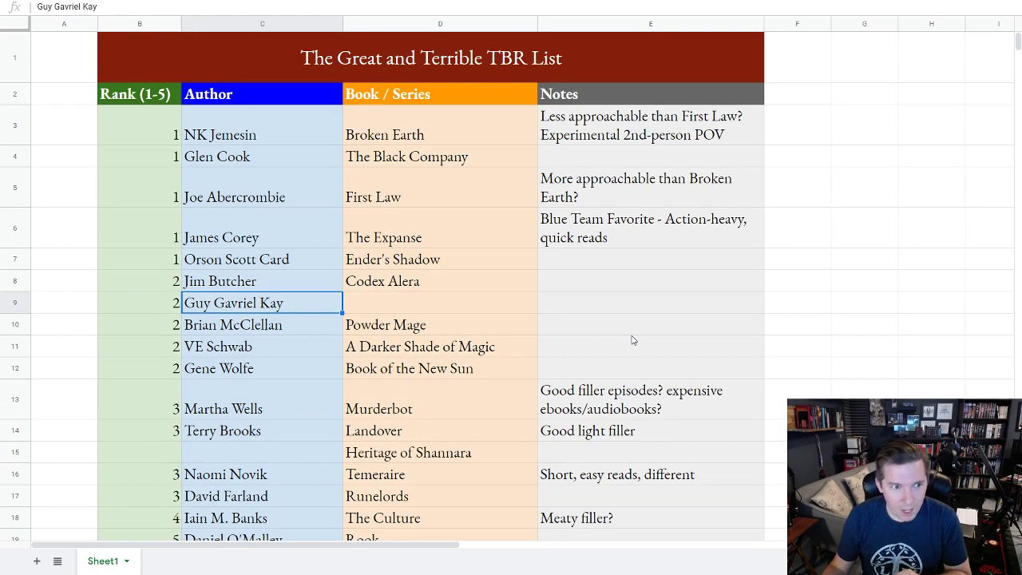
pyautogui.scroll(-4, 633, 342)
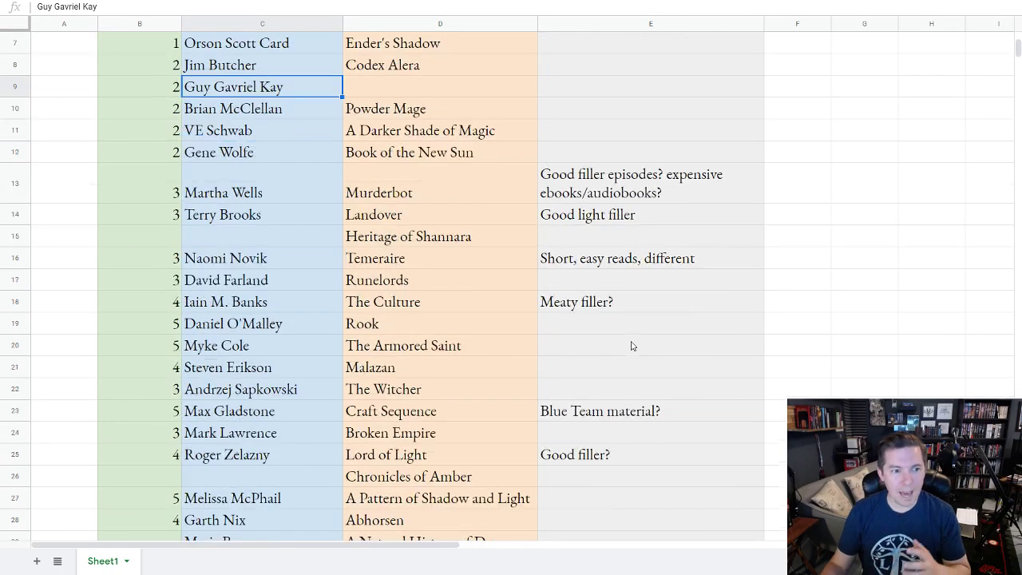
pyautogui.scroll(-5, 632, 346)
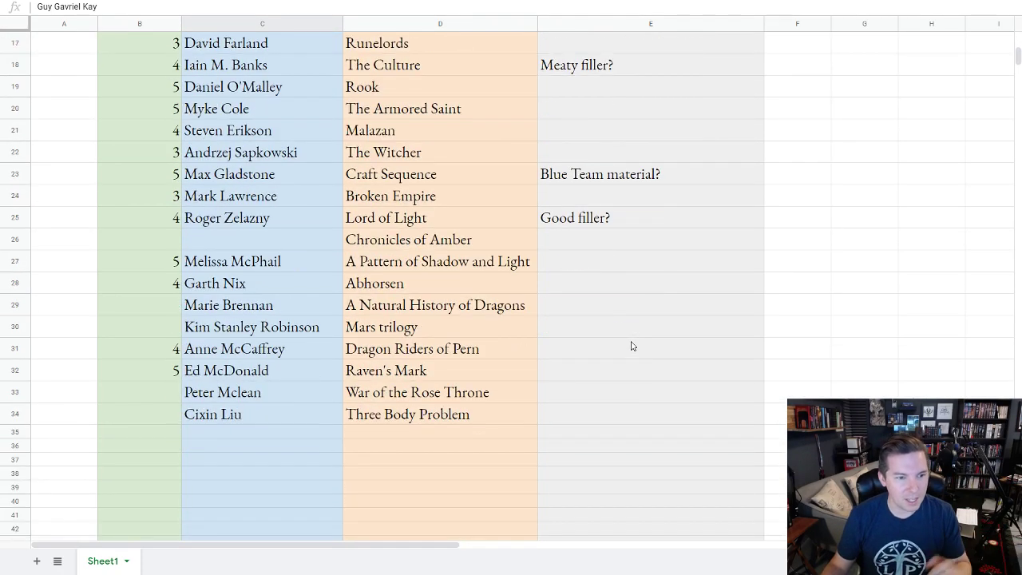
pyautogui.scroll(8, 632, 346)
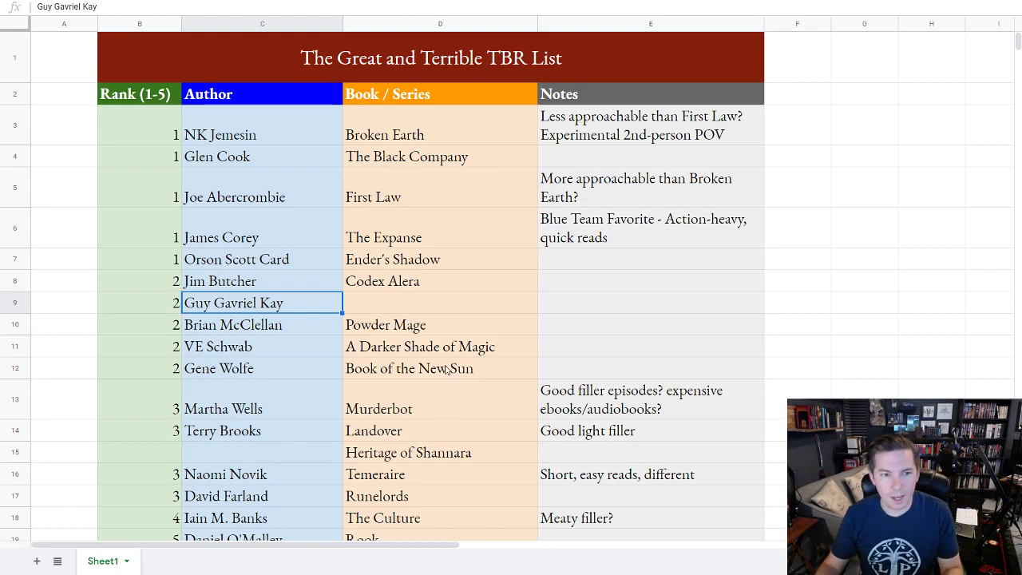
pyautogui.click(420, 302)
pyautogui.write('Tigana')
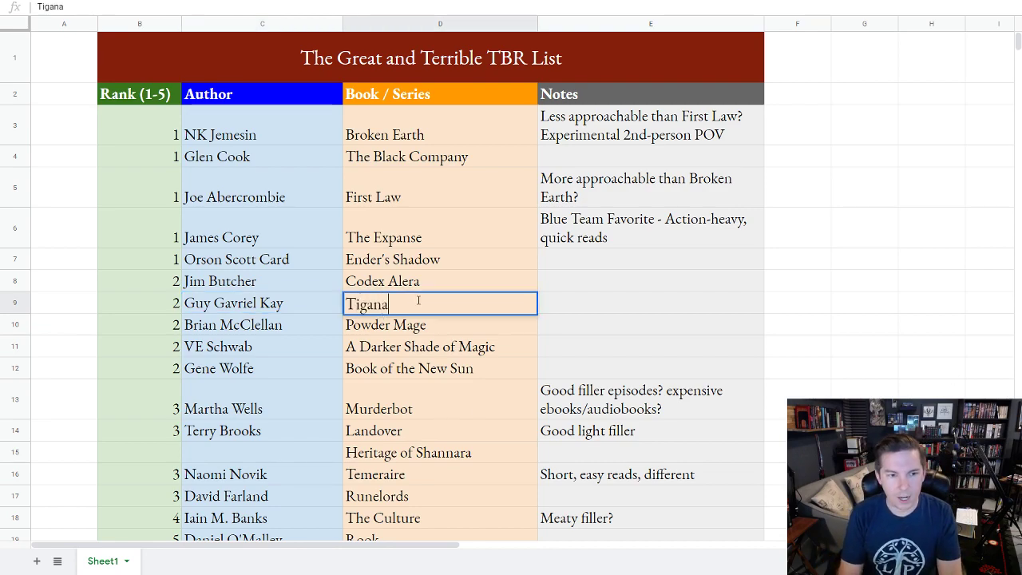
pyautogui.press('Tab')
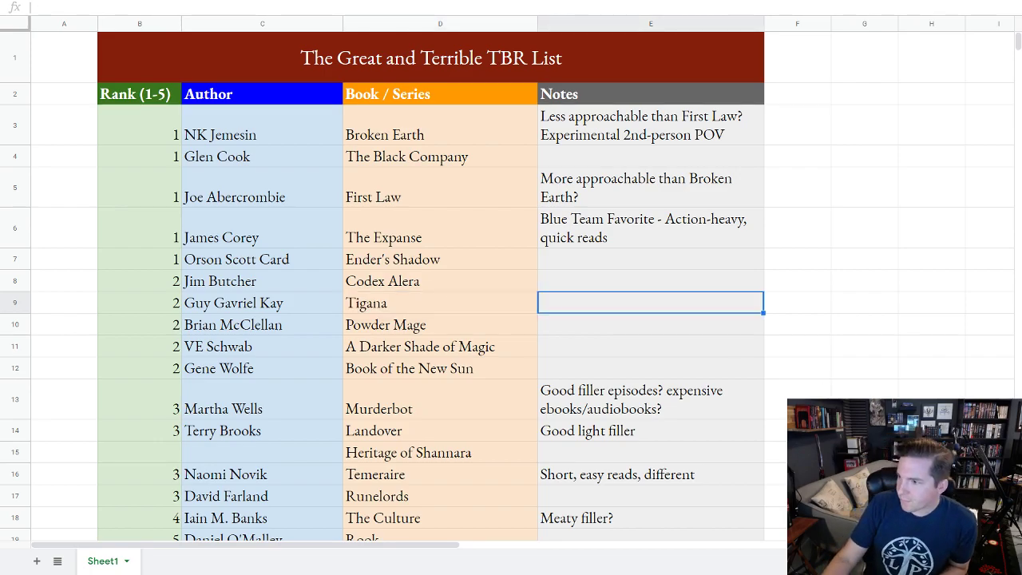